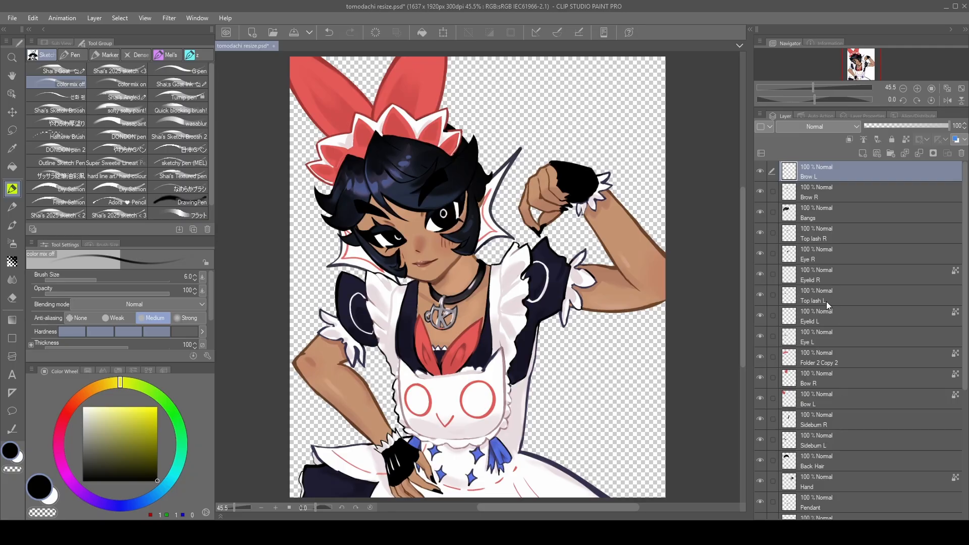
- Hide the Bangs, Sideburn R, Sideburn L and Back Hair layers to inspect the head underneath
scroll(756, 178, "down", 2)
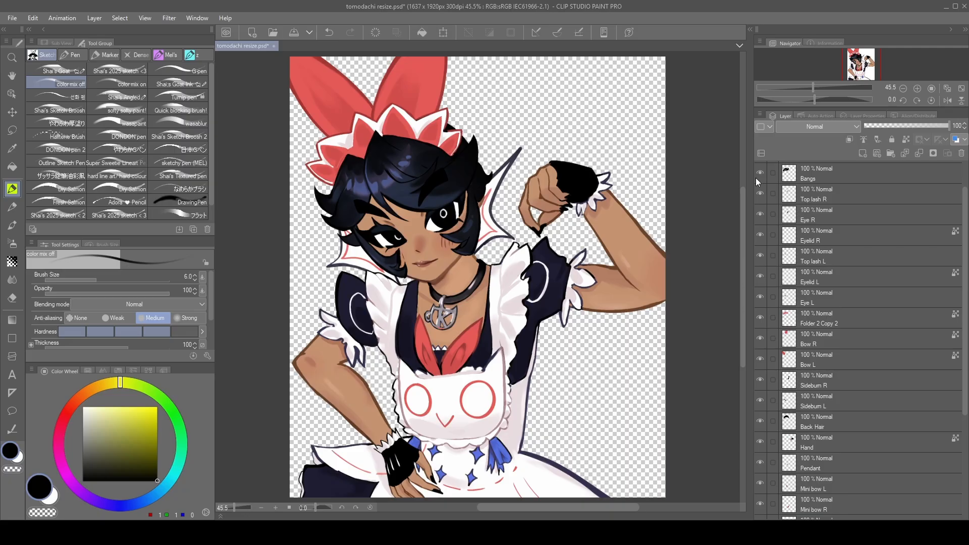
left_click(755, 178)
left_click(756, 178)
scroll(759, 363, "down", 1)
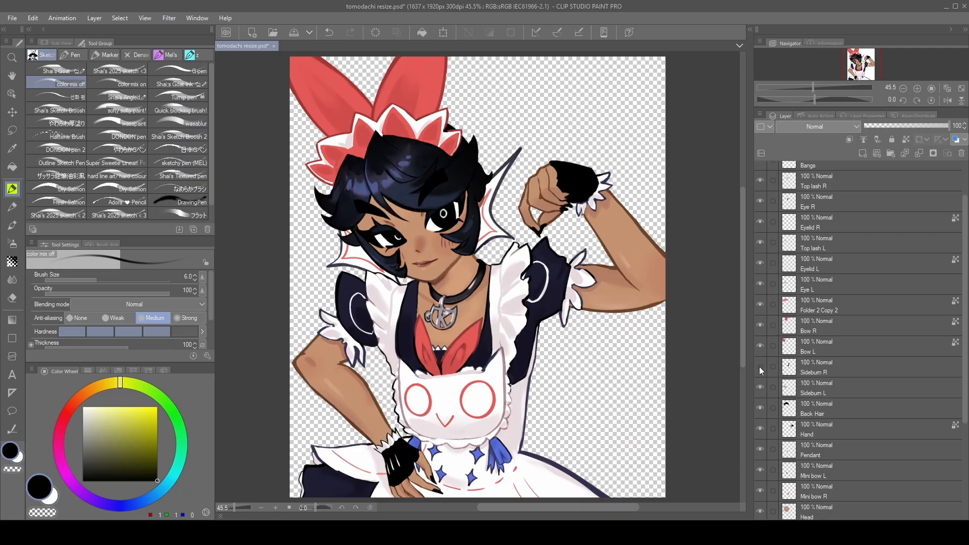
left_click(759, 367)
left_click(759, 367)
left_click(755, 393)
left_click(756, 392)
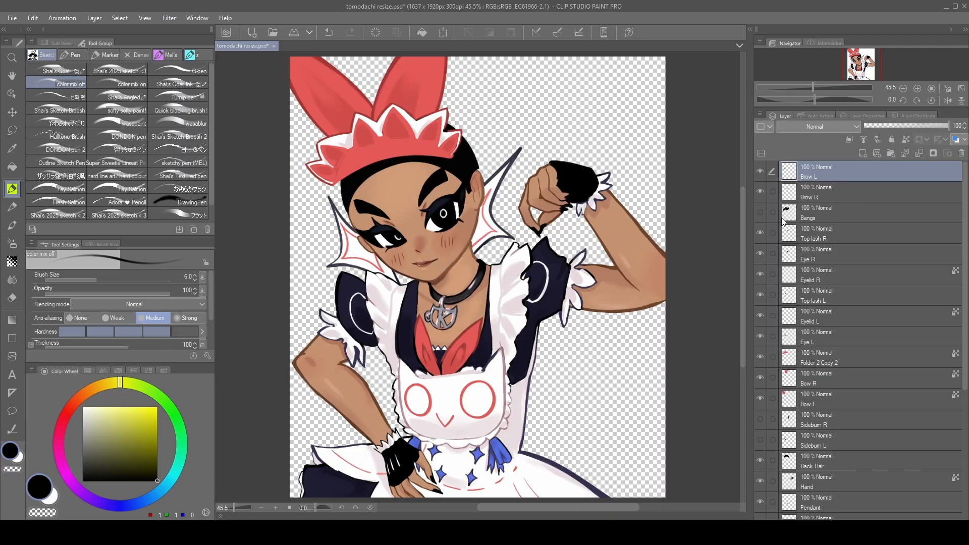
scroll(768, 358, "down", 2)
left_click(761, 422)
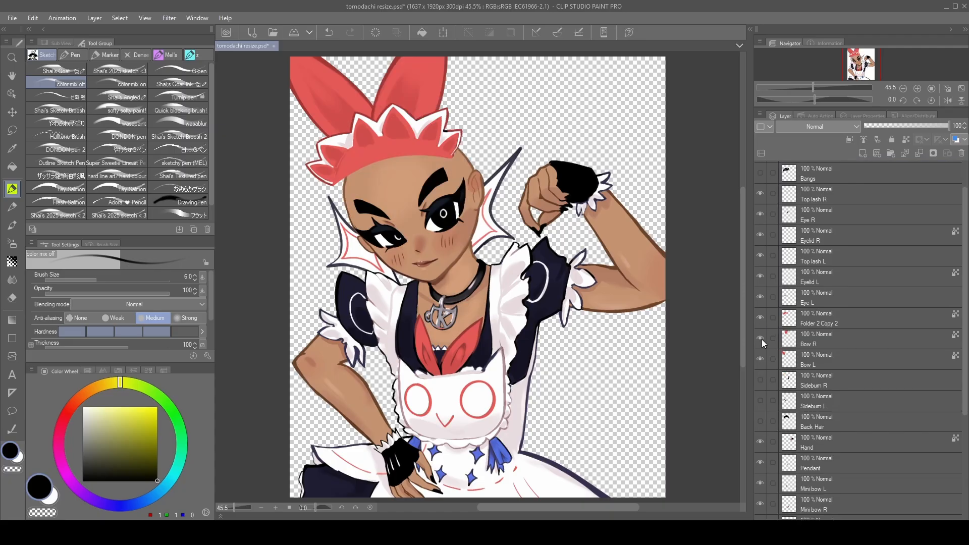
- Toggle the visibility of the Folder 2 Copy 2 headband, Bow R and Bow L layers to check each separated part
left_click(763, 325)
scroll(763, 326, "down", 1)
left_click(763, 326)
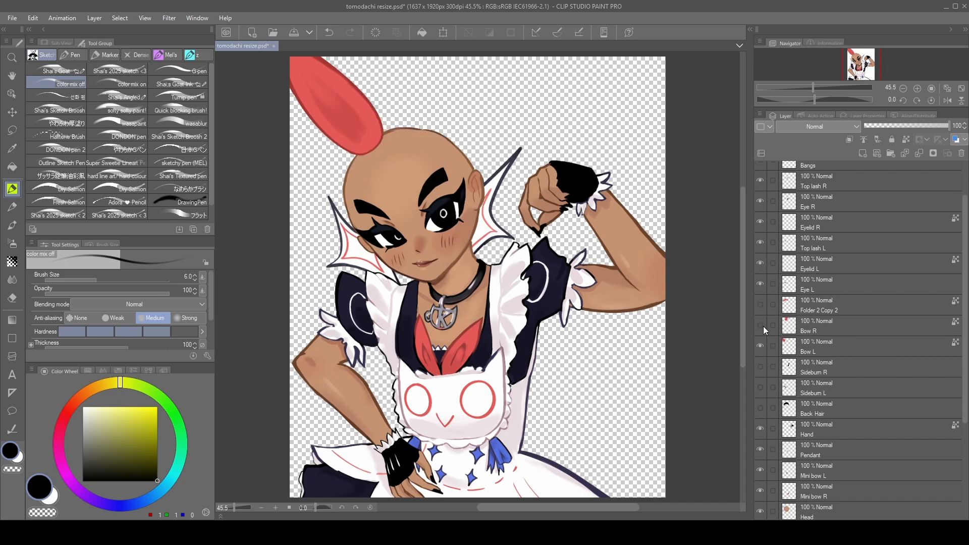
left_click(763, 326)
left_click(758, 347)
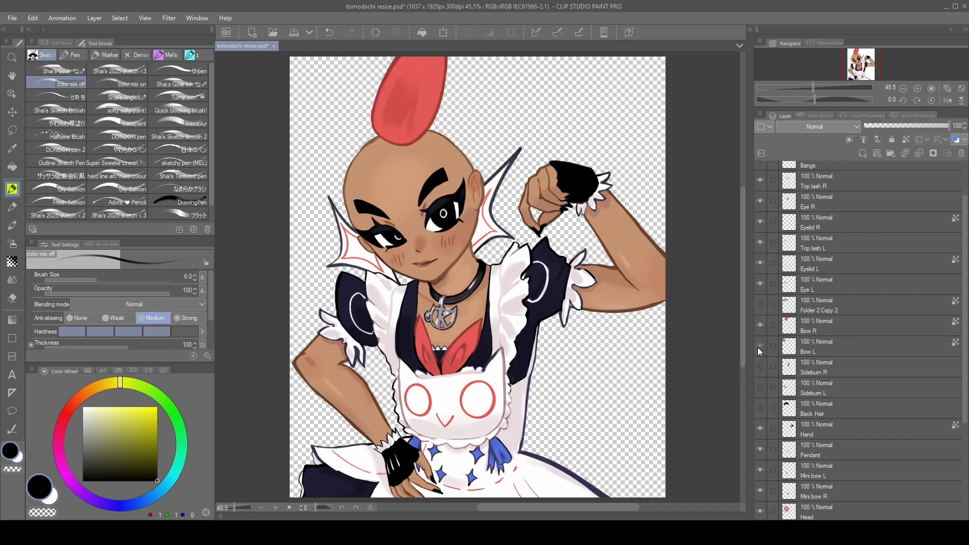
left_click(758, 346)
left_click(762, 303)
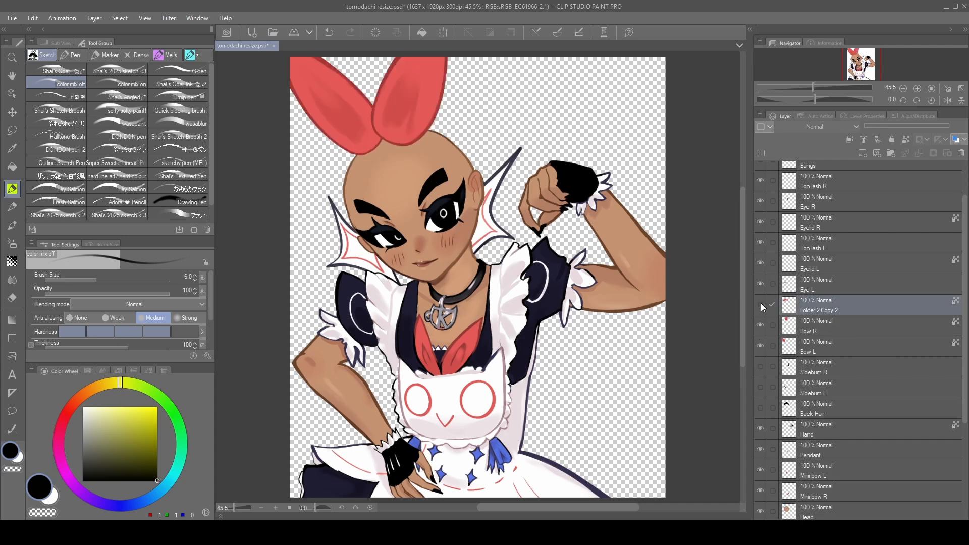
left_click(761, 303)
left_click(761, 304)
left_click(761, 304)
scroll(817, 417, "down", 3)
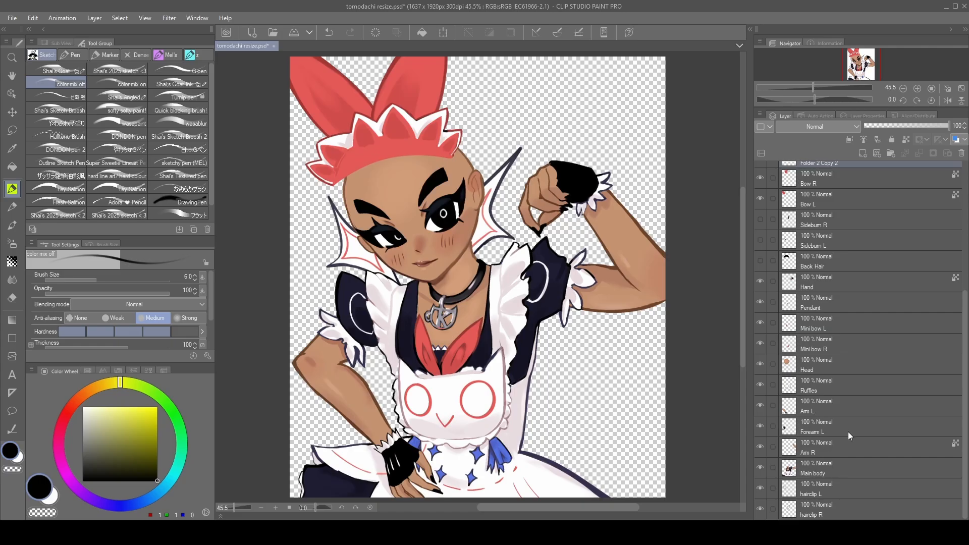
- Inspect the Arm R and Main body layers by hiding and showing each one
left_click(809, 404)
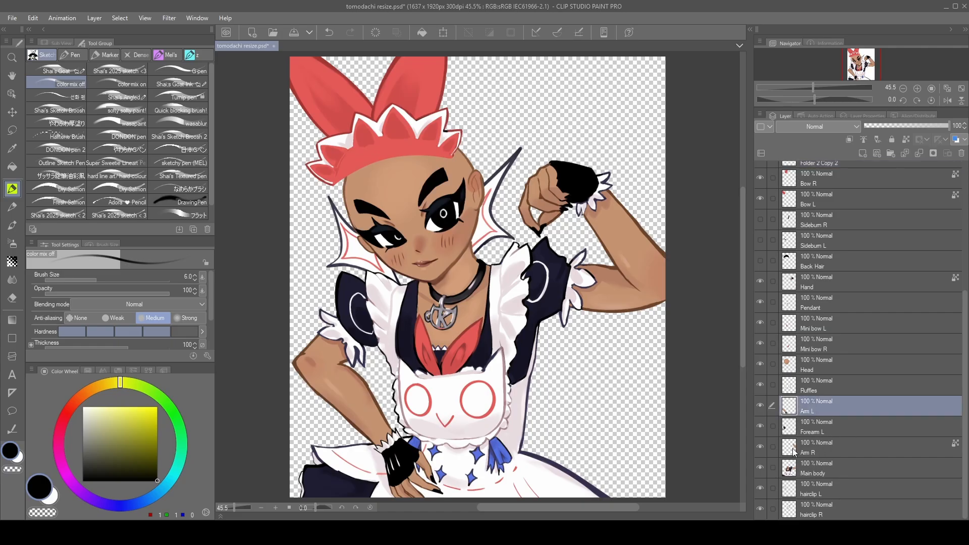
left_click(818, 450)
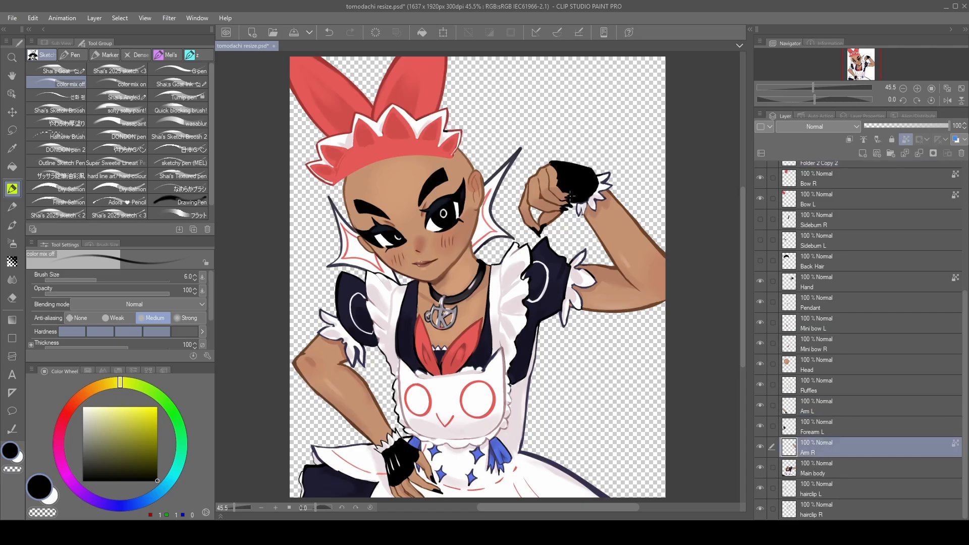
left_click(760, 281)
left_click(759, 281)
left_click(760, 448)
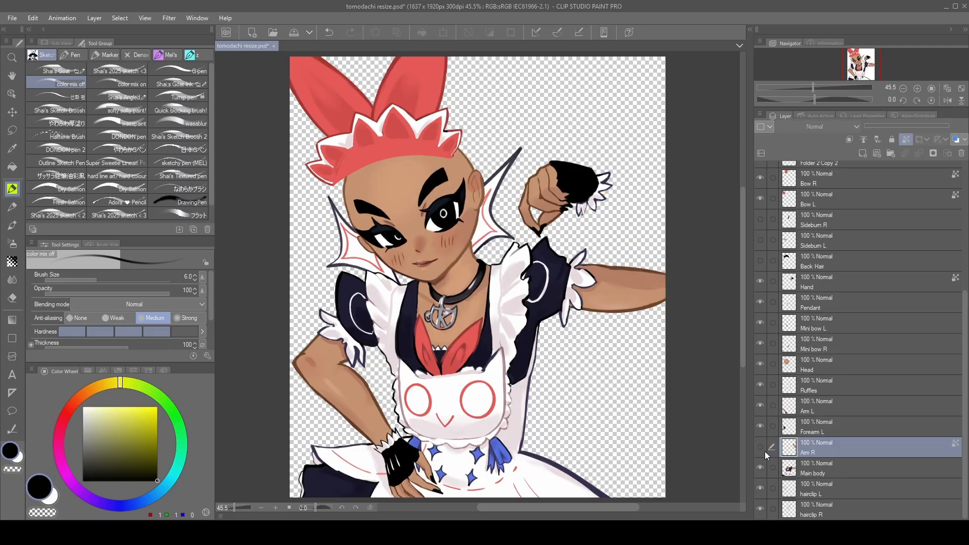
left_click(759, 447)
left_click(760, 468)
left_click(761, 467)
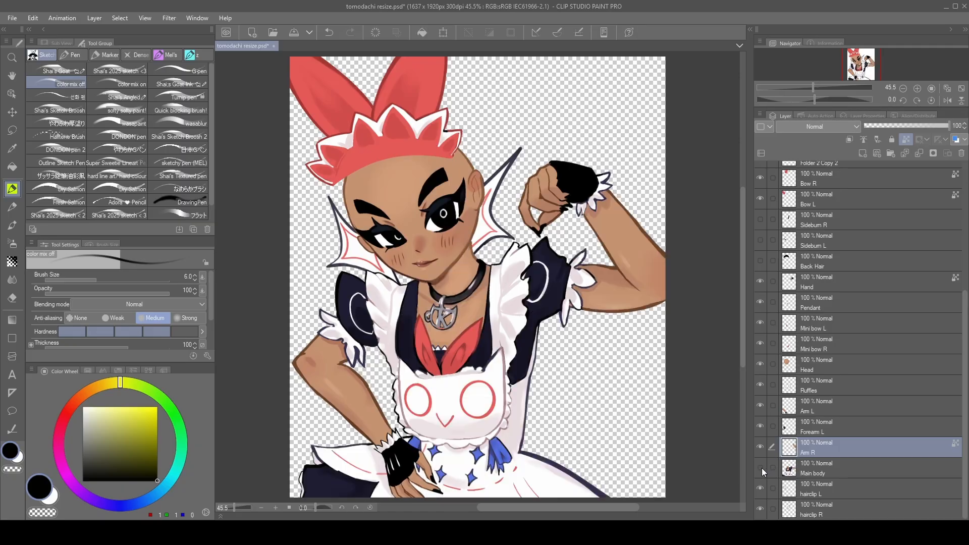
left_click(761, 468)
left_click(761, 468)
- Toggle the Arm L and Forearm L layers off and on to check how that arm is separated
left_click(760, 409)
left_click(760, 409)
left_click(760, 409)
left_click(759, 427)
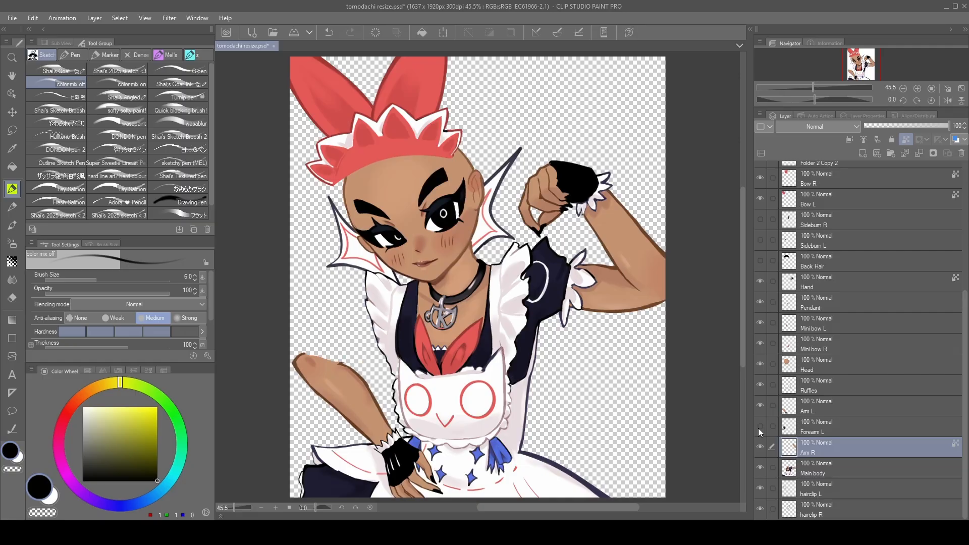
left_click(760, 426)
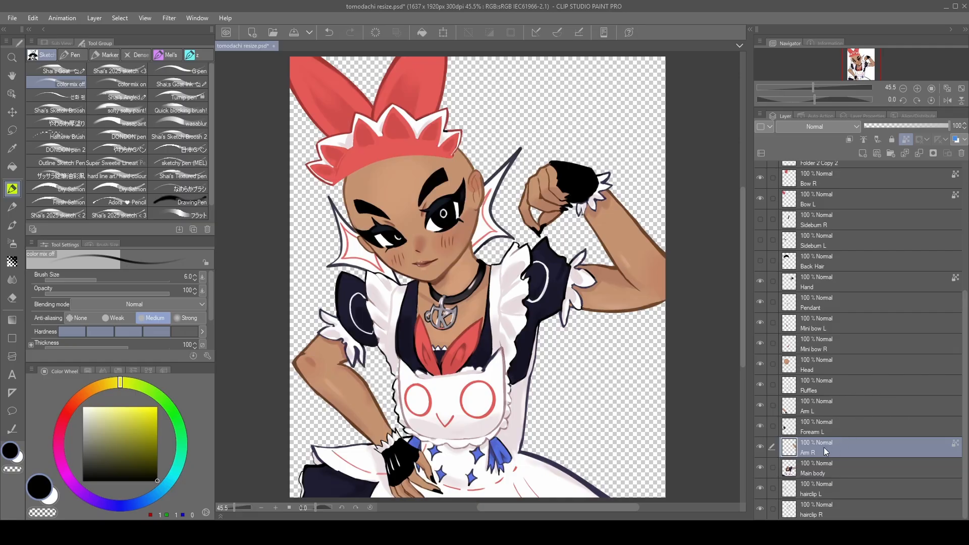
- Toggle the Pendant and Ruffles layers off and on to check what each one contains
scroll(824, 448, "up", 2)
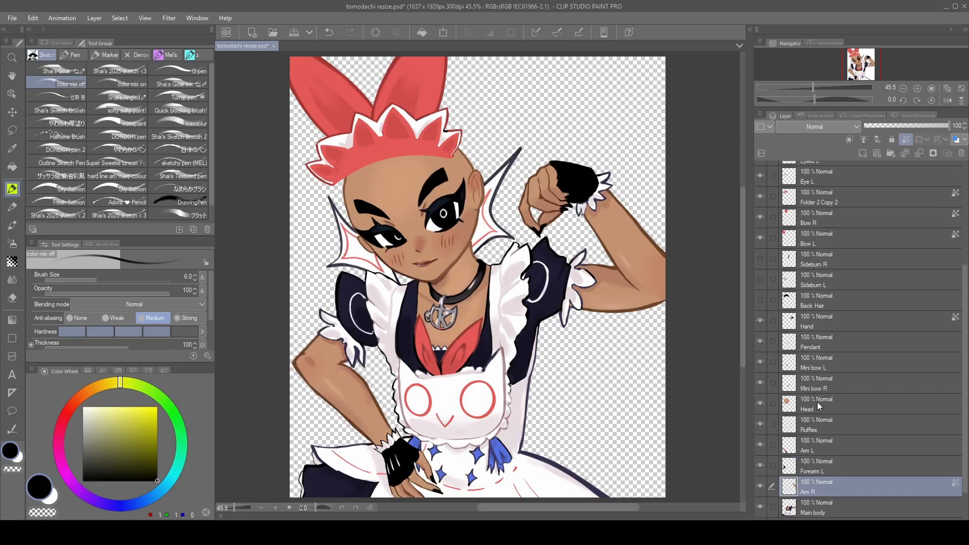
left_click(764, 338)
left_click(764, 338)
left_click(764, 338)
left_click(764, 338)
scroll(761, 368, "down", 2)
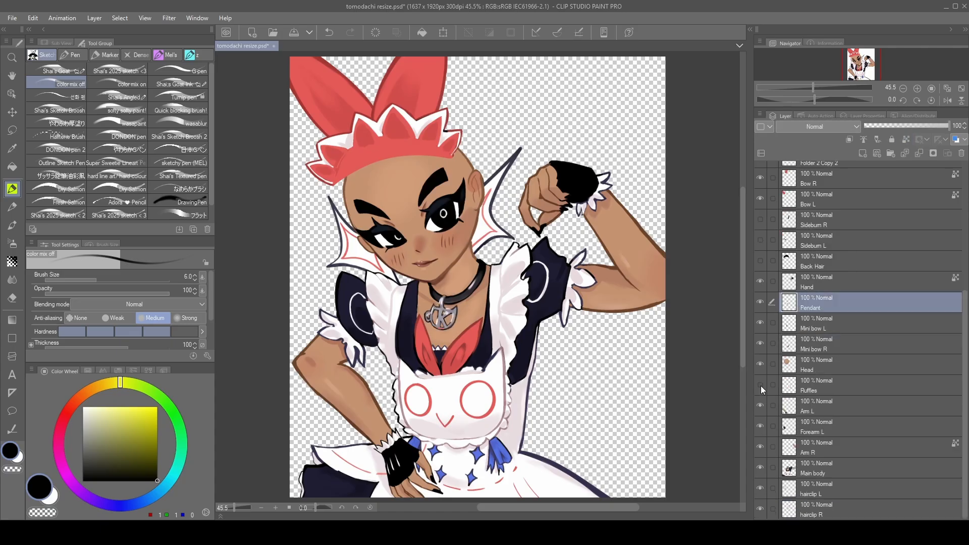
left_click(760, 386)
left_click(760, 385)
left_click(760, 386)
left_click(760, 386)
- Select the Mini bow L layer and check both mini bow layers by switching their visibility off and on
left_click(848, 328)
left_click(758, 328)
left_click(758, 328)
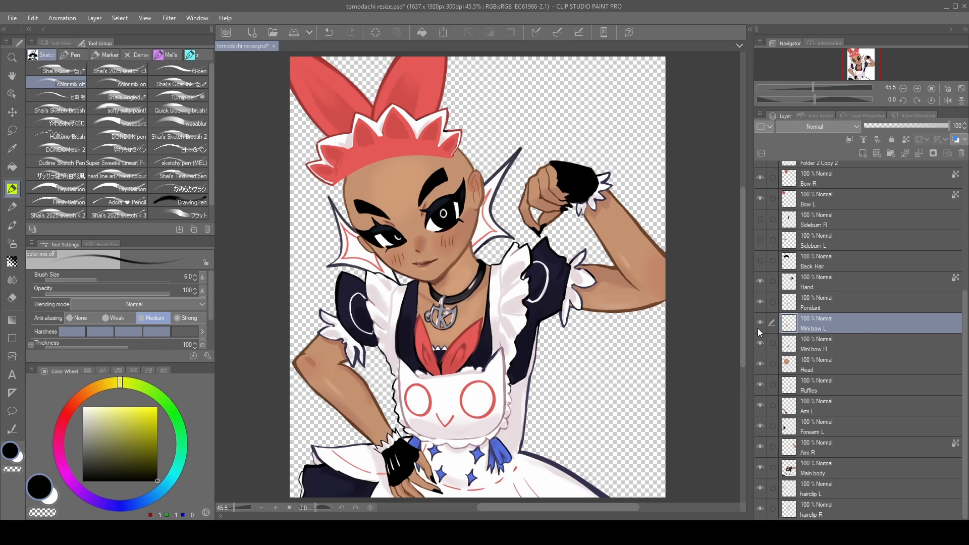
left_click(759, 340)
left_click(759, 340)
left_click(757, 340)
left_click(758, 340)
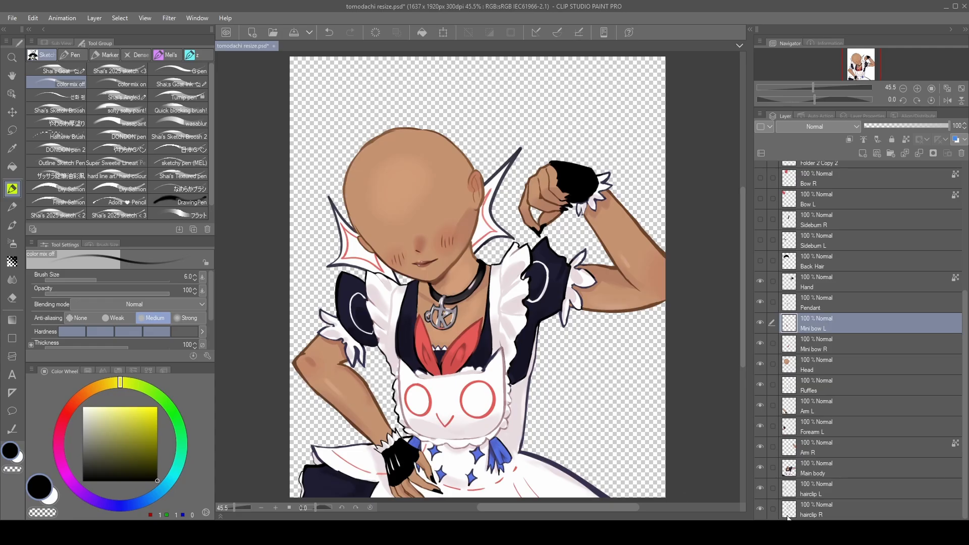
- Check the hairclip L and hairclip R layers by hiding and showing each one
left_click(759, 489)
left_click(759, 488)
left_click(760, 507)
left_click(760, 507)
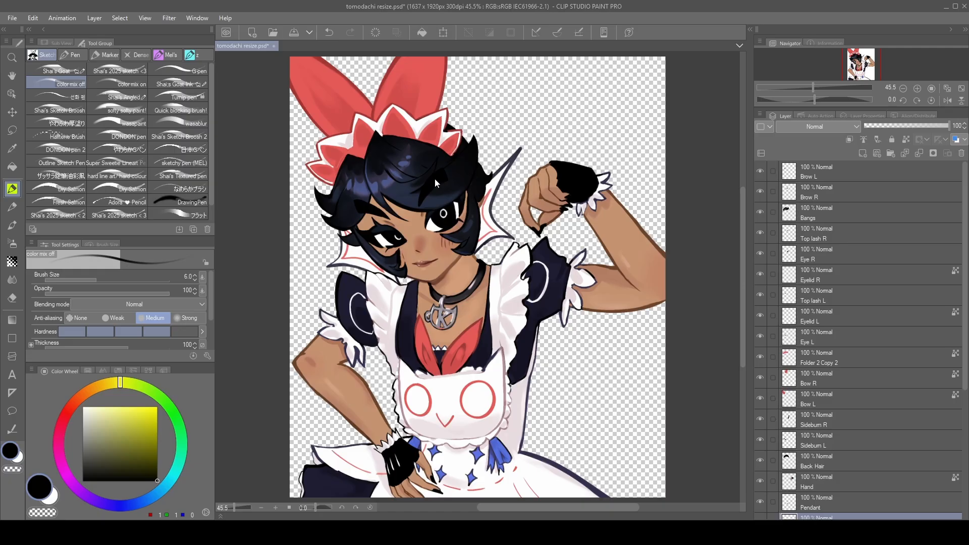
- Move the brows, bangs and both eyes' parts away from the face to expose the layers beneath them
left_click_drag(435, 178, 527, 157)
left_click_drag(376, 211, 337, 262)
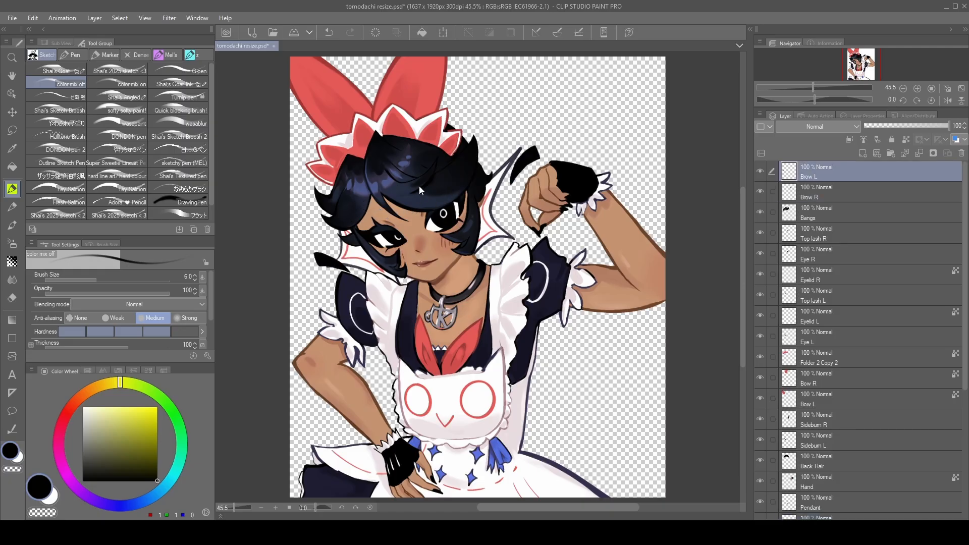
left_click_drag(419, 186, 562, 142)
left_click_drag(440, 206, 552, 208)
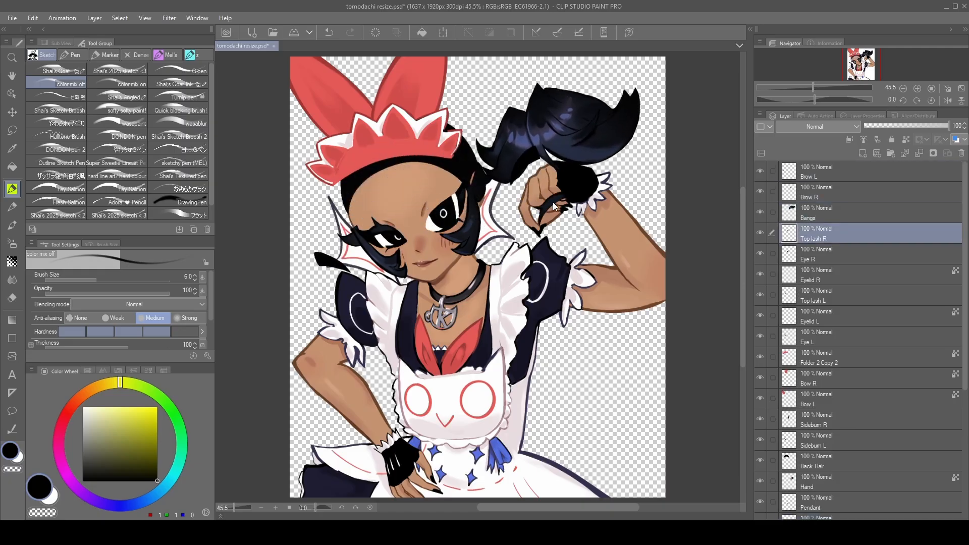
left_click_drag(373, 229, 393, 309)
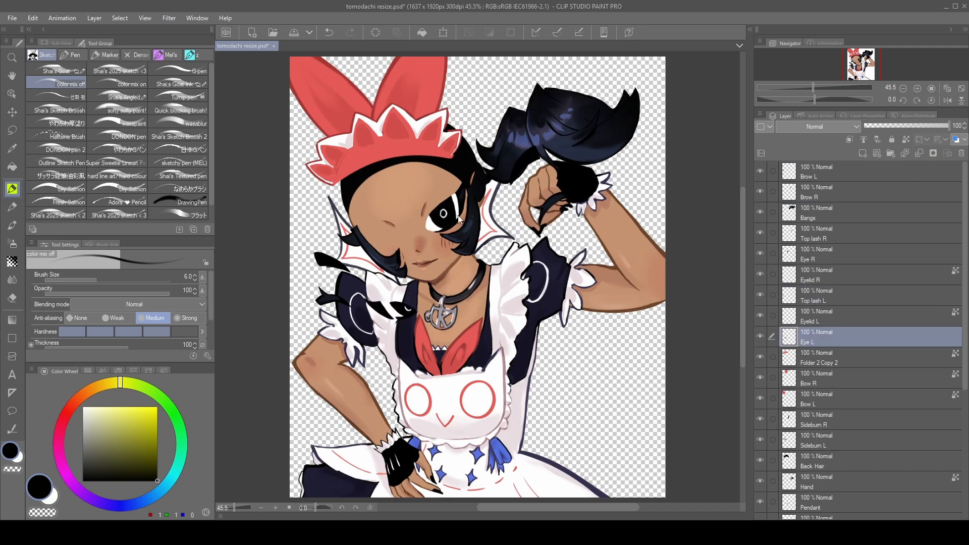
left_click_drag(445, 214, 488, 305)
- Move both large bows, the headband, the back hair and the head away from their original places
left_click_drag(402, 90, 499, 76)
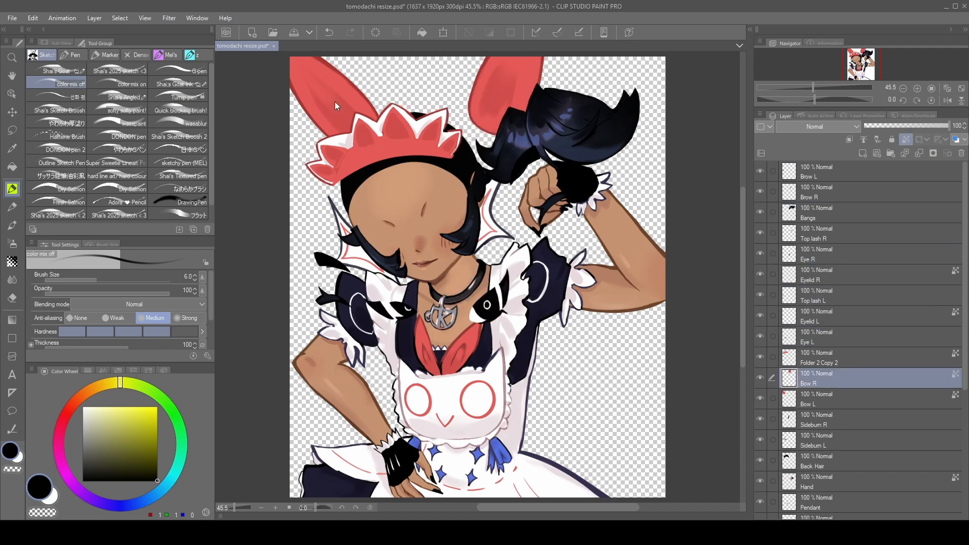
left_click_drag(335, 102, 290, 90)
left_click_drag(382, 131, 392, 87)
left_click_drag(418, 144, 580, 178)
left_click_drag(408, 195, 563, 364)
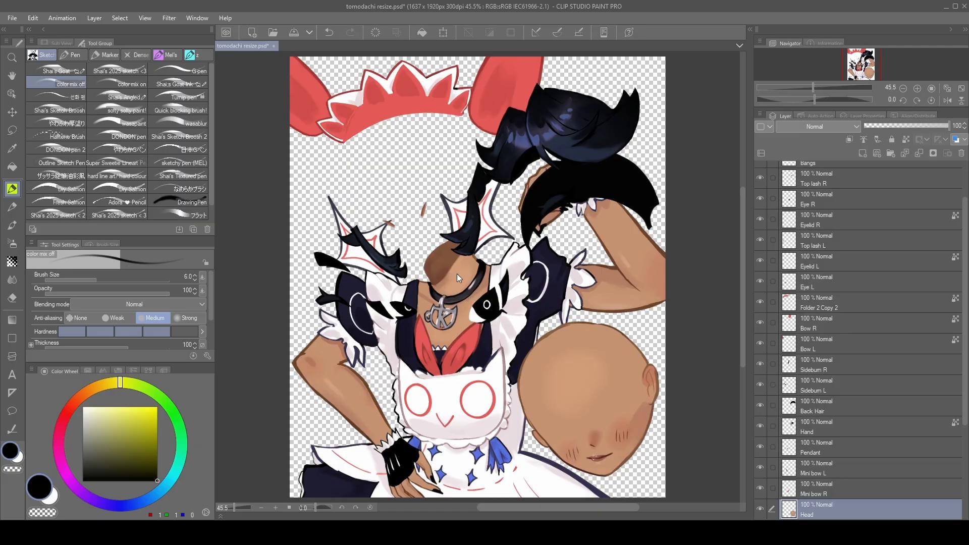
- Move the main body downward and pull the two mini bows off the chest
left_click_drag(457, 274, 495, 347)
left_click_drag(465, 354, 592, 273)
left_click_drag(434, 345, 423, 192)
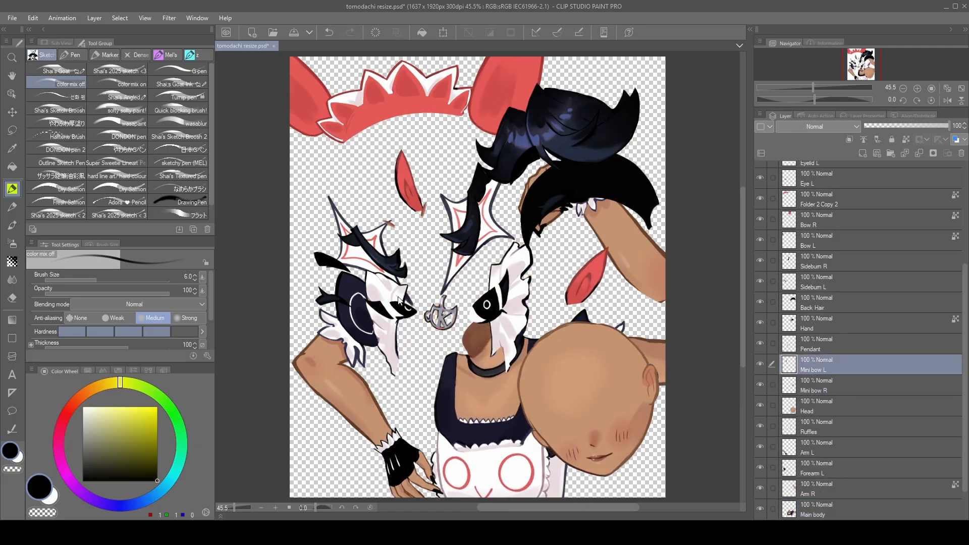
- Move the ruffles, Arm L, main body and pendant apart, and select the Mini bow L layer
left_click_drag(399, 300, 356, 171)
left_click_drag(338, 330, 341, 455)
left_click_drag(474, 447, 427, 477)
left_click_drag(445, 317, 433, 321)
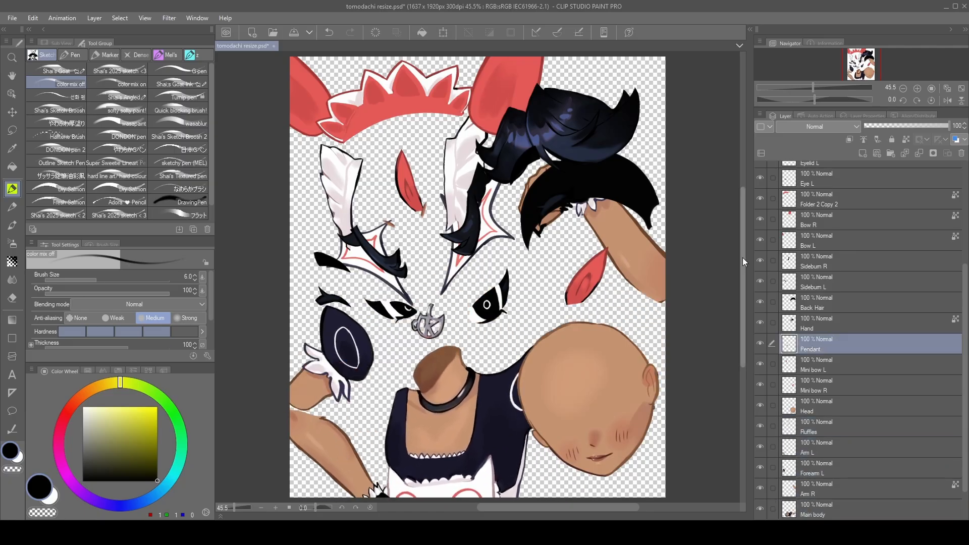
left_click(818, 365)
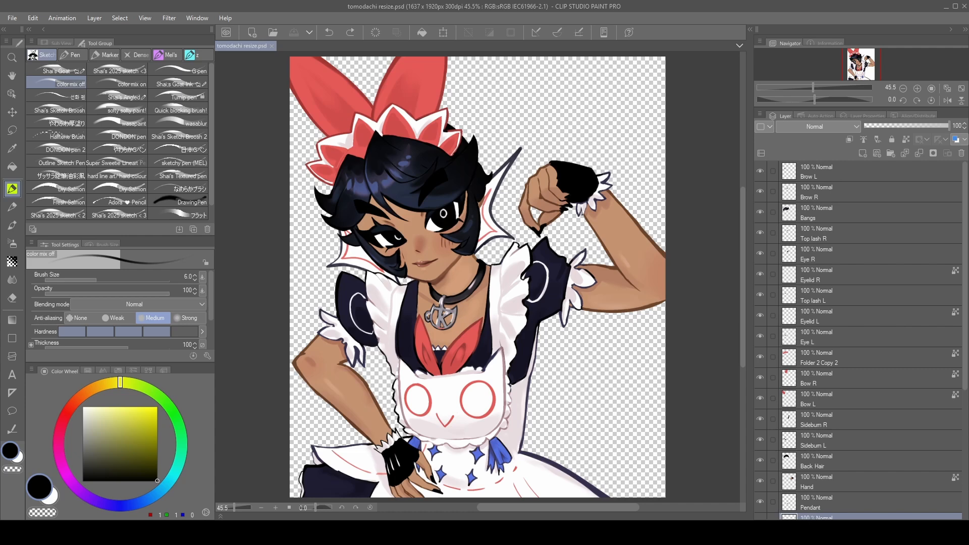
scroll(847, 419, "down", 5)
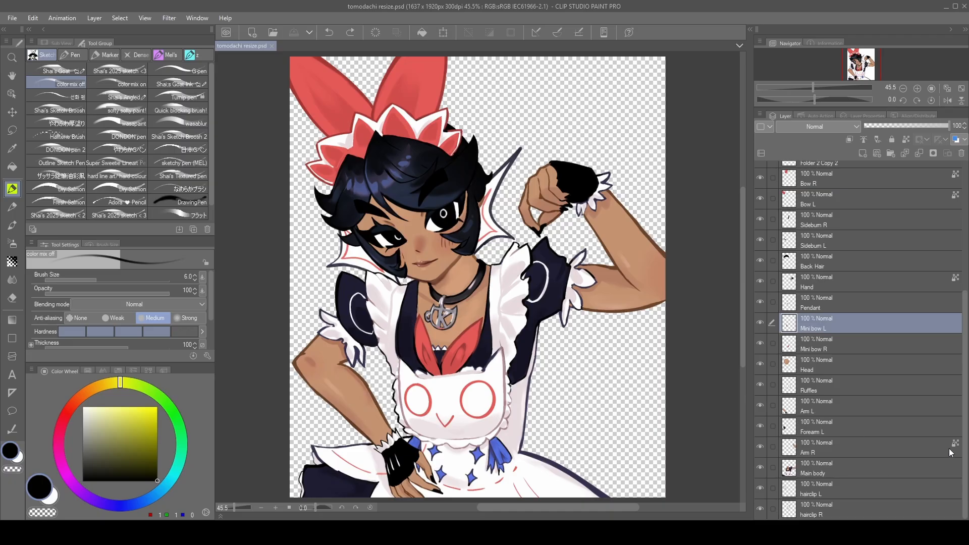
scroll(868, 422, "up", 5)
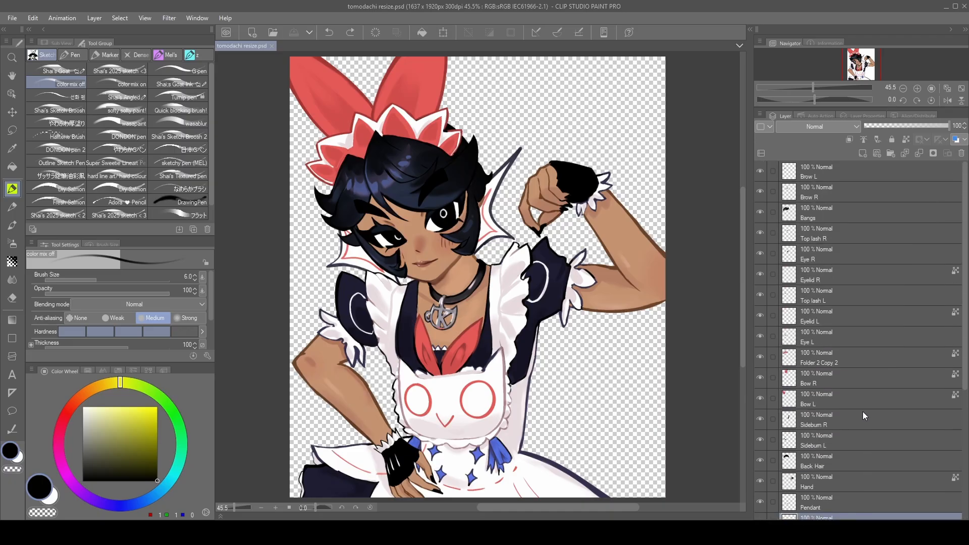
scroll(862, 410, "down", 3)
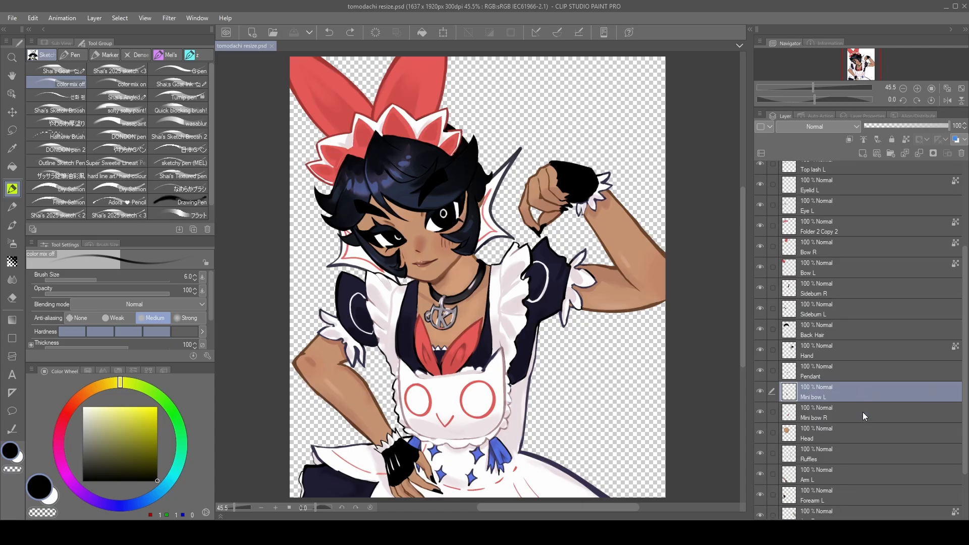
scroll(915, 425, "down", 2)
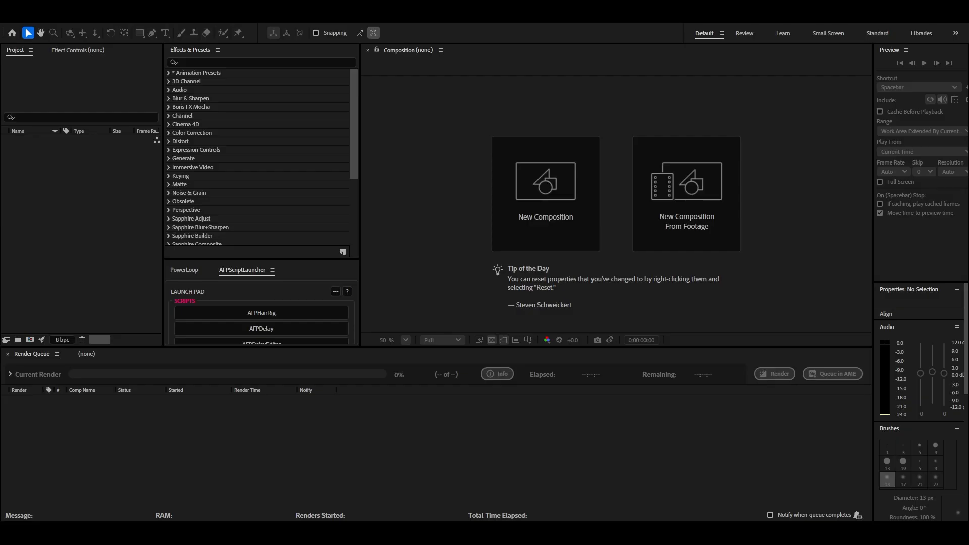
- Switch to After Effects and create a 1637 × 1920 px composition with square pixels at 30 frames per second
left_click(522, 217)
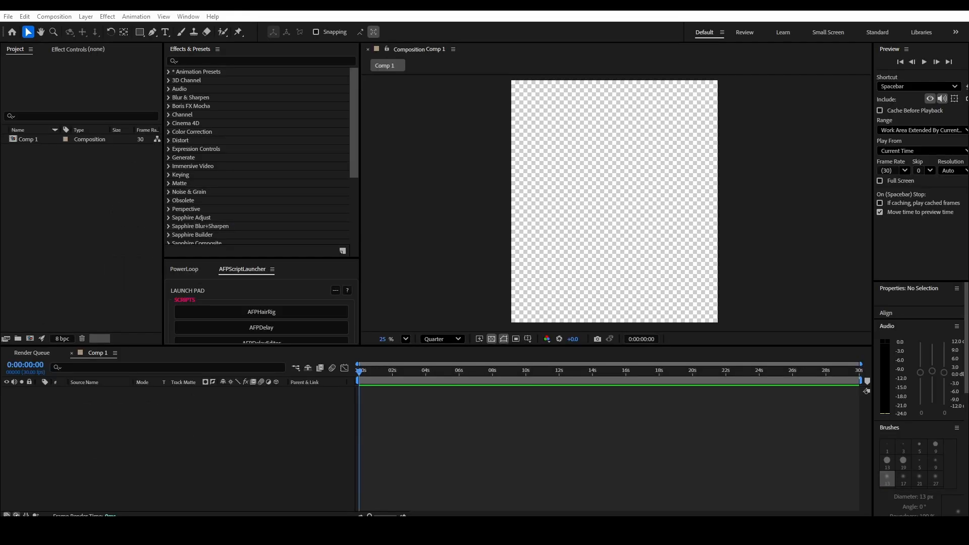
- Import tomodachi resize.psd as Composition - Retain Layer Sizes with Editable Layer Styles, and open its nested composition
left_click_drag(853, 383, 548, 429)
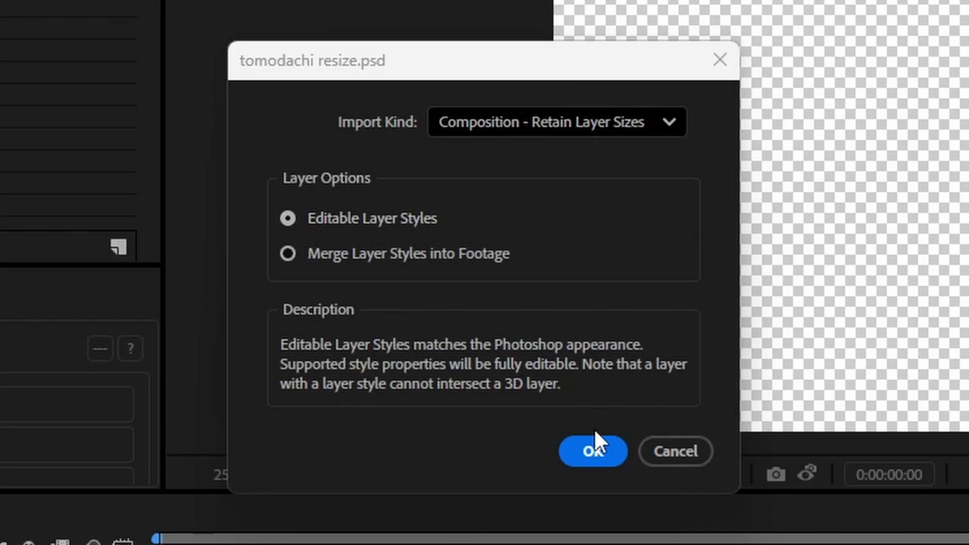
left_click(593, 451)
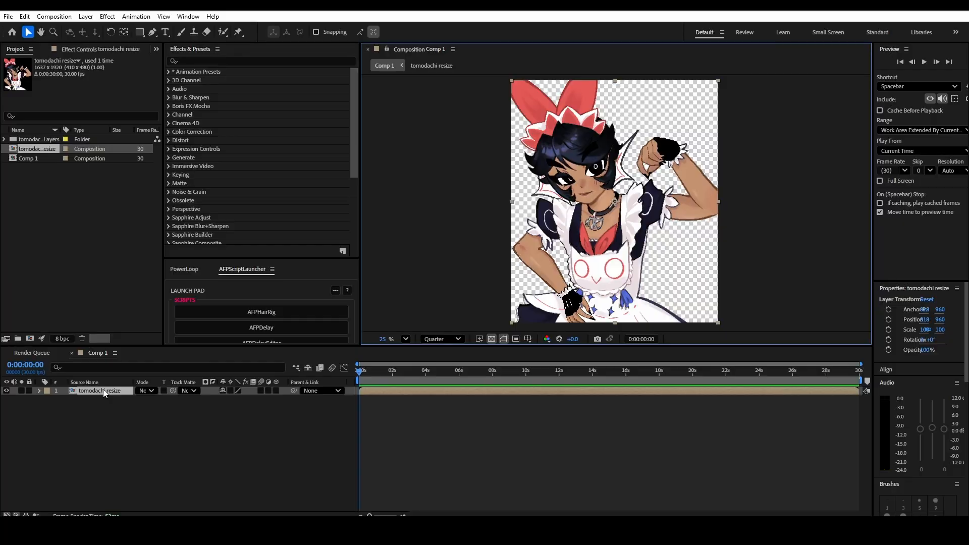
double_click(103, 392)
scroll(206, 444, "down", 4)
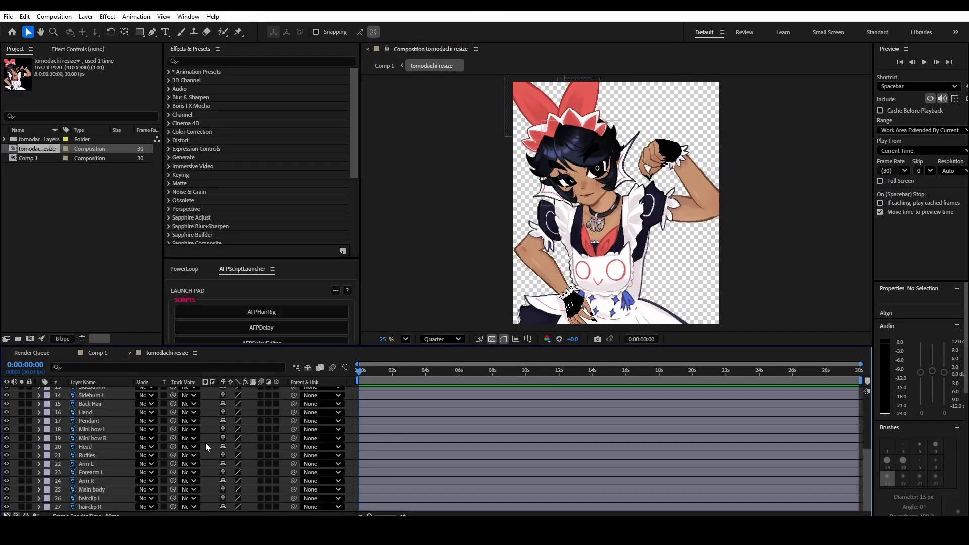
- Add the MP3 soundtrack to the tomodachi resize composition and move its layer to the end of the layer stack
scroll(206, 444, "up", 4)
scroll(206, 444, "down", 4)
scroll(206, 444, "up", 4)
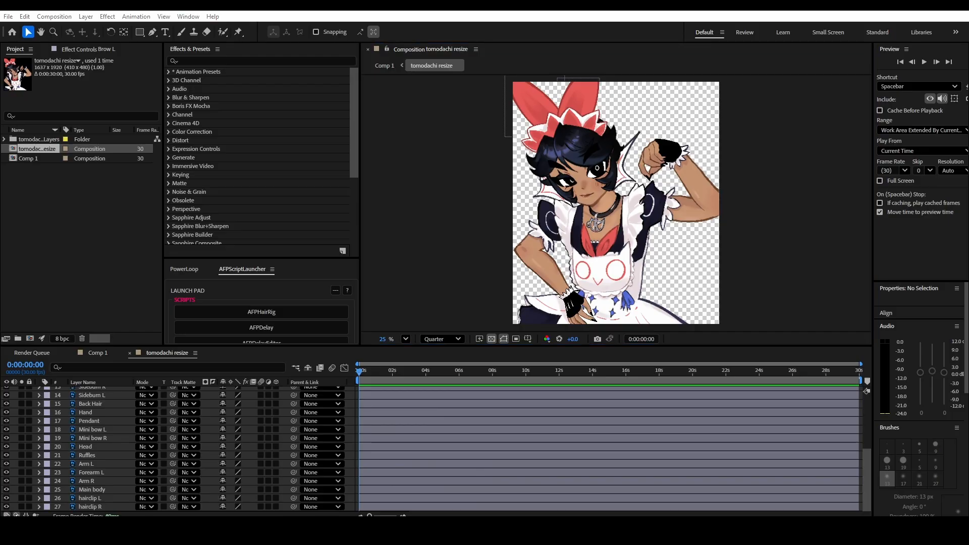
left_click_drag(968, 412, 585, 437)
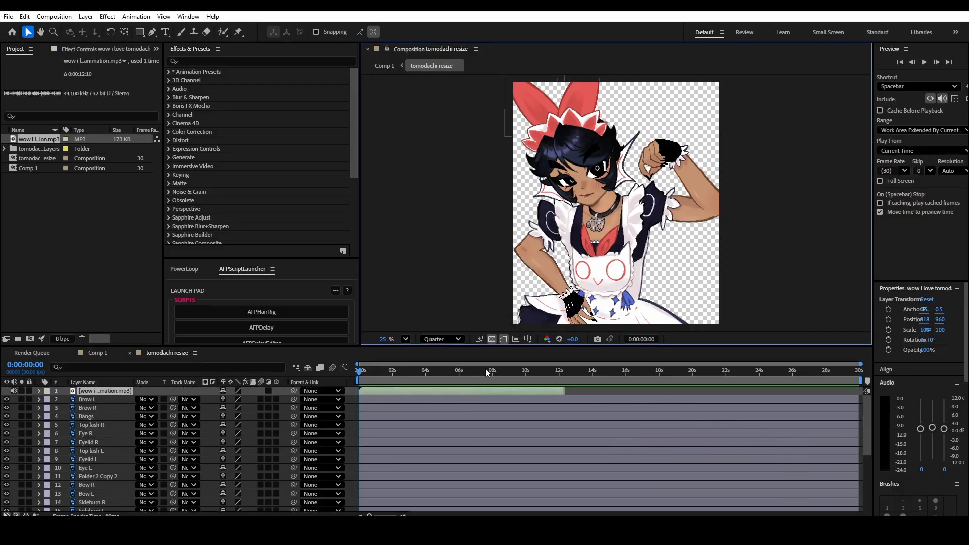
left_click_drag(103, 390, 102, 507)
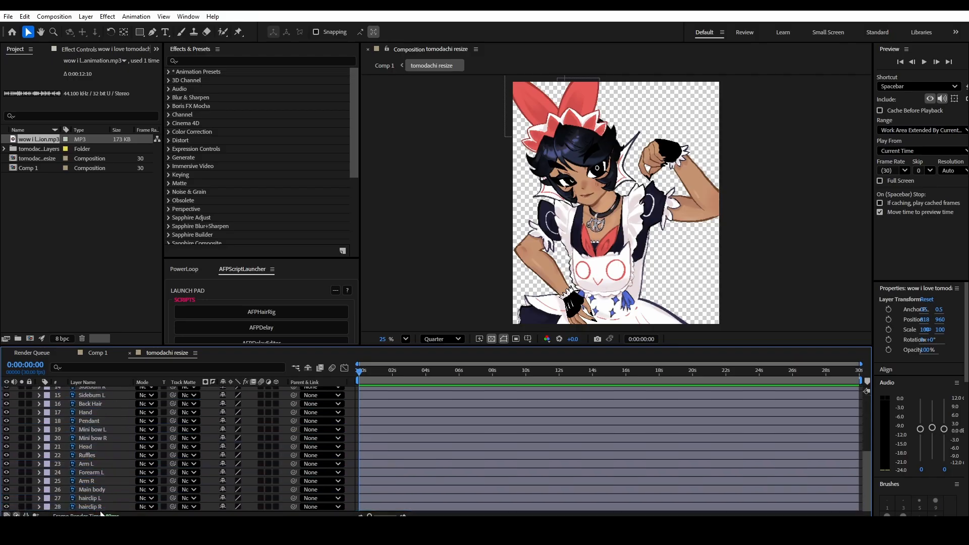
- Trim the composition to a work area ending with the audio at about 0:00:12:08, and return the playhead to the start
left_click(563, 371)
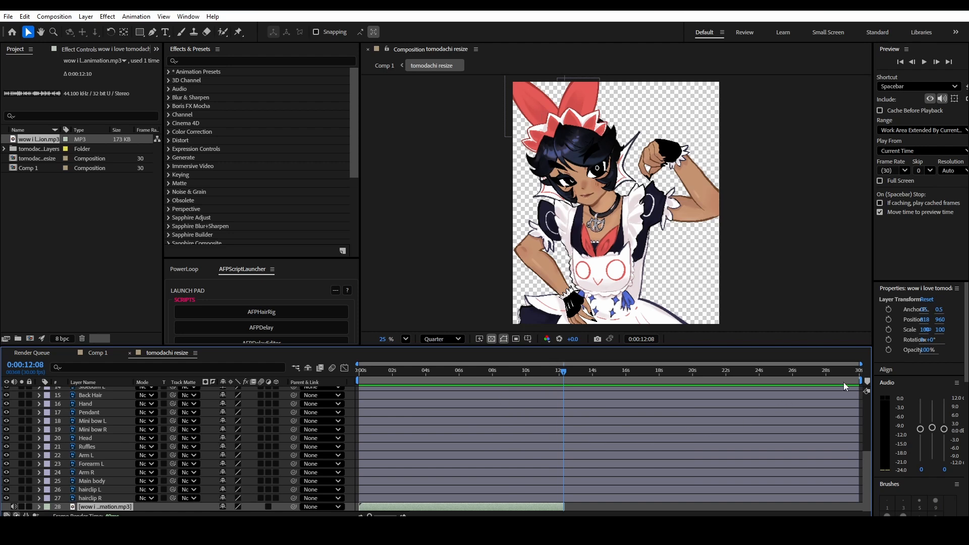
left_click_drag(857, 381, 565, 381)
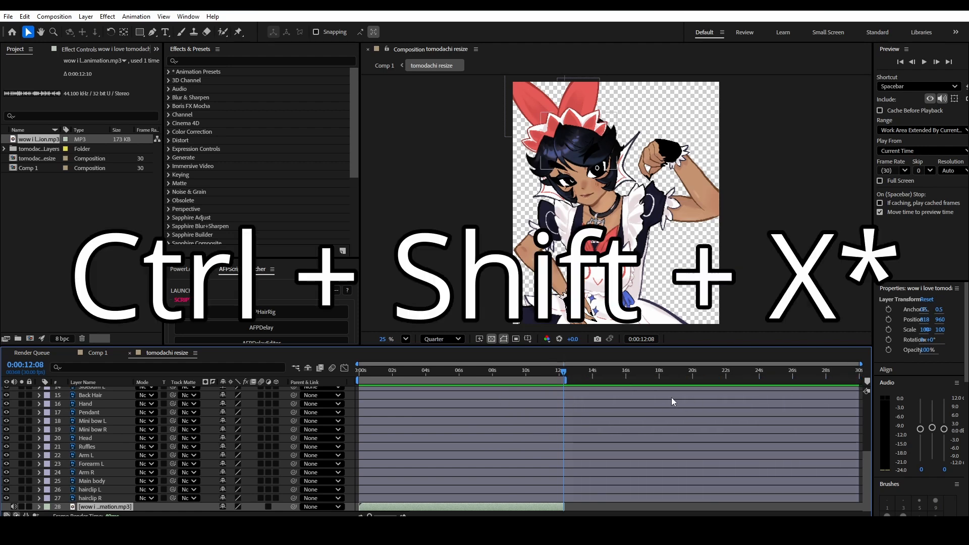
key("ctrl+shift+x")
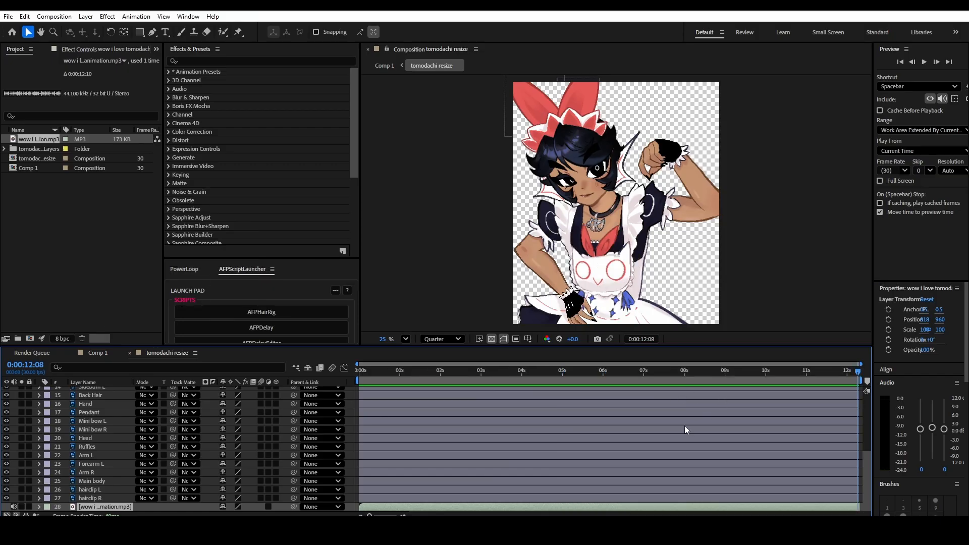
key("space")
left_click_drag(368, 371, 299, 411)
- Assign the grave accent key as the keyboard shortcut for Add Layer Marker
left_click(24, 16)
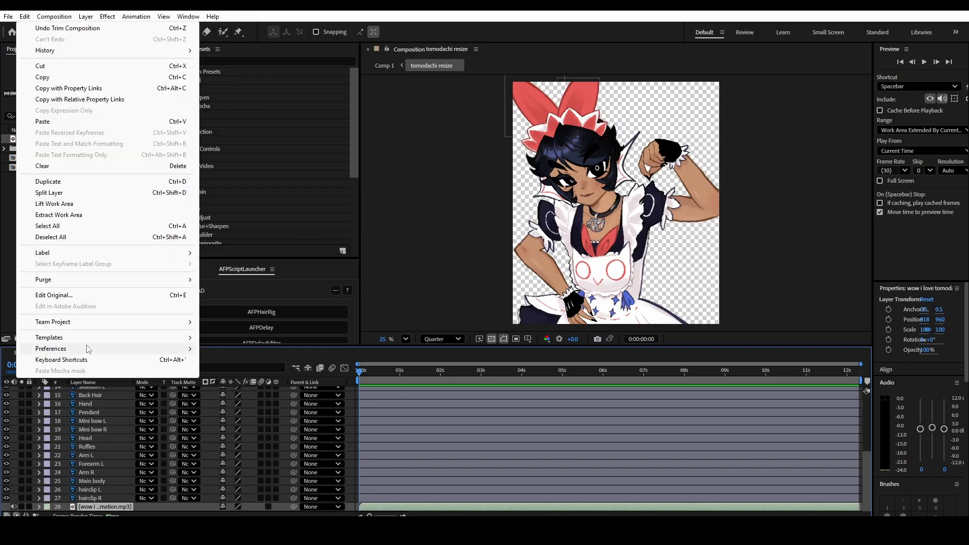
left_click(76, 360)
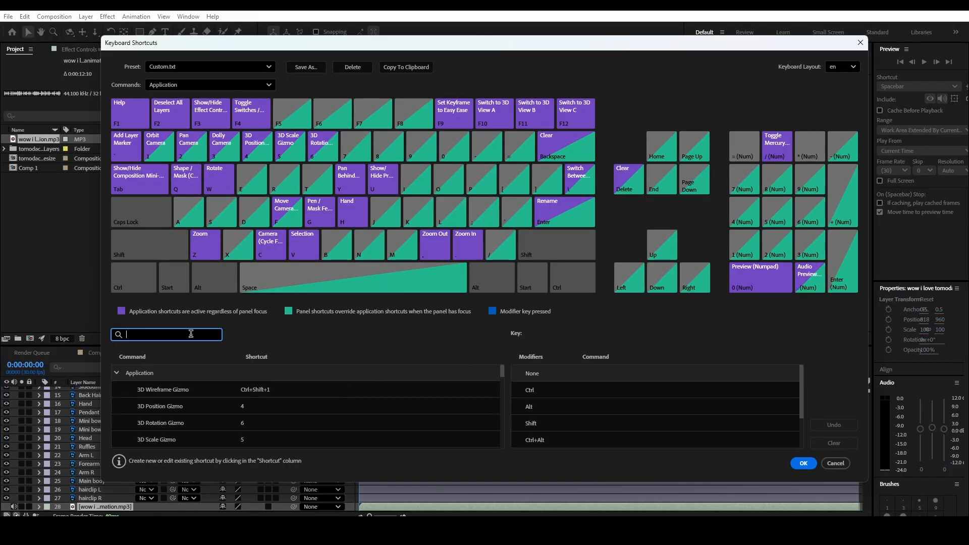
type("marker")
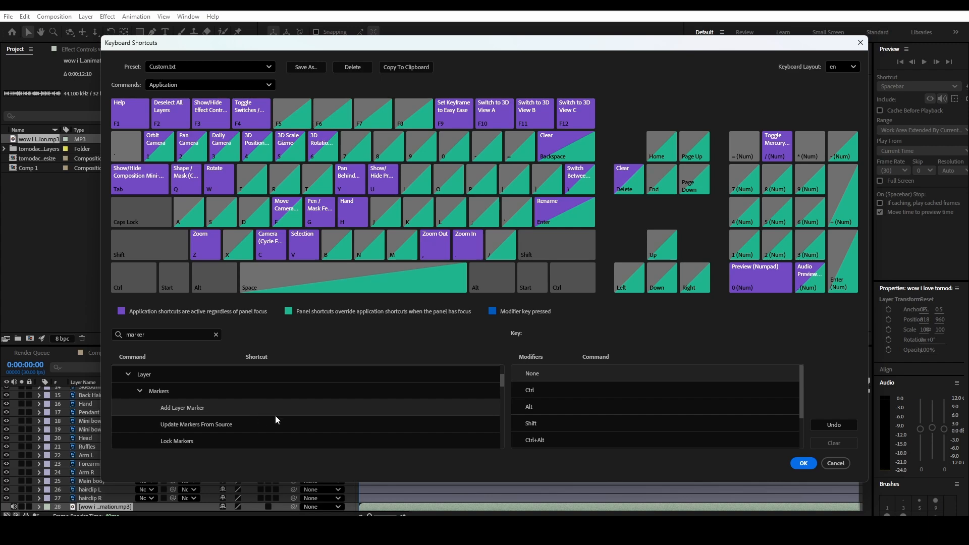
key("grave")
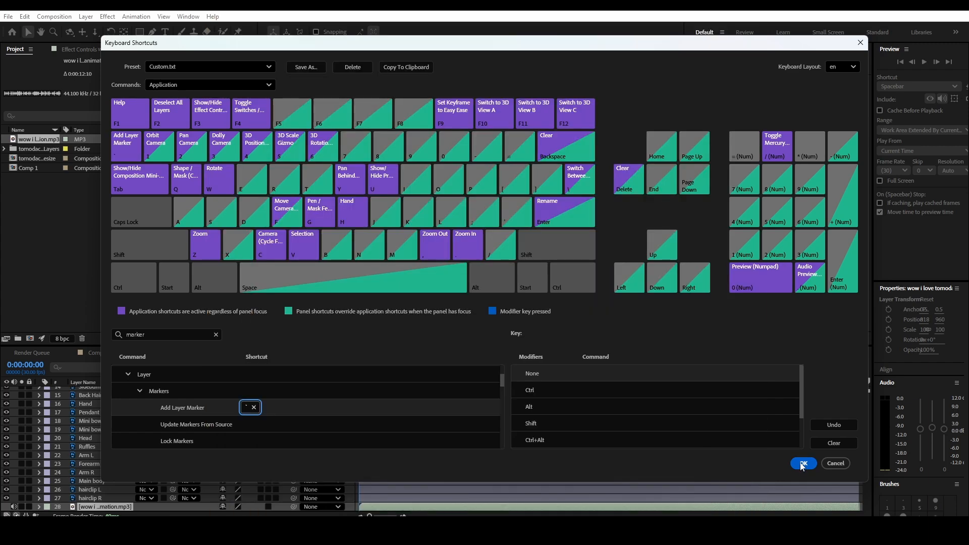
left_click(803, 463)
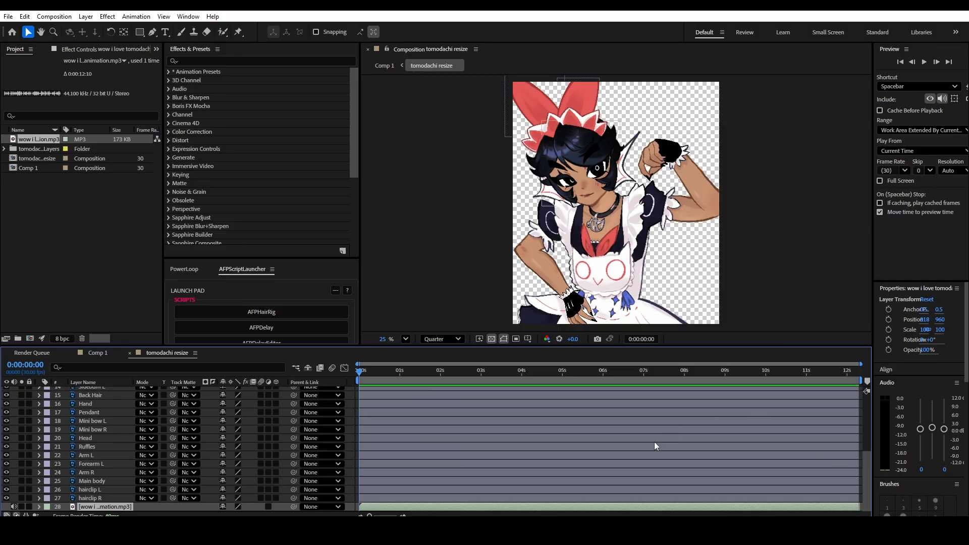
- With no layer selected, mark the song's beats with composition markers during playback, and lock the markers and the audio layer
left_click(161, 507)
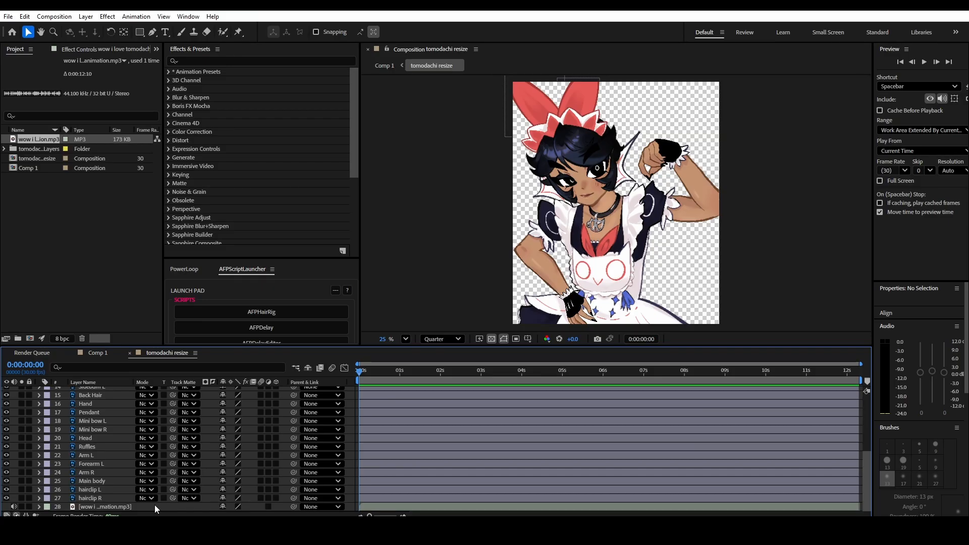
key("space")
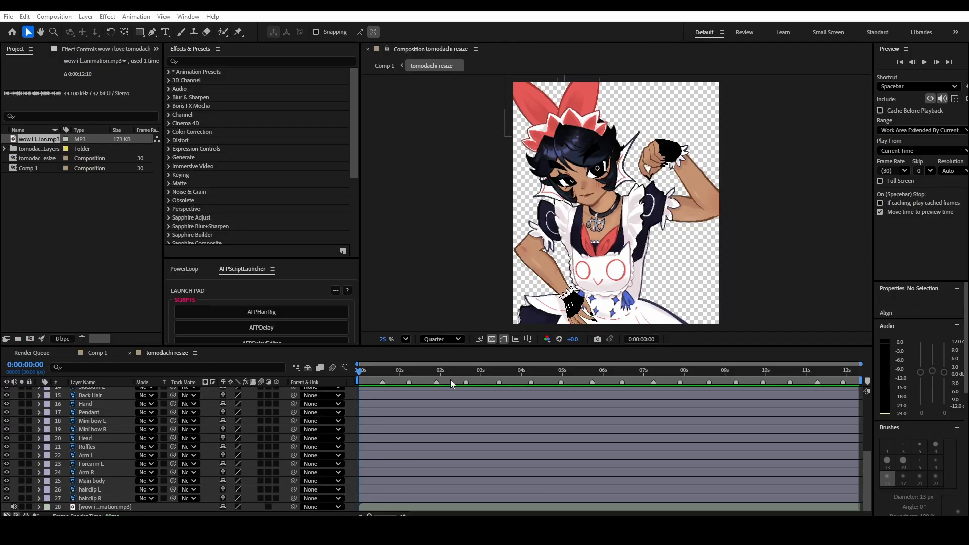
right_click(382, 383)
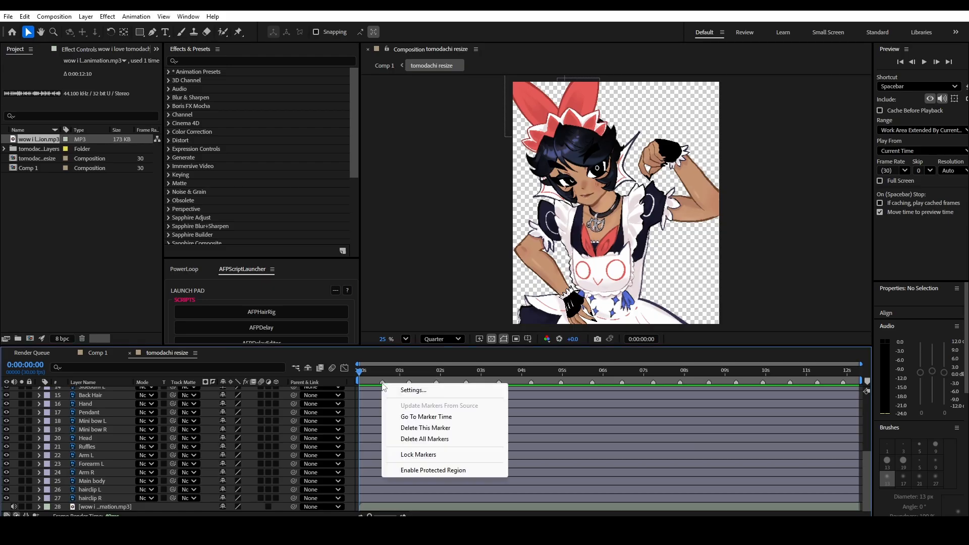
left_click(419, 458)
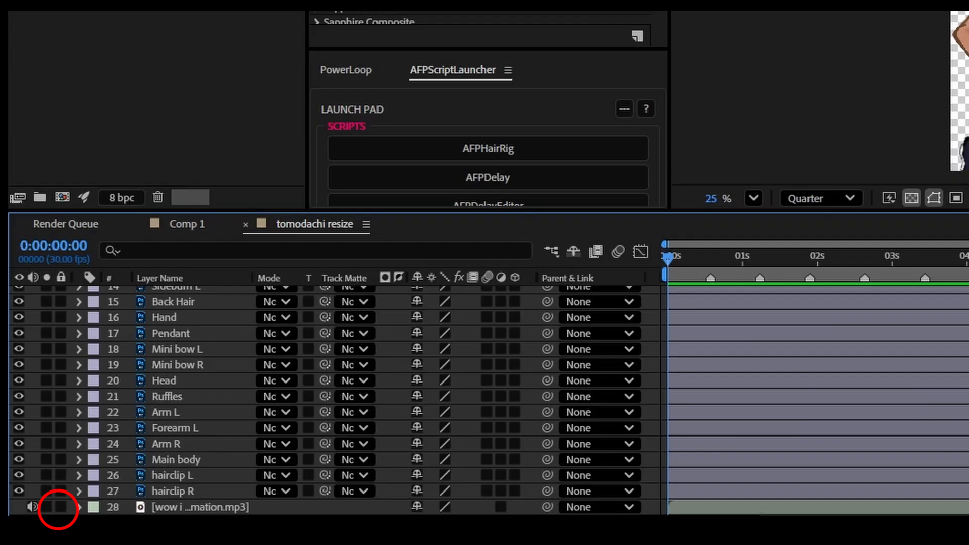
left_click(60, 507)
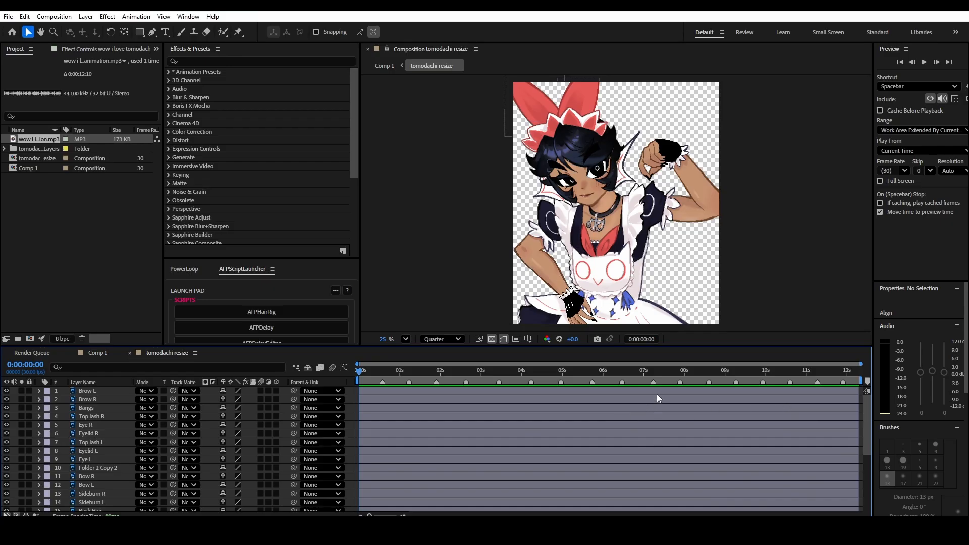
- Pre-compose Bangs, Sideburn R and Sideburn L as Bangs, with the duration adjusted to the selected layers, and view the new composition
left_click(103, 408)
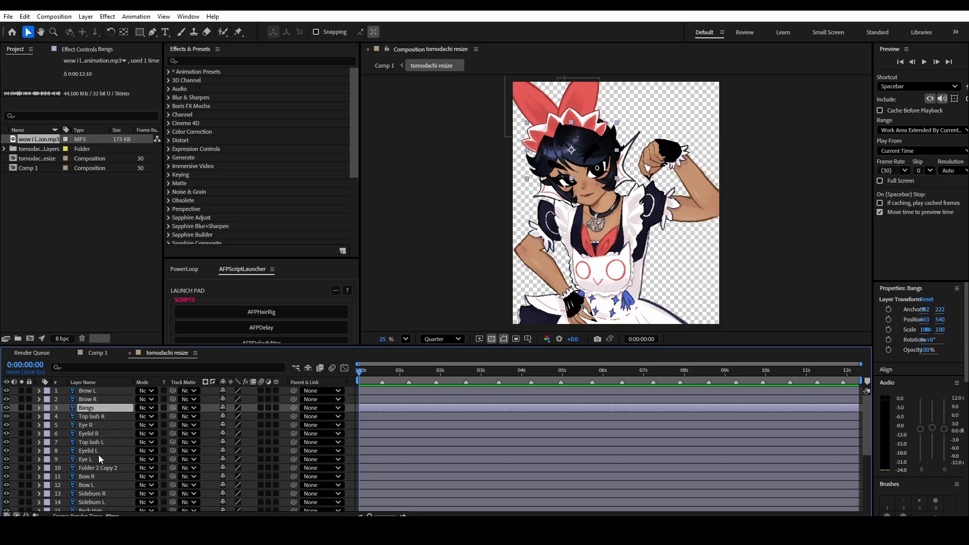
left_click(98, 495, "ctrl")
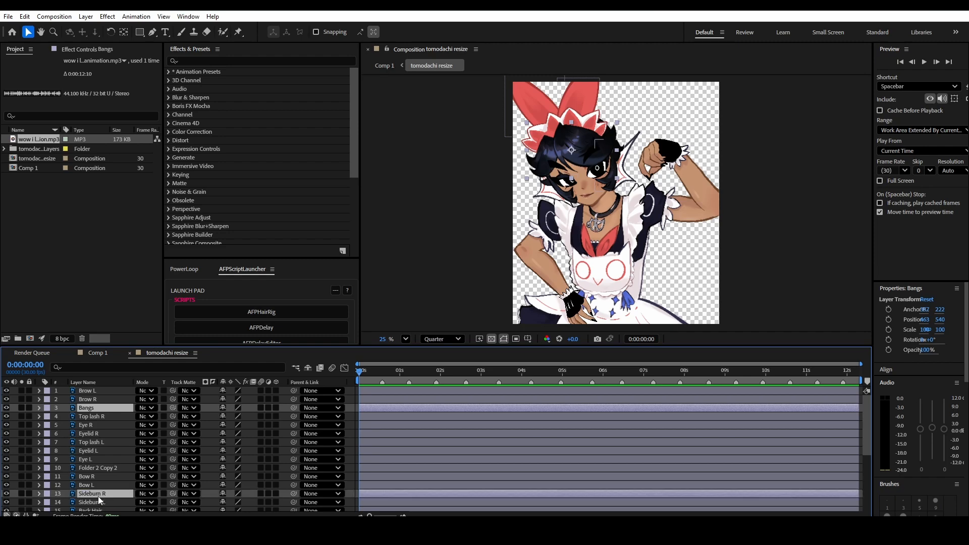
left_click(99, 502, "ctrl")
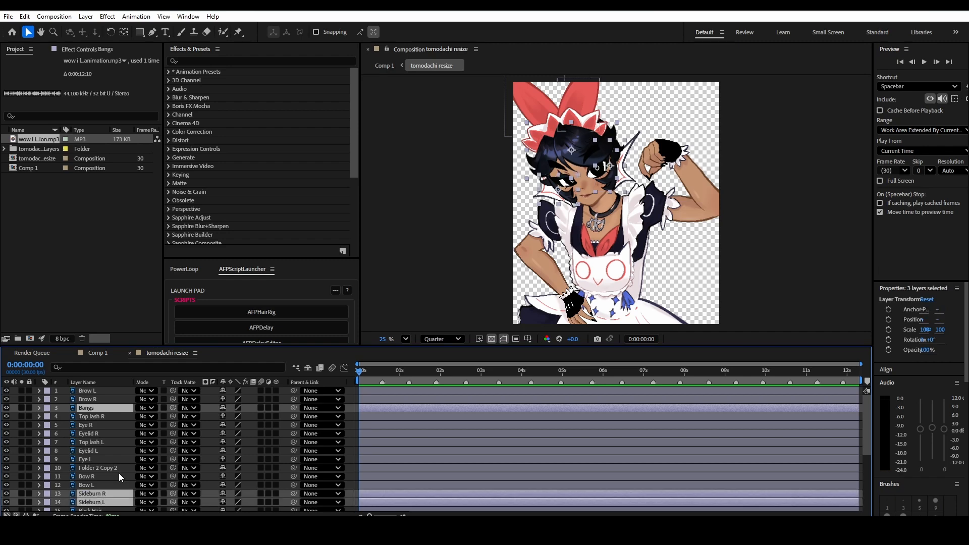
key("ctrl+shift+c")
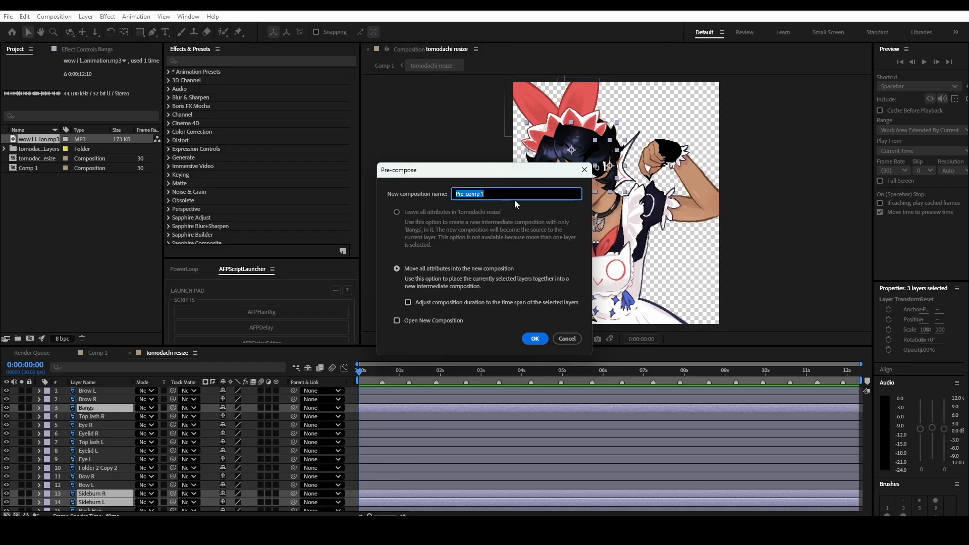
left_click(410, 303)
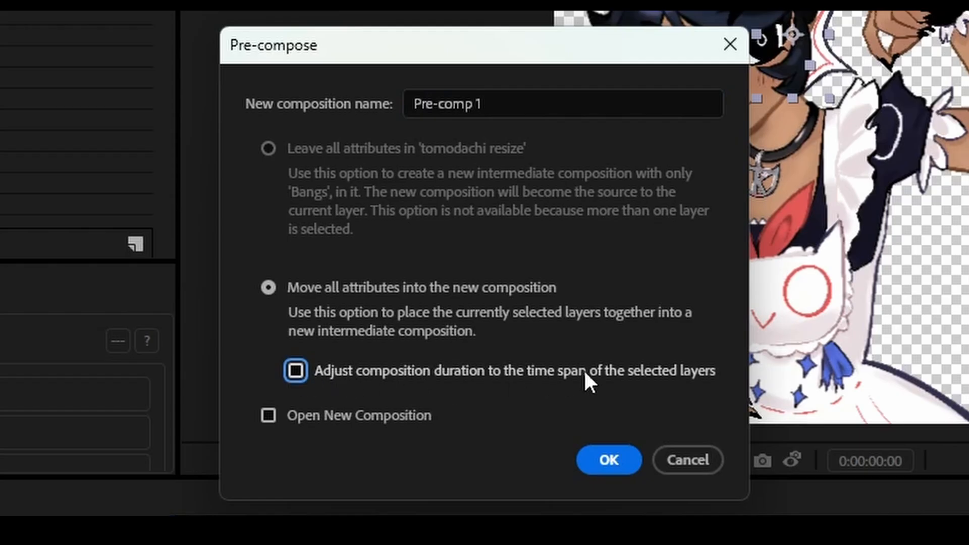
left_click(646, 370)
left_click(552, 97)
key("BackSpace")
key("BackSpace")
key("BackSpace")
key("BackSpace")
key("BackSpace")
key("BackSpace")
key("BackSpace")
key("BackSpace")
key("BackSpace")
key("BackSpace")
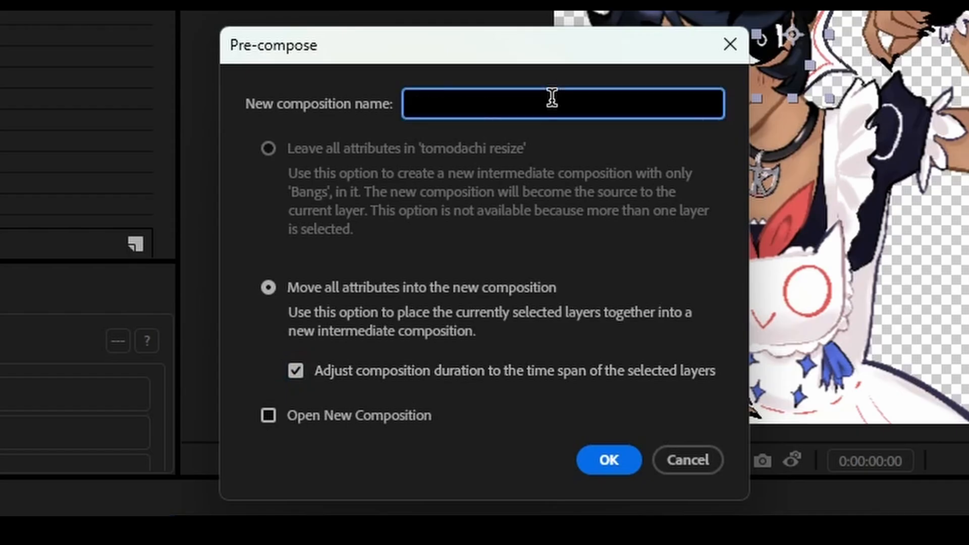
type("Bangs")
key("Return")
left_click_drag(125, 448, 113, 352)
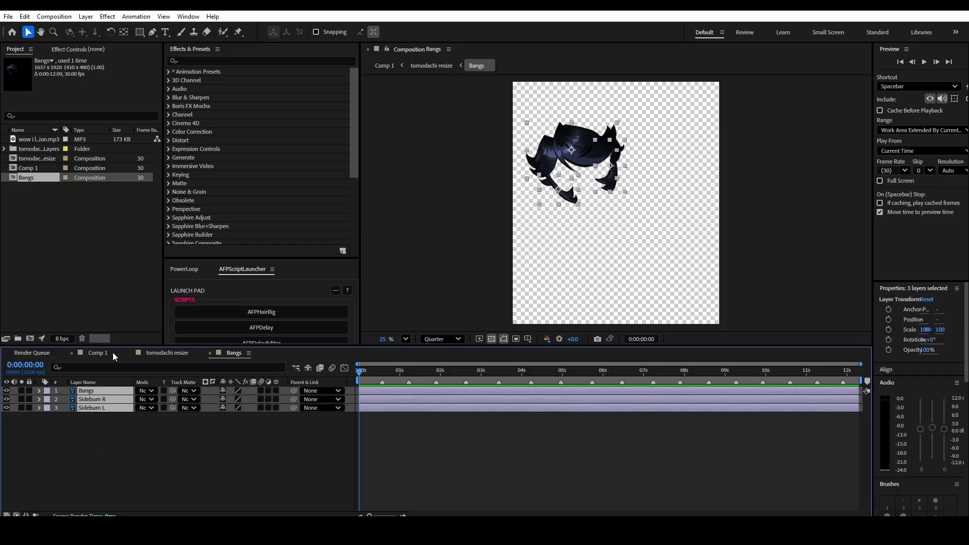
left_click(167, 353)
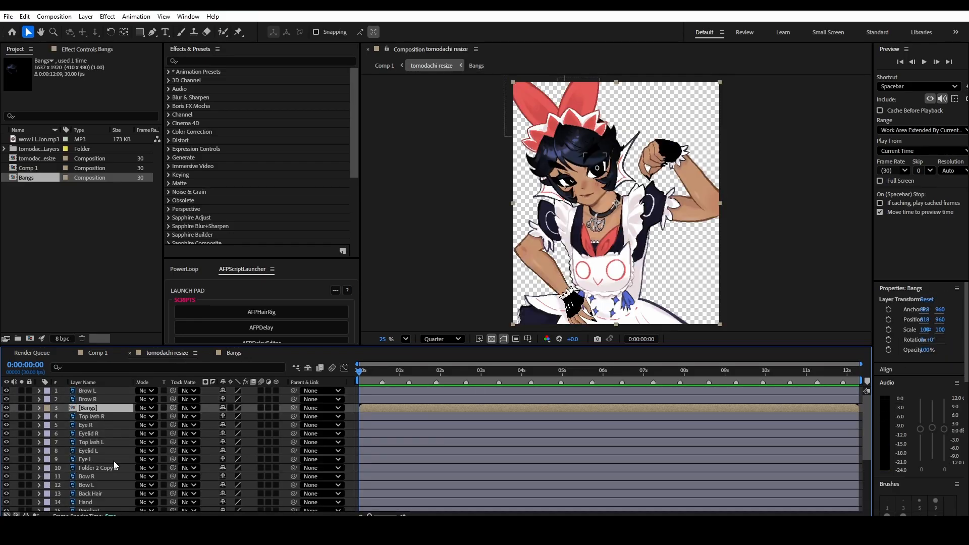
- Pre-compose the six eye, eyelid and top lash layers into a new composition named Eyes
left_click(99, 417)
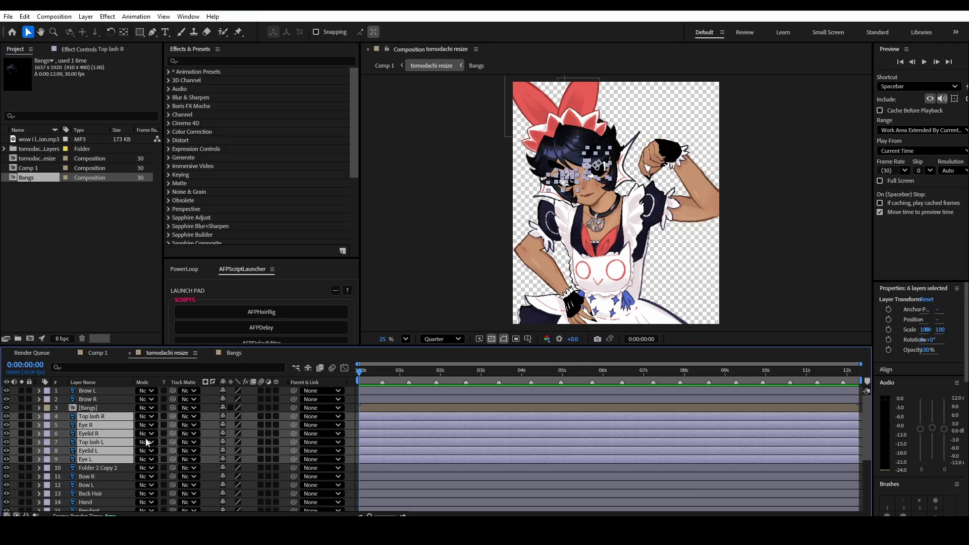
key("ctrl+shift+c")
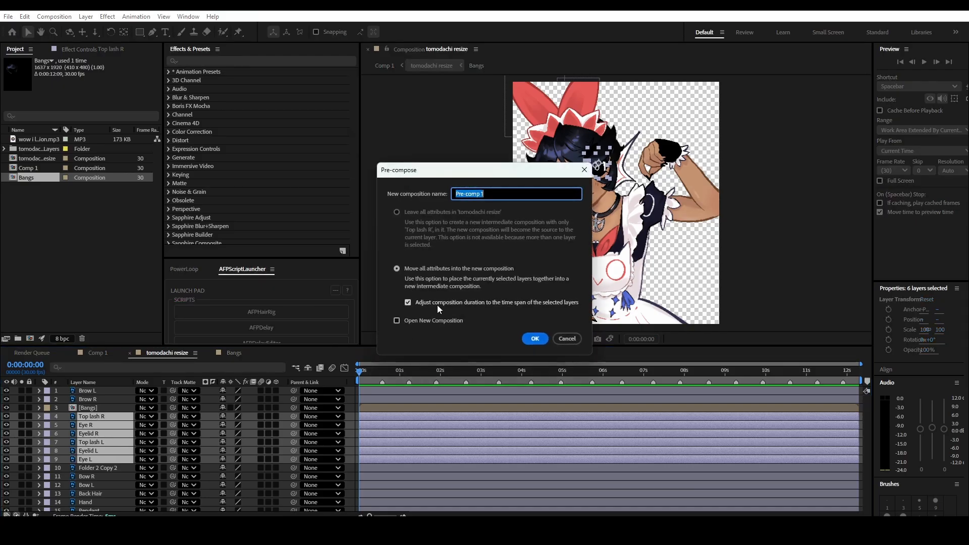
type("Eyes")
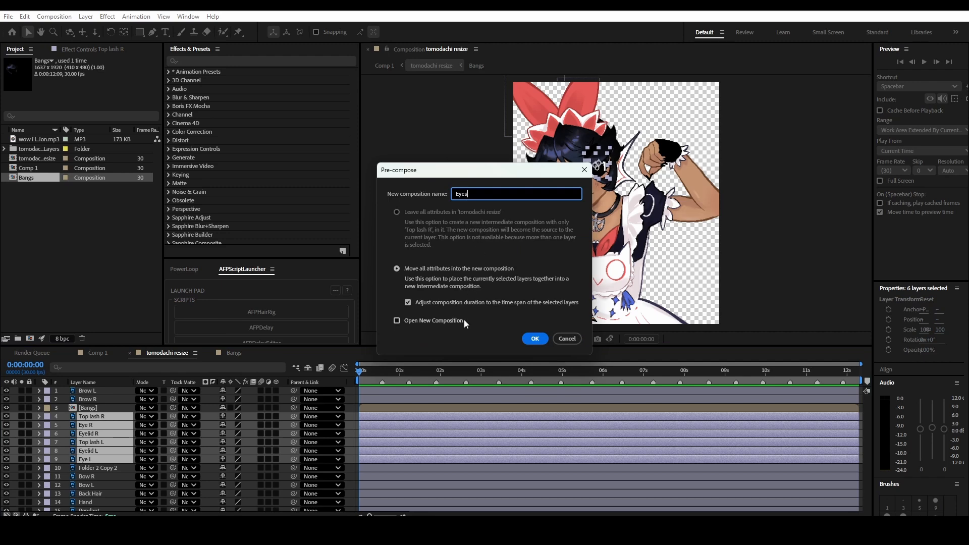
left_click(534, 338)
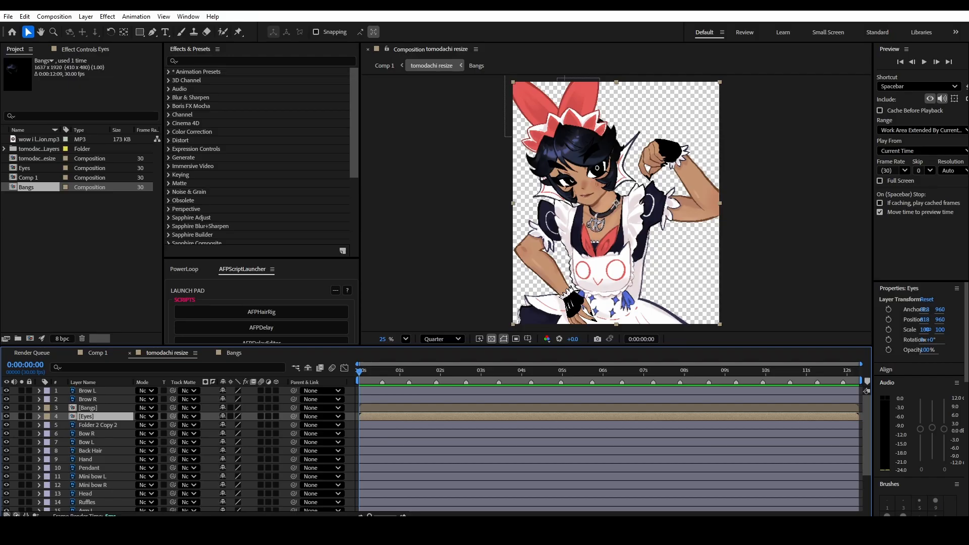
- Parent the Brow L, Brow R, Bangs, Eyes, Folder 2 Copy 2, Bow R, Bow L and Back Hair layers to Head
left_click(95, 390)
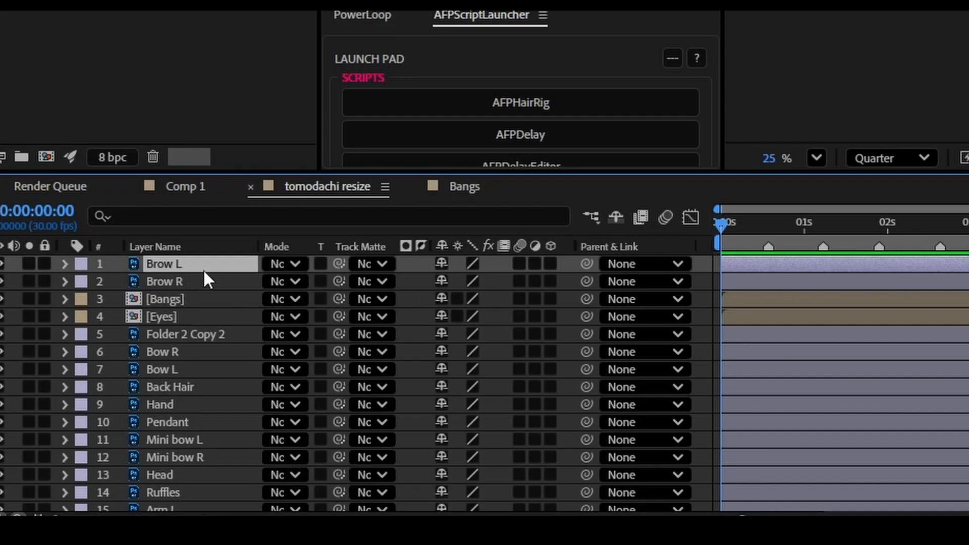
left_click(198, 317, "shift")
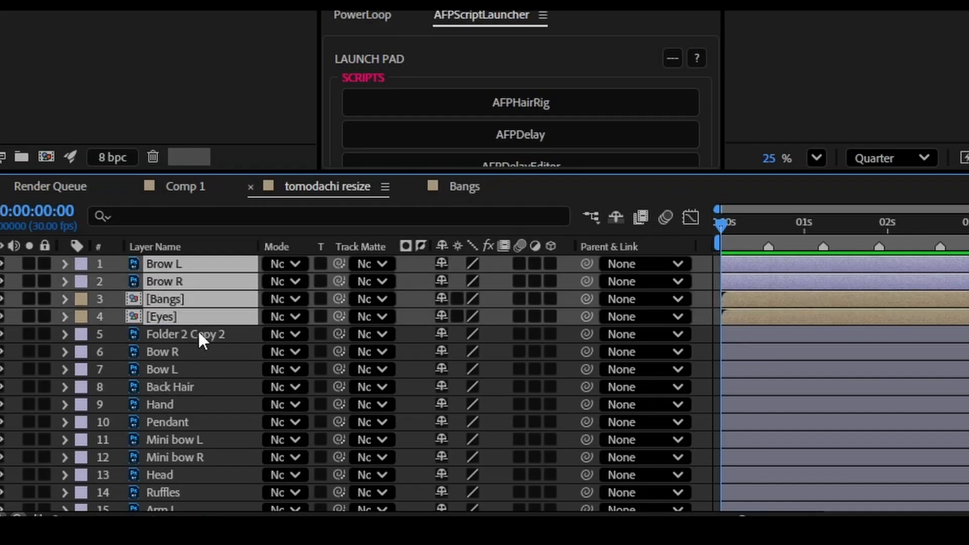
left_click(192, 334, "shift")
left_click(195, 349, "shift")
left_click(197, 369, "shift")
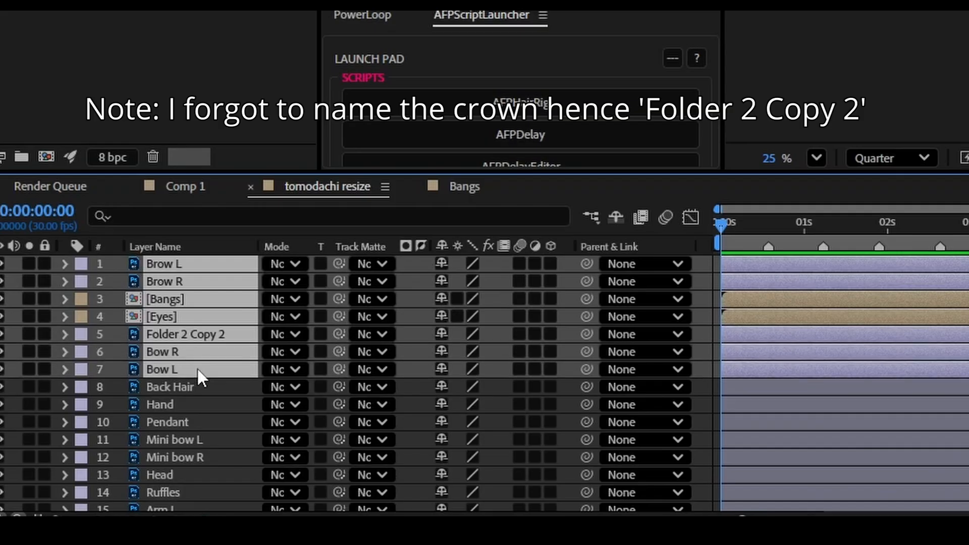
left_click(196, 388, "shift")
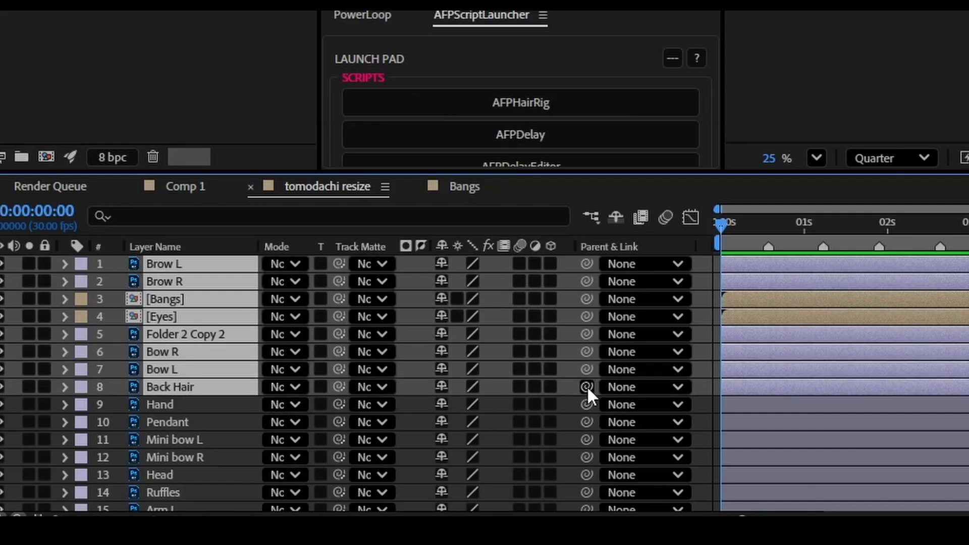
left_click_drag(586, 386, 183, 477)
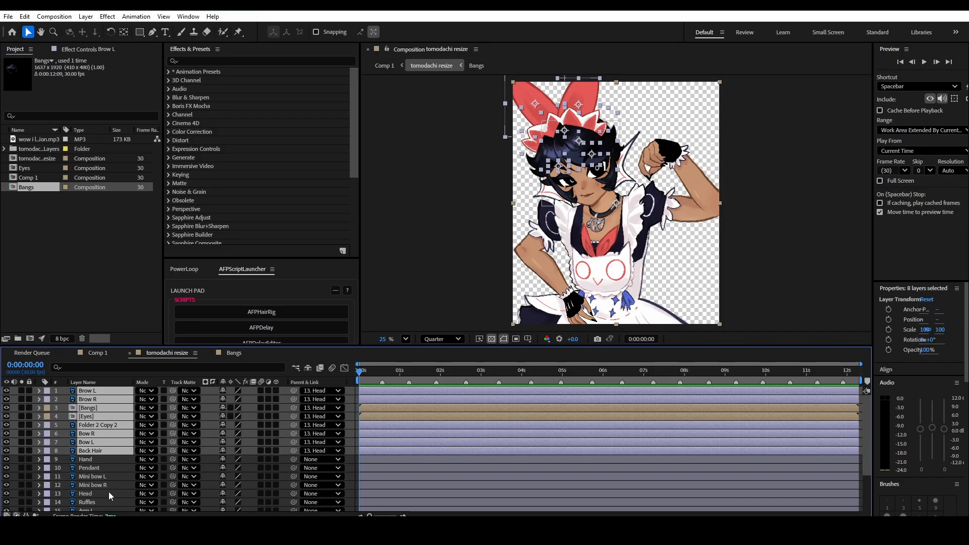
- Try moving the Head layer to check how the parented layers follow it
left_click(207, 470)
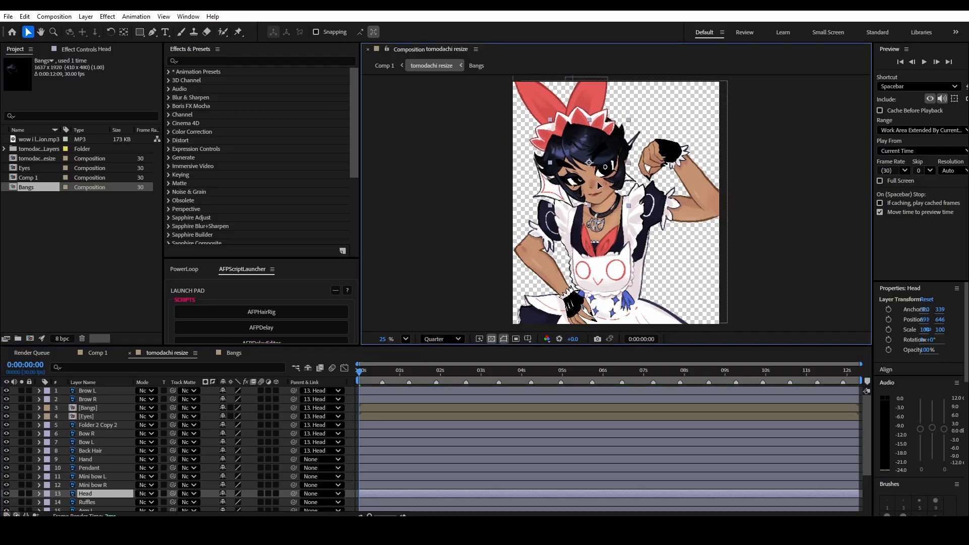
mouse_move(598, 182)
left_mouse_down()
mouse_move(607, 150)
mouse_move(611, 201)
mouse_move(605, 162)
mouse_move(609, 199)
mouse_move(598, 177)
mouse_move(596, 184)
left_mouse_up()
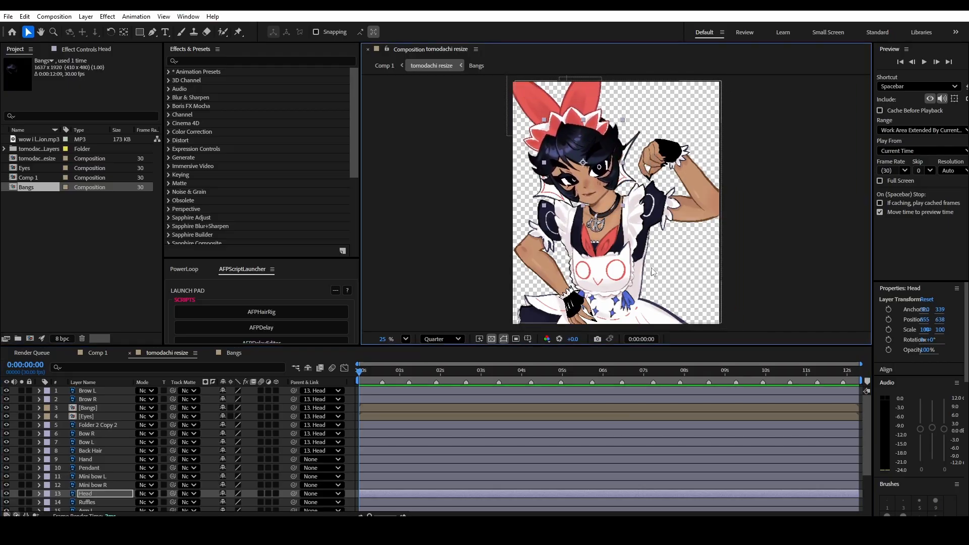
- Parent the hairclip L and hairclip R layers to Head
scroll(101, 484, "down", 4)
left_click(94, 490)
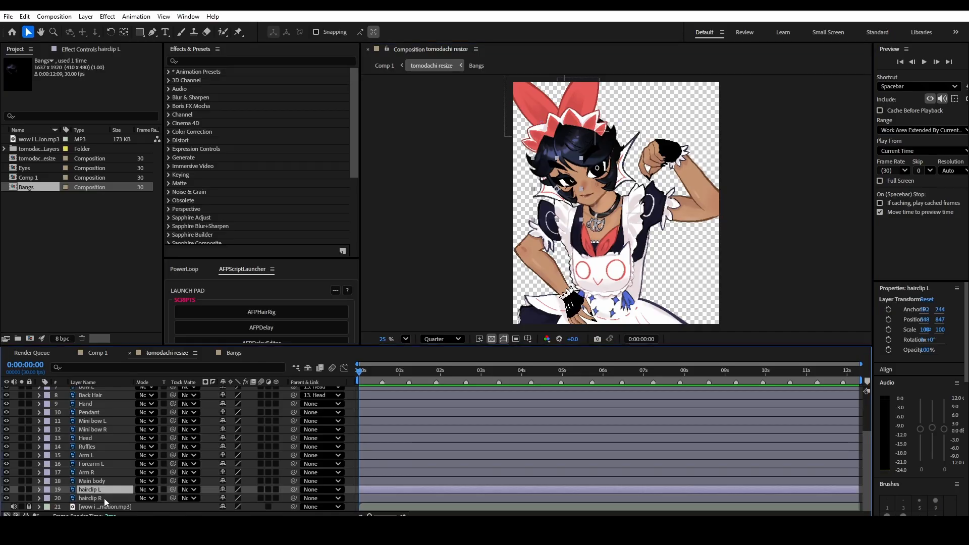
left_click(105, 498, "ctrl")
left_click_drag(293, 489, 105, 439)
left_click_drag(546, 200, 621, 188)
- Try moving the Head layer to check that the hairclips follow it, and undo the move
left_click(97, 404)
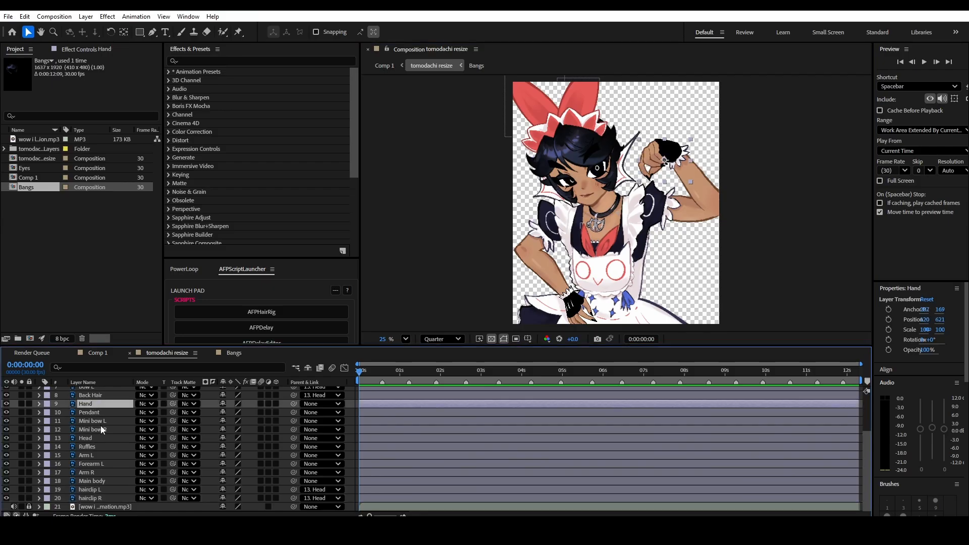
left_click(86, 438)
mouse_move(598, 174)
left_mouse_down()
mouse_move(612, 177)
mouse_move(590, 179)
left_mouse_up()
key("ctrl+z")
- Parent the Head layer to Main body
left_click(99, 448)
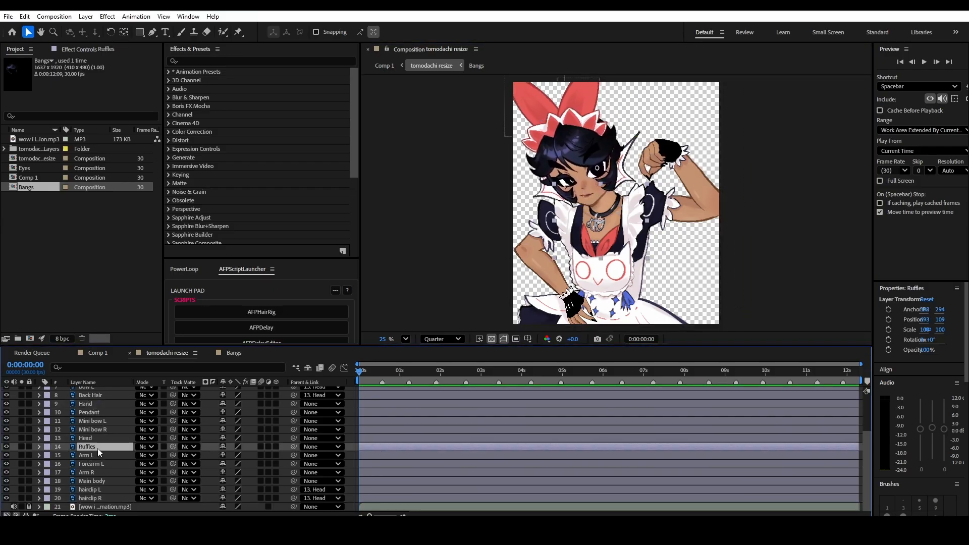
scroll(95, 447, "up", 1)
left_click(89, 464)
scroll(306, 467, "down", 1)
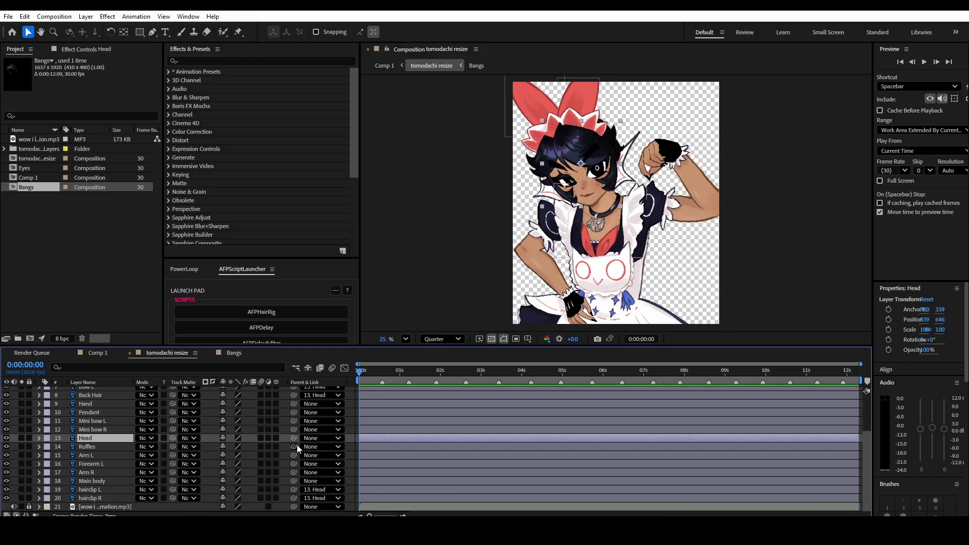
left_click_drag(293, 438, 112, 480)
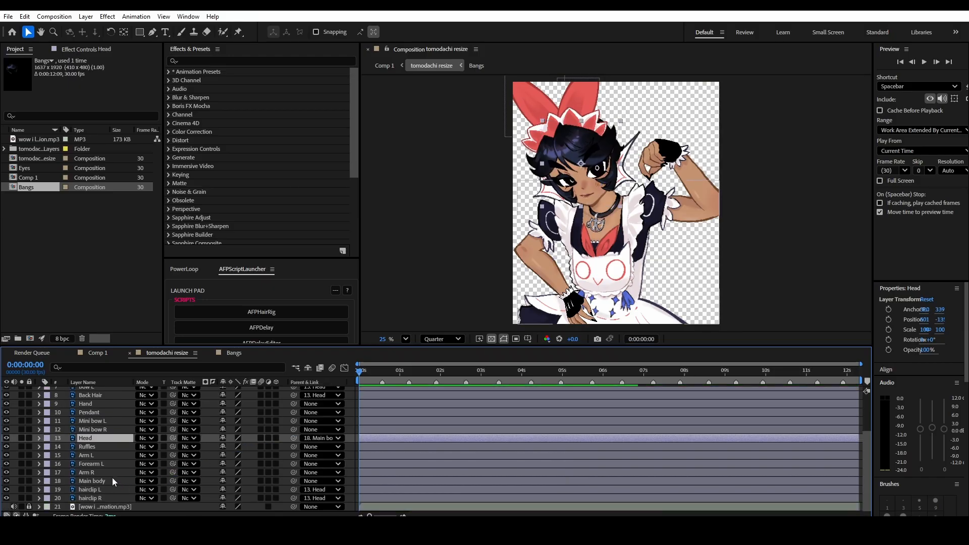
- Parent the Forearm L layer to Main body and the Ruffles layer to Forearm L
left_click(91, 472)
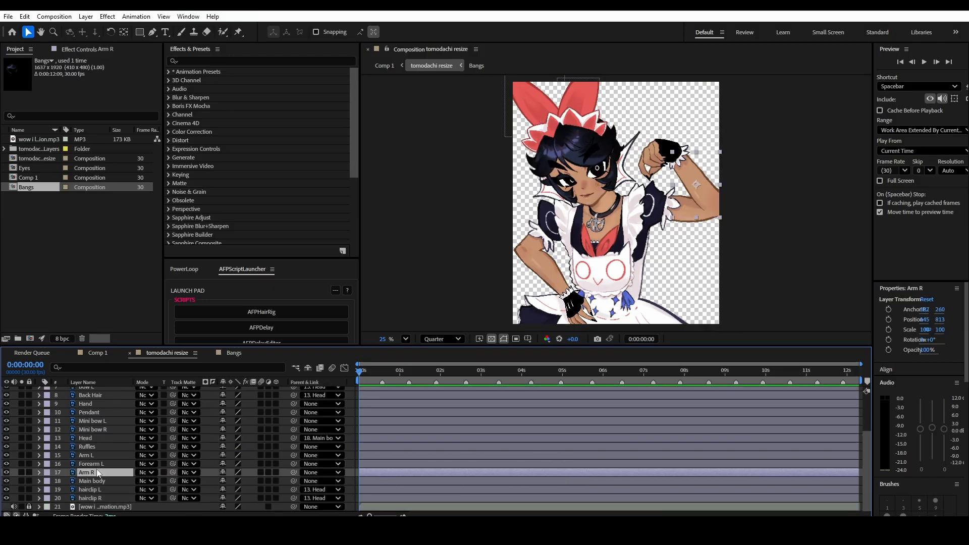
left_click(94, 465)
left_click(93, 473)
left_click(95, 456)
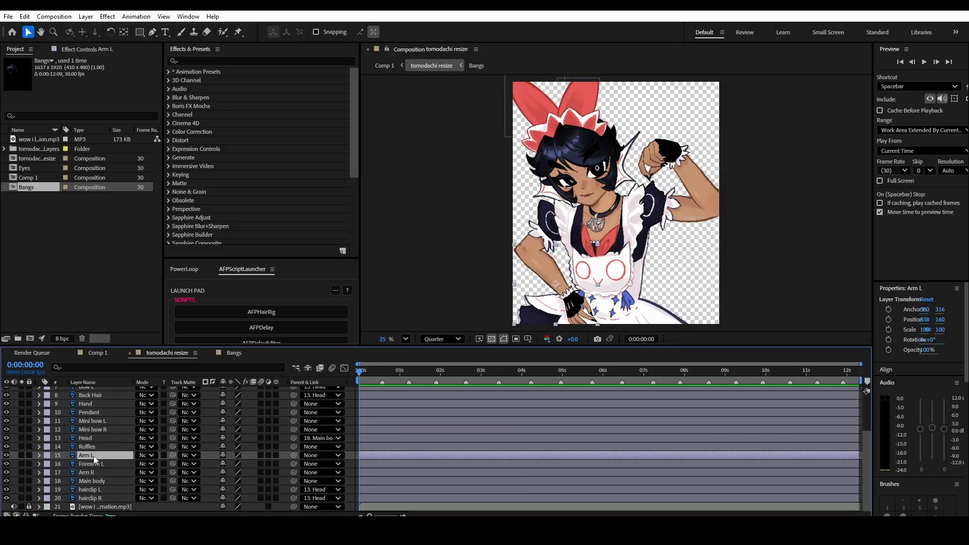
left_click_drag(293, 455, 116, 482)
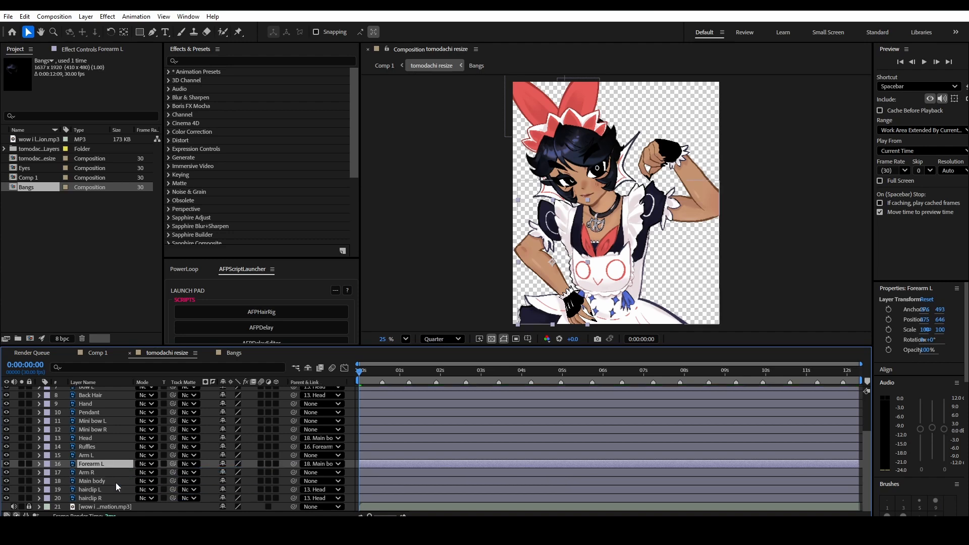
- Parent the Arm R layer to Main body and the Hand layer to Arm R
left_click(101, 472)
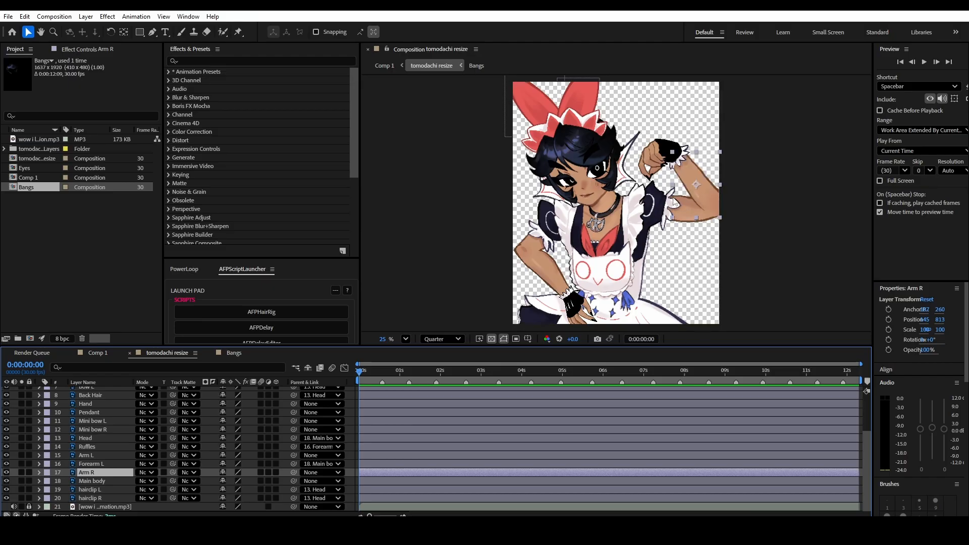
left_click_drag(294, 472, 88, 480)
left_click_drag(294, 404, 121, 472)
- Parent the Pendant, Mini bow L and Mini bow R layers to Main body, and Arm L to Forearm L
left_click(105, 489)
left_click(105, 455)
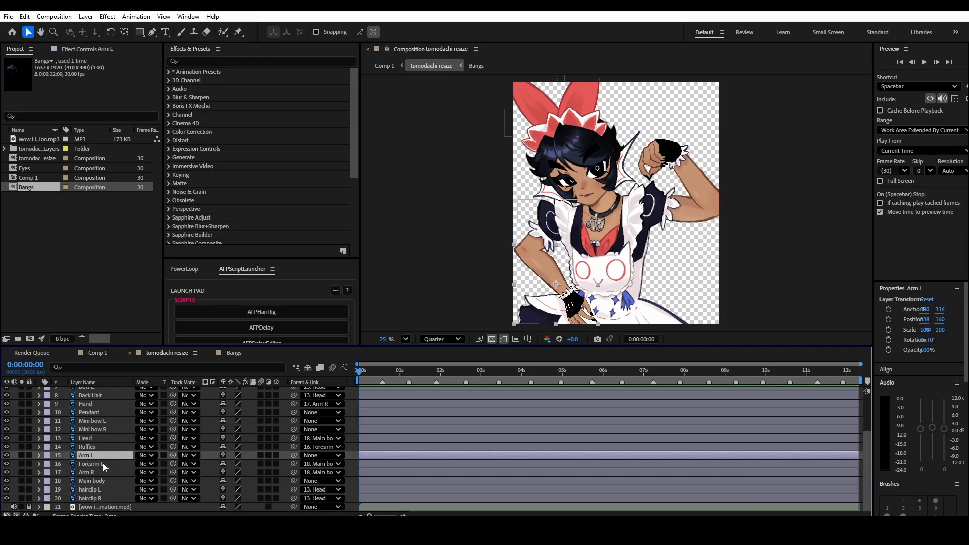
left_click(104, 412)
left_click_drag(294, 412, 590, 260)
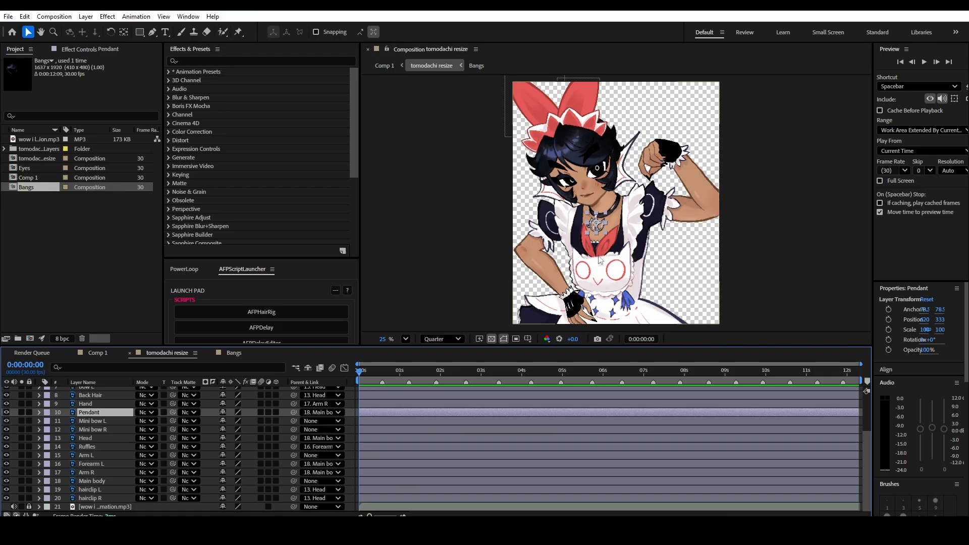
left_click(93, 421)
left_click(99, 429, "shift")
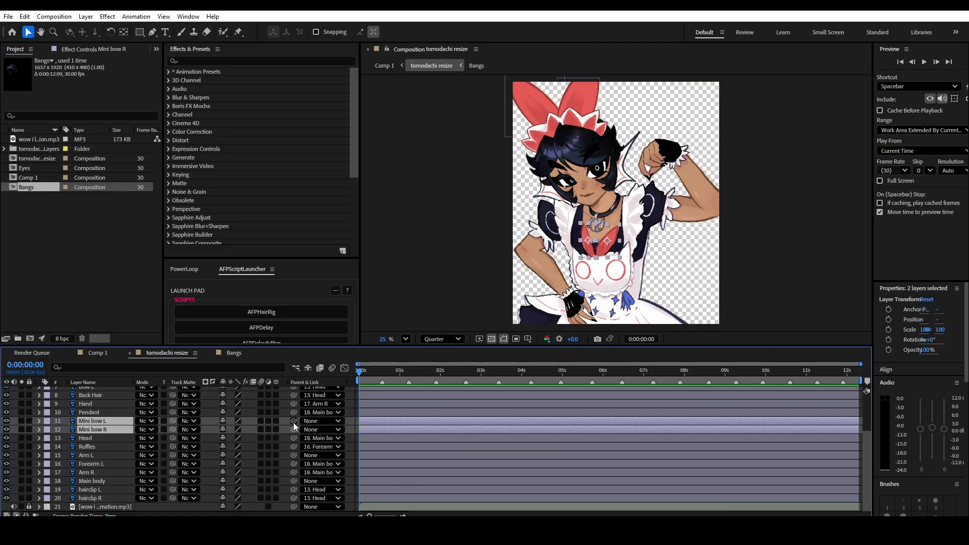
left_click_drag(293, 429, 93, 481)
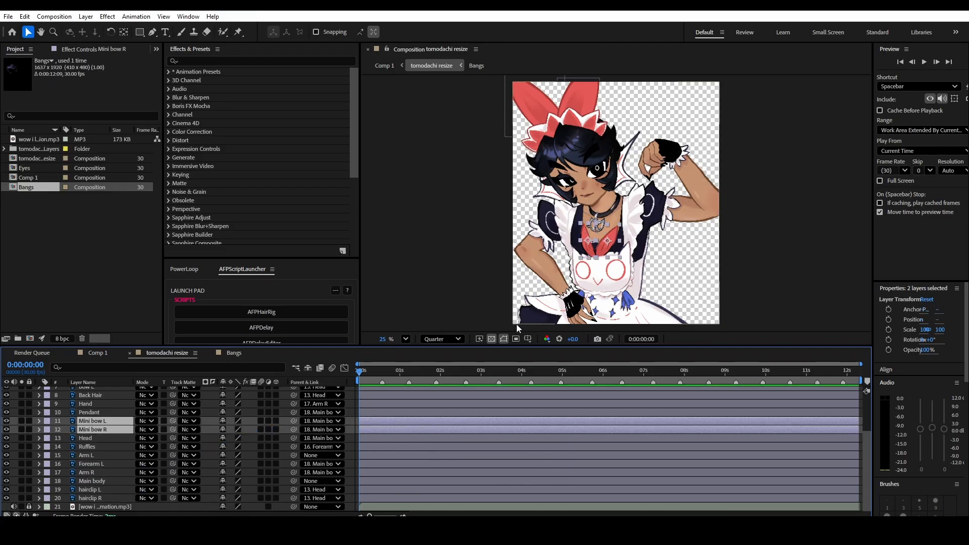
left_click(86, 455)
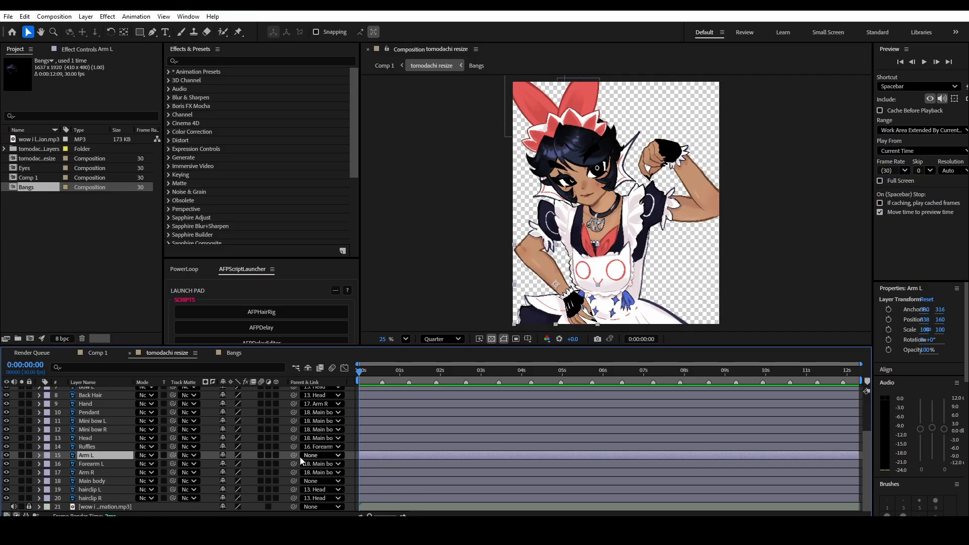
left_click_drag(294, 455, 111, 464)
- Try moving Main body and rotating Forearm L to check how the parented layers follow
left_click(93, 481)
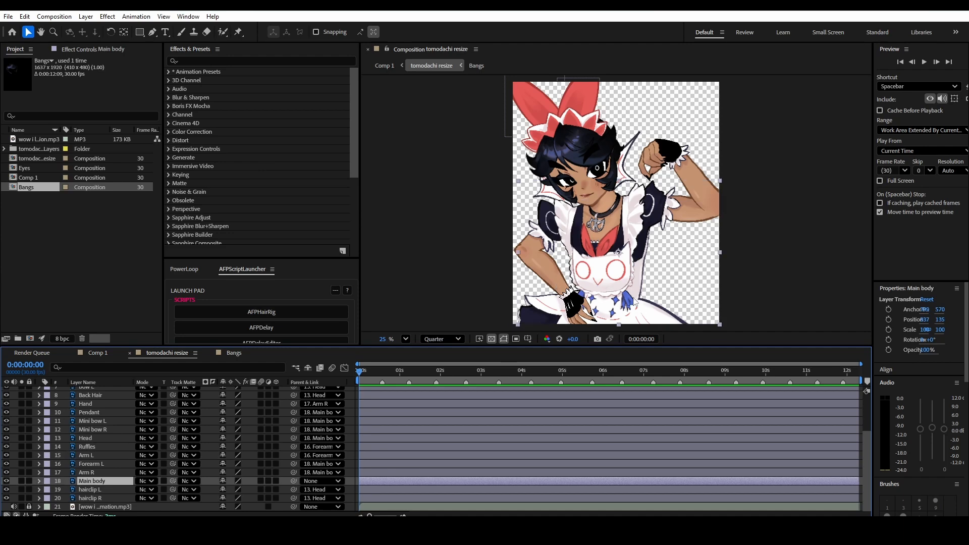
left_click_drag(634, 303, 634, 275)
key("ctrl+z")
left_click(92, 464)
key("r")
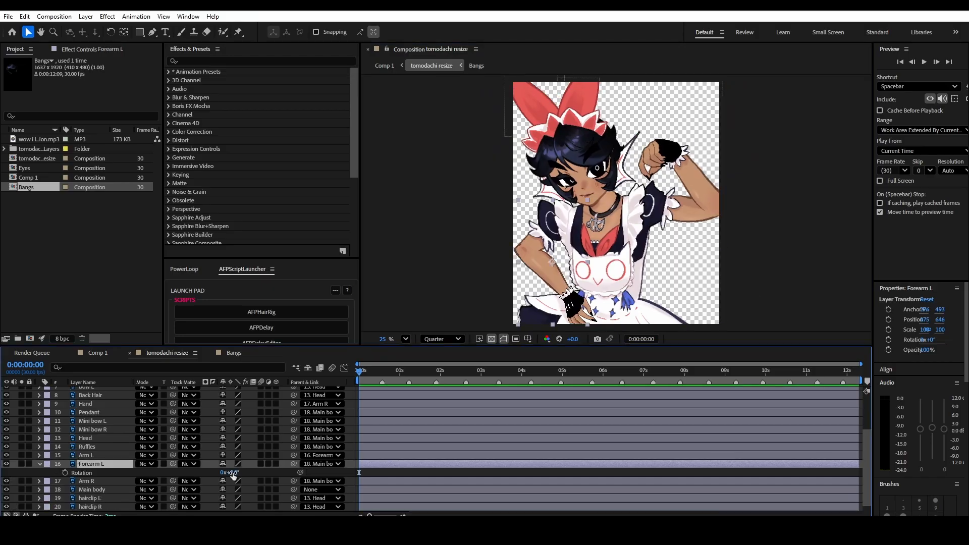
left_click_drag(230, 472, 250, 459)
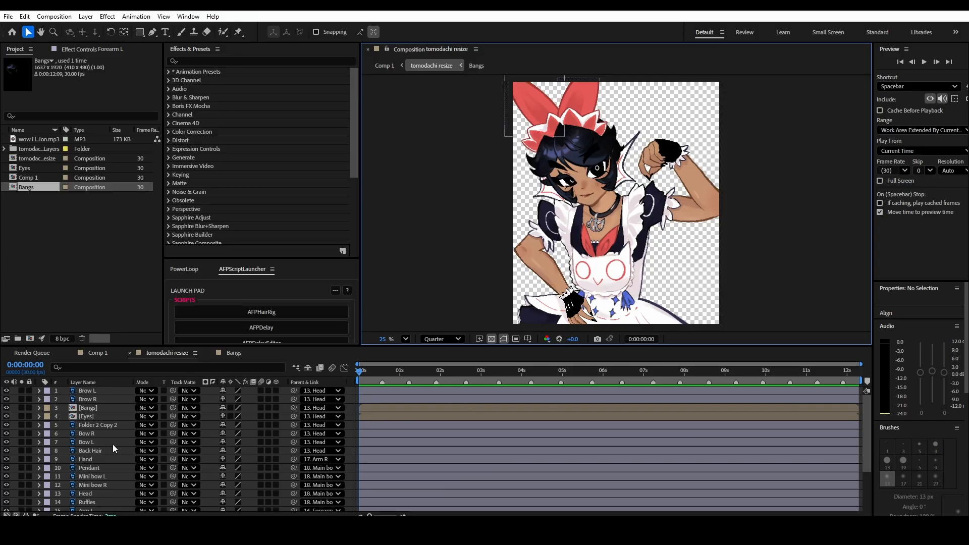
- Solo the Head layer
scroll(104, 446, "down", 2)
left_click(22, 443)
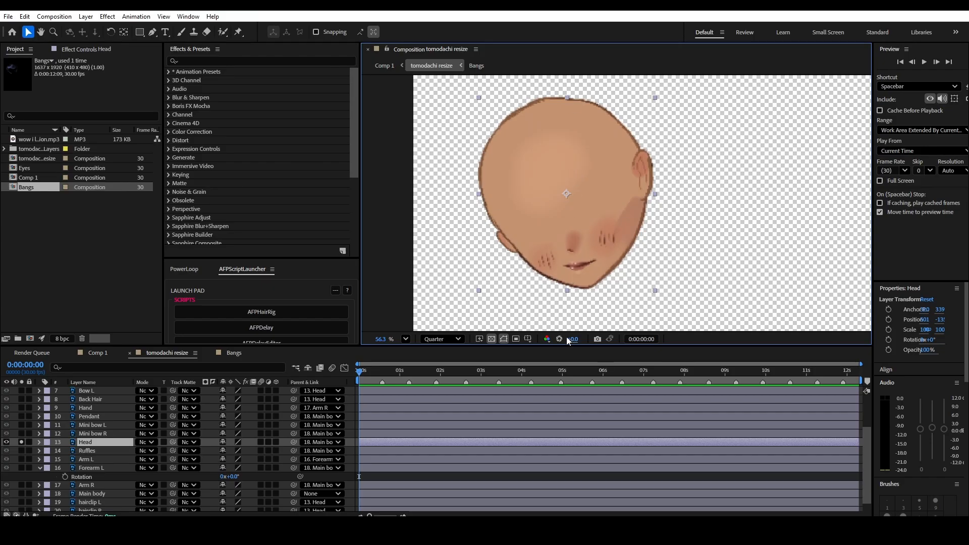
- Try Full preview resolution for the composition and return it to Quarter
left_click(450, 338)
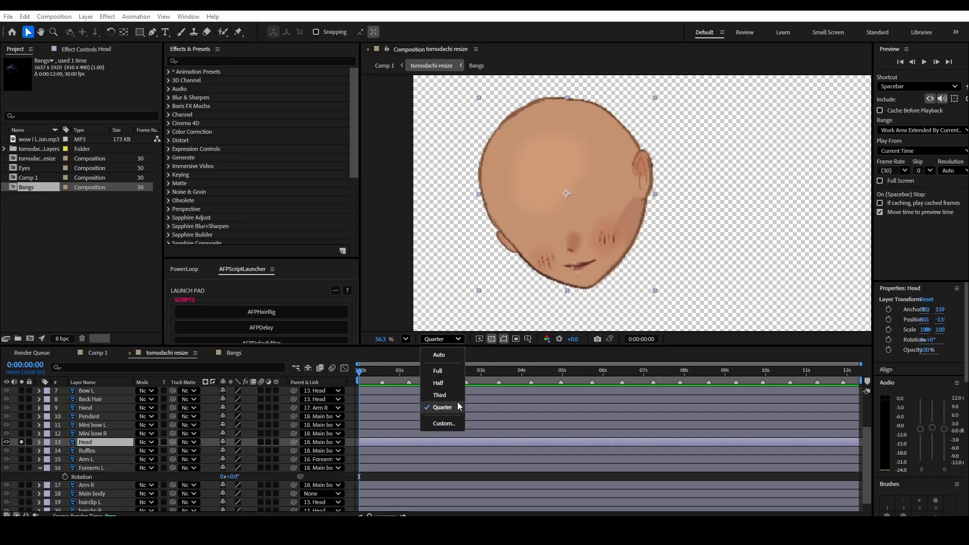
left_click(443, 371)
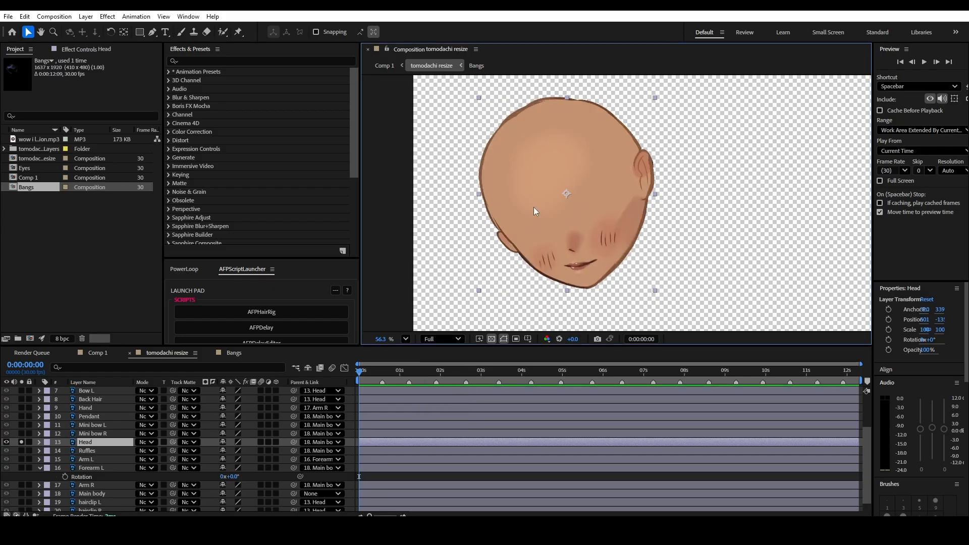
left_click(455, 340)
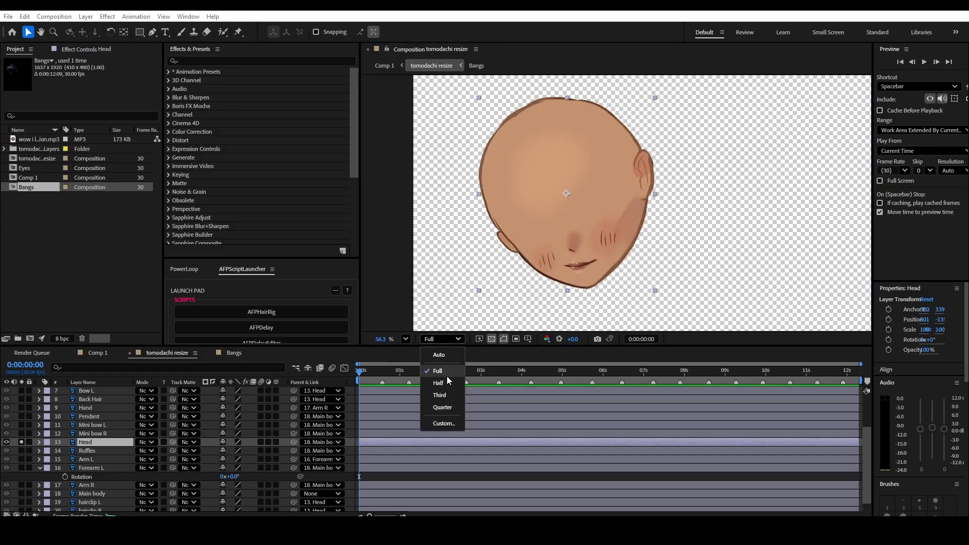
right_click(508, 398)
left_click(456, 340)
left_click(451, 339)
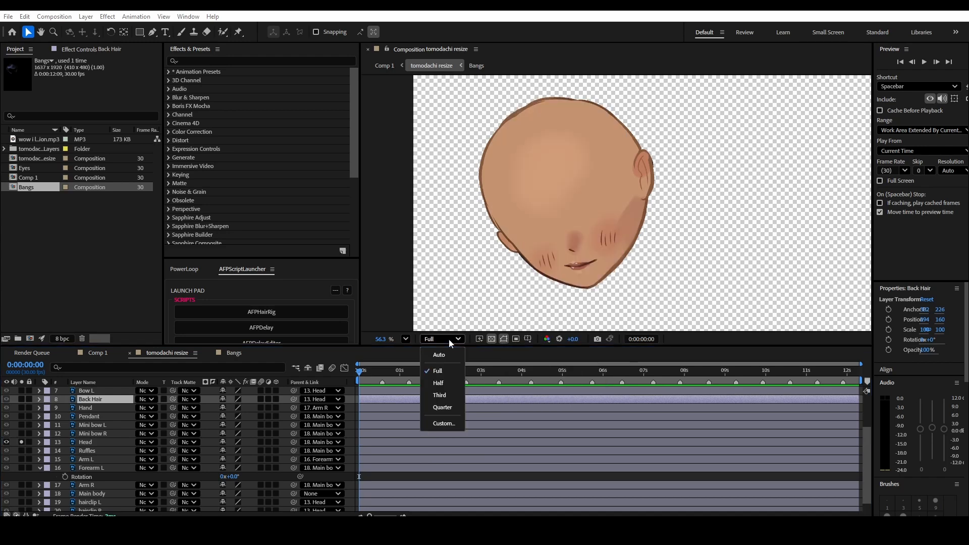
left_click(442, 407)
- Move the Head layer's anchor point with the Pan Behind tool to the edge of the jaw where it meets the neck
left_click(92, 444)
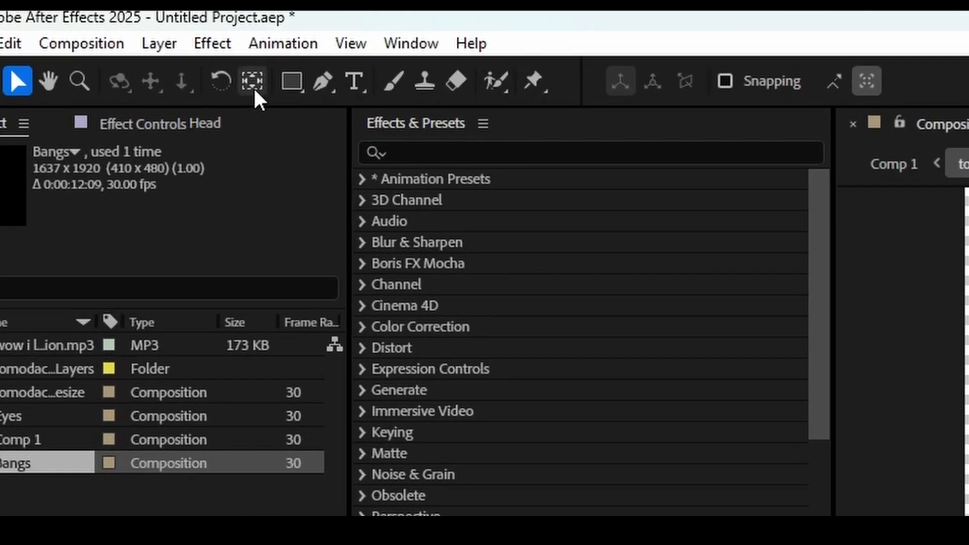
left_click(253, 85)
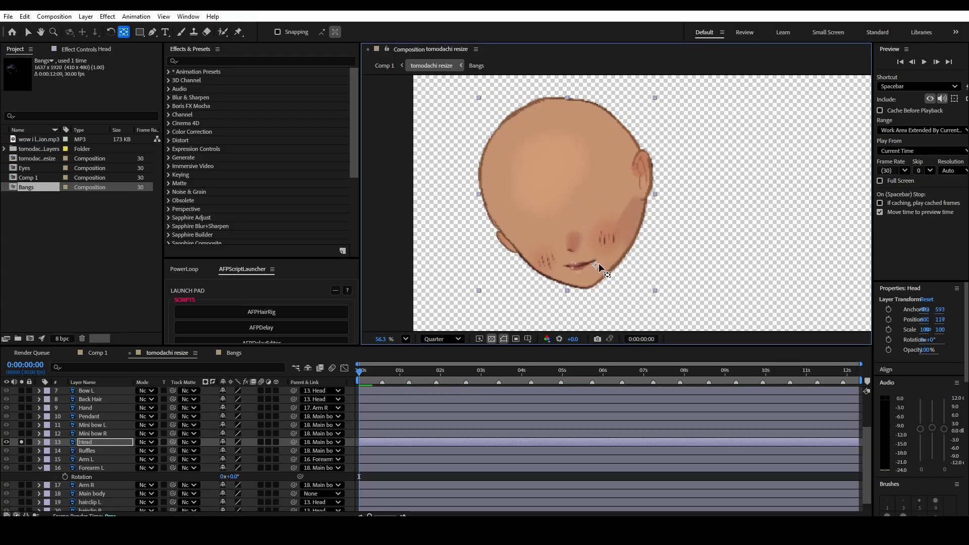
mouse_move(599, 262)
left_mouse_down()
mouse_move(609, 260)
mouse_move(605, 267)
left_mouse_up()
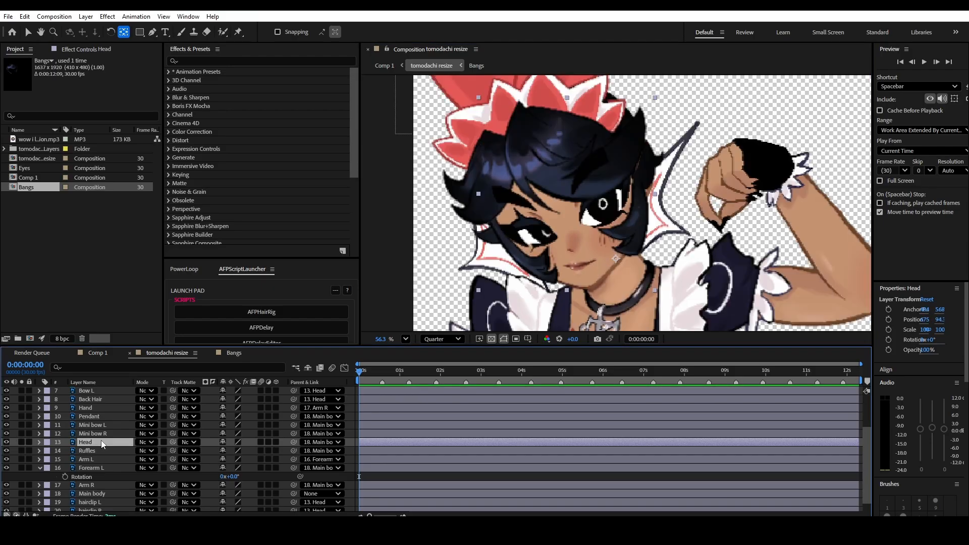
- Reveal the Head layer's rotation, try rotating it about the new anchor point, and undo the rotation
key("r")
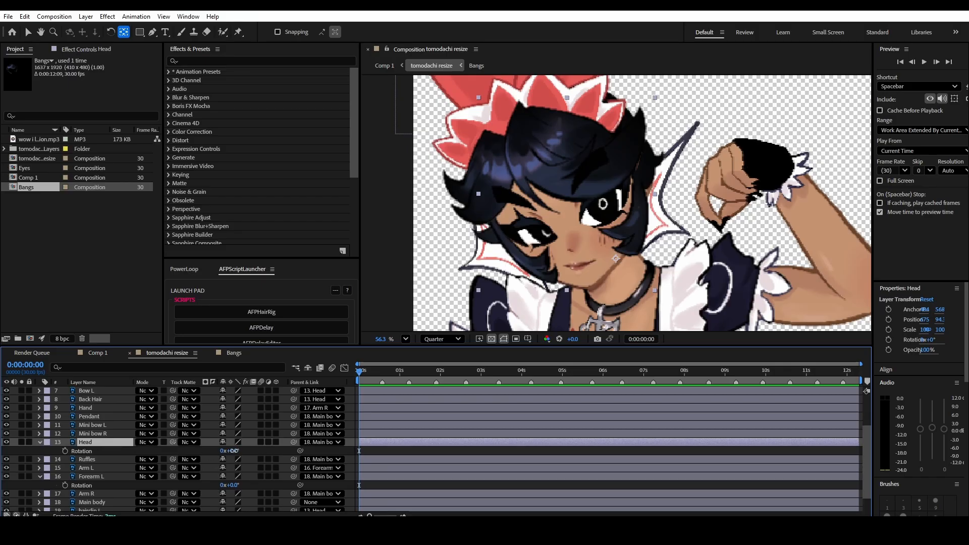
mouse_move(233, 451)
left_mouse_down()
mouse_move(242, 450)
mouse_move(223, 451)
mouse_move(231, 454)
left_mouse_up()
key("ctrl+z")
- Add rotation keyframes to the Head layer at 0:00:00:00 and at the first beat marker, 0:00:00:17
scroll(371, 411, "up", 4)
scroll(417, 477, "down", 3)
scroll(418, 477, "up", 1)
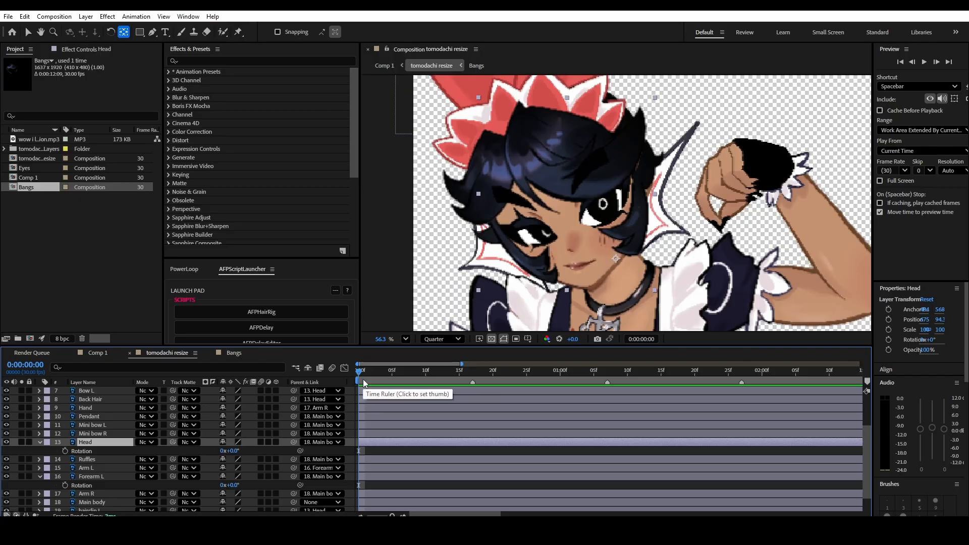
scroll(521, 381, "up", 1)
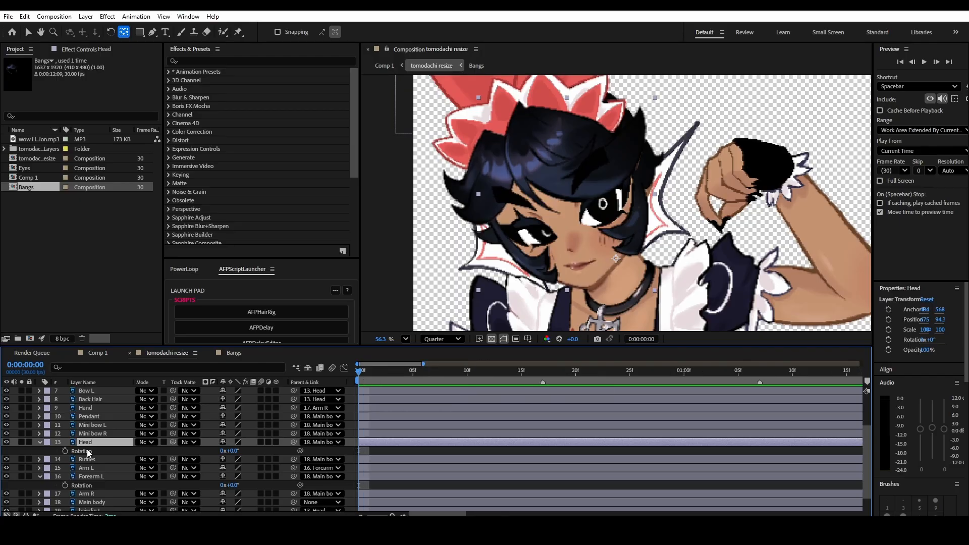
left_click(66, 451)
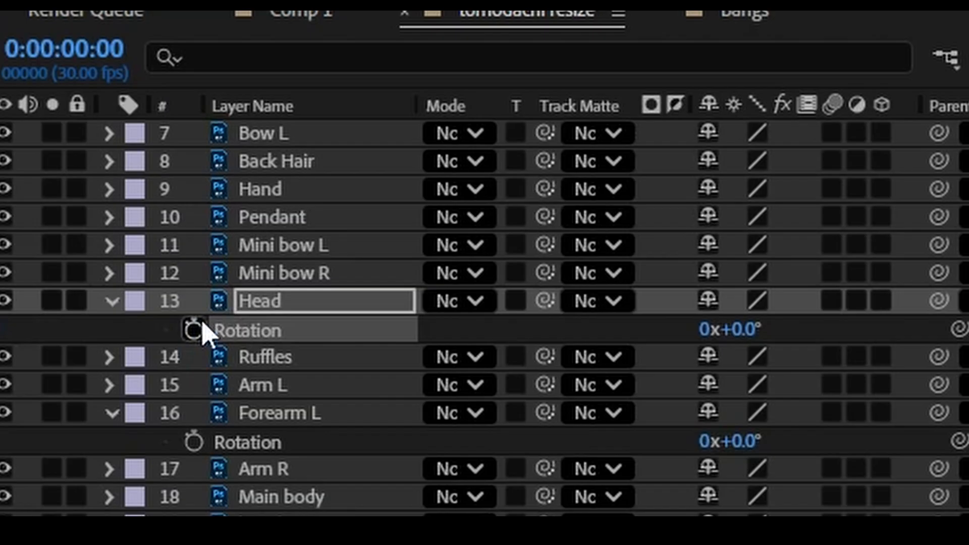
left_click(194, 329)
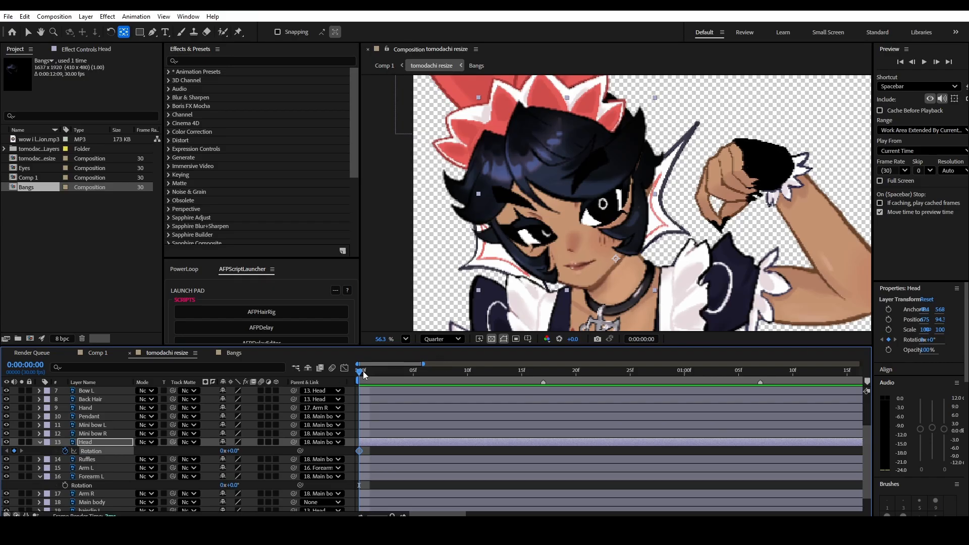
left_click_drag(363, 372, 546, 382)
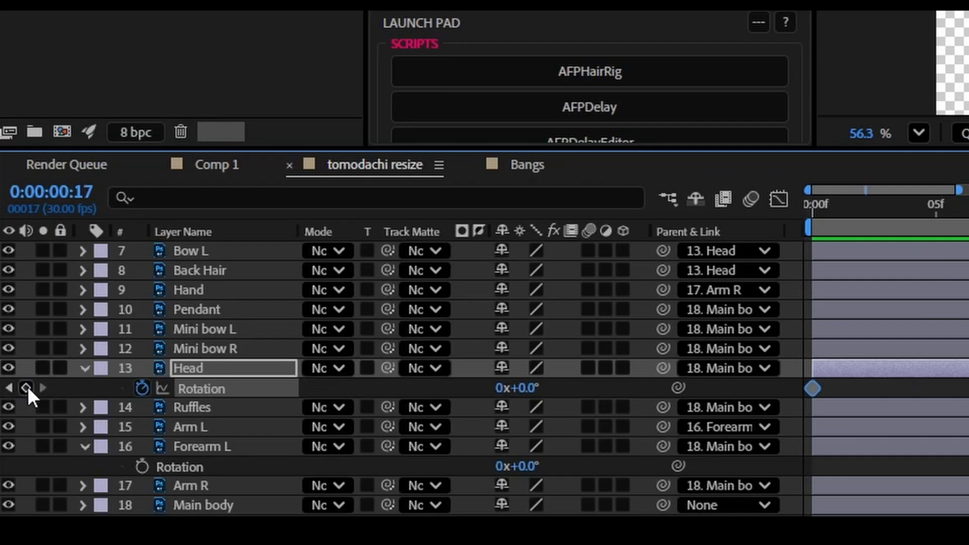
left_click(26, 387)
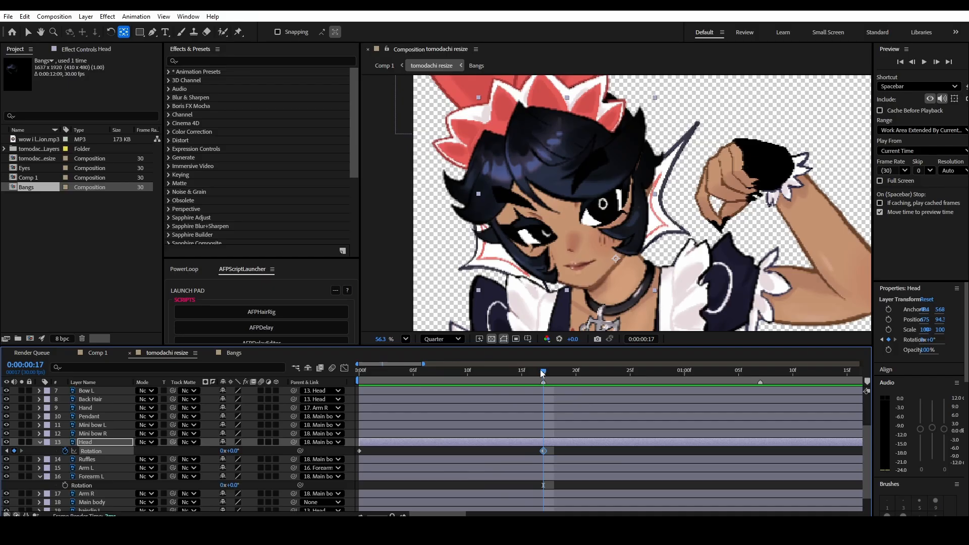
- Add a Head rotation keyframe at 0:00:00:08, tilt the head slightly counterclockwise there, and preview the animation
left_click_drag(542, 372, 440, 373)
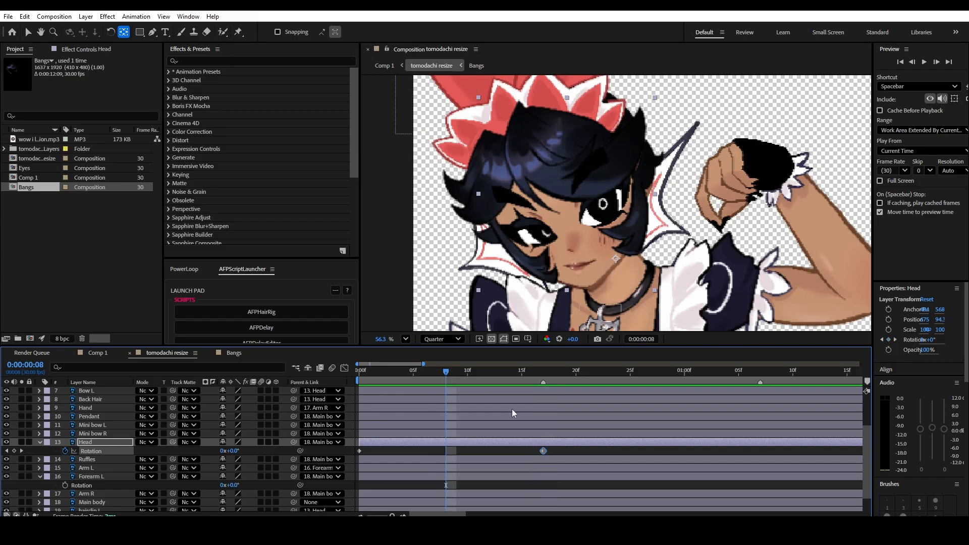
left_click(15, 453)
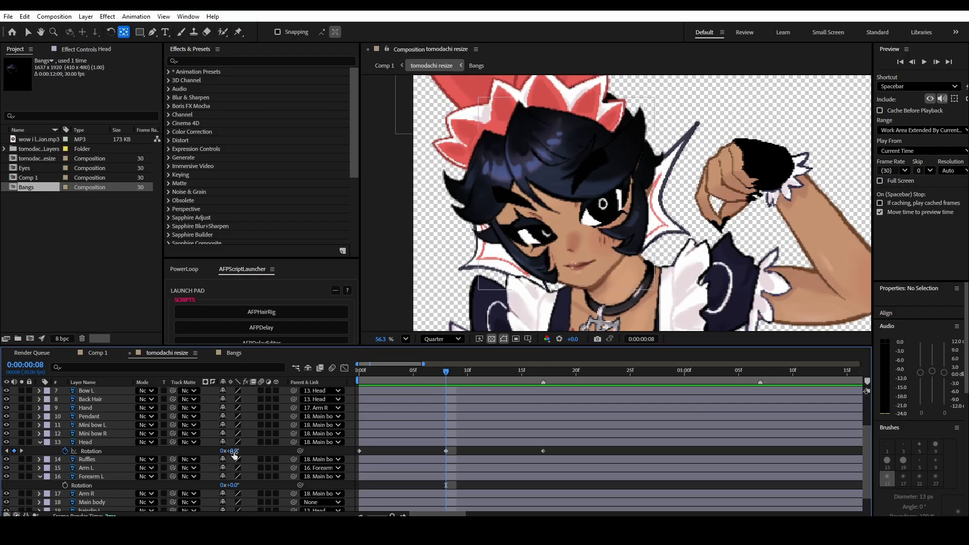
left_click_drag(233, 451, 230, 451)
key("space")
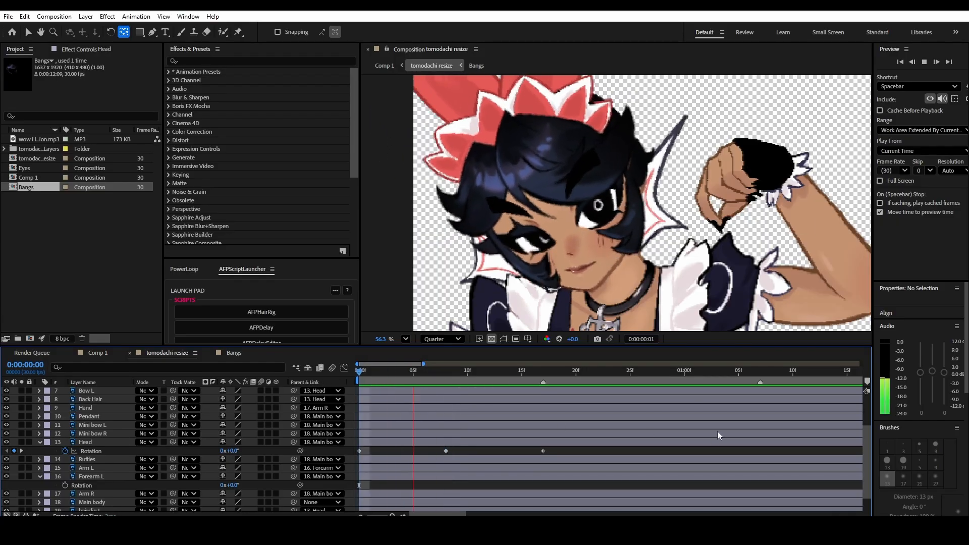
- Apply Easy Ease to all three Head rotation keyframes
key("space")
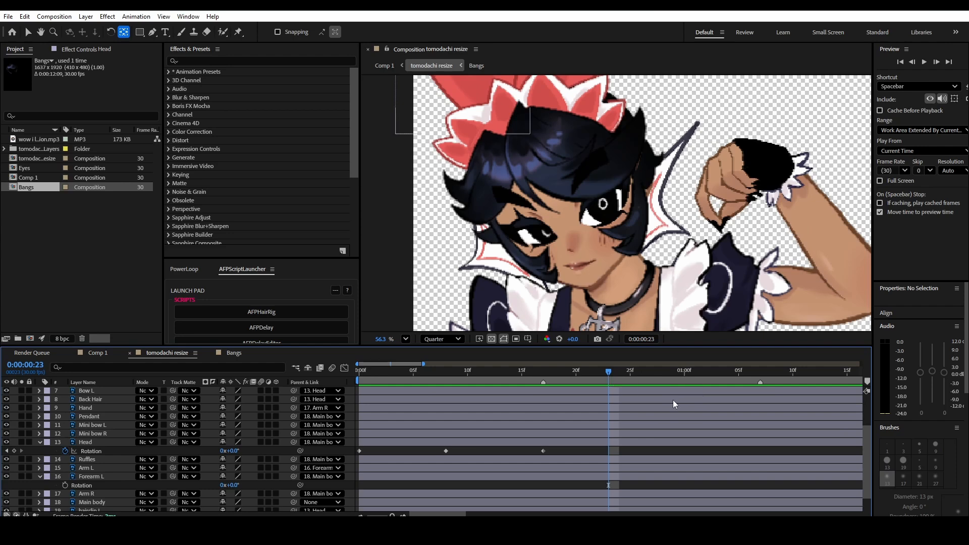
key("Home")
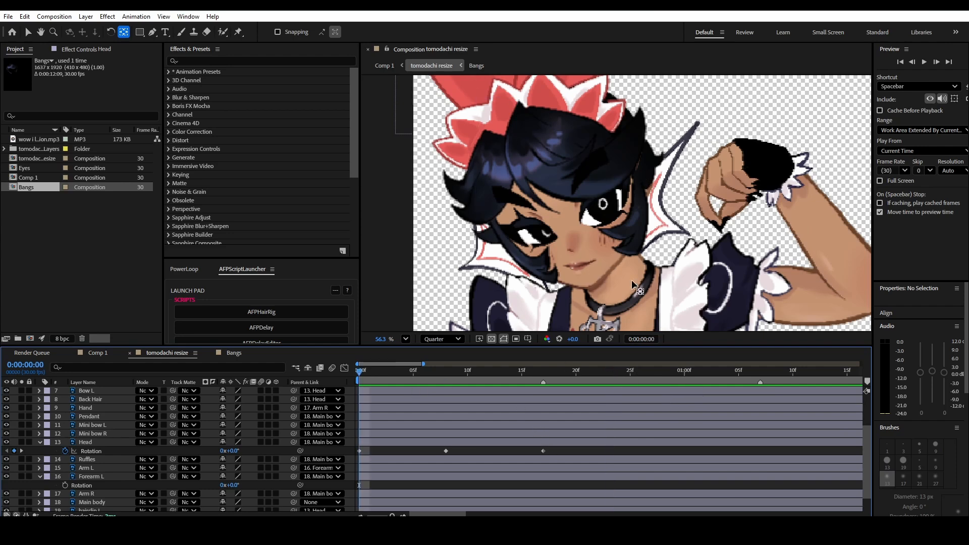
left_click_drag(558, 448, 350, 455)
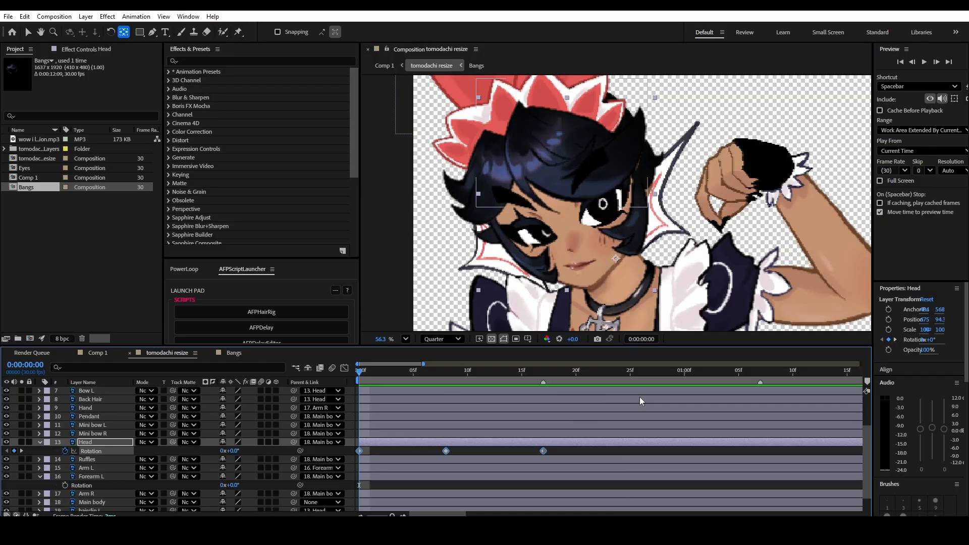
key("F9")
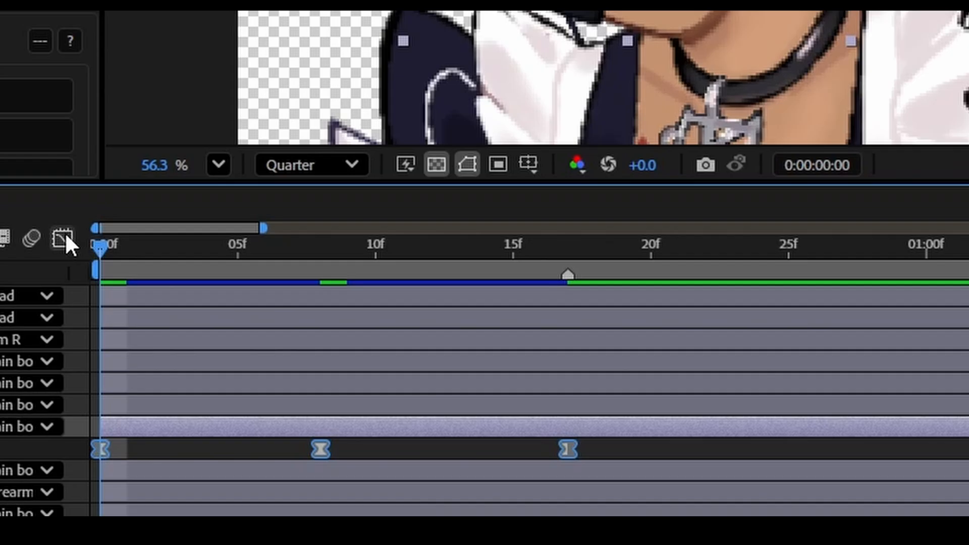
- Show the Head layer's rotation as a value graph in the graph editor and preview the eased motion
left_click(65, 238)
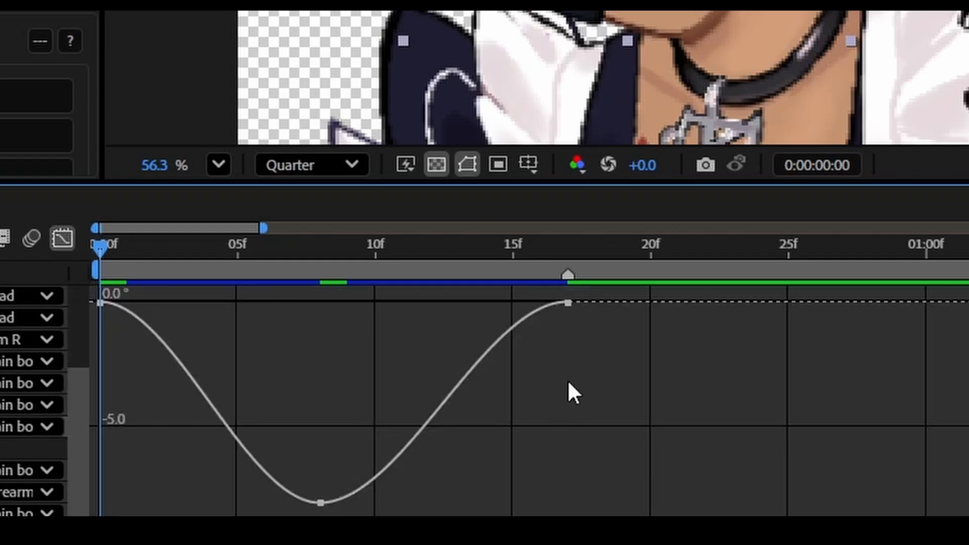
right_click(615, 410)
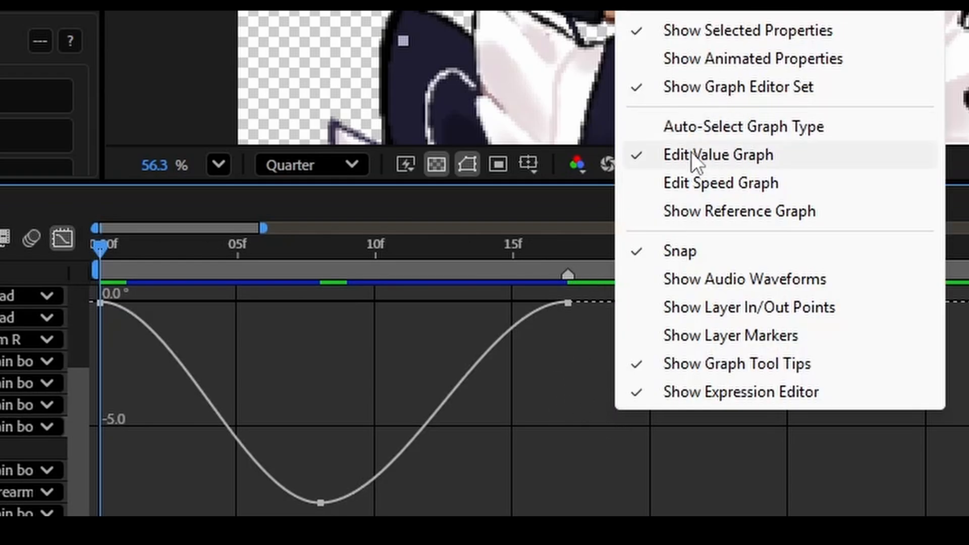
left_click(750, 155)
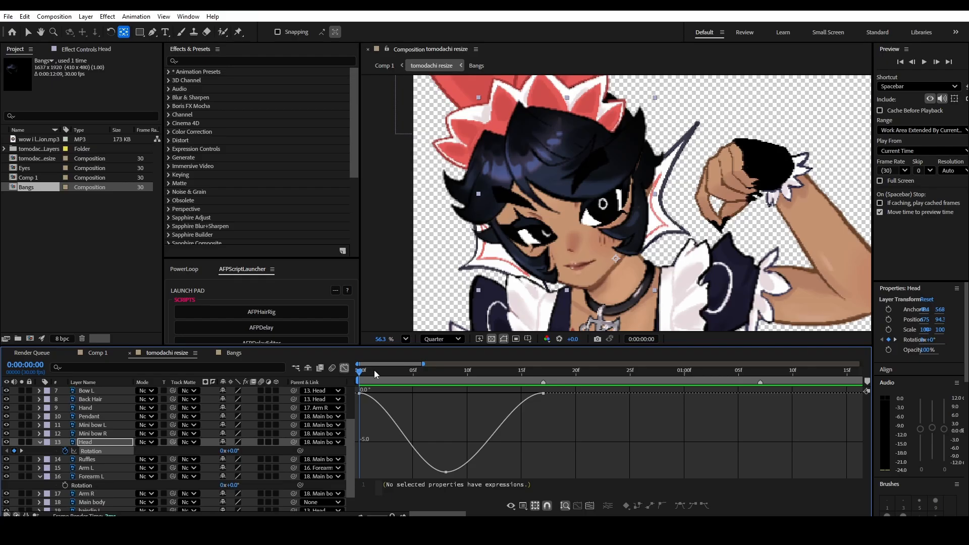
key("space")
key("space")
key("Home")
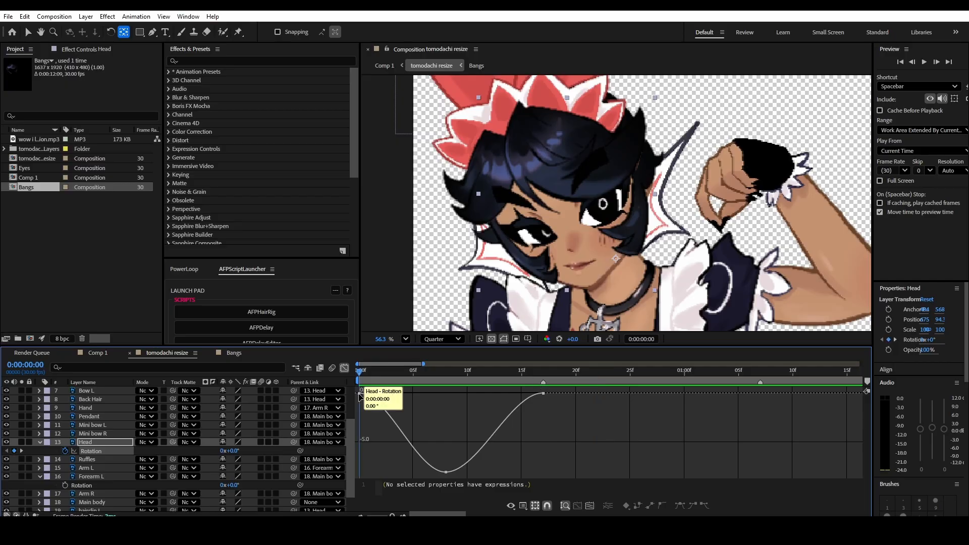
- Lengthen the ease handles of the first and last Head rotation keyframes toward the middle keyframe, keeping them horizontal
left_click(359, 394)
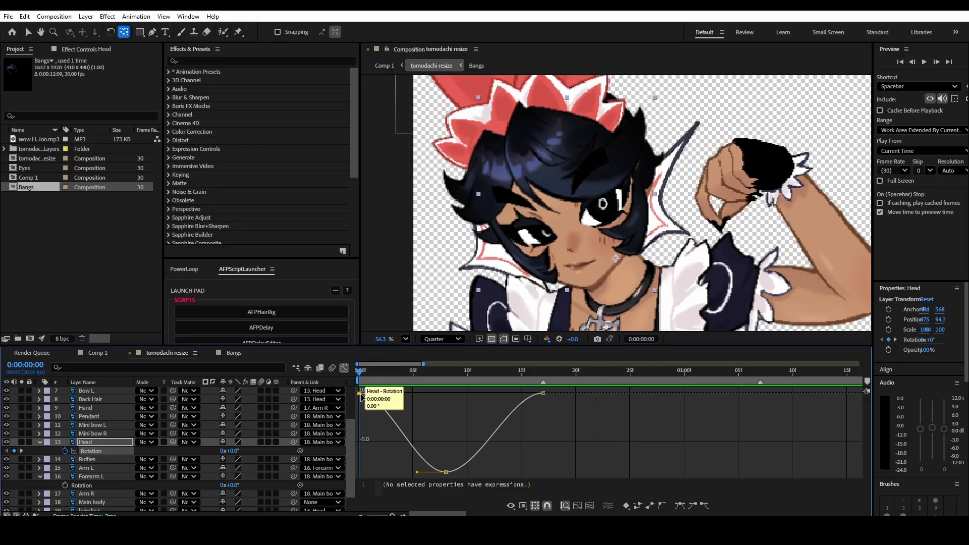
left_click_drag(387, 393, 382, 393)
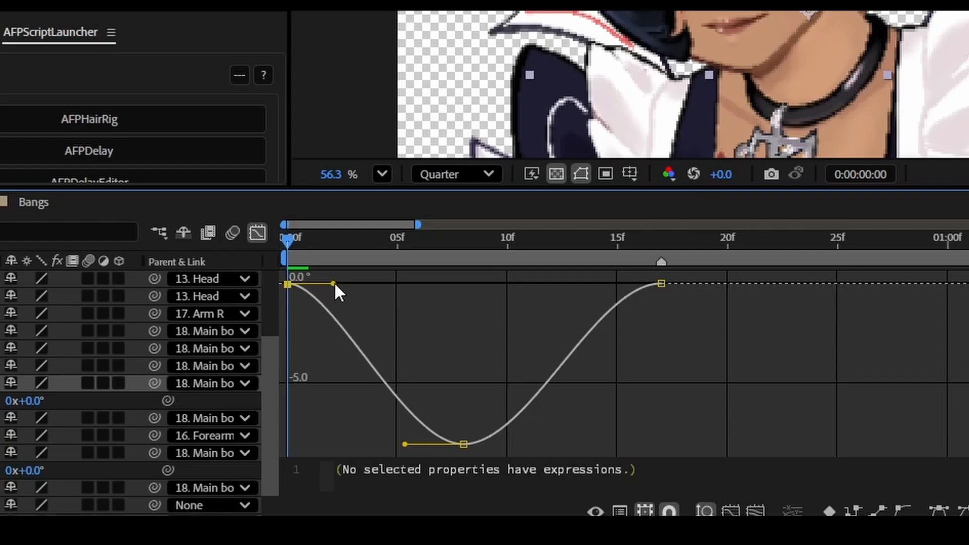
left_click_drag(337, 292, 474, 281)
left_click(665, 302)
left_click(662, 285)
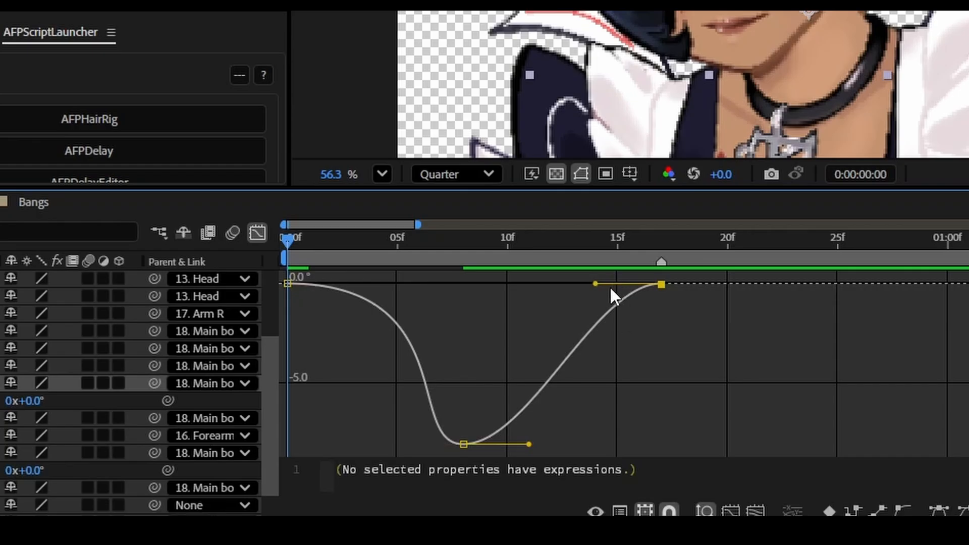
left_click_drag(597, 284, 390, 287)
- Shorten the ease handles of the Head rotation keyframe at 0:00:00:08 and preview the sharper head tilt
left_click_drag(454, 400, 487, 465)
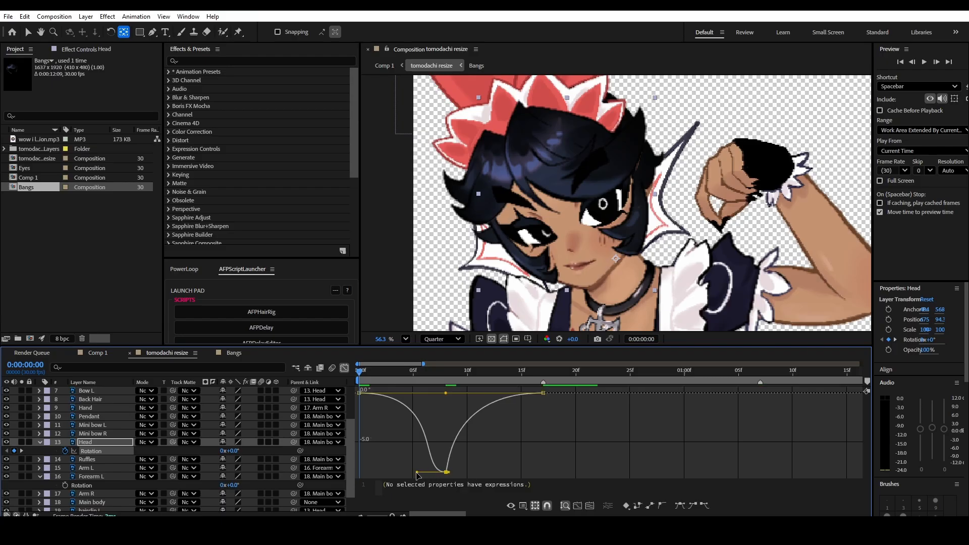
left_click_drag(417, 472, 464, 473)
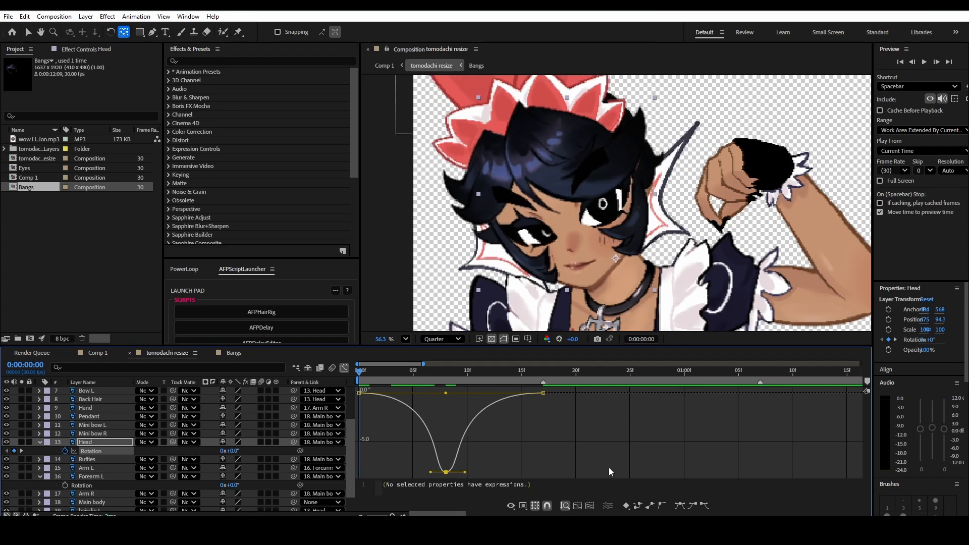
key("space")
left_click_drag(361, 371, 504, 387)
key("space")
key("space")
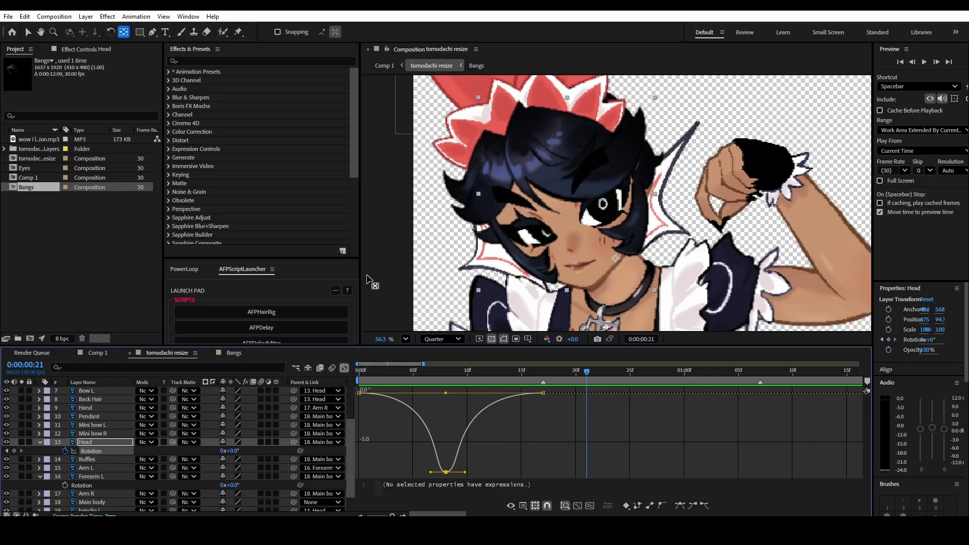
- Apply PowerLoop's LoopOut cycle expression to the Head layer's rotation, return to the layer bar view, and preview the loop
left_click(180, 271)
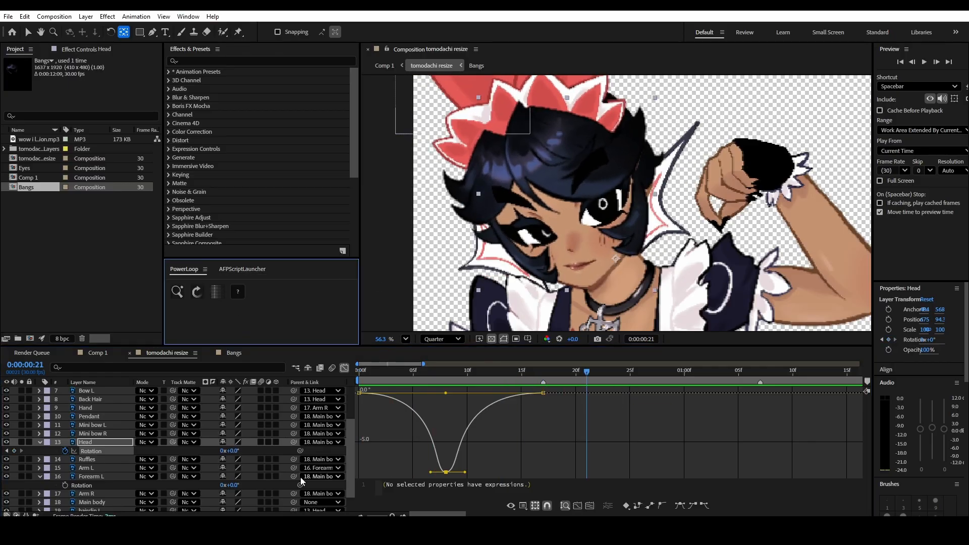
left_click(104, 451)
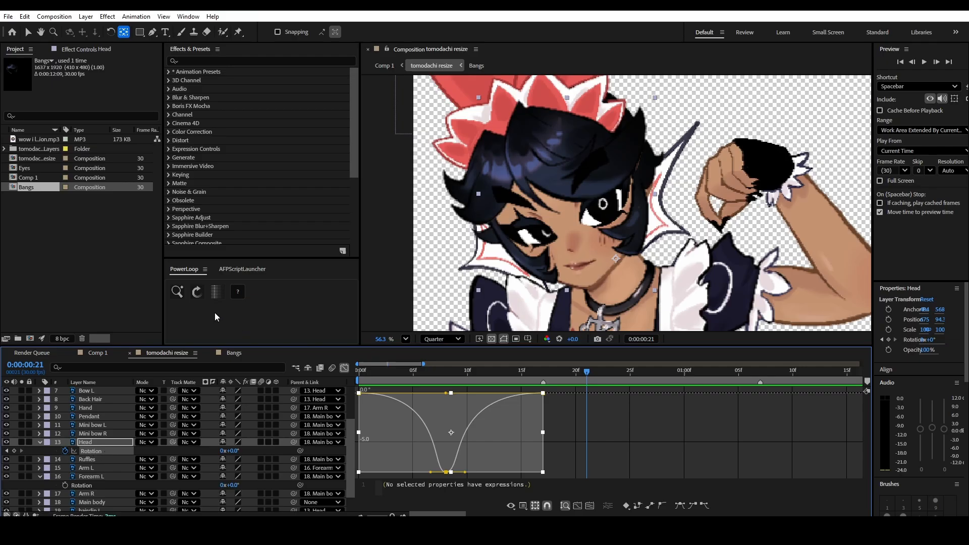
left_click(197, 293)
left_click(344, 368)
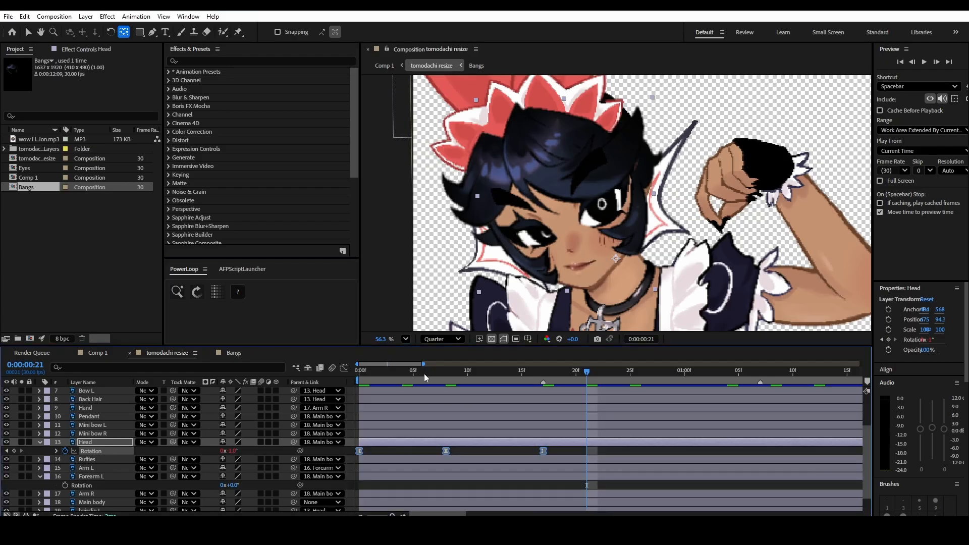
key("Home")
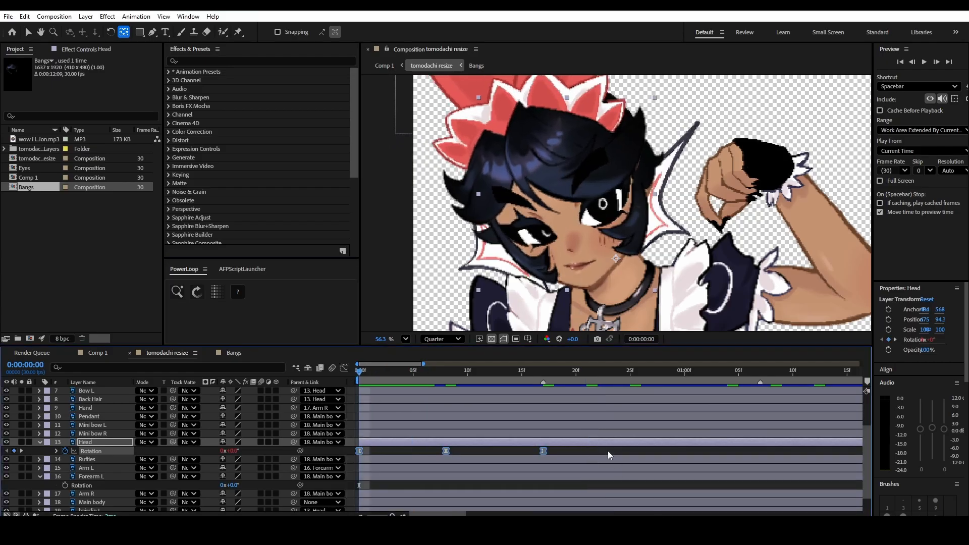
left_click(607, 450)
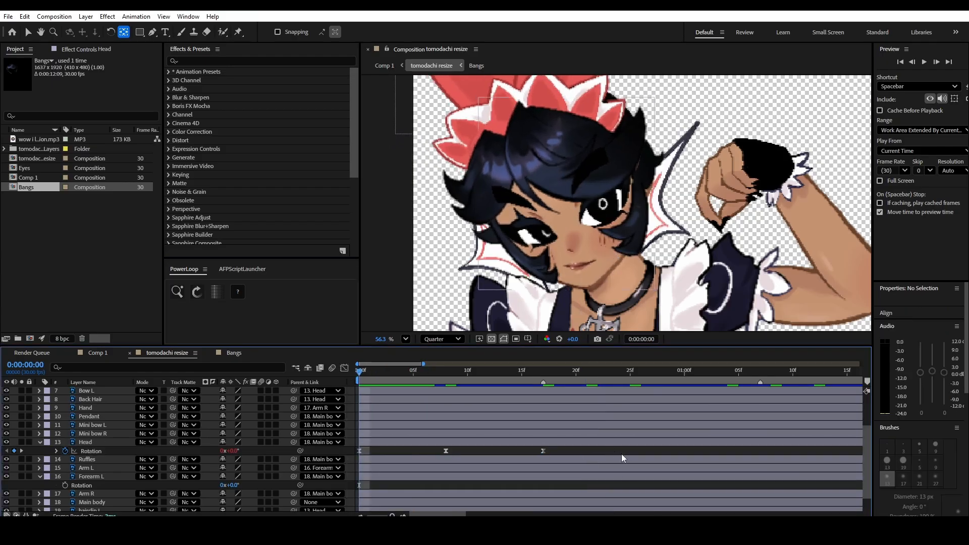
key("space")
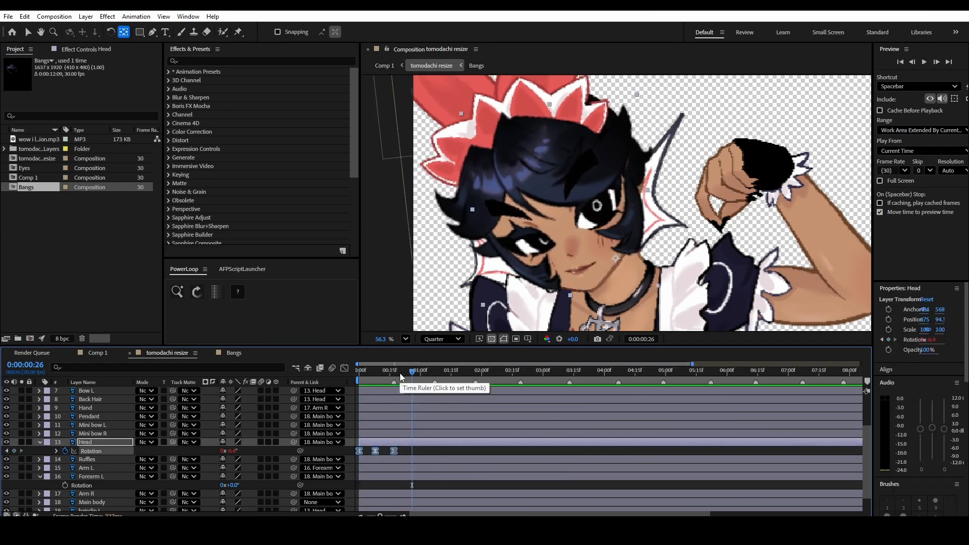
- Stretch the Head rotation keyframes so the middle one meets the first beat marker and the last meets the second, and preview
key("j")
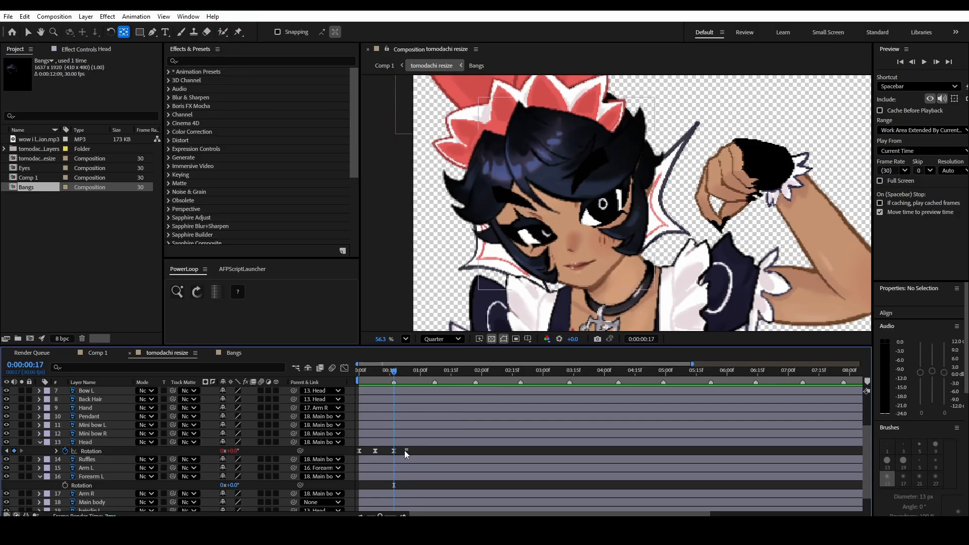
left_click_drag(404, 450, 345, 452)
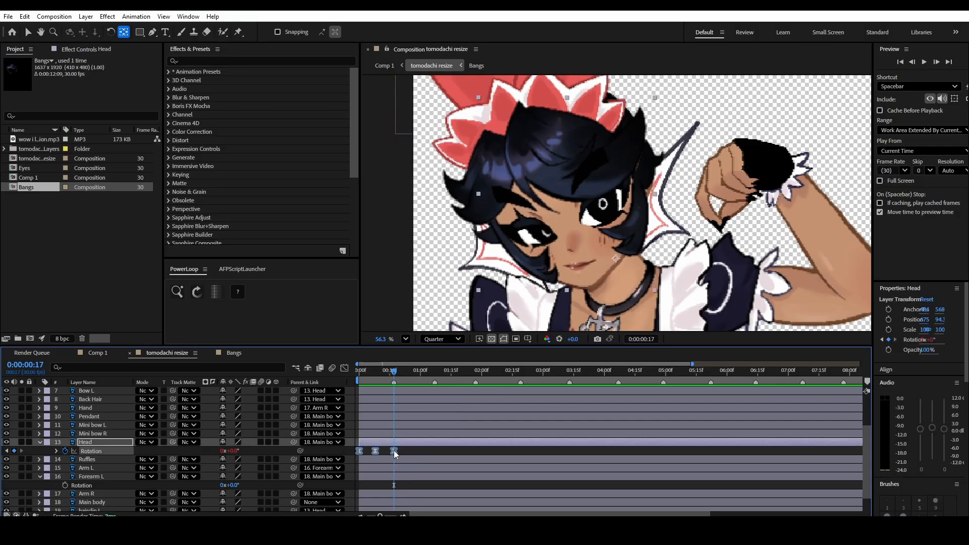
left_click_drag(395, 452, 445, 453)
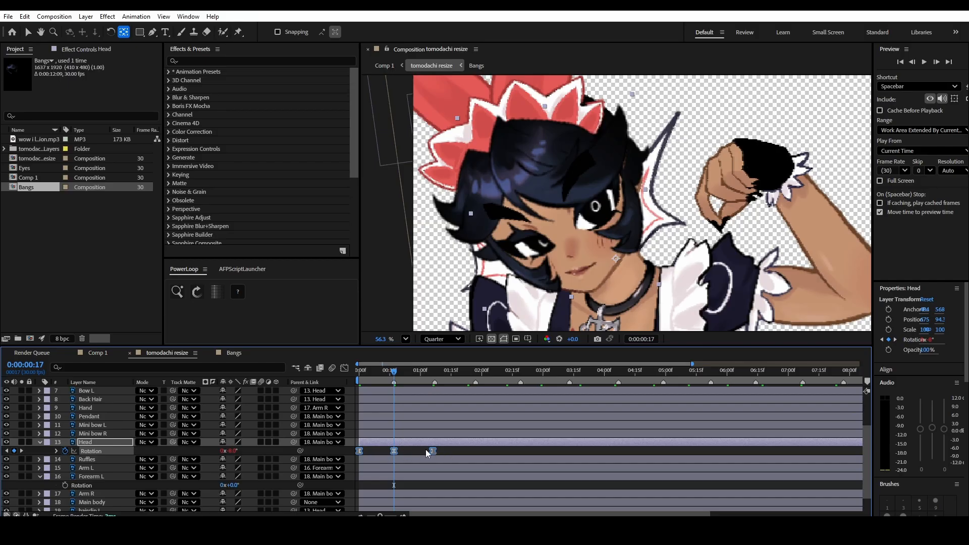
left_click_drag(395, 371, 359, 371)
left_click(405, 453)
key("space")
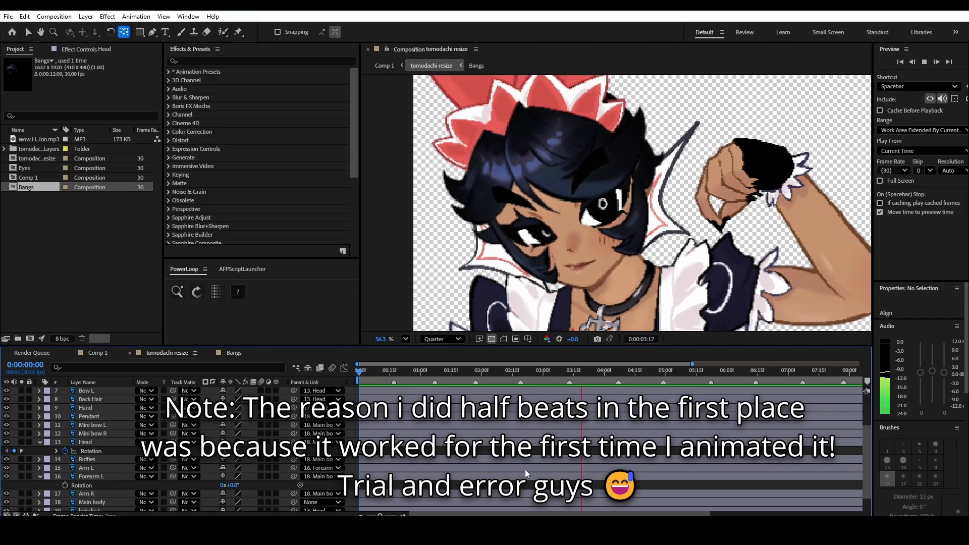
key("space")
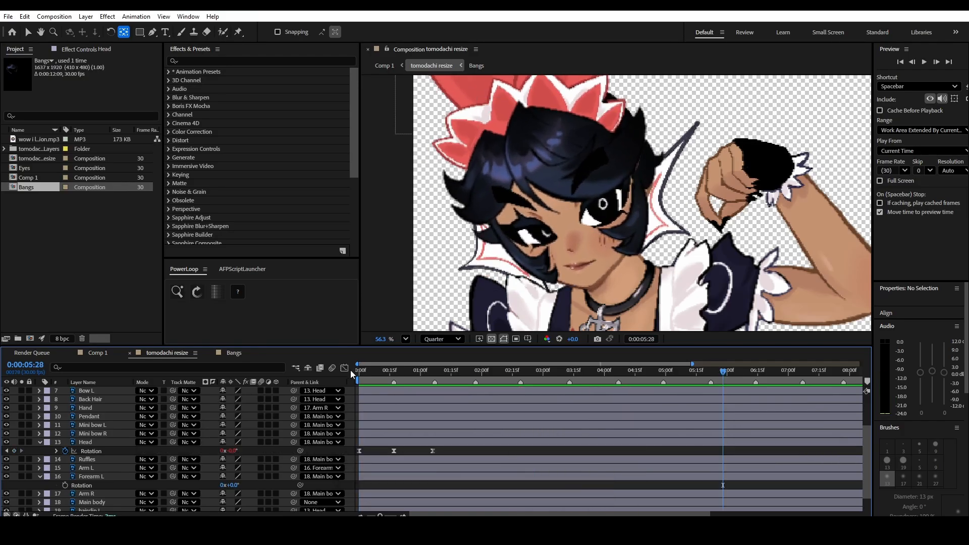
left_click(344, 368)
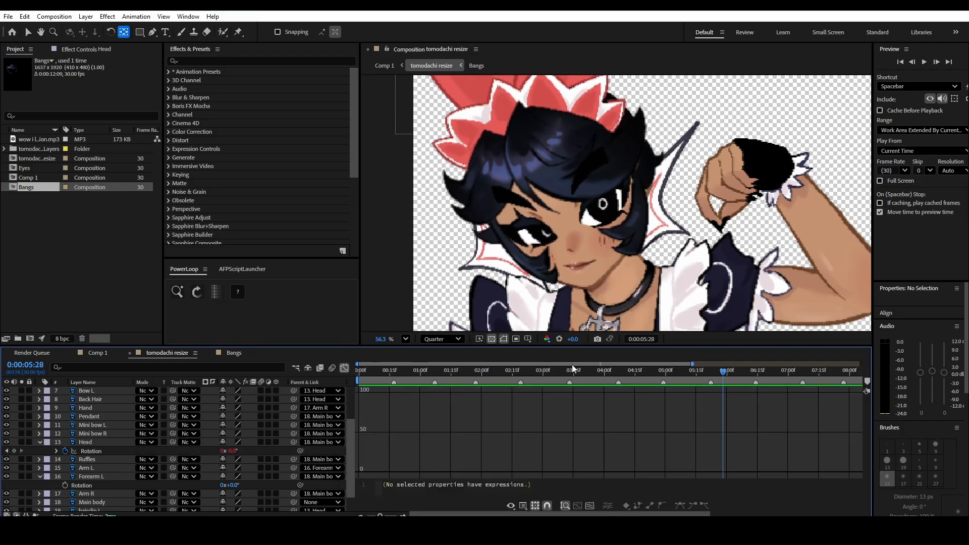
left_click(589, 505)
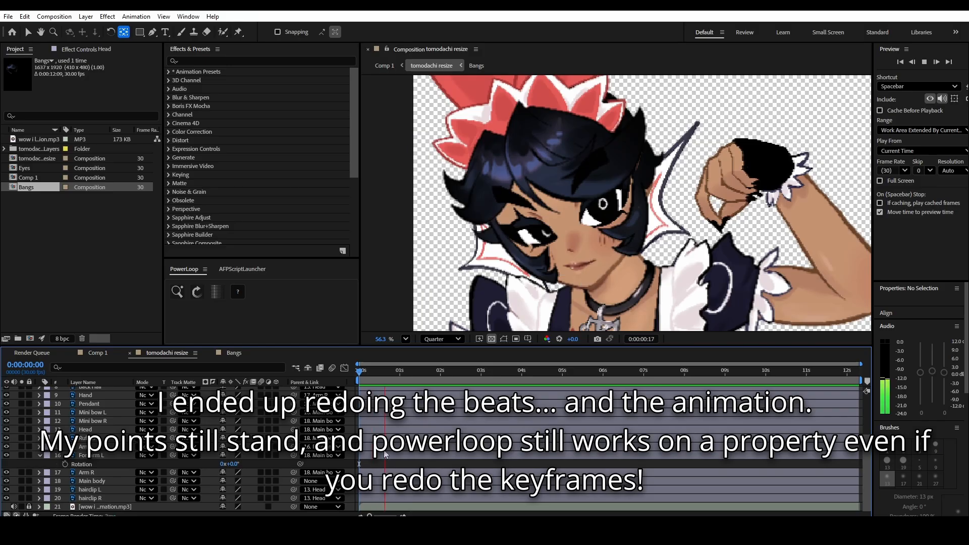
- Add new composition markers on the beats while the audio plays, and return to the start of the composition
key("KP_Multiply")
key("KP_Multiply")
key("KP_Multiply")
key("KP_Multiply")
key("KP_Multiply")
key("KP_Multiply")
key("KP_Multiply")
key("KP_Multiply")
key("KP_Multiply")
key("KP_Multiply")
key("KP_Multiply")
key("KP_Multiply")
key("KP_Multiply")
key("KP_Multiply")
key("KP_Multiply")
key("KP_Multiply")
key("space")
left_click_drag(386, 372, 359, 372)
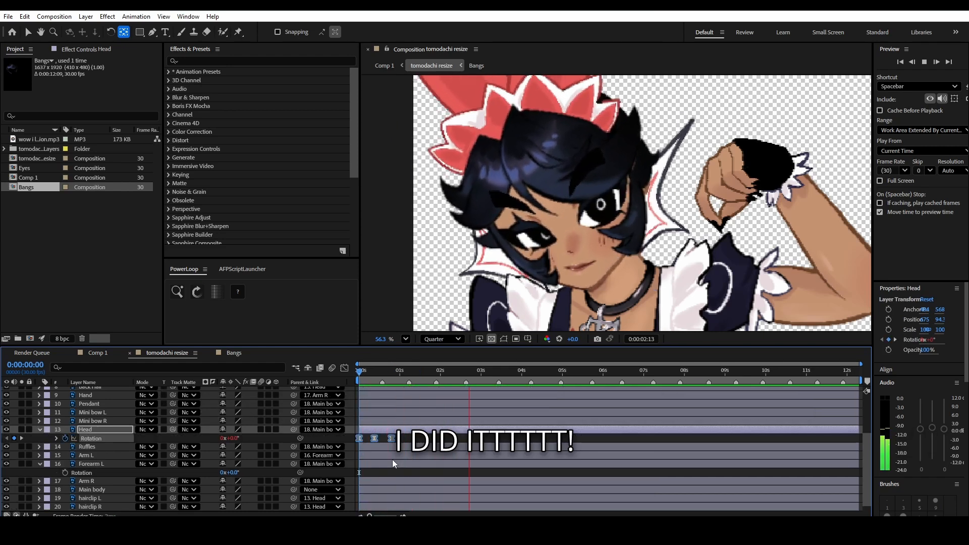
- Reveal the Head layer's position and separate its dimensions into X and Y
left_click(408, 438)
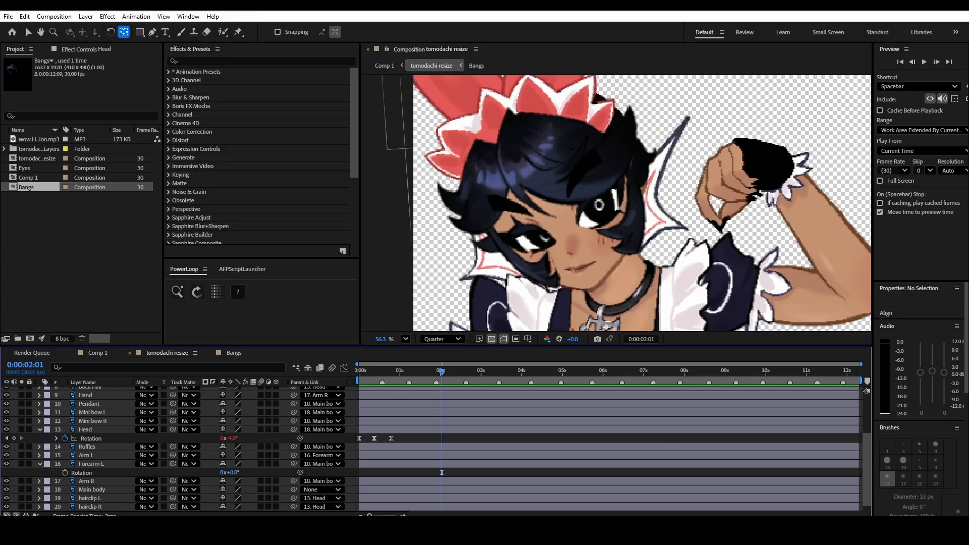
scroll(800, 198, "down", 3)
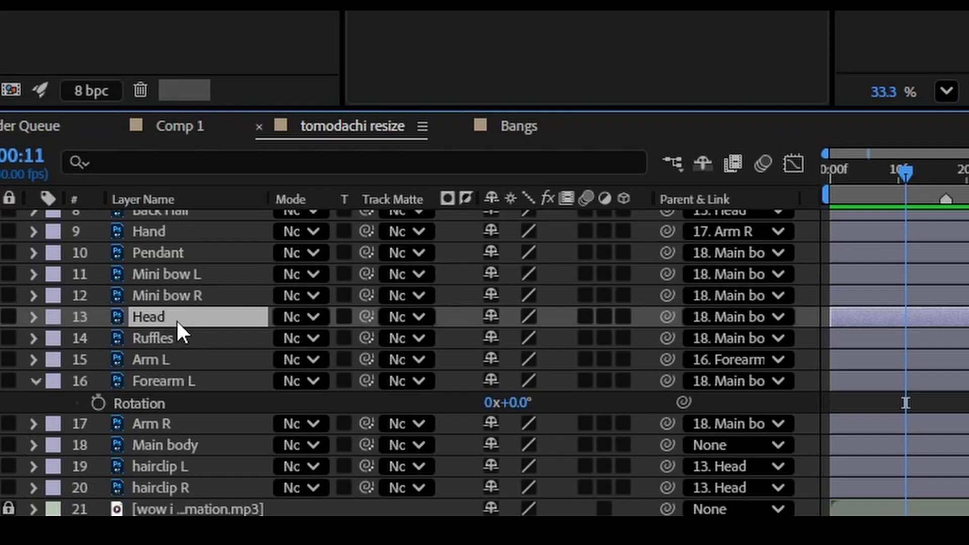
key("p")
left_click(162, 337)
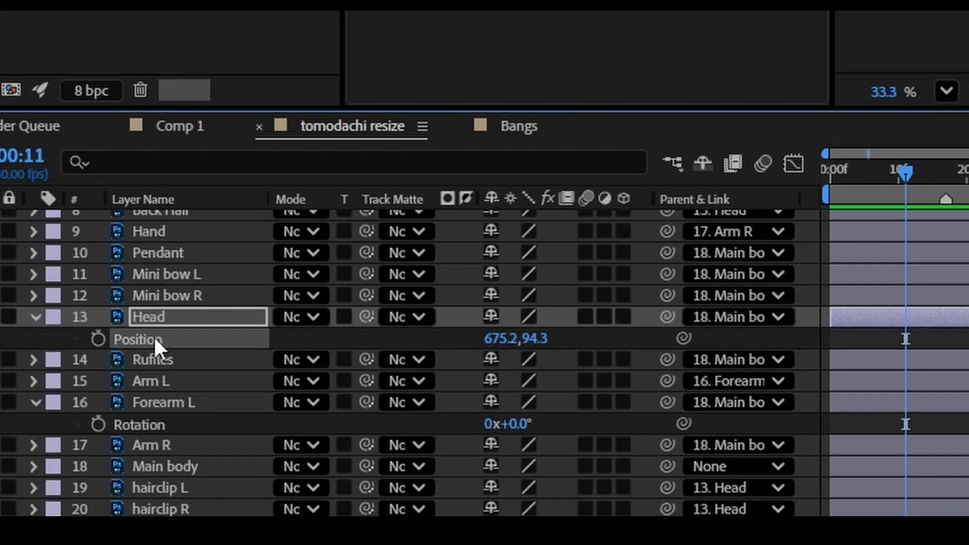
right_click(153, 336)
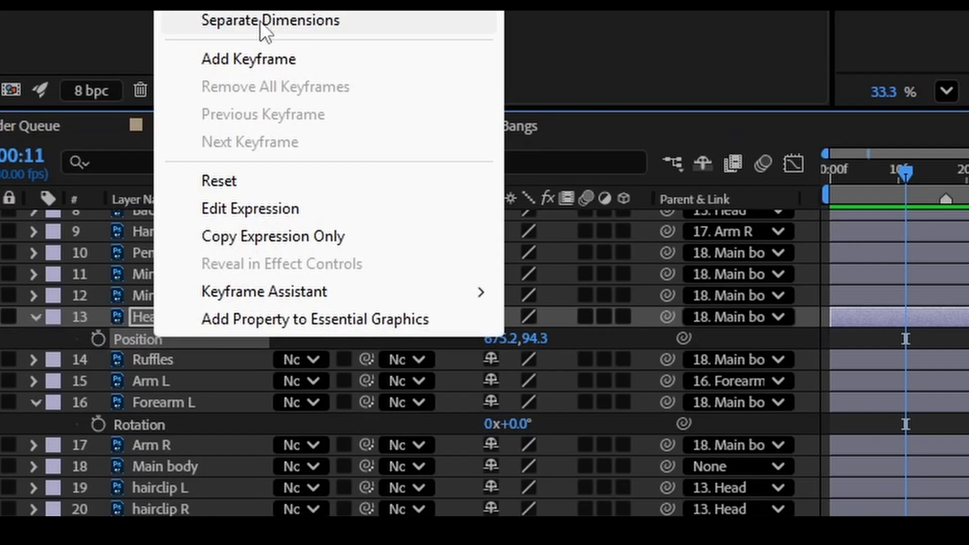
left_click(259, 21)
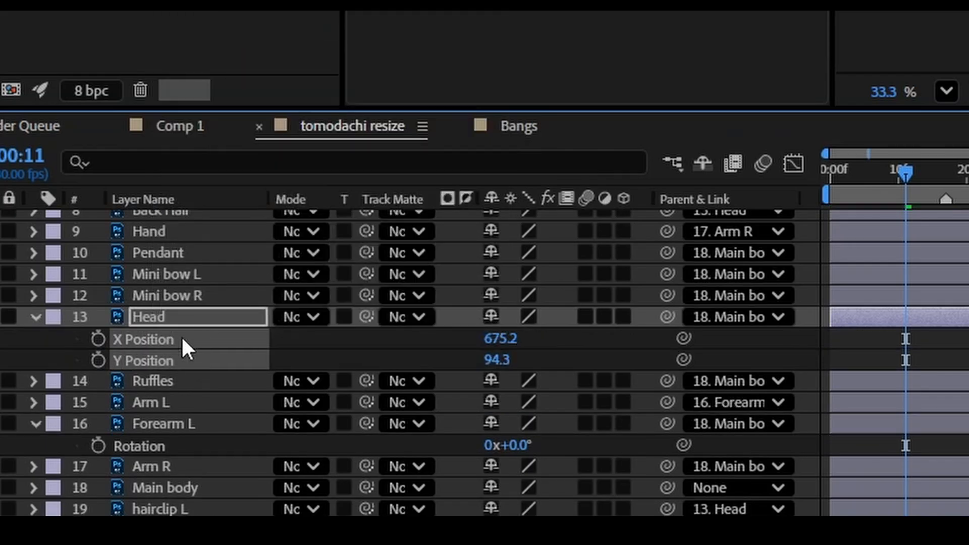
- Add a Y Position keyframe to the Head layer at 0:00:00:00
left_click(180, 315)
left_click(155, 334)
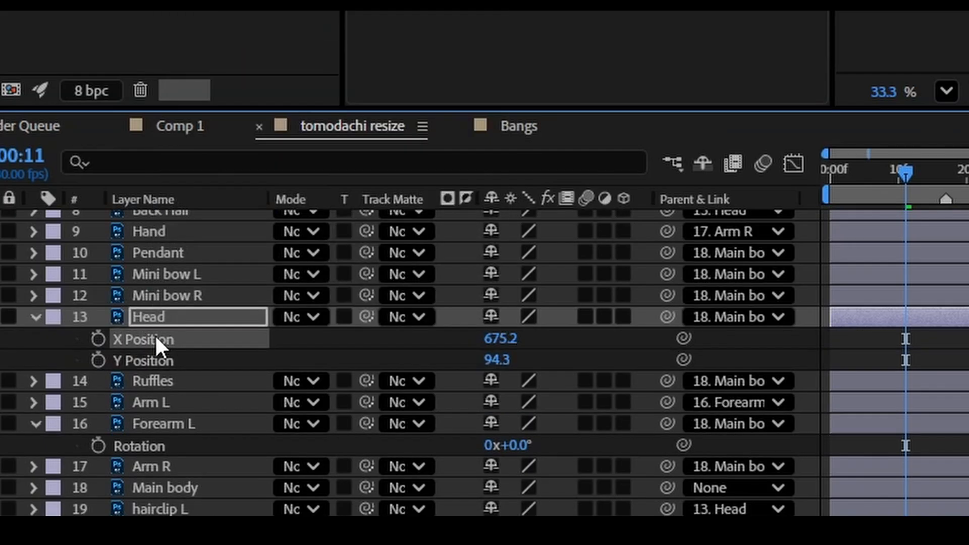
left_click(164, 353)
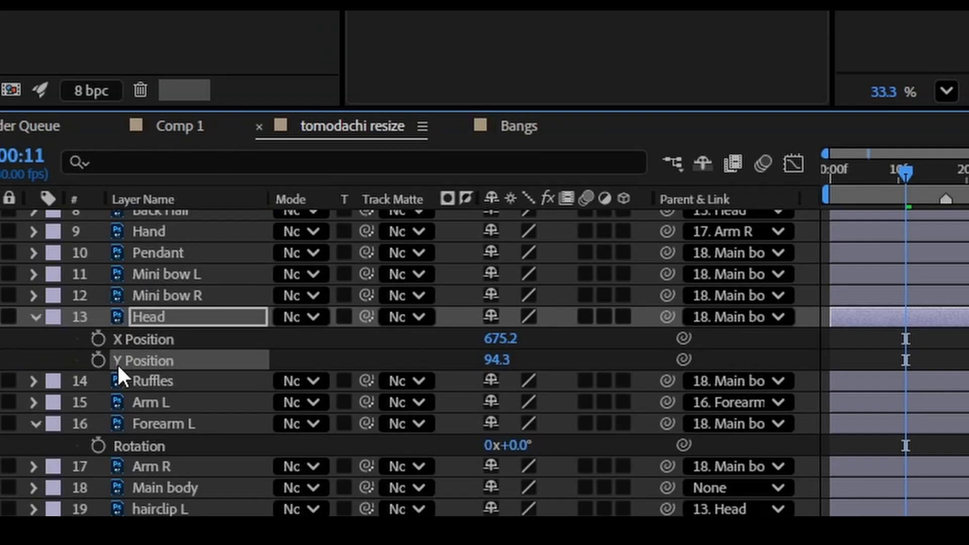
left_click_drag(907, 175, 711, 194)
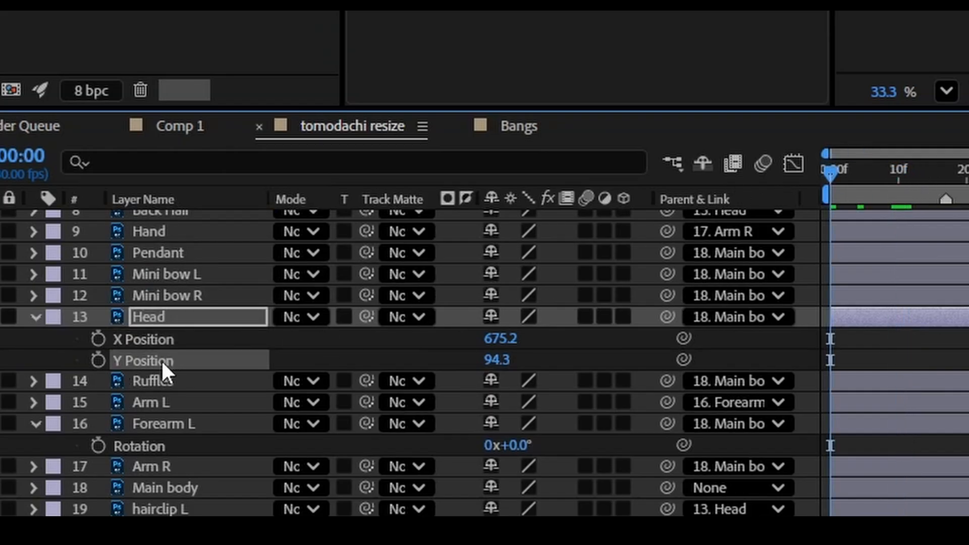
left_click(103, 356)
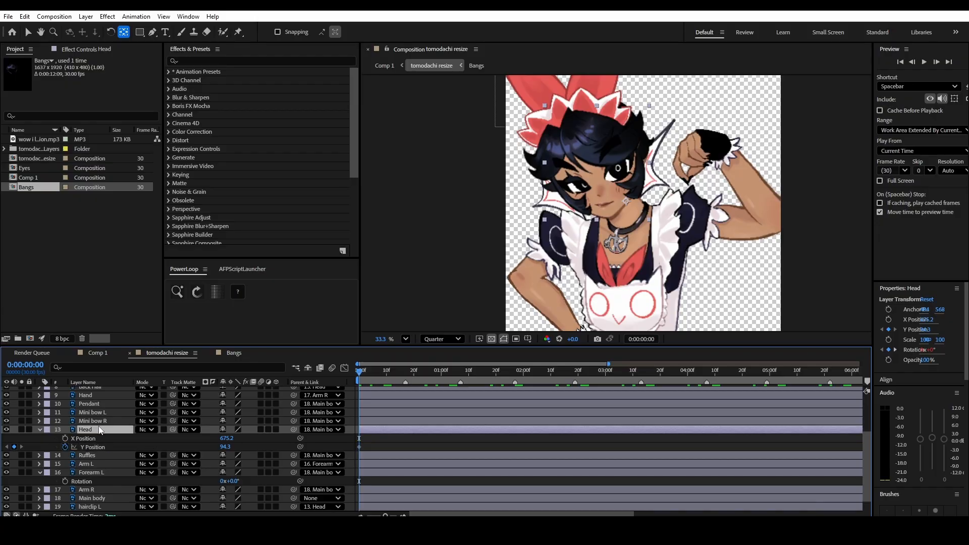
- Show the Head layer's keyframed properties and add Y Position keyframes aligned with its middle and last rotation keyframes
key("u")
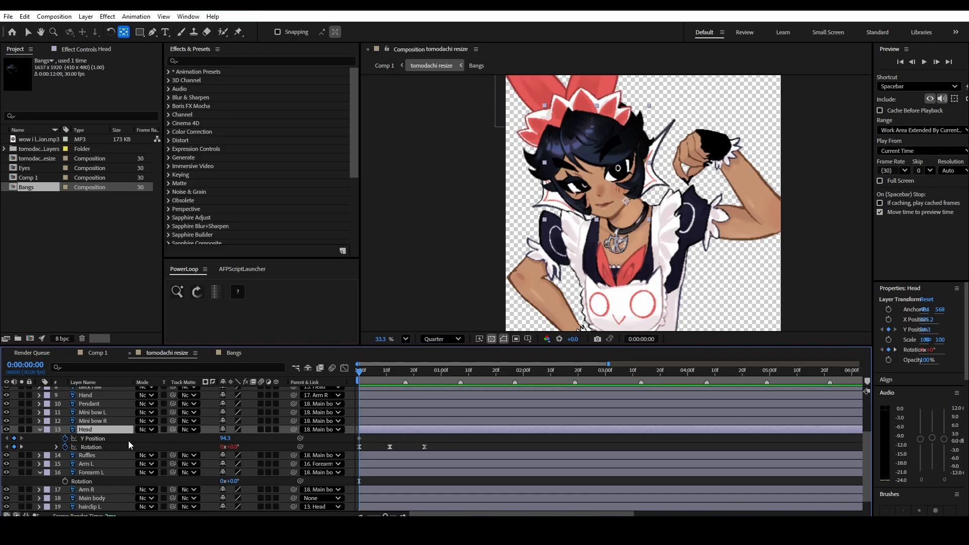
left_click_drag(369, 372, 389, 375)
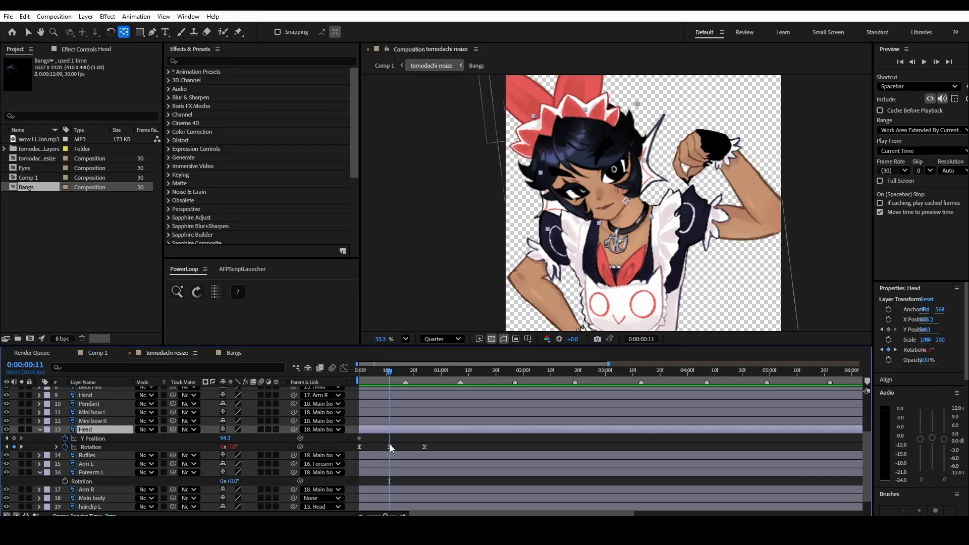
mouse_move(386, 374)
left_mouse_down()
mouse_move(376, 378)
mouse_move(391, 379)
left_mouse_up()
left_click(14, 438)
left_click_drag(402, 372, 326, 379)
left_click(14, 439)
left_click(463, 443)
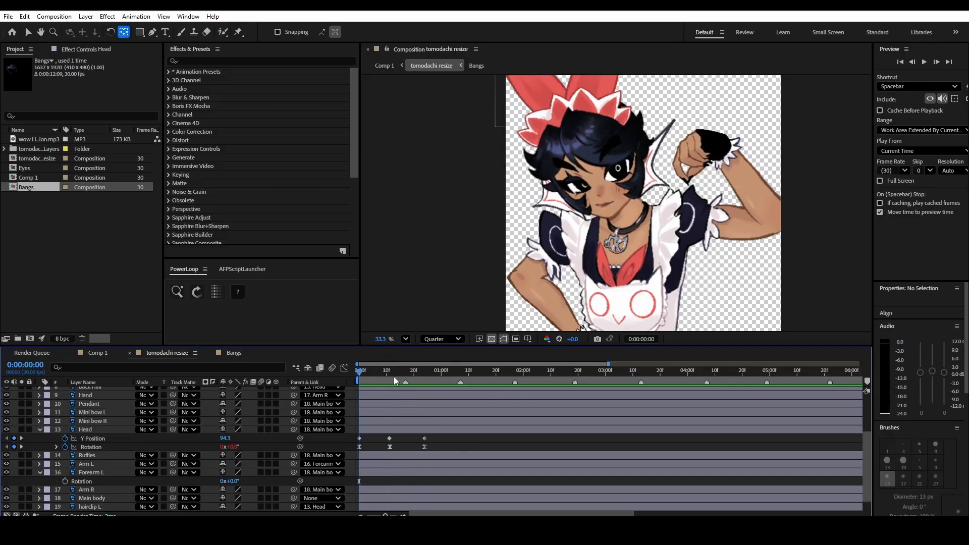
- Lower the head at 0:00:00:11 by setting its Y Position to 117.3
left_click_drag(393, 377, 389, 373)
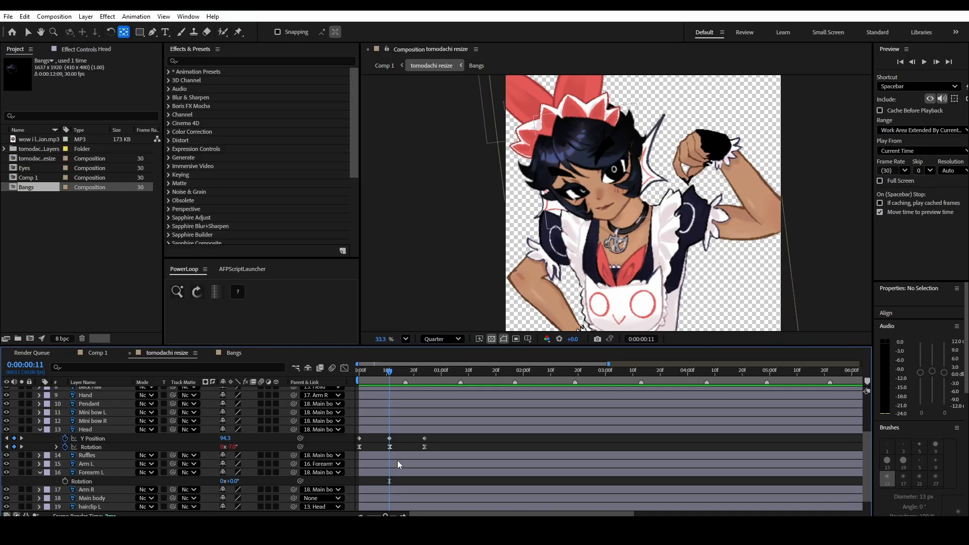
scroll(662, 191, "up", 3)
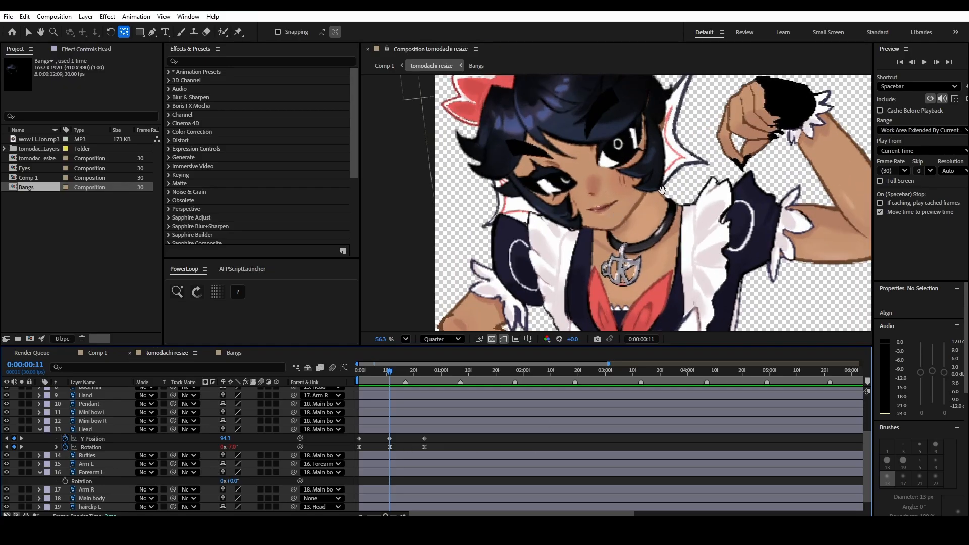
left_click_drag(662, 191, 669, 218)
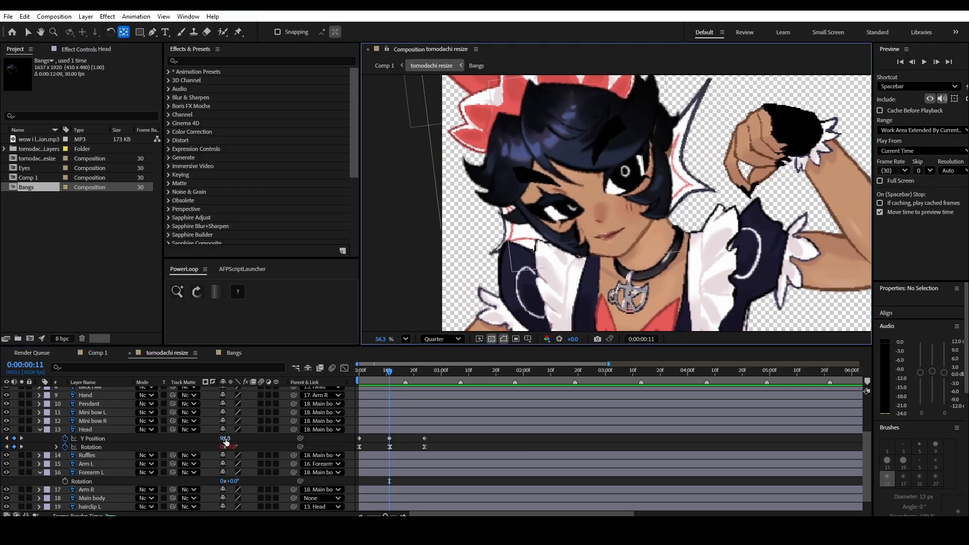
left_click_drag(224, 438, 238, 439)
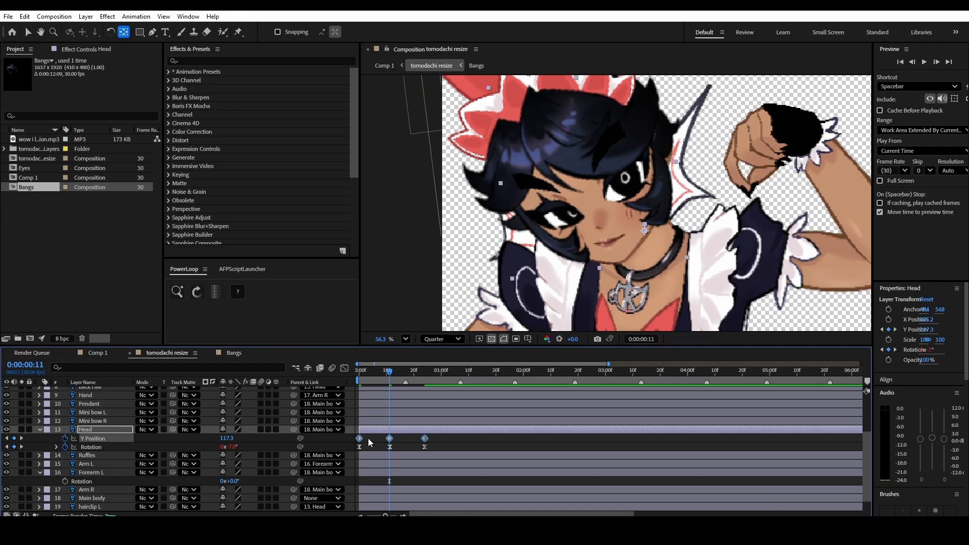
- Apply Easy Ease to all three of the Head's Y Position keyframes and display their curve in the graph editor
left_click(345, 367)
left_click(420, 419)
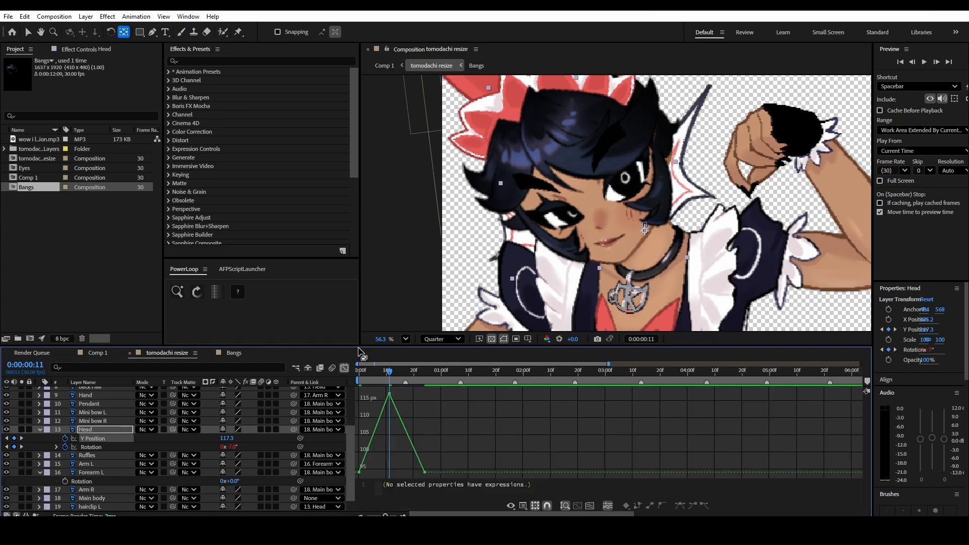
left_click(344, 368)
left_click_drag(436, 437, 354, 443)
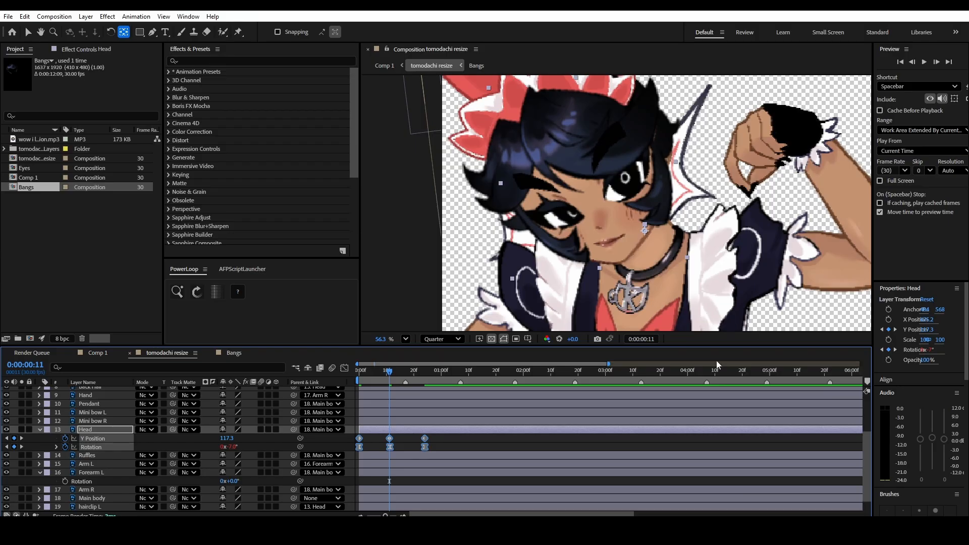
left_click(476, 441)
left_click_drag(432, 438, 342, 439)
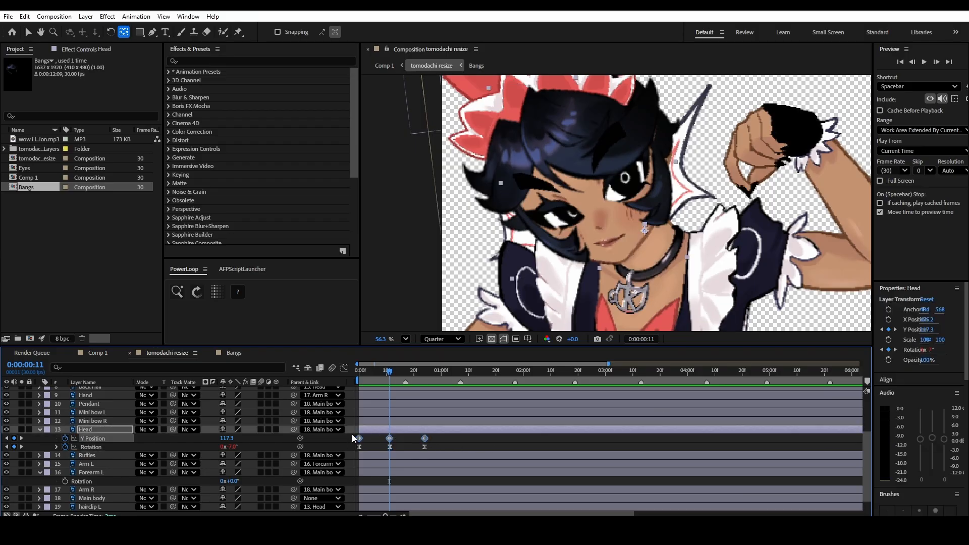
left_click(344, 368)
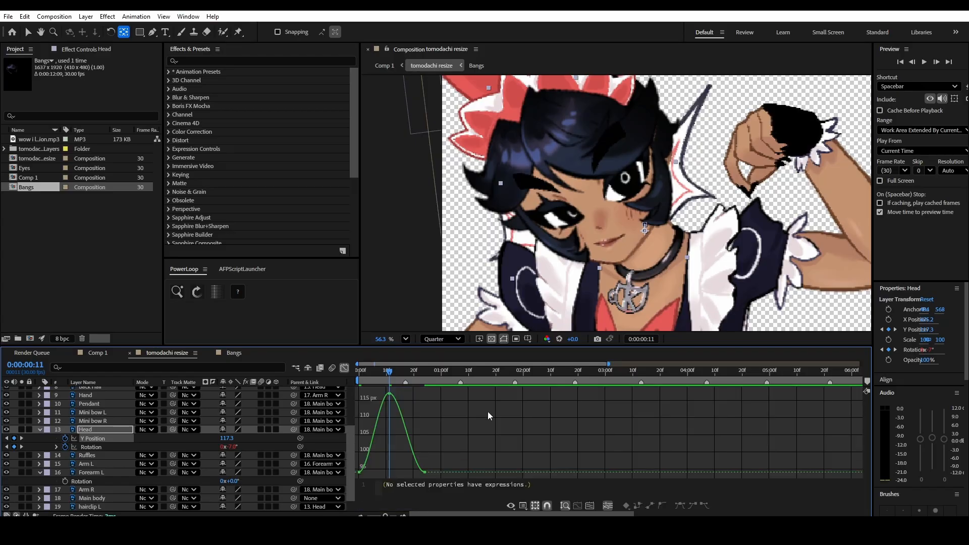
- Stretch the easing handles of the first and last Y Position keyframes to make a narrower, steeper peak in the value curve, and preview
scroll(391, 443, "up", 3)
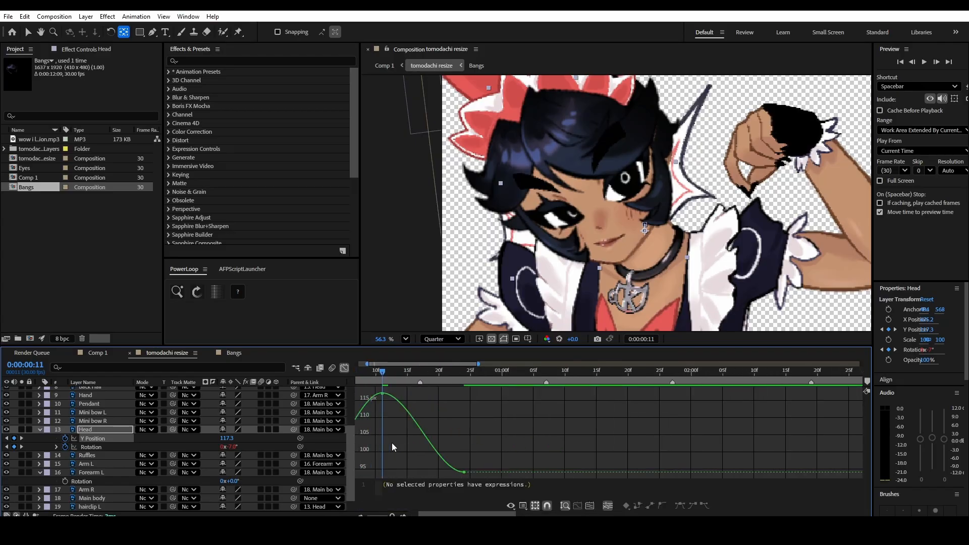
right_click(434, 436)
right_click(506, 457)
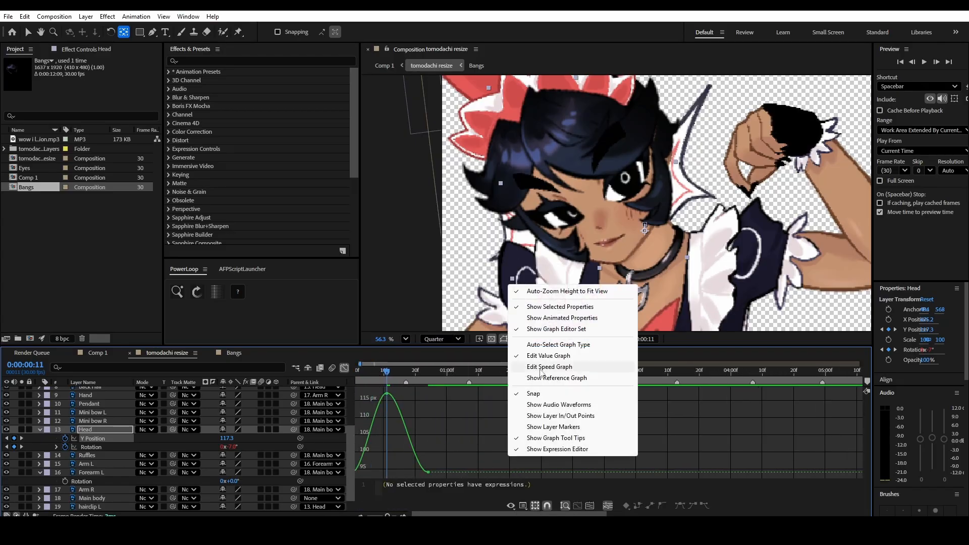
left_click(447, 432)
scroll(449, 451, "left", 1)
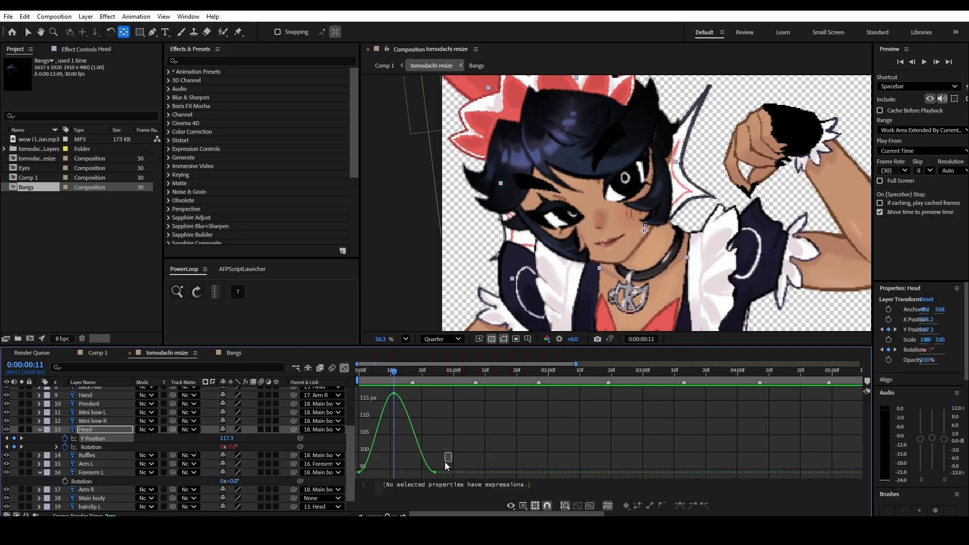
mouse_move(430, 478)
left_mouse_down()
mouse_move(381, 475)
mouse_move(425, 474)
left_mouse_up()
left_click(359, 472)
left_click(413, 400)
key("space")
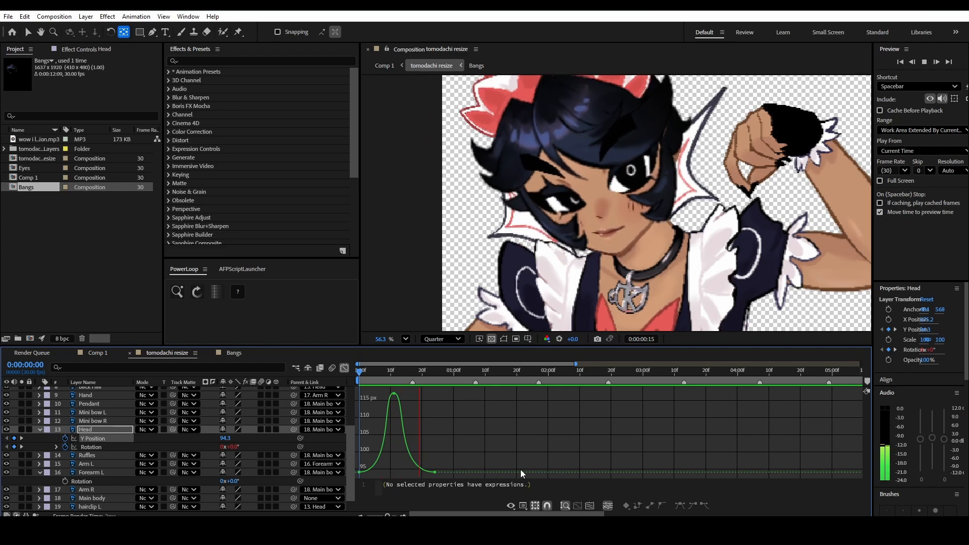
key("space")
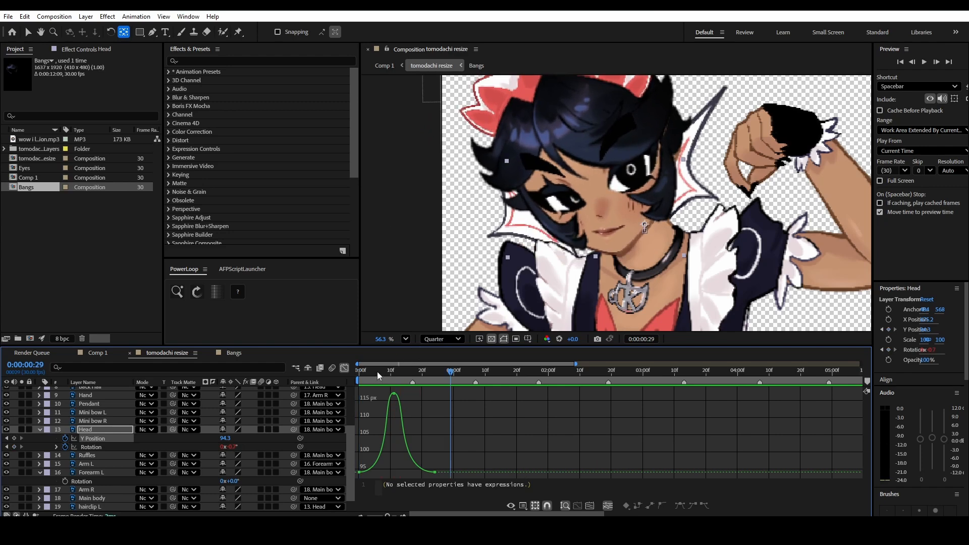
- Loop the Head's Y Position with PowerLoop's LoopOut cycle expression, preview the motion, and return to the start of the composition
left_click_drag(377, 371, 314, 376)
left_click(138, 442)
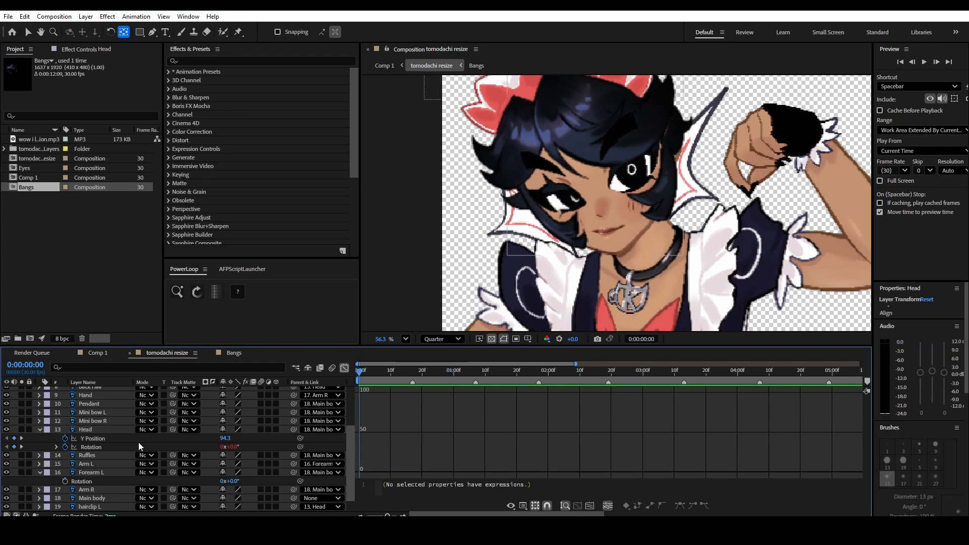
left_click(101, 438)
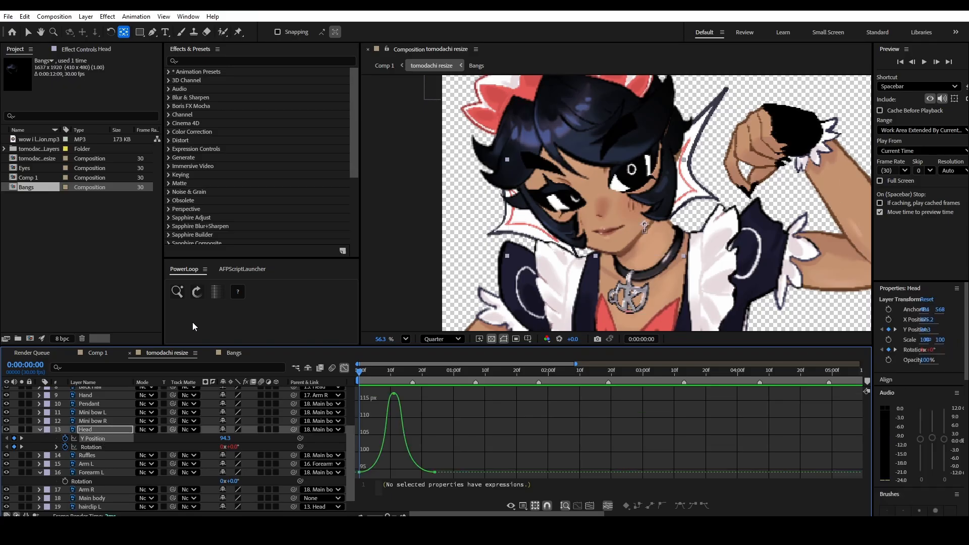
left_click(198, 295)
left_click(344, 368)
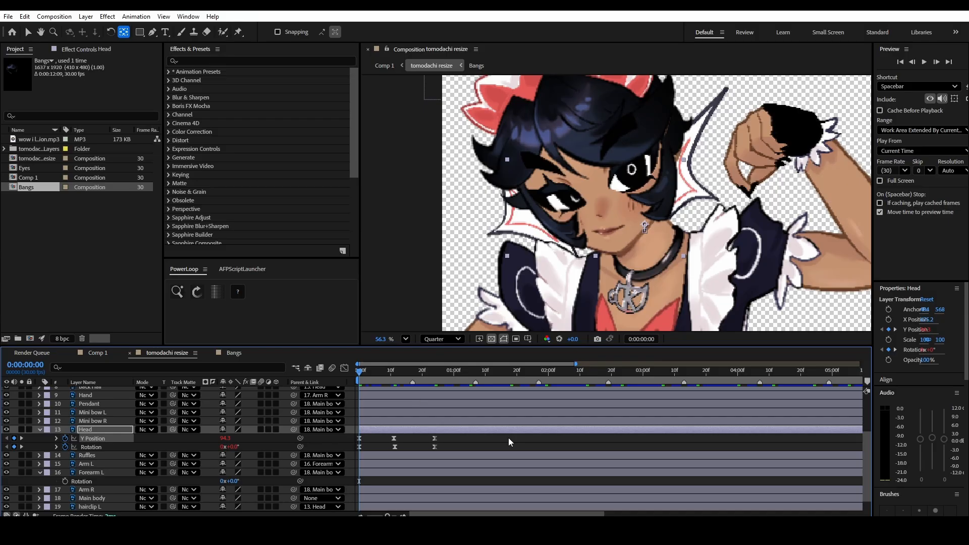
key("space")
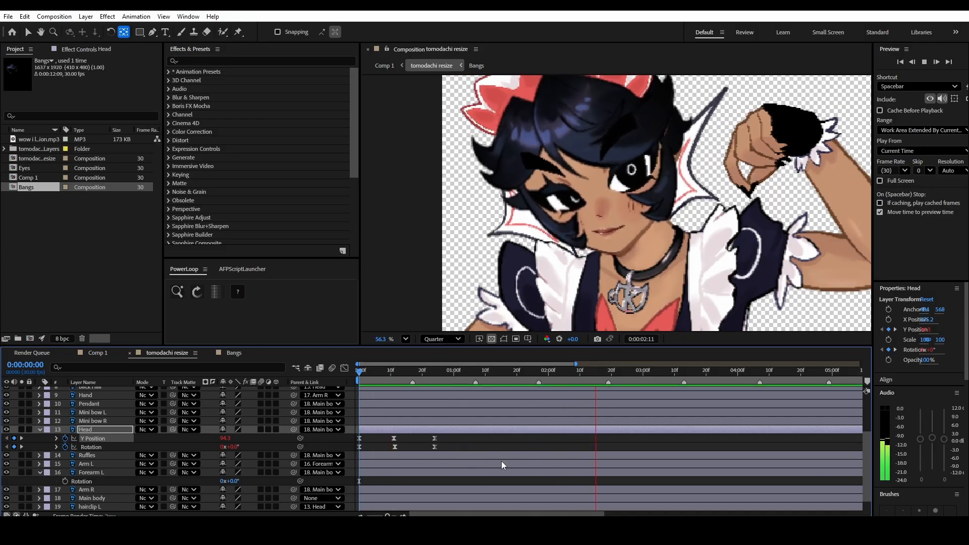
key("space")
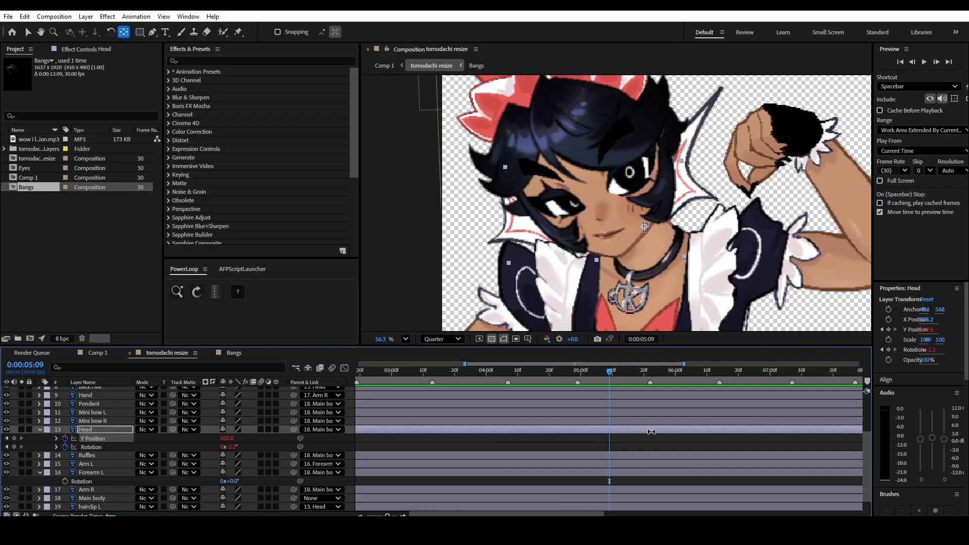
key("Home")
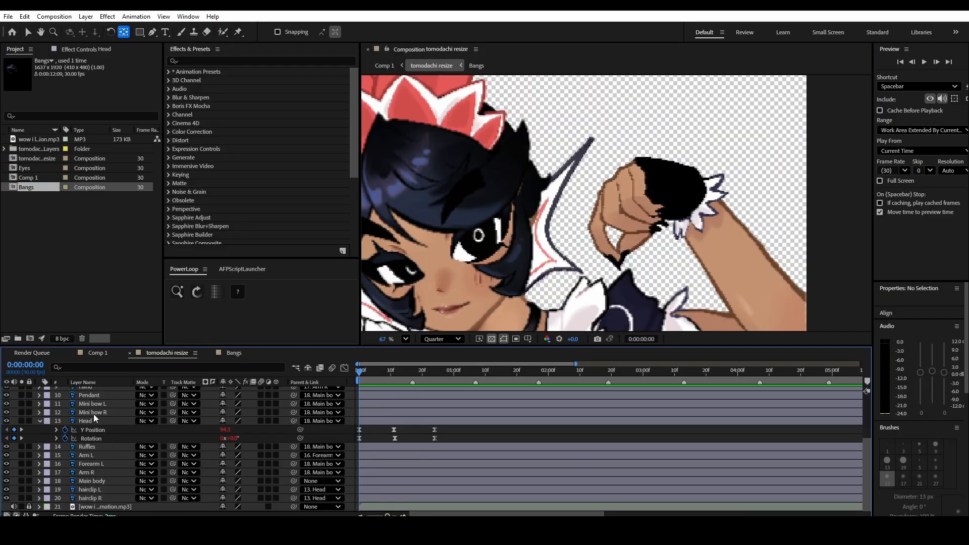
- Isolate the Hand layer, move its anchor point to the wrist by the frilled cuff, and show all layers again
left_click(95, 421)
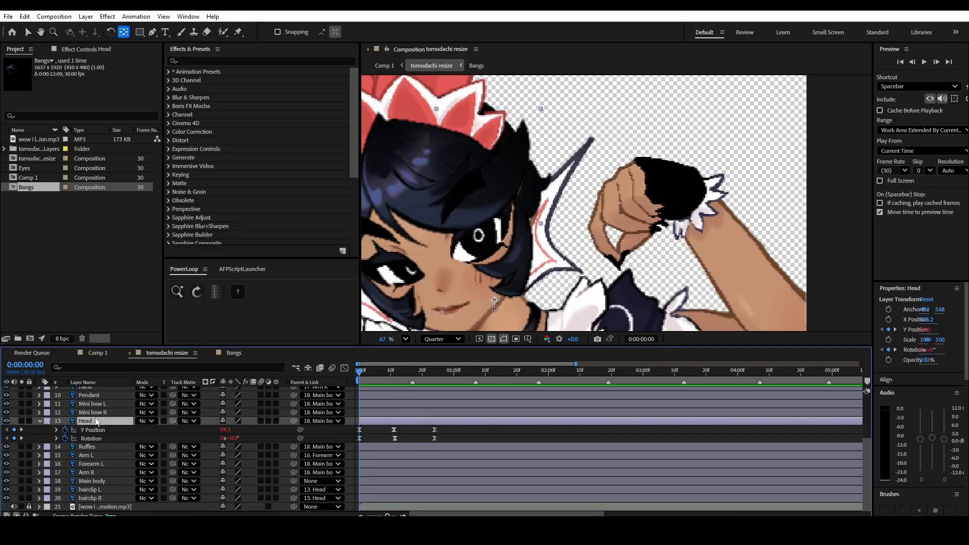
left_click(381, 436)
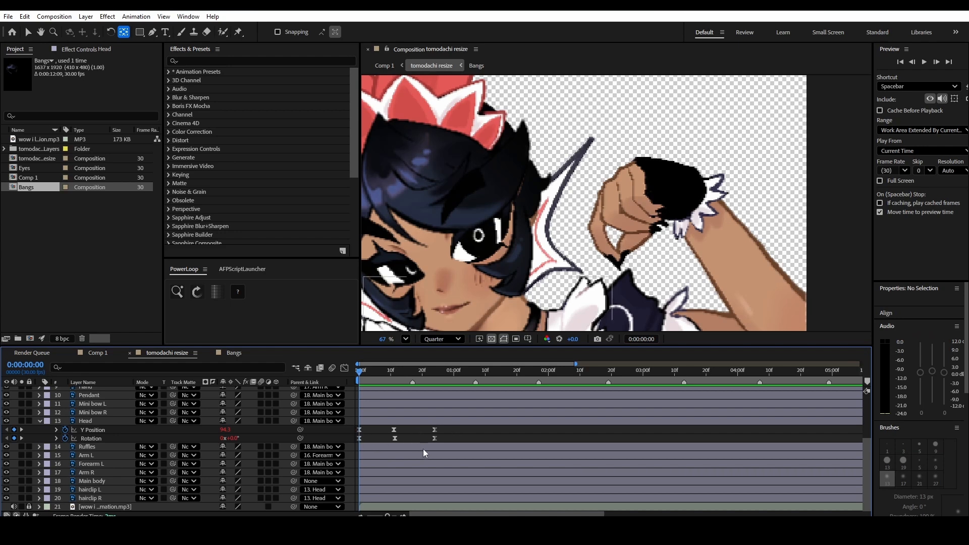
scroll(489, 442, "up", 1)
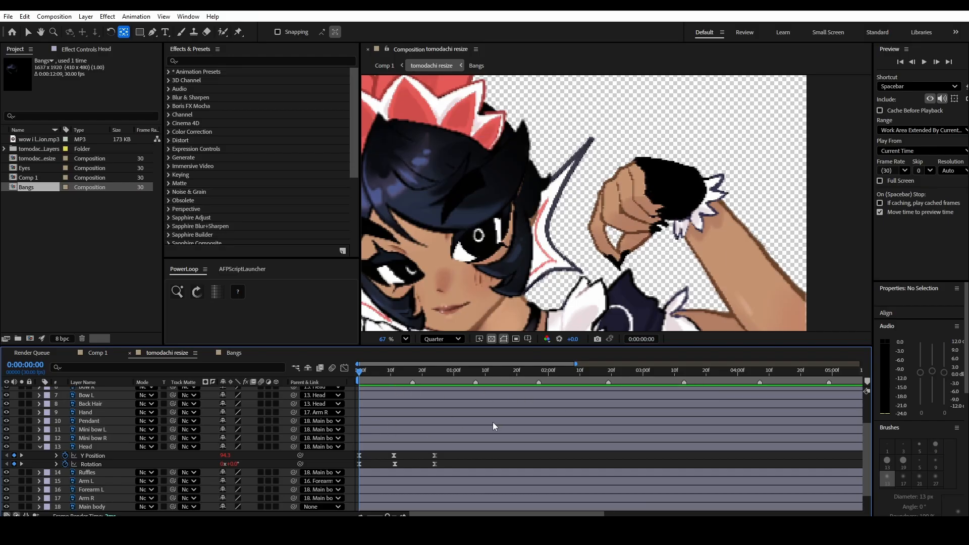
left_click(96, 412)
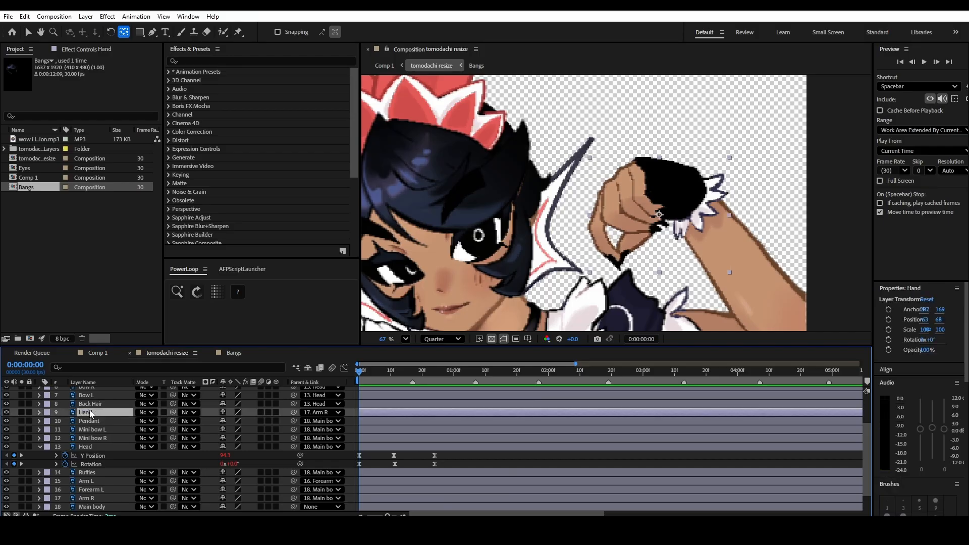
left_click(22, 412)
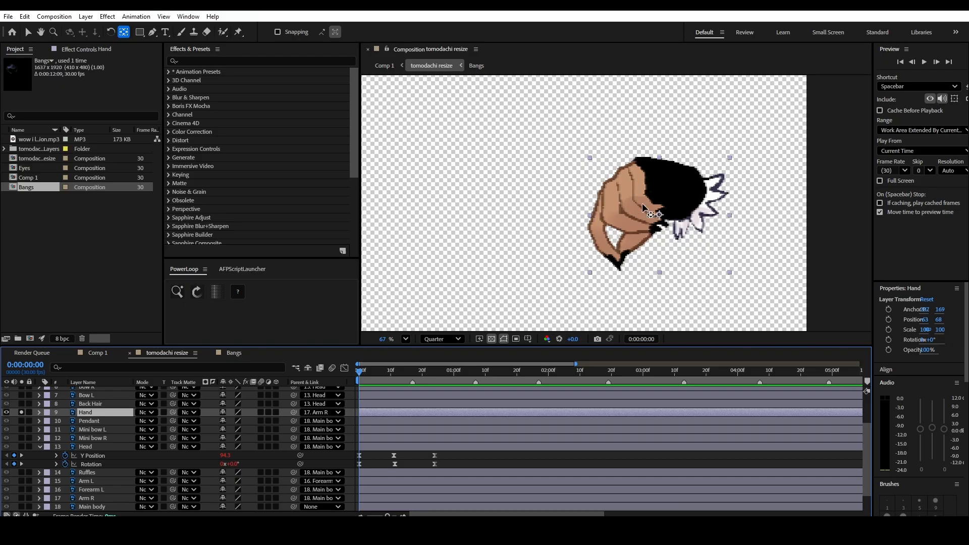
left_click_drag(660, 216, 702, 212)
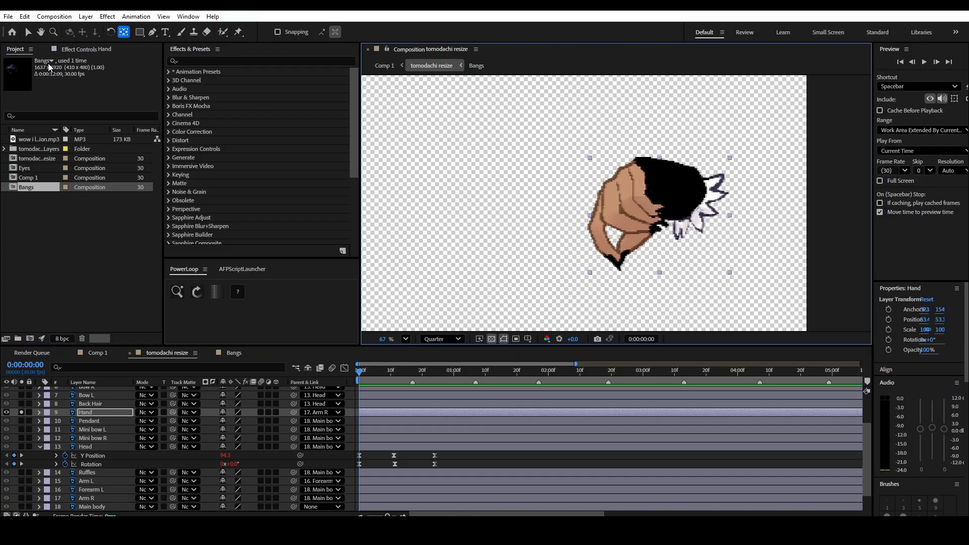
left_click(23, 34)
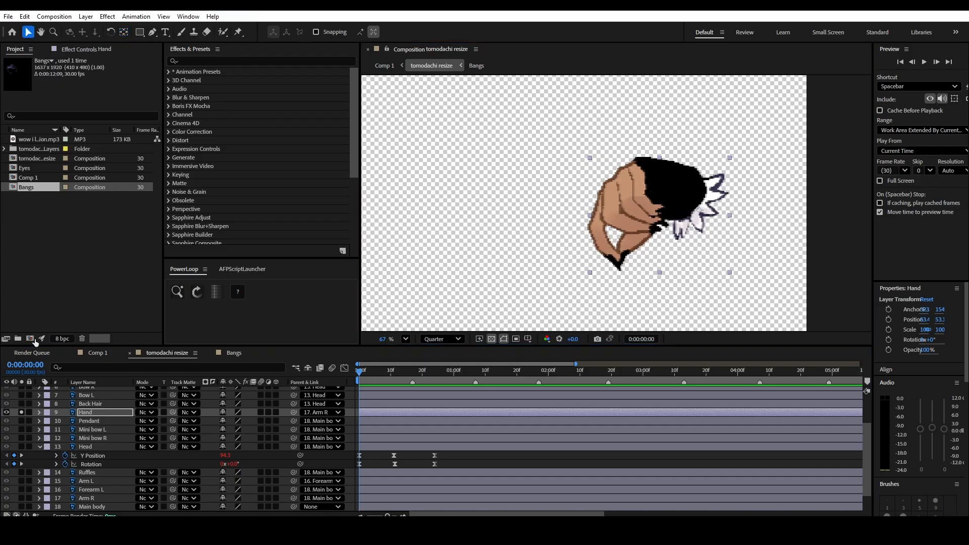
left_click(21, 412)
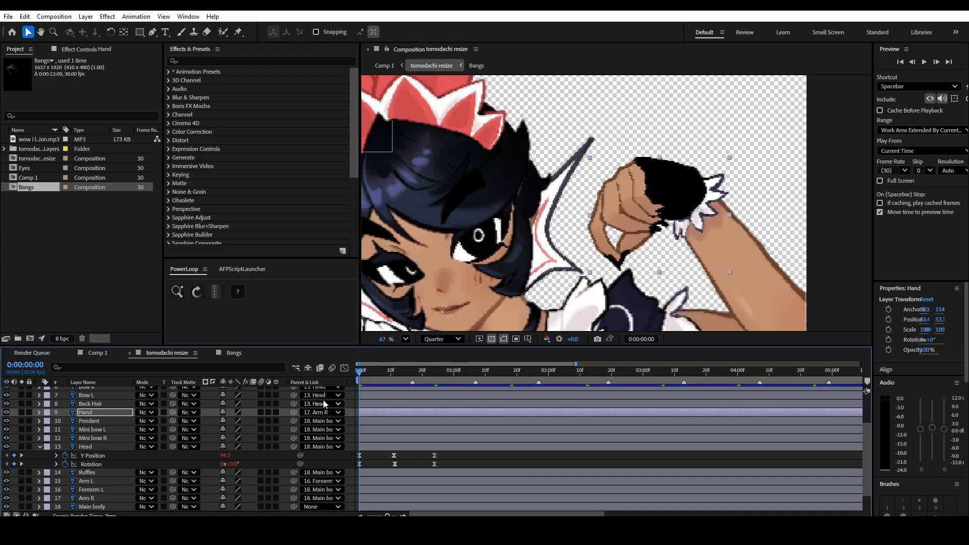
- Add Hand rotation keyframes at 0:00:00:00, at 0:00:00:11 and in line with the Head's last keyframes
key("r")
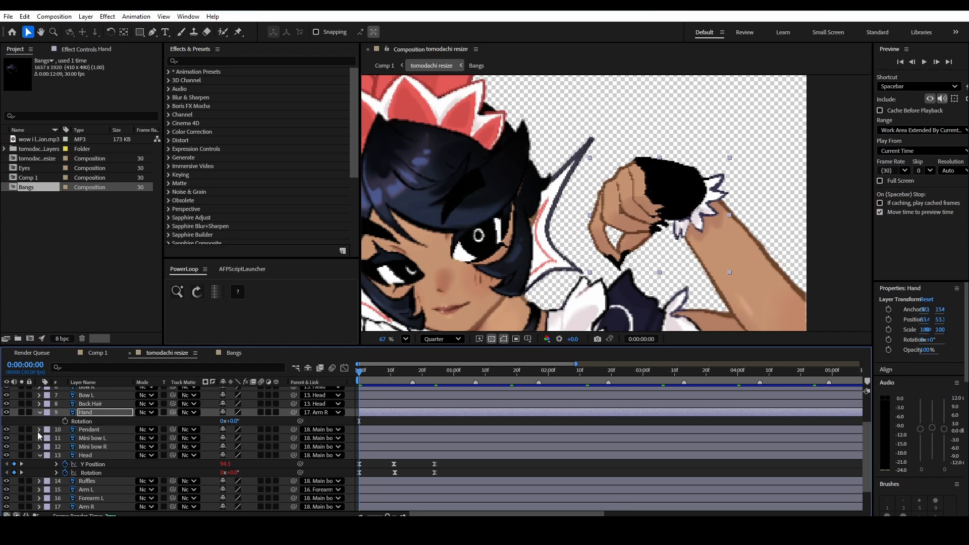
left_click(65, 421)
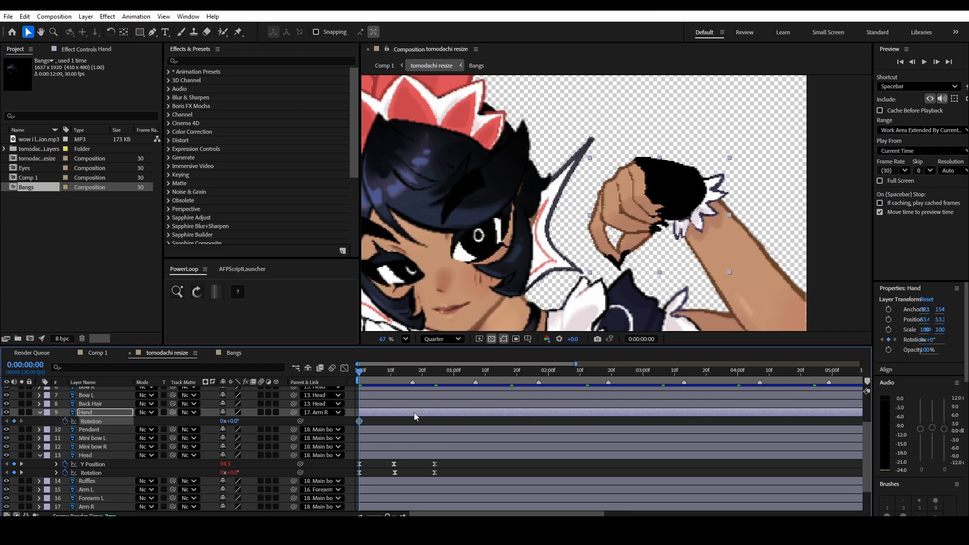
left_click_drag(358, 371, 394, 371)
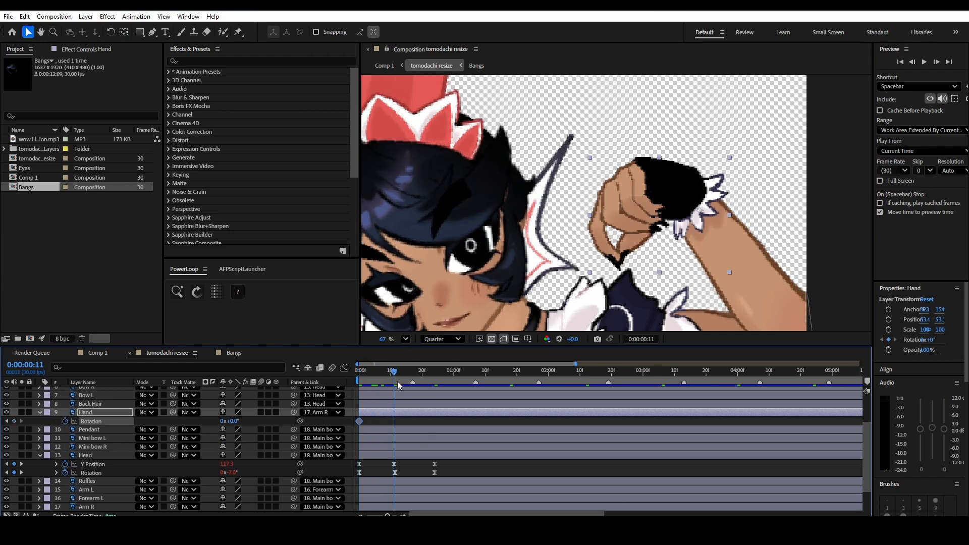
left_click(14, 421)
left_click_drag(395, 375, 394, 396)
left_click(15, 420)
- Set the Hand's rotation at 0:00:00:11 to -21° and apply Easy Ease to all three rotation keyframes
left_click(394, 421)
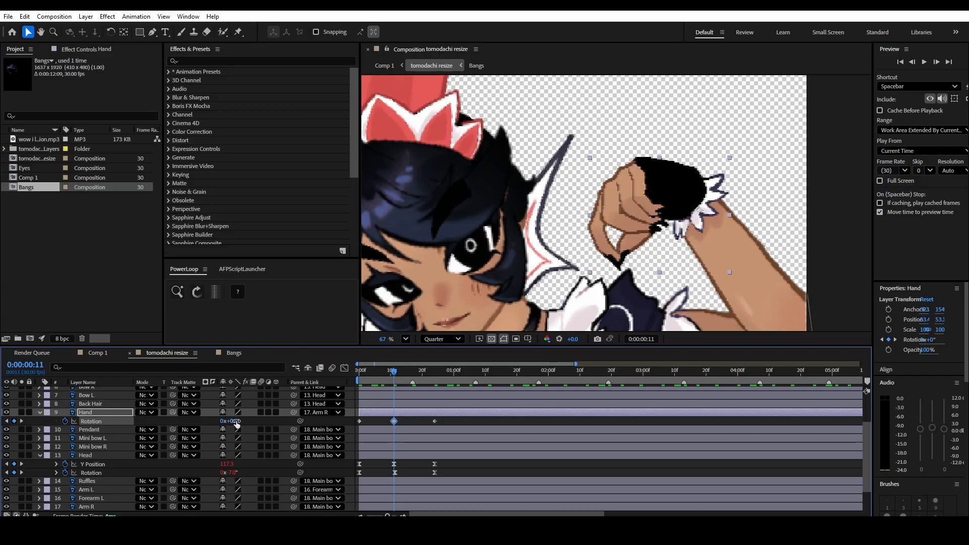
left_click_drag(234, 421, 223, 419)
left_click_drag(456, 418, 349, 424)
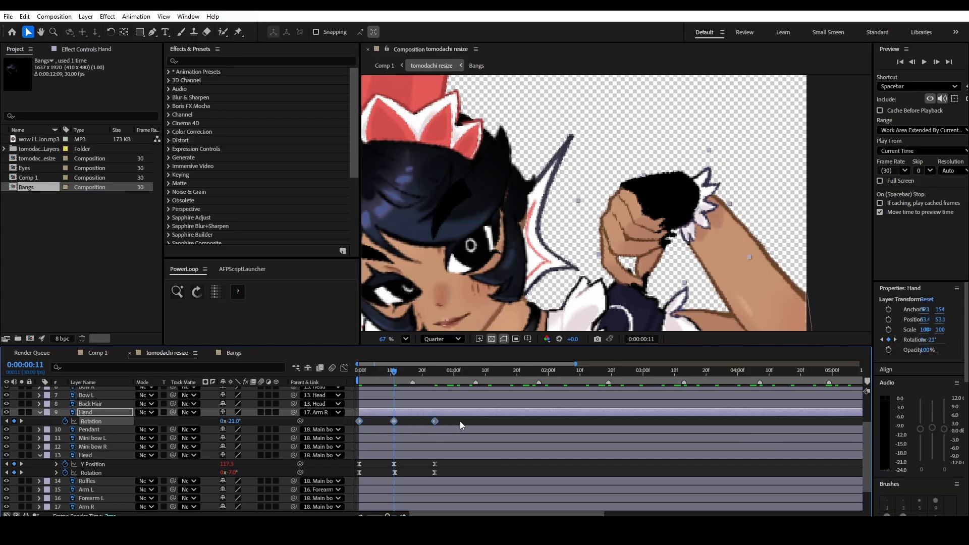
key("F9")
- Lengthen the easing handles of the Hand's first and last rotation keyframes to make a narrower, steeper dip, and preview
key("shift+F3")
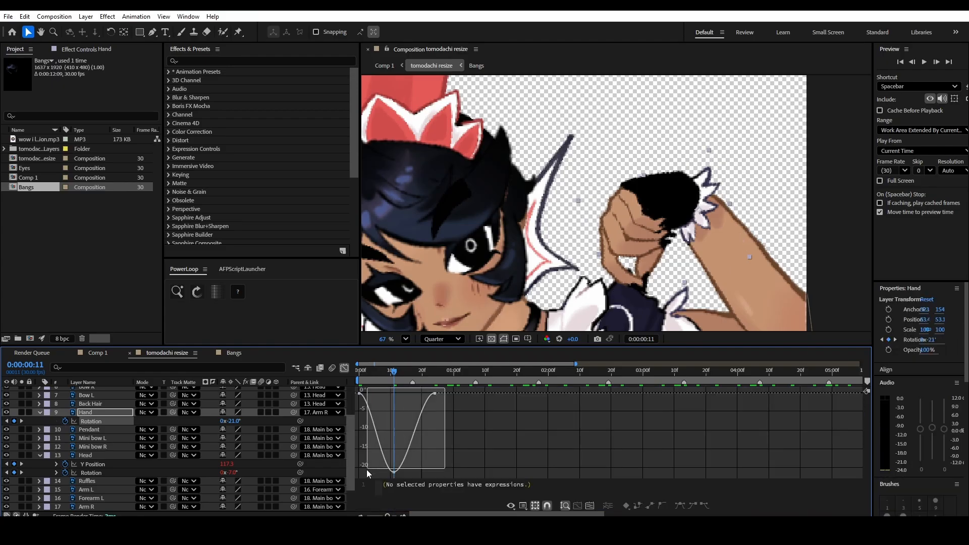
left_click_drag(445, 389, 474, 425)
left_click(345, 368)
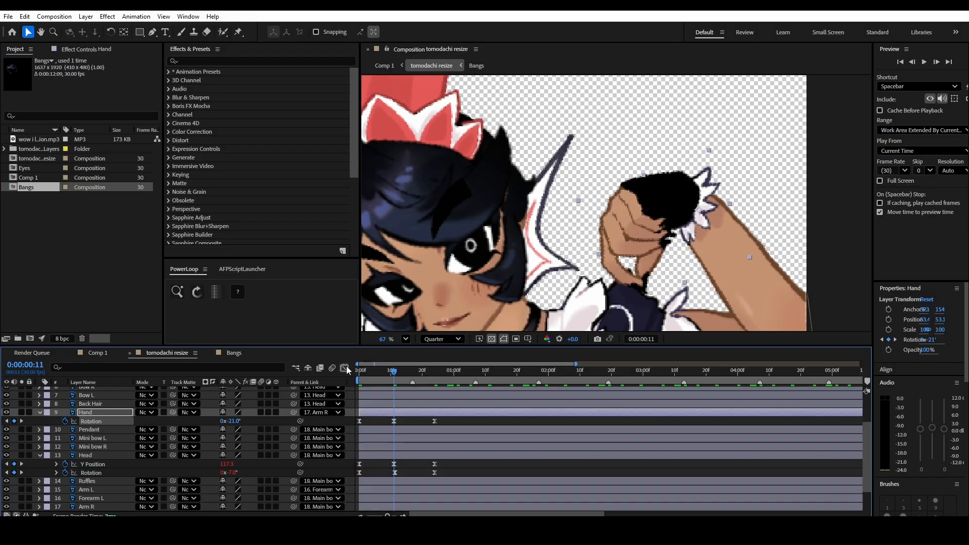
left_click(344, 367)
left_click(435, 393)
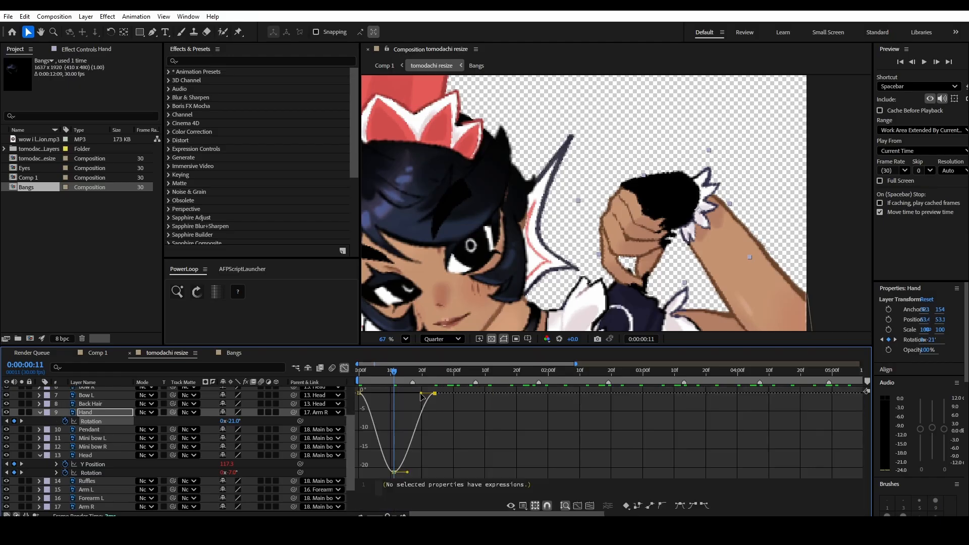
mouse_move(421, 393)
left_mouse_down()
mouse_move(378, 391)
mouse_move(415, 399)
left_mouse_up()
left_click(359, 393)
left_click(377, 464)
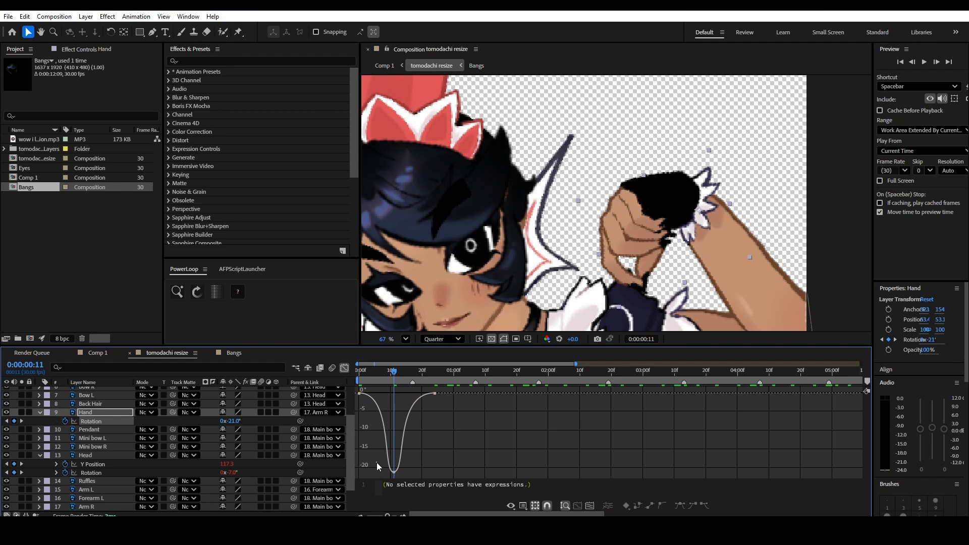
key("space")
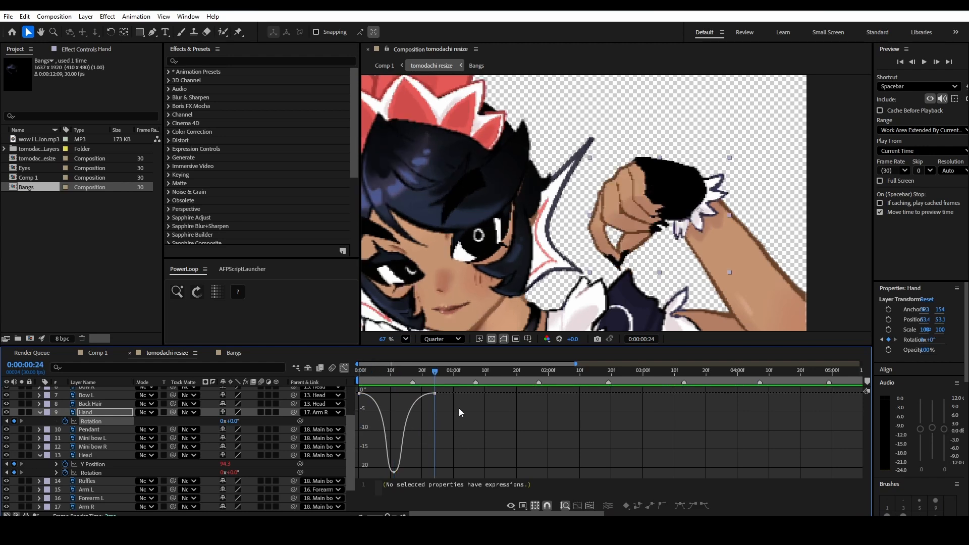
- Angle the outgoing handle of the Hand's middle rotation keyframe downward and the last keyframe's incoming handle upward for overshoot, and preview
left_click(394, 472)
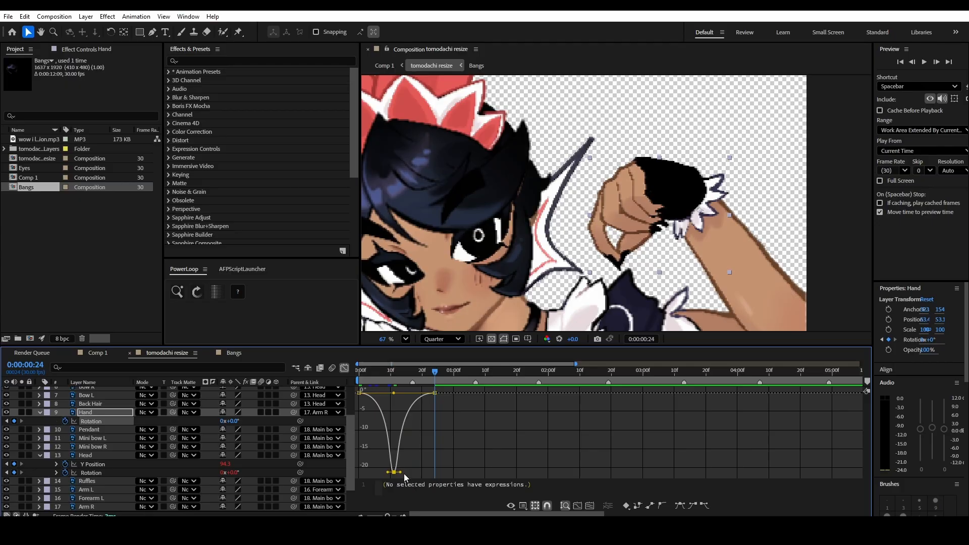
left_click_drag(402, 473, 409, 485)
key("space")
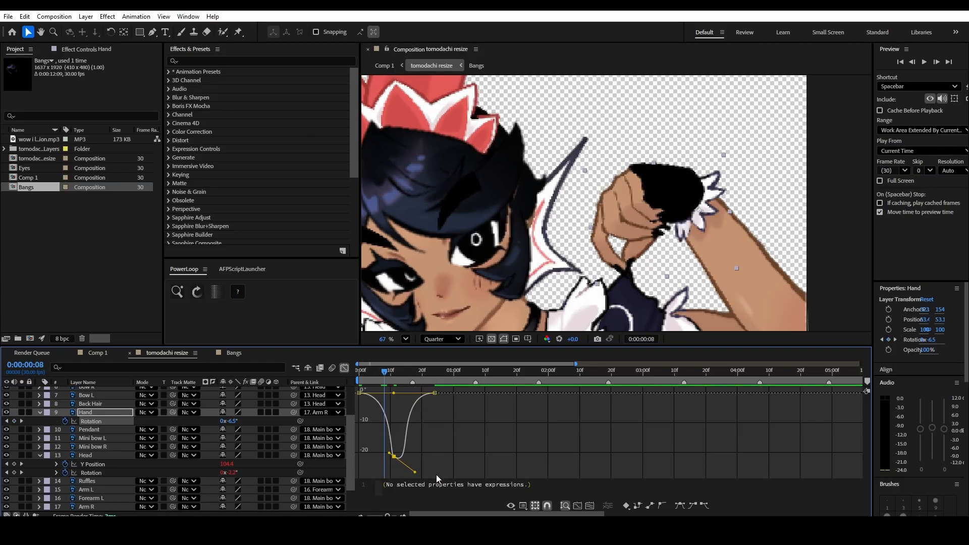
key("space")
left_click_drag(394, 393, 403, 386)
key("space")
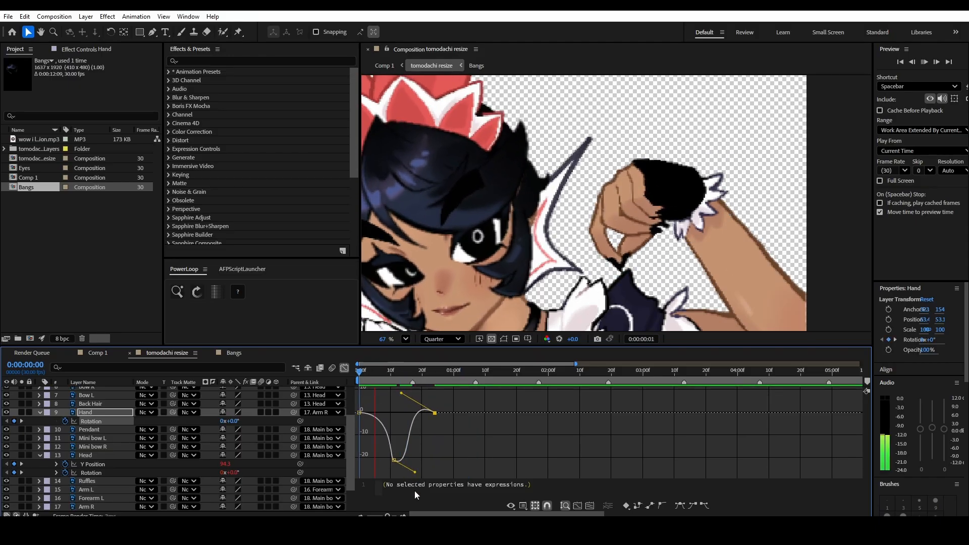
key("space")
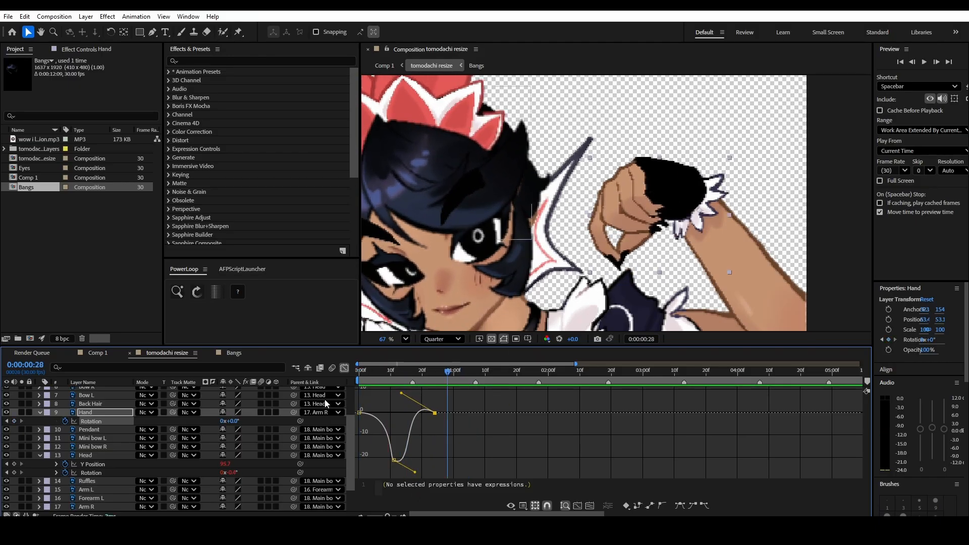
- Loop the Hand's rotation with PowerLoop's LoopOut cycle expression, preview it, and return to the layer bar view
left_click(101, 423)
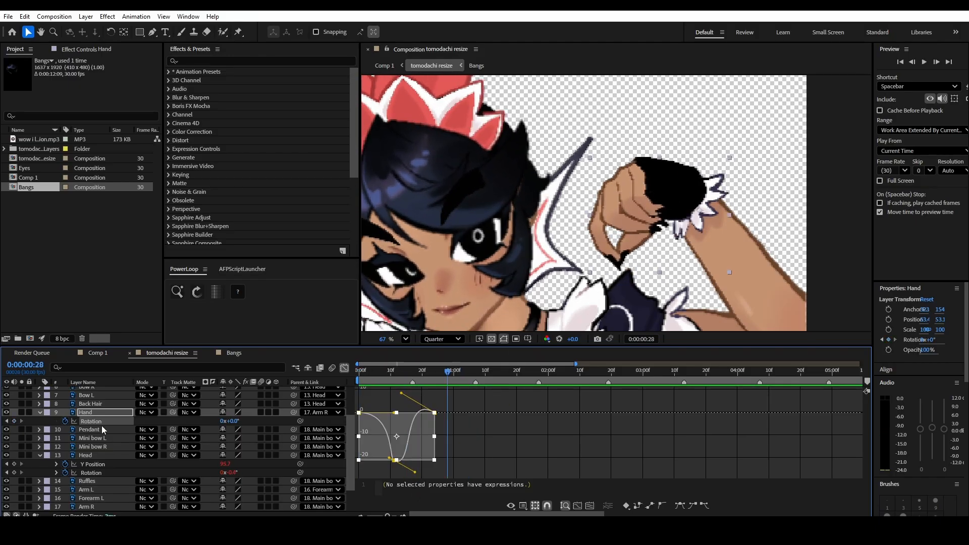
left_click(197, 296)
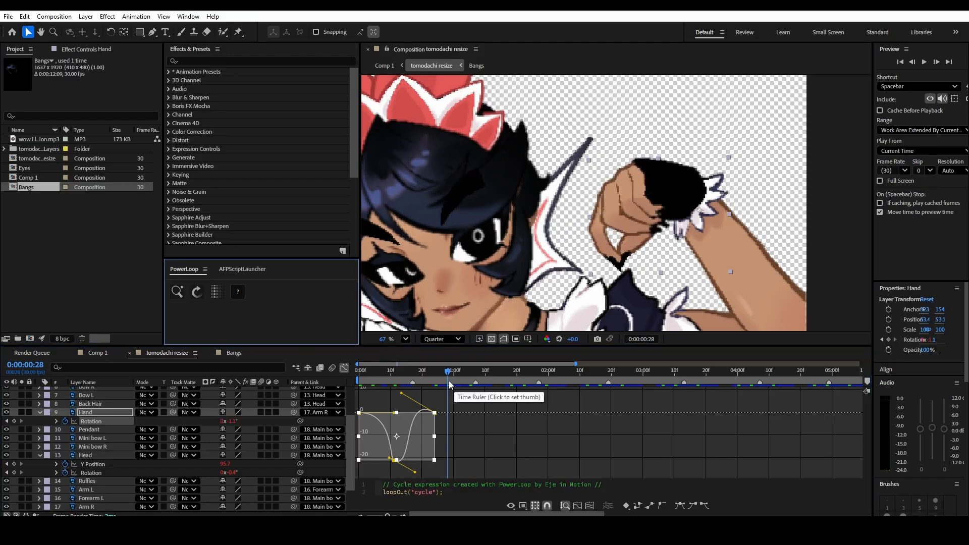
key("space")
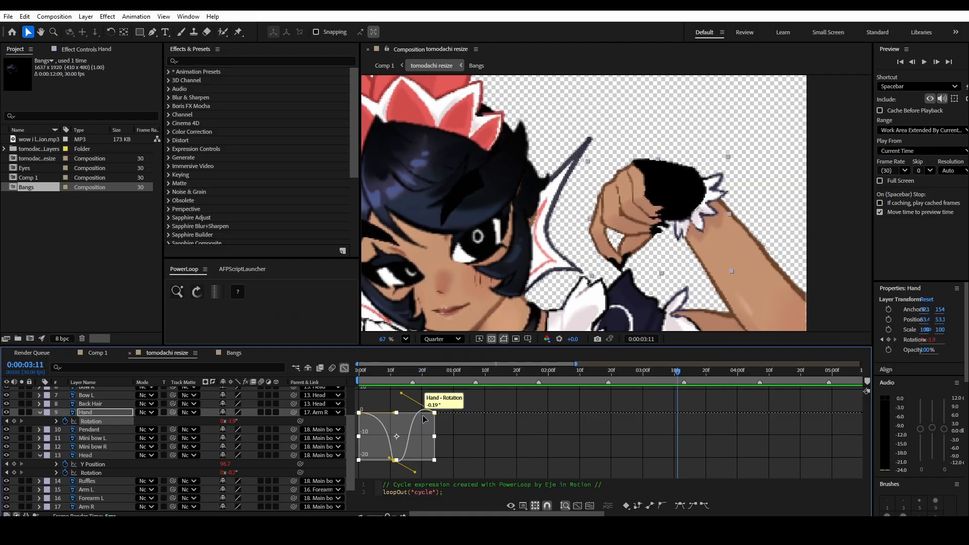
left_click(450, 451)
left_click(345, 368)
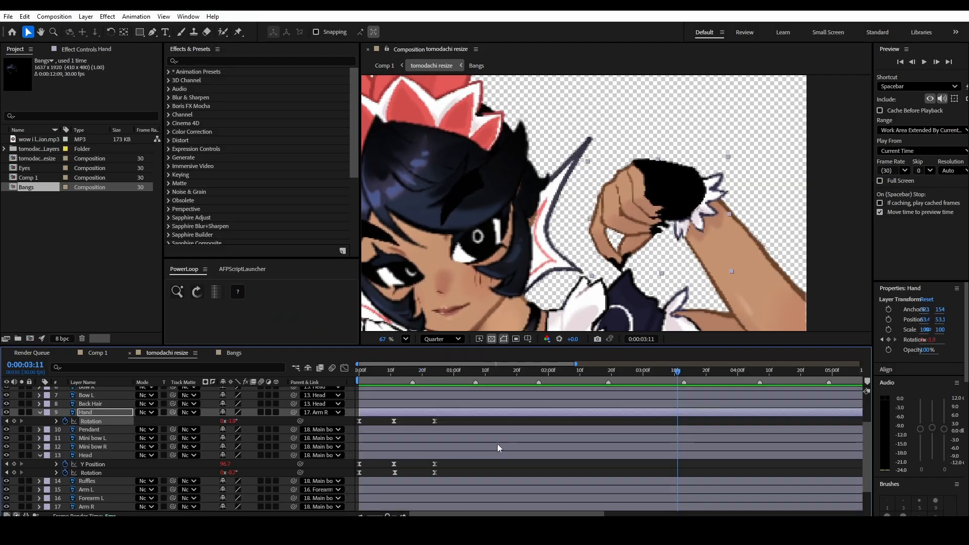
- Animate Arm R's rotation from 10° to 0° and back with eased, looping keyframes aligned with the Head's, and preview the motion
scroll(630, 272, "down", 4)
left_click_drag(729, 279, 728, 215)
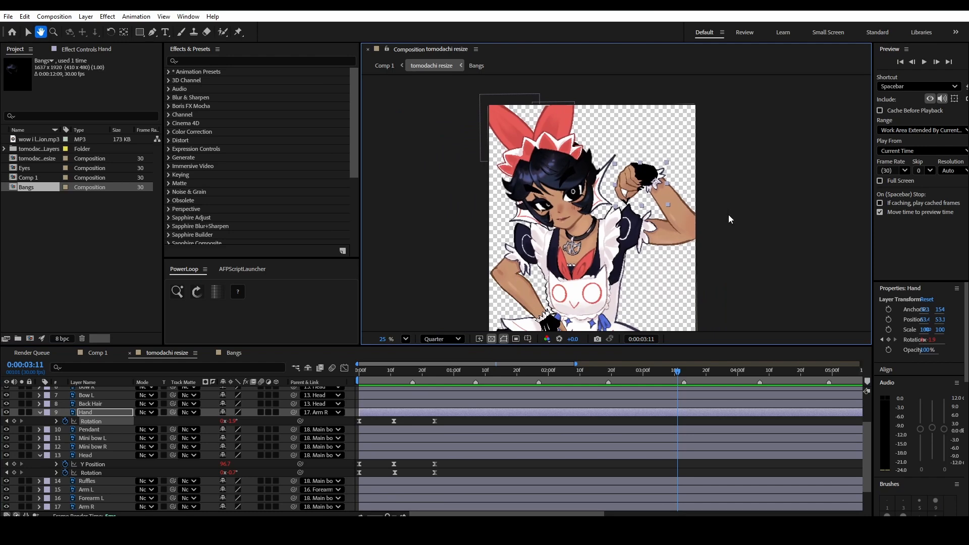
left_click_drag(704, 299, 717, 282)
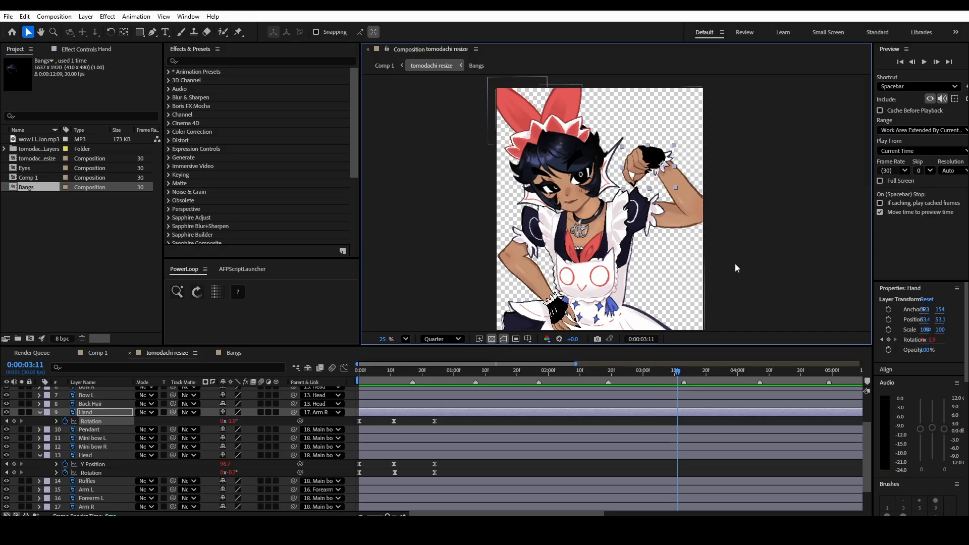
scroll(656, 255, "up", 1)
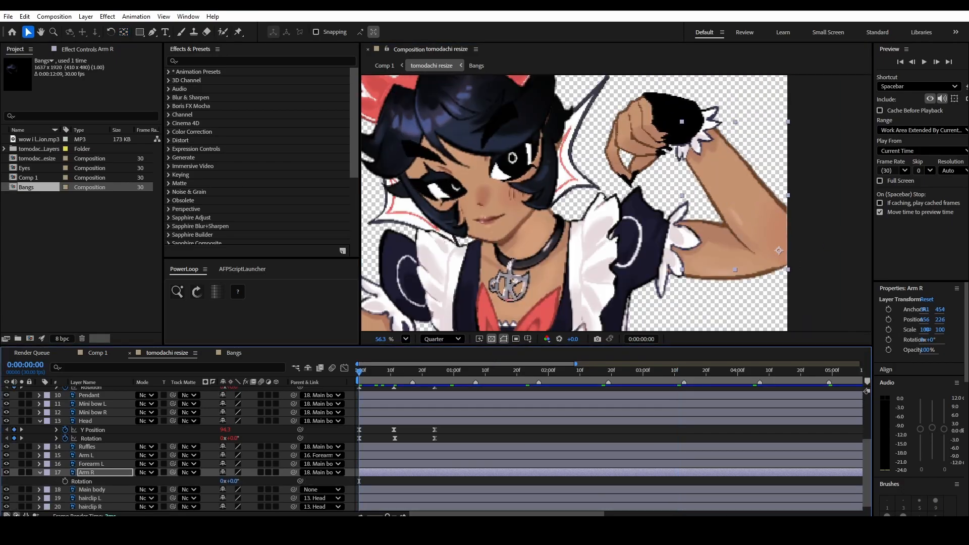
key("shift+F3")
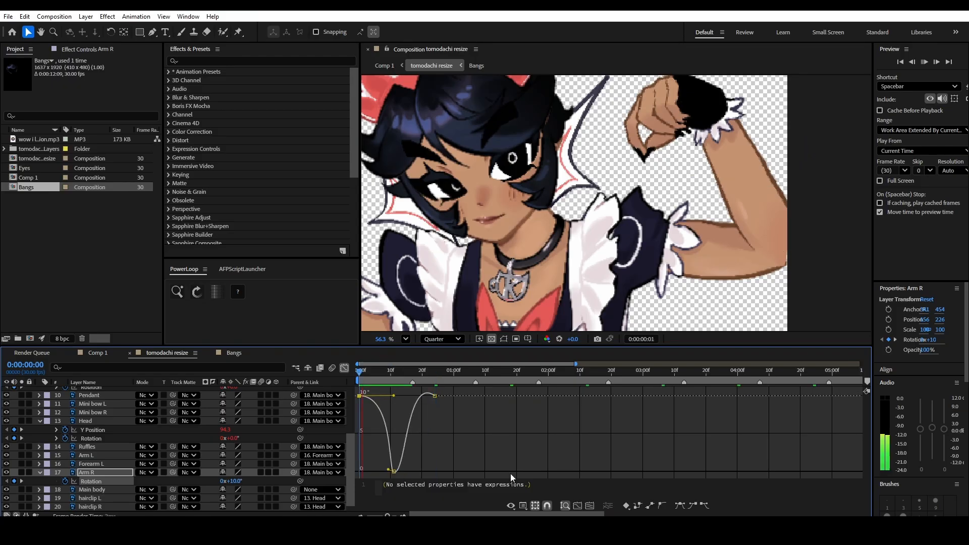
key("space")
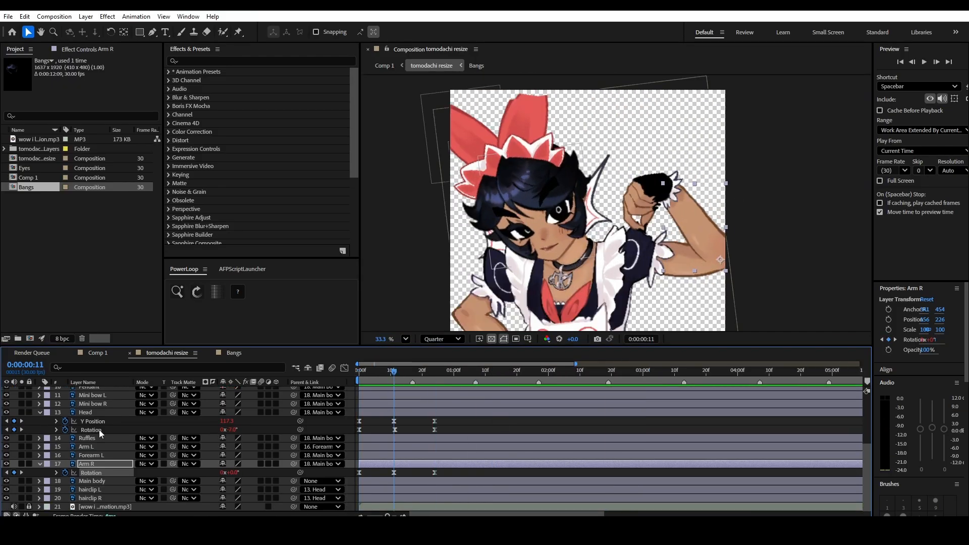
key("shift+F3")
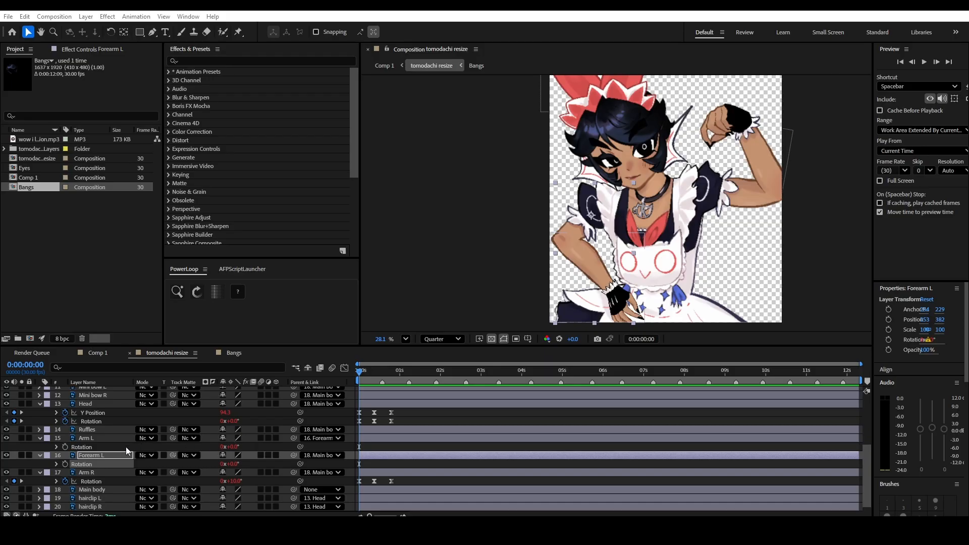
- Unparent the Head layer from Main body by setting its parent to None
scroll(126, 447, "down", 1)
left_click(92, 403)
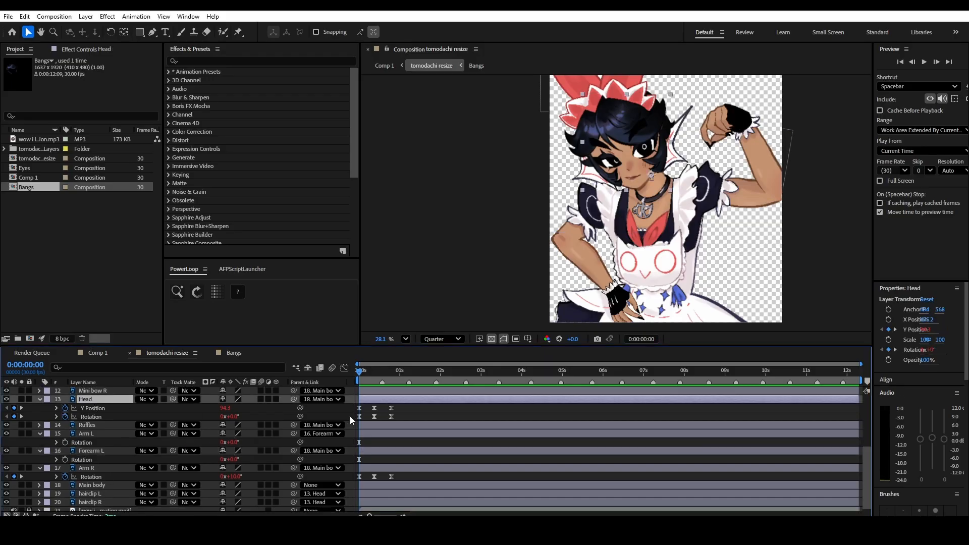
left_click(326, 399)
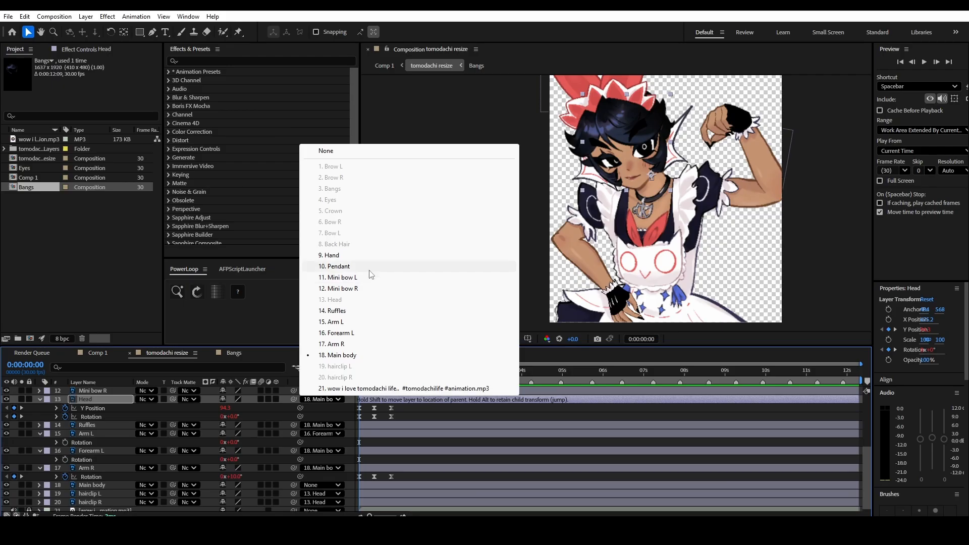
left_click(323, 149)
scroll(92, 485, "down", 1)
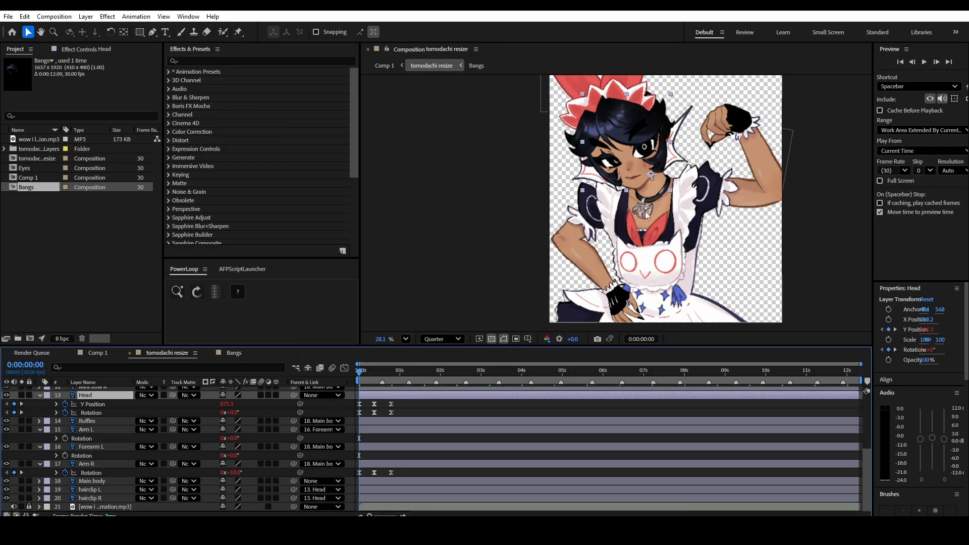
- Reveal the Main body layer's Position and separate its dimensions into X and Y
left_click(98, 480)
key("p")
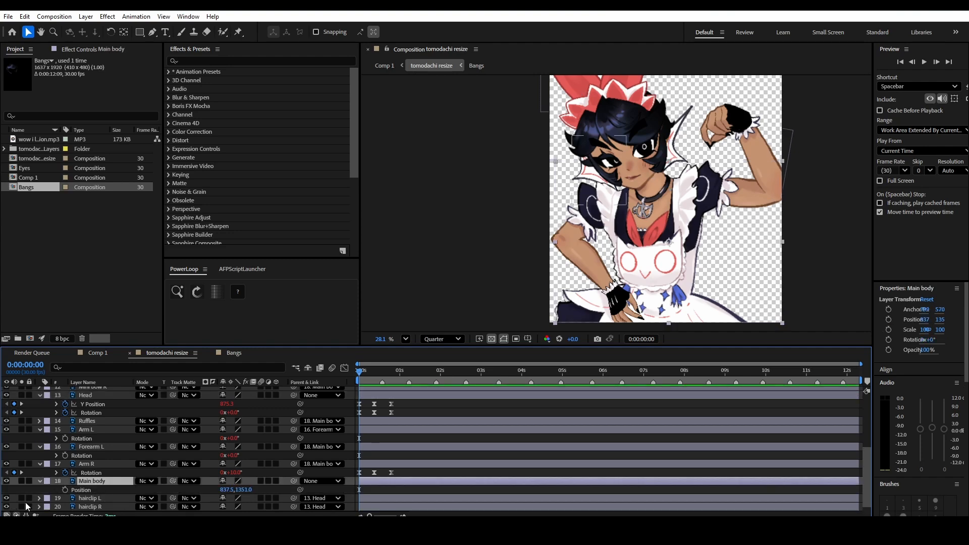
right_click(86, 491)
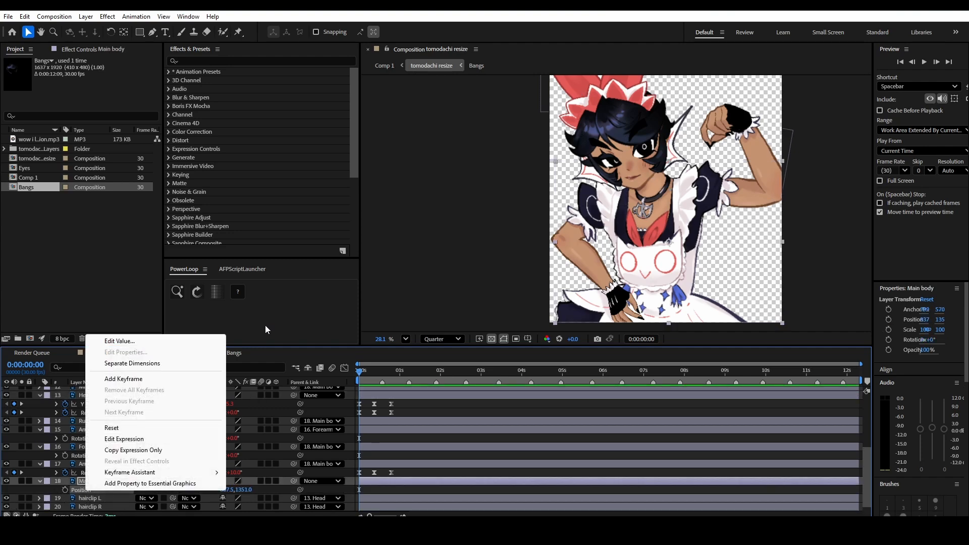
left_click(121, 364)
scroll(110, 483, "down", 2)
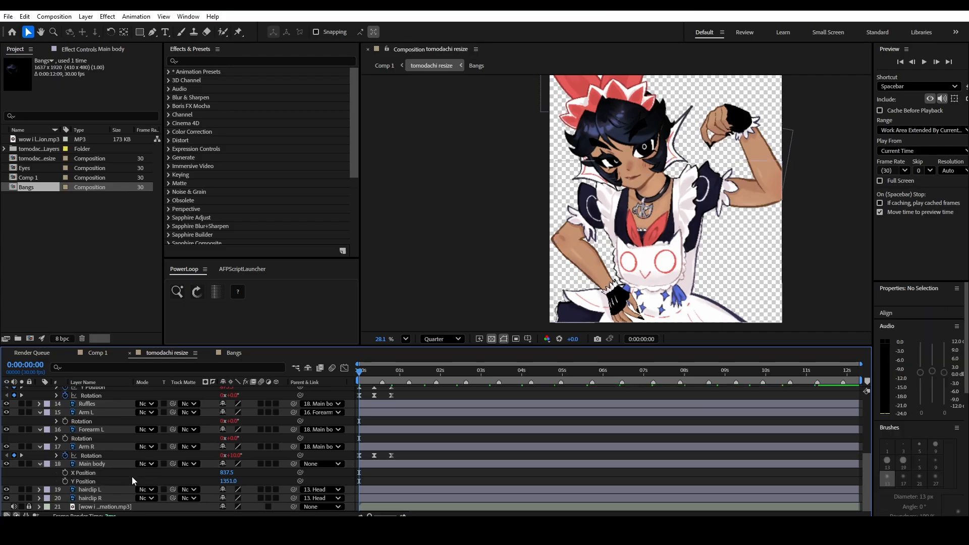
- Add Y Position keyframes to Main body at 0:00:00:00 and 0:00:00:24
left_click(95, 481)
left_click(92, 474)
left_click(101, 481)
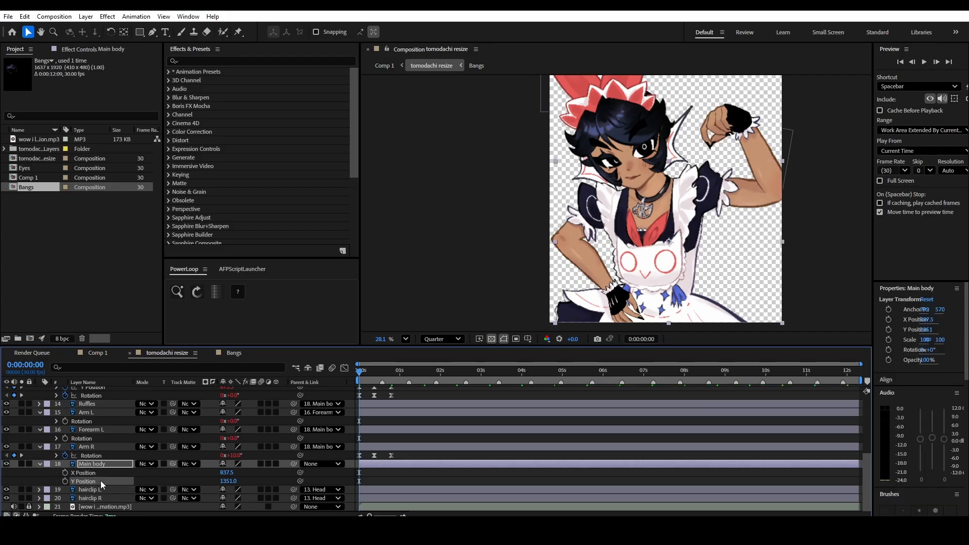
left_click(93, 472)
left_click(91, 481)
left_click(64, 482)
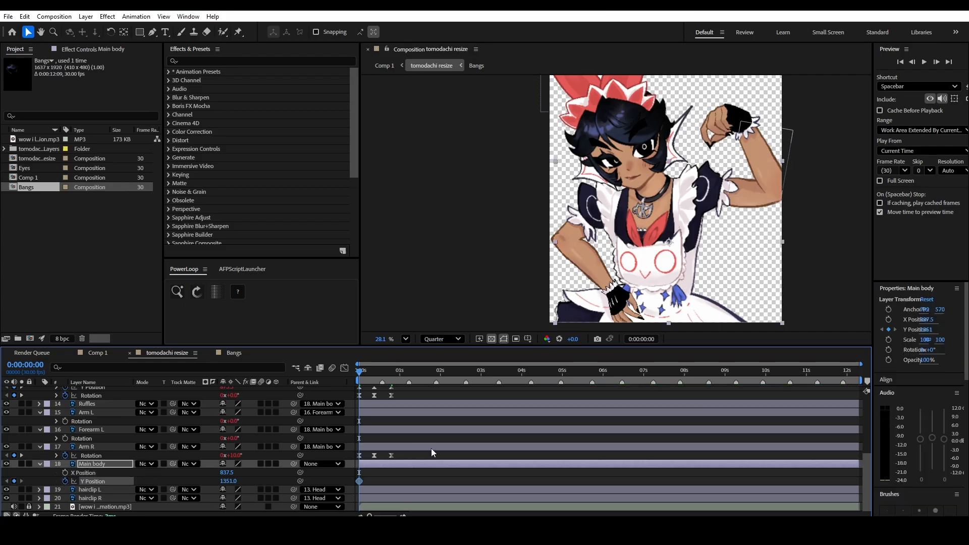
left_click(390, 376)
left_click(13, 481)
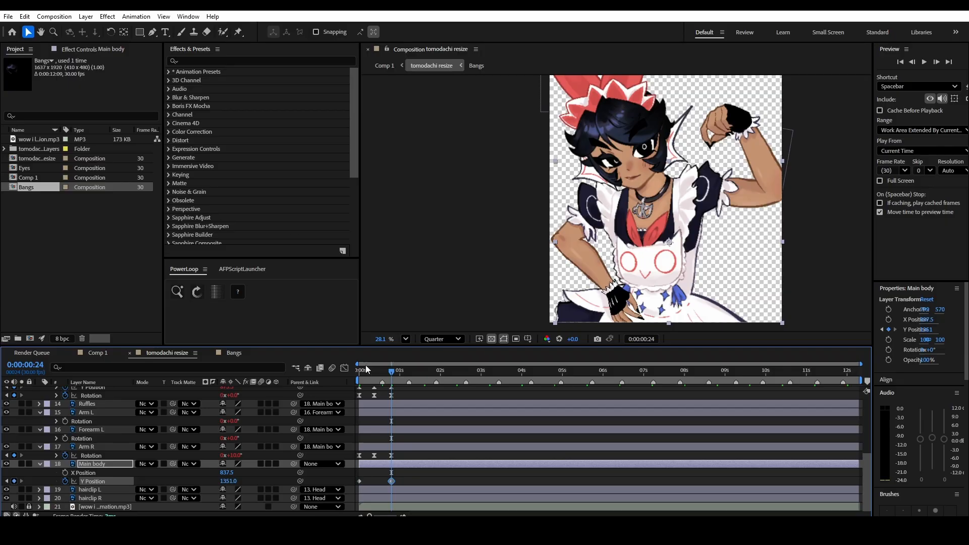
- Set Main body's Y Position to 1332 at 0:00:00:11 and apply Easy Ease to its keyframes
left_click(374, 375)
left_click_drag(228, 481, 218, 480)
scroll(631, 127, "down", 3)
key("F9")
- Stretch the outer easing handles of Main body's Y Position value curve to make a sharper dip, and preview from the start
left_click(344, 368)
key("equal")
key("equal")
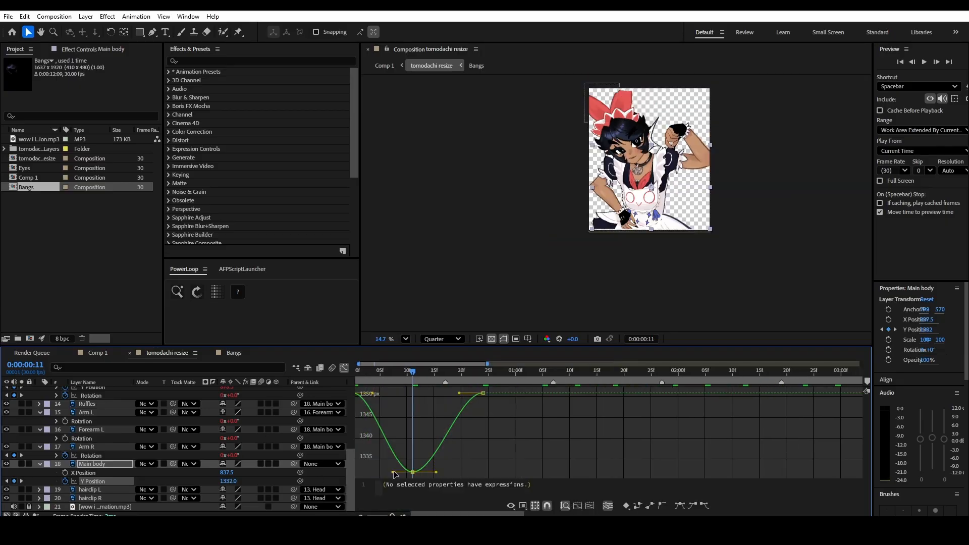
left_click_drag(466, 393, 426, 392)
key("Home")
key("space")
- Loop Main body's Y Position with PowerLoop's LoopOut cycle expression and preview the whole character at 25% magnification
key("space")
left_click(197, 291)
left_click(517, 411)
key("Home")
key("space")
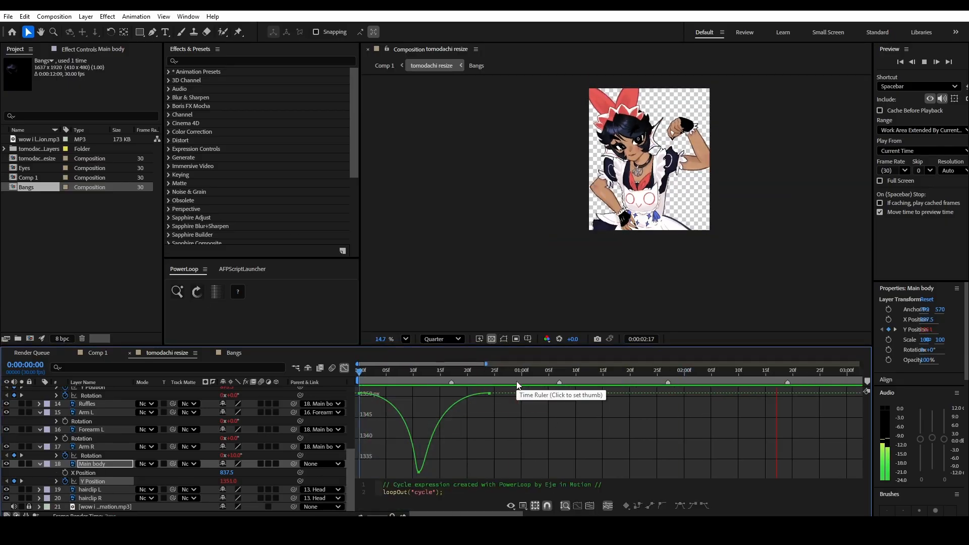
key("space")
key("Home")
left_click(406, 338)
left_click(420, 213)
key("space")
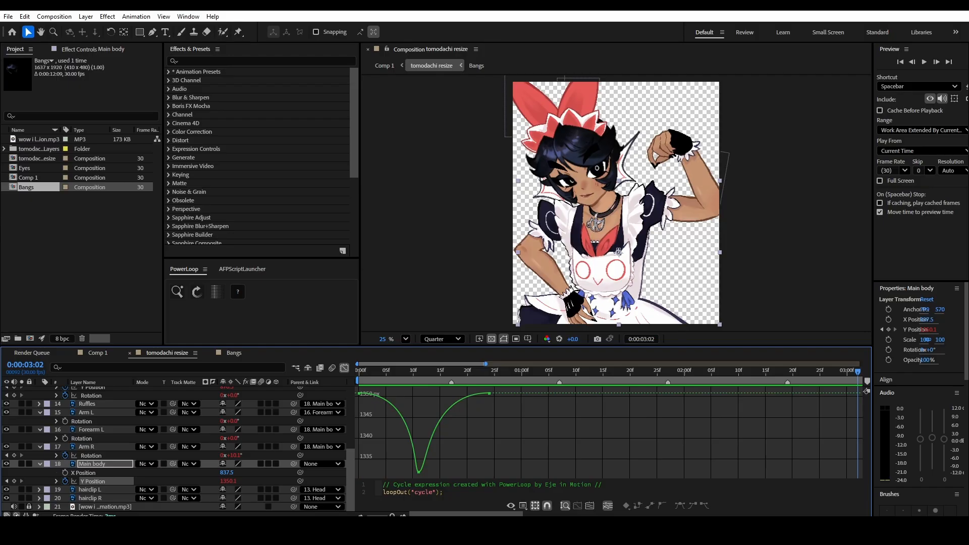
- Open the Eyes precomposition and frame both eyes closely in the viewer
scroll(91, 429, "up", 5)
left_click(89, 417)
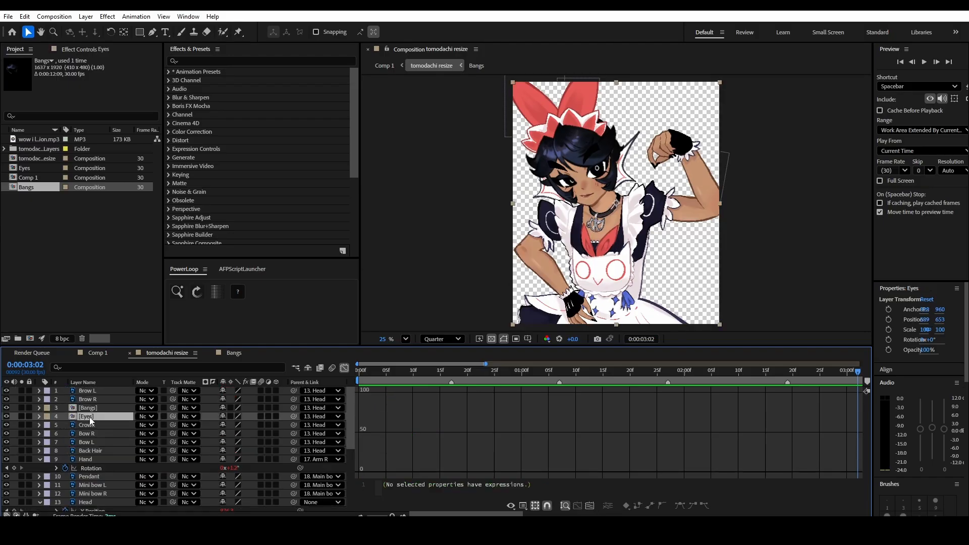
double_click(89, 417)
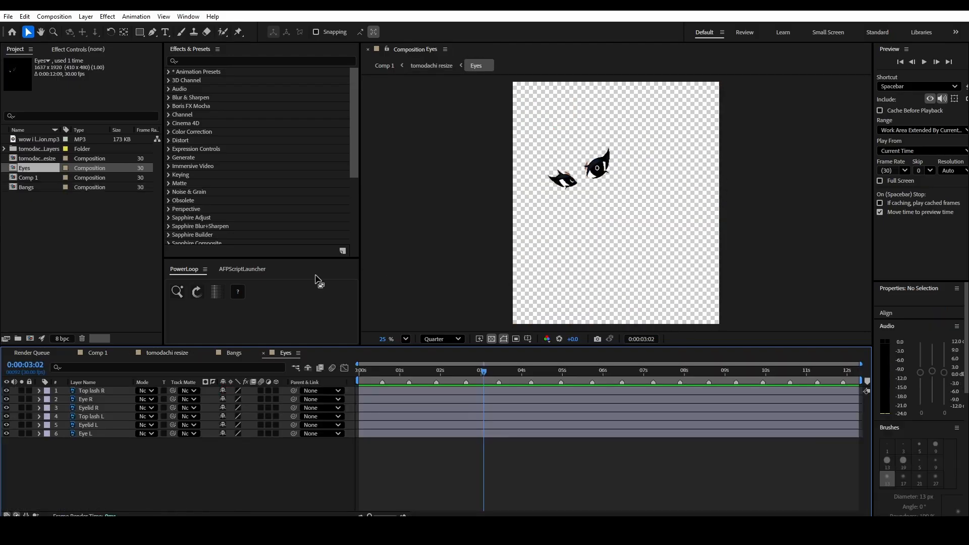
scroll(600, 151, "up", 2)
scroll(699, 212, "up", 1)
left_click_drag(700, 196, 820, 245)
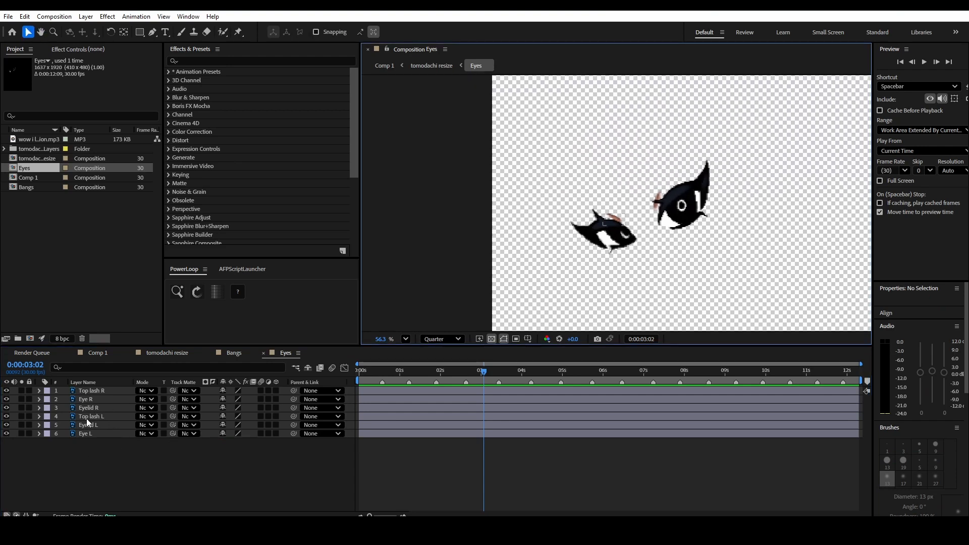
- Solo the Eye R layer to inspect its artwork alone, and bring the other eye layers back into view
left_click(95, 399)
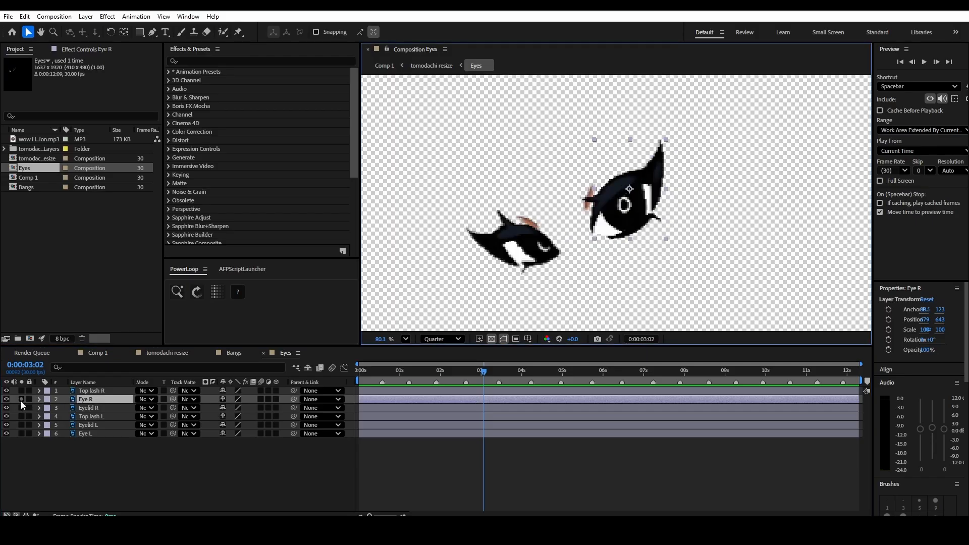
left_click(21, 399)
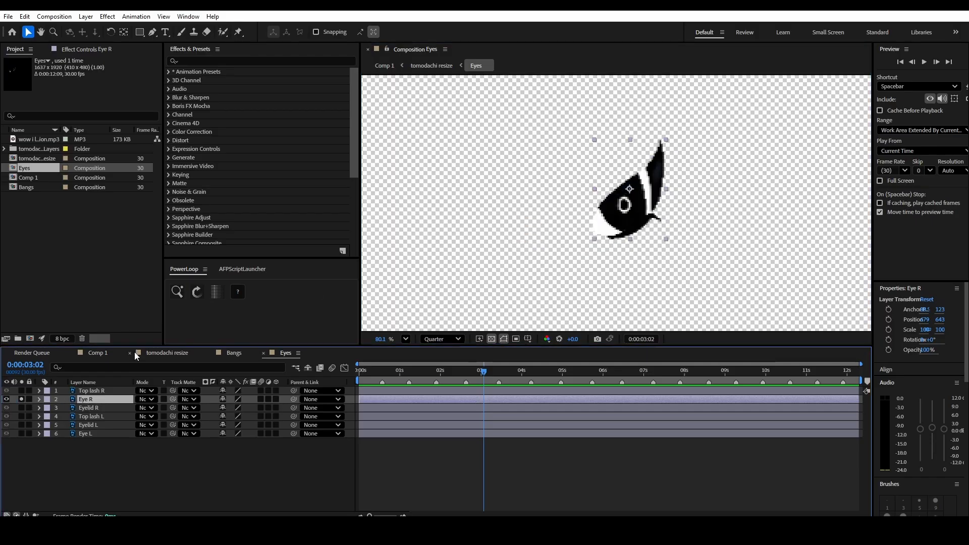
left_click(21, 399)
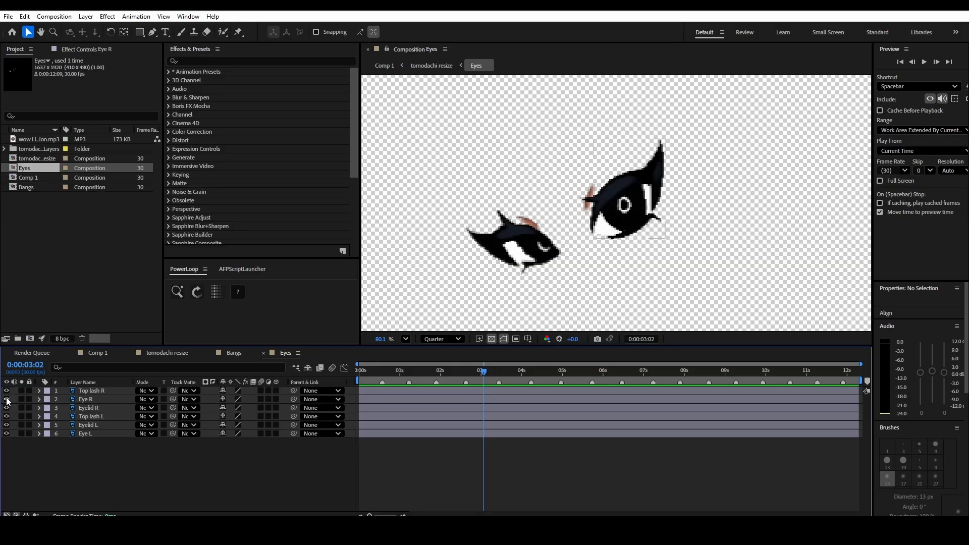
- With Eye R soloed, start a Pen tool mask just outside its upper edge, curving around the pointed lash tip
left_click(152, 32)
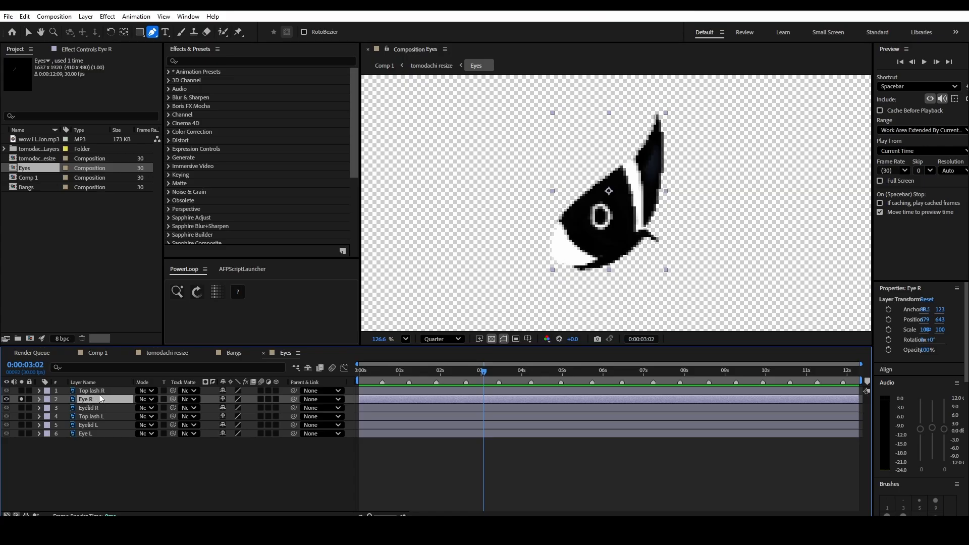
left_click(547, 239)
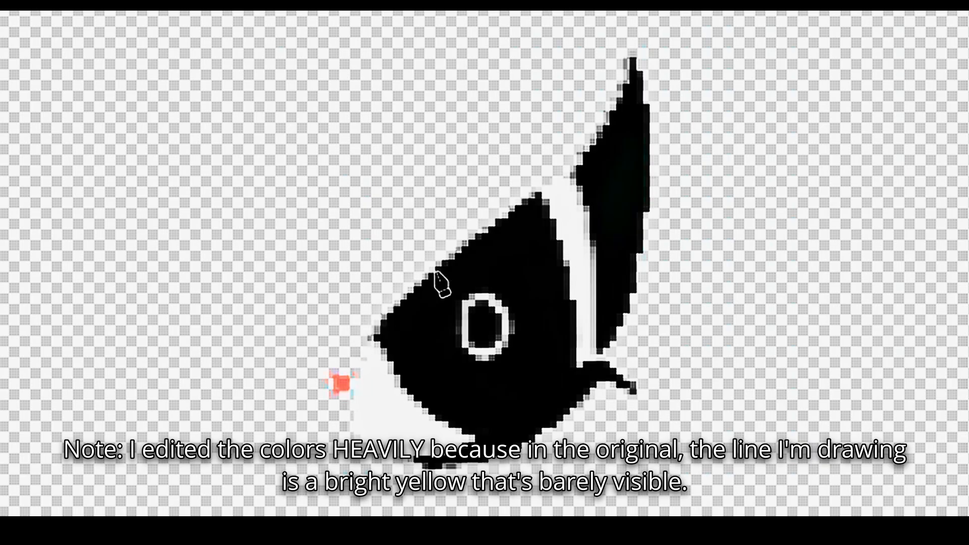
left_click_drag(588, 186, 605, 175)
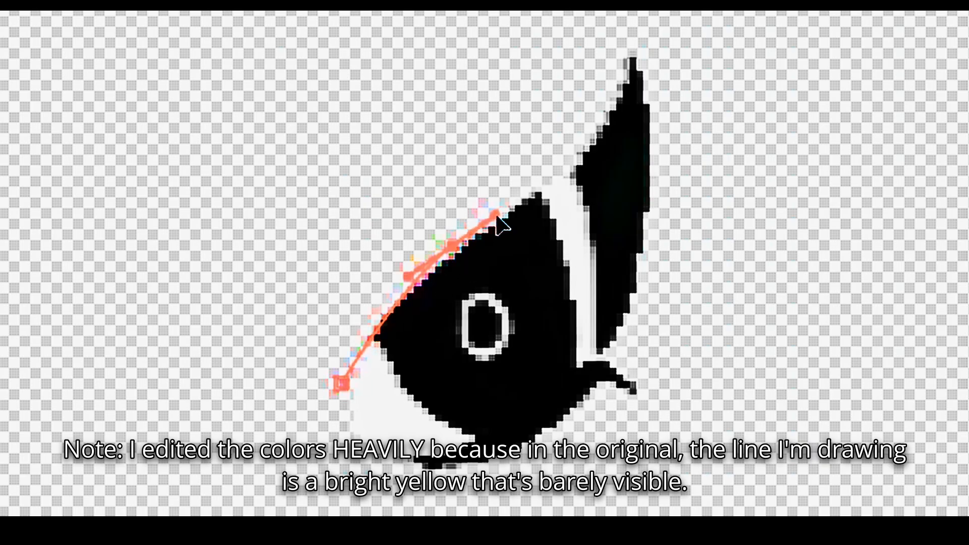
left_click_drag(496, 215, 499, 212)
left_click_drag(559, 154, 590, 117)
left_click_drag(617, 66, 623, 27)
left_click_drag(662, 116, 683, 194)
key("ctrl+z")
key("ctrl+z")
left_click_drag(632, 32, 634, 5)
left_click_drag(661, 117, 661, 146)
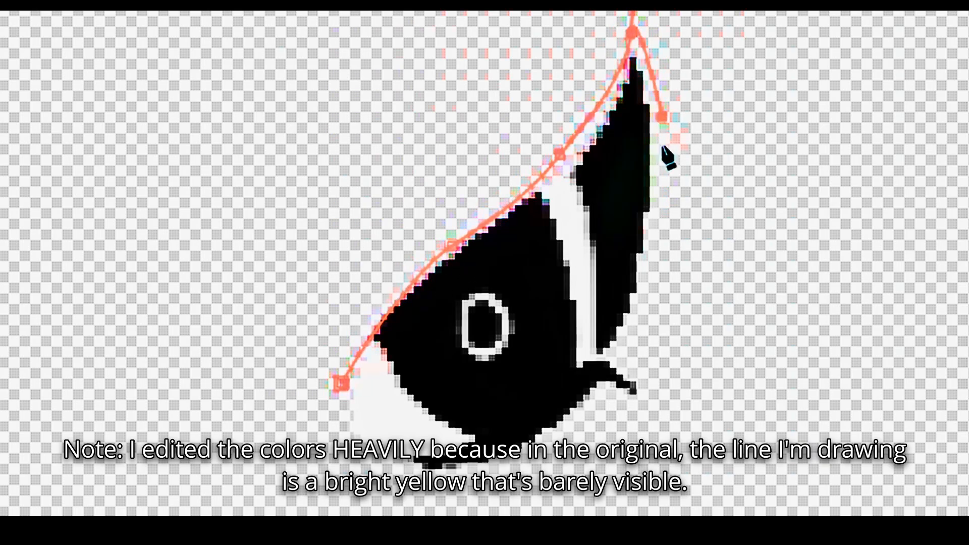
- Continue the mask around Eye R's outer corner and lower edge, close it at the starting point, and turn off the transparency grid
left_click_drag(629, 349, 618, 373)
left_click(649, 399)
left_click(599, 389)
left_click_drag(435, 472, 350, 469)
left_click(341, 383)
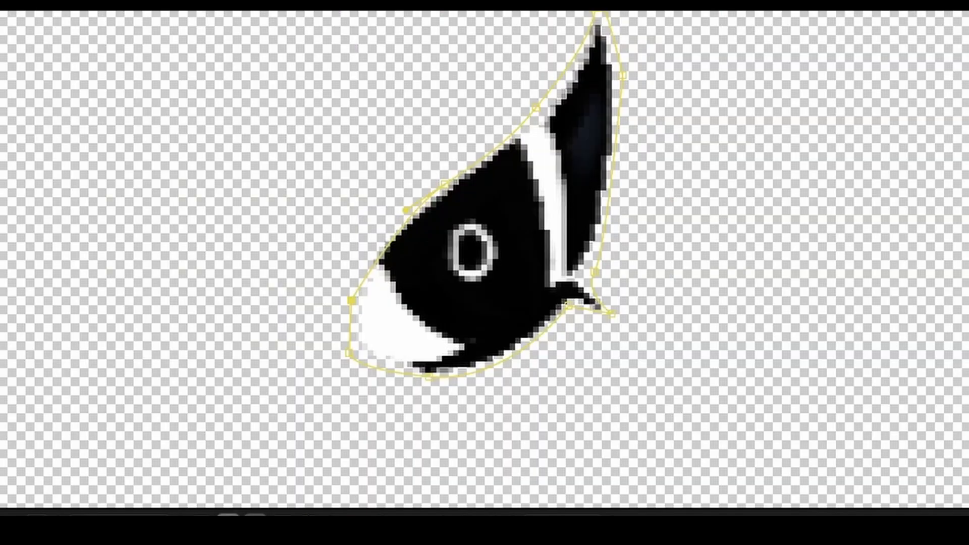
left_click(228, 515)
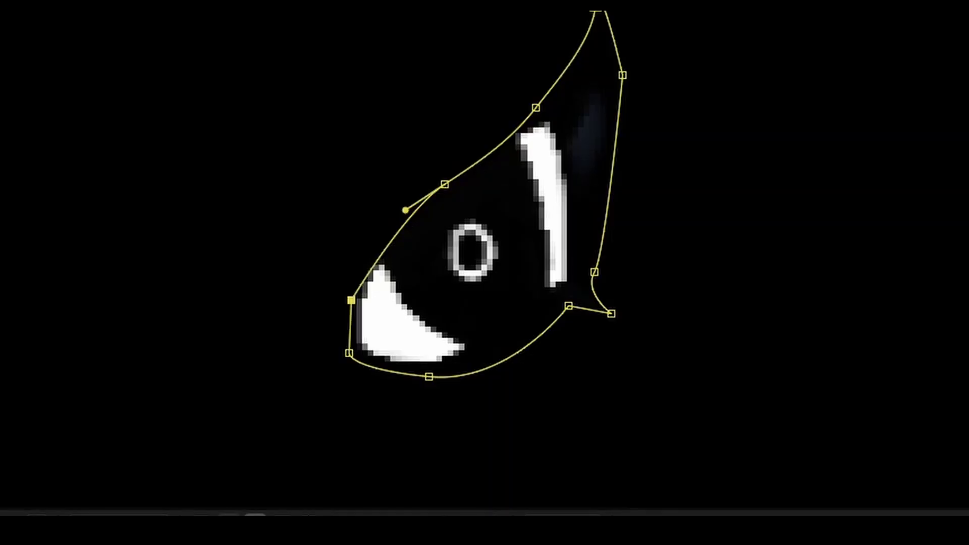
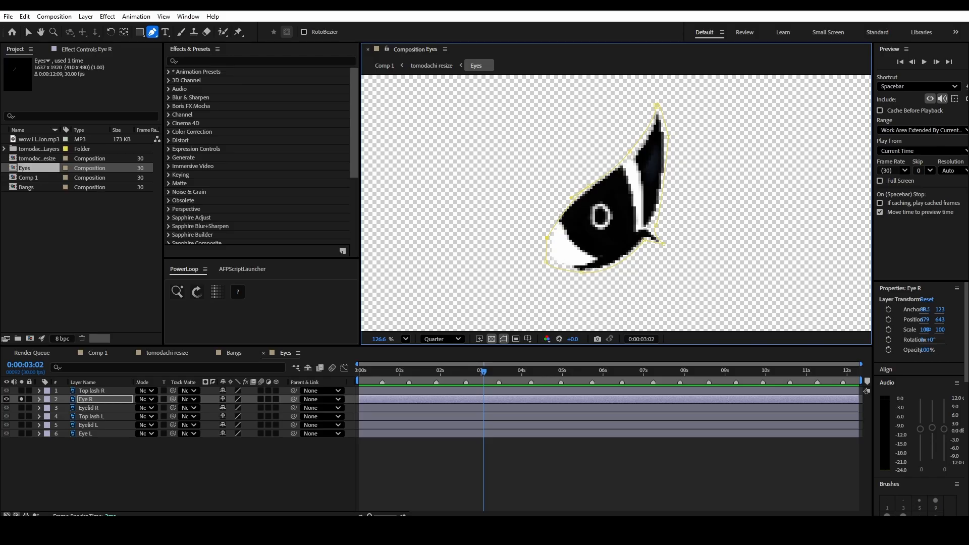
- Go to frame 12 and start keyframing Mask Path on Eye R's Mask 1
double_click(26, 364)
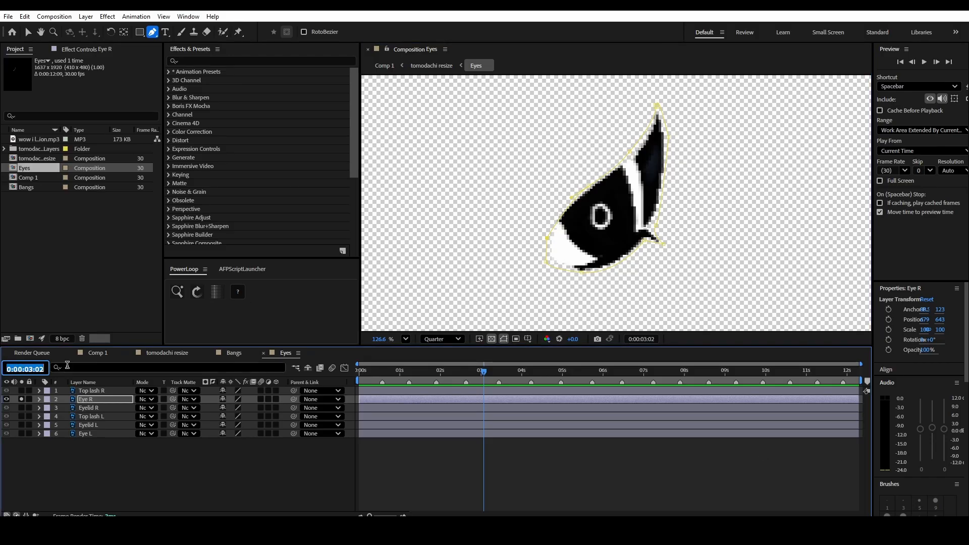
type("12")
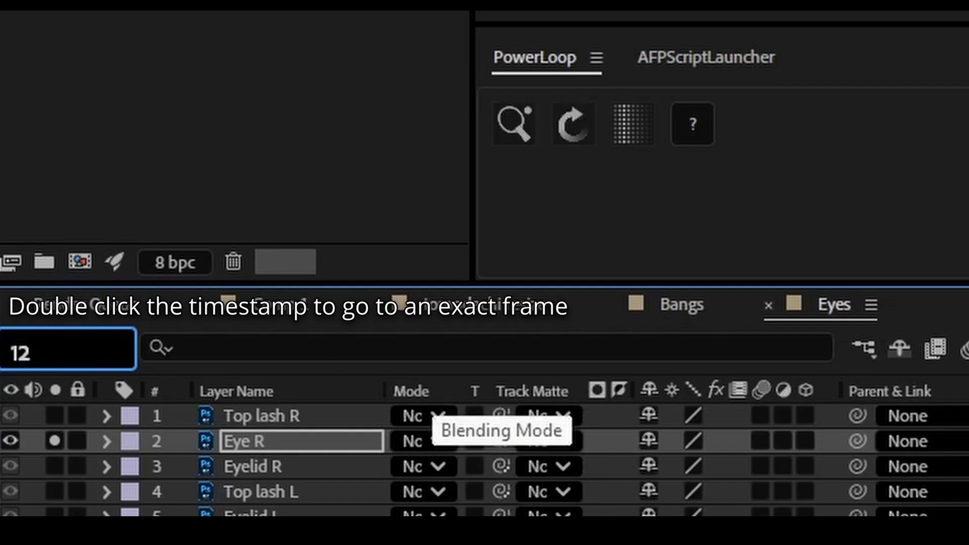
key("Return")
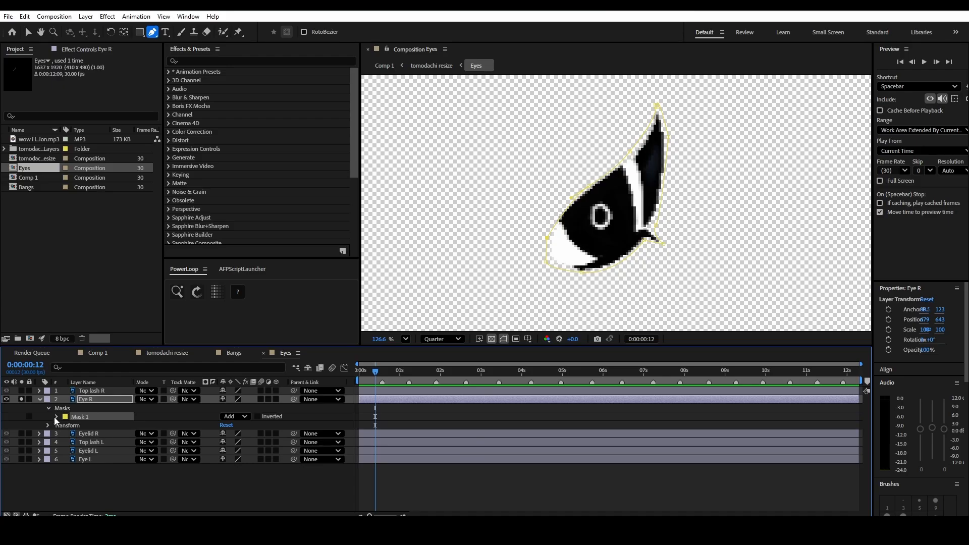
left_click(55, 416)
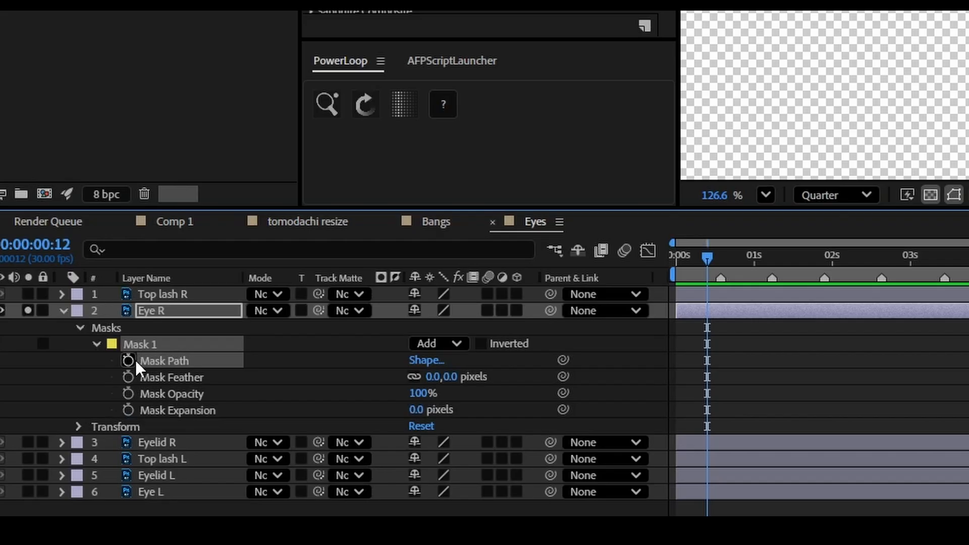
left_click(130, 361)
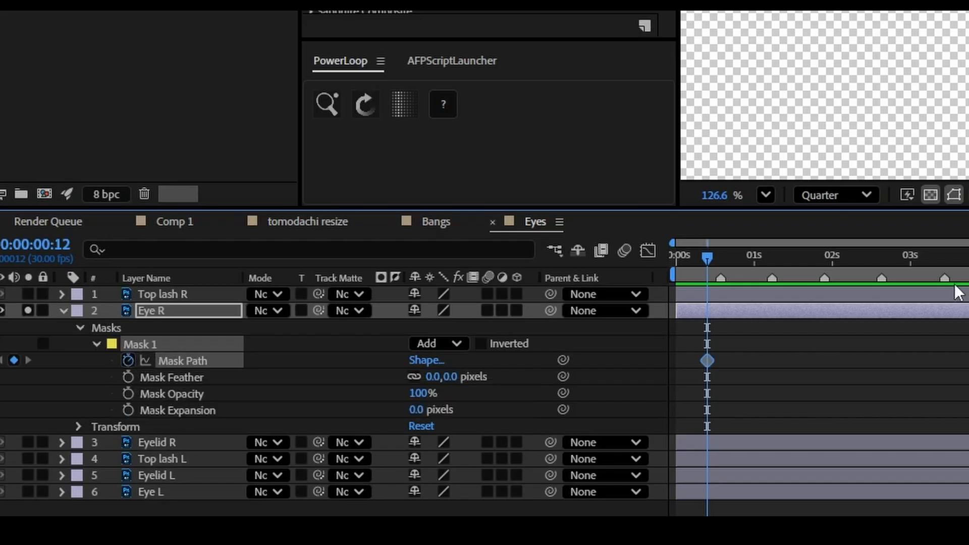
- Add a Mask Path keyframe with the same open-eye shape at frame 0 on Eye R
left_click(677, 258)
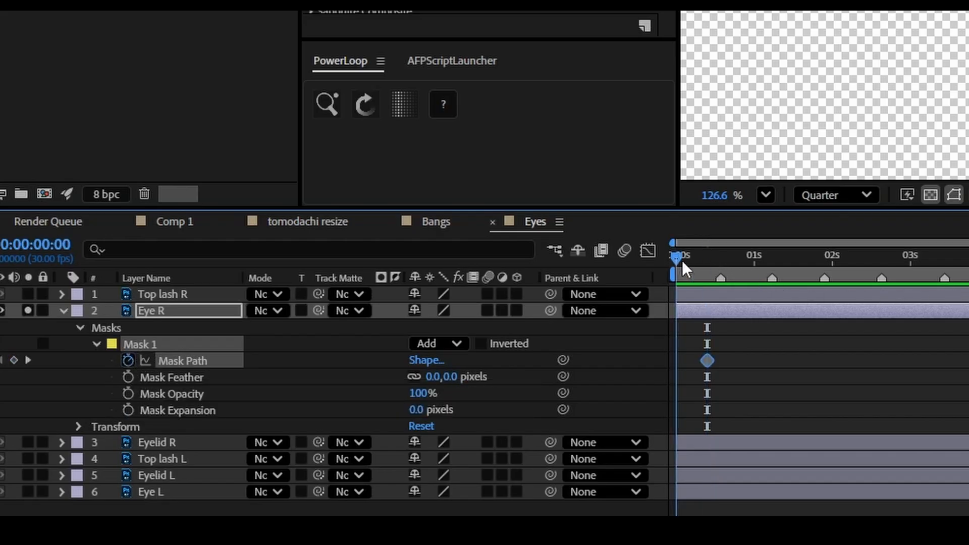
left_click(14, 360)
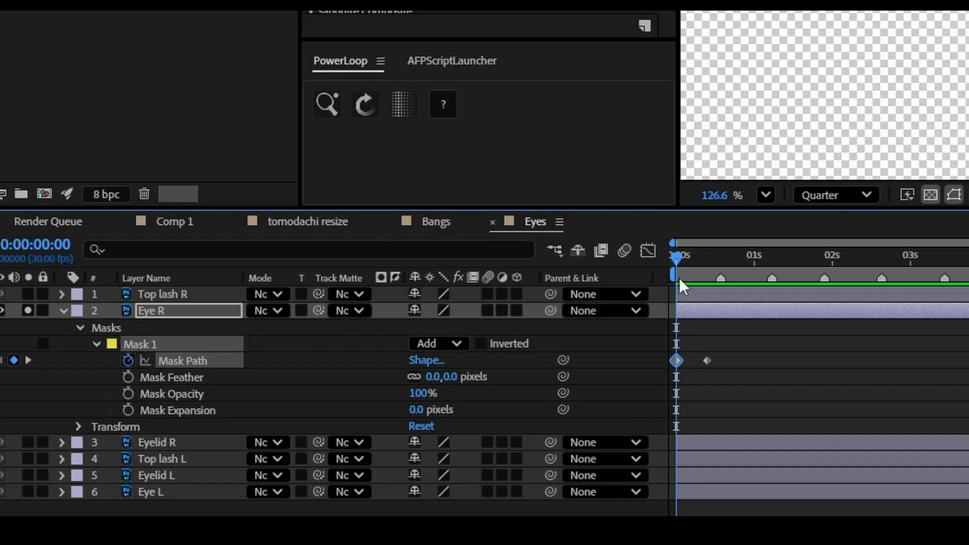
left_click(708, 257)
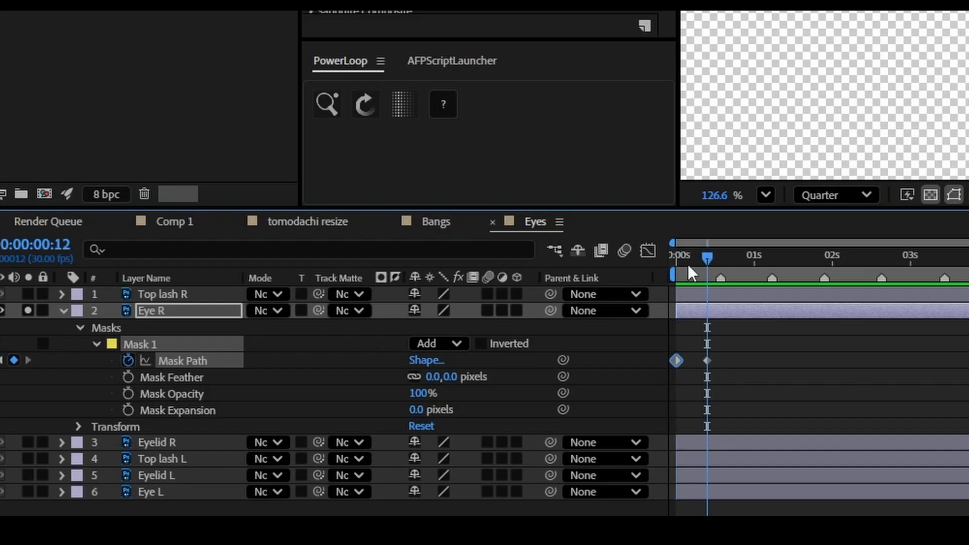
left_click_drag(688, 264, 635, 271)
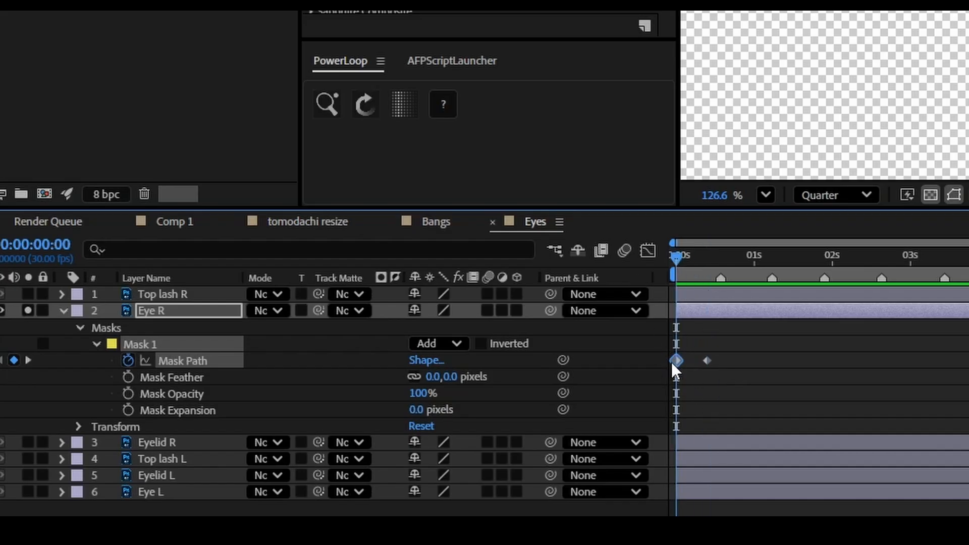
- Add a middle Mask Path keyframe on Eye R at frame 6, then clear the selection
scroll(686, 370, "up", 5)
scroll(686, 370, "down", 3)
scroll(685, 370, "left", 2)
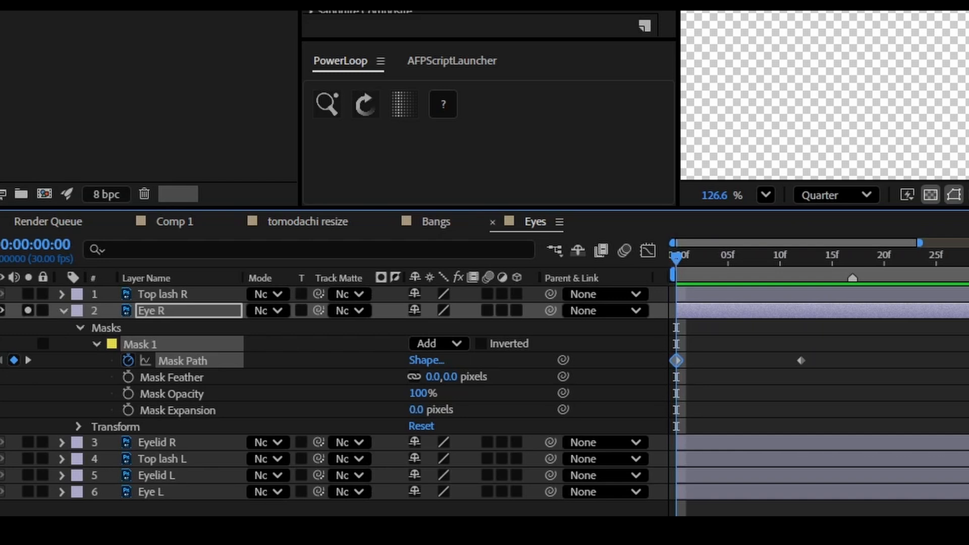
mouse_move(736, 259)
left_mouse_down()
mouse_move(744, 263)
mouse_move(737, 265)
left_mouse_up()
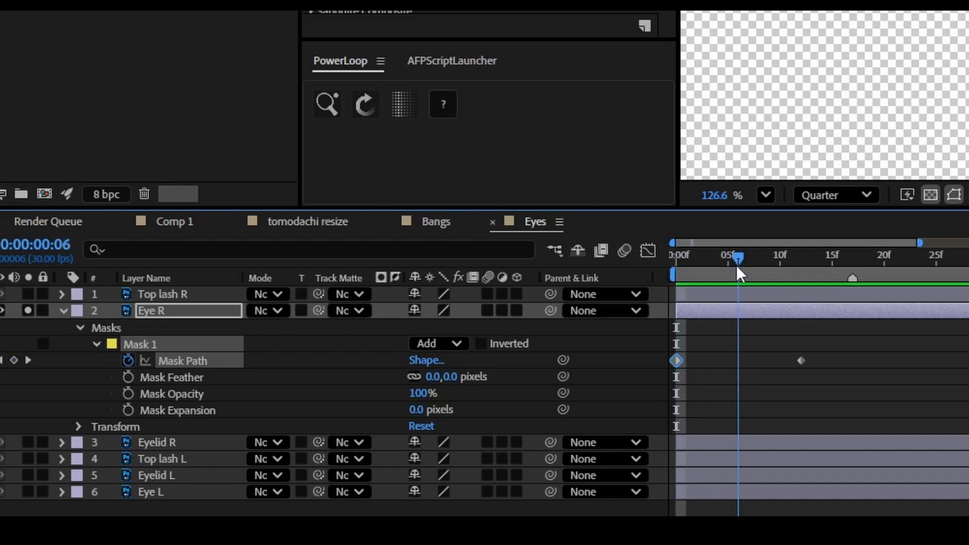
left_click(16, 362)
left_click(845, 335)
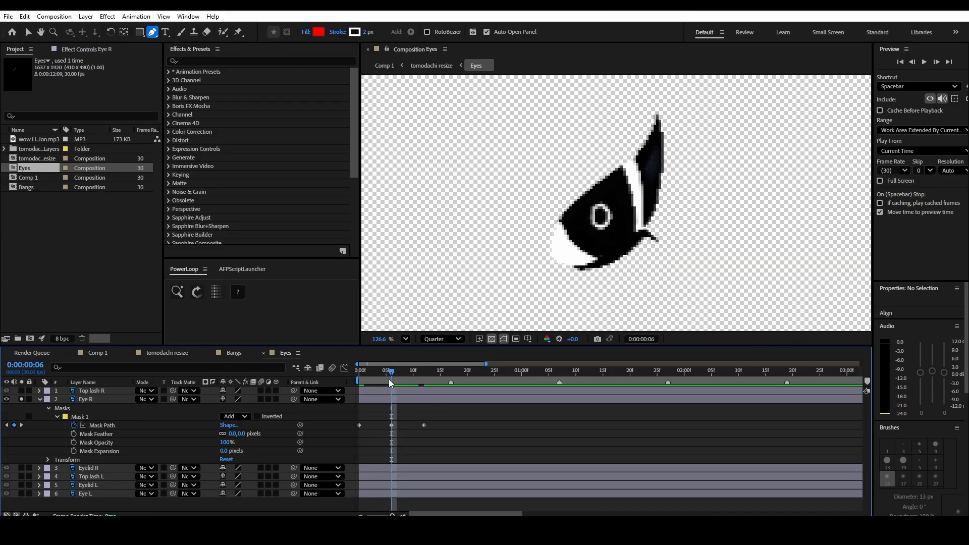
- At frame 6, pull the points of Eye R's upper mask edge down toward the lower lid to close the eye, and preview the blink
left_click(81, 399)
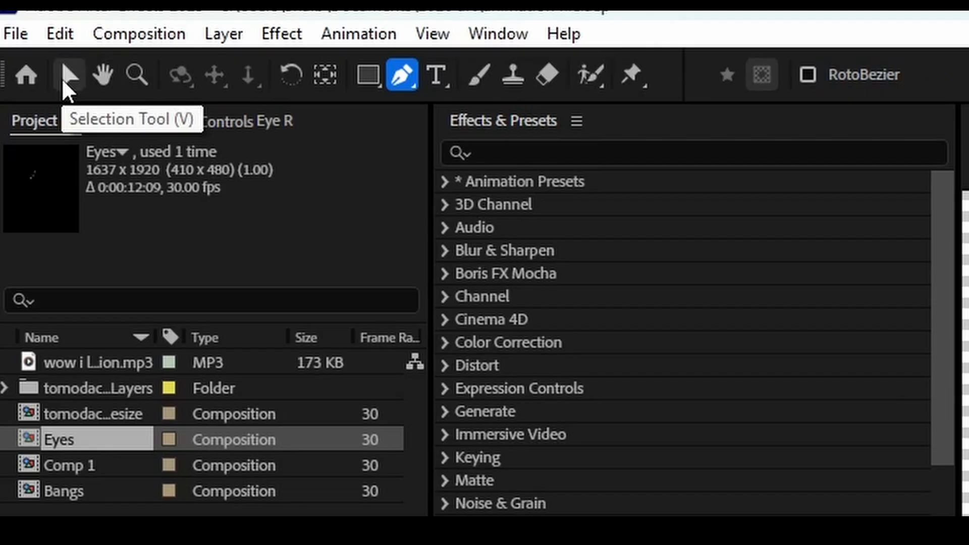
left_click(64, 80)
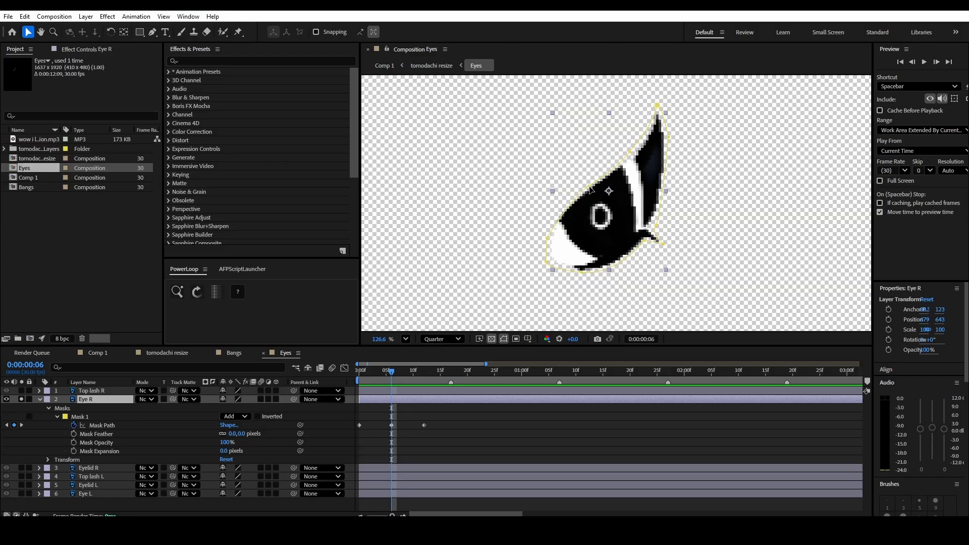
left_click_drag(588, 185, 614, 251)
left_click_drag(307, 384, 367, 455)
left_click_drag(574, 65, 581, 35)
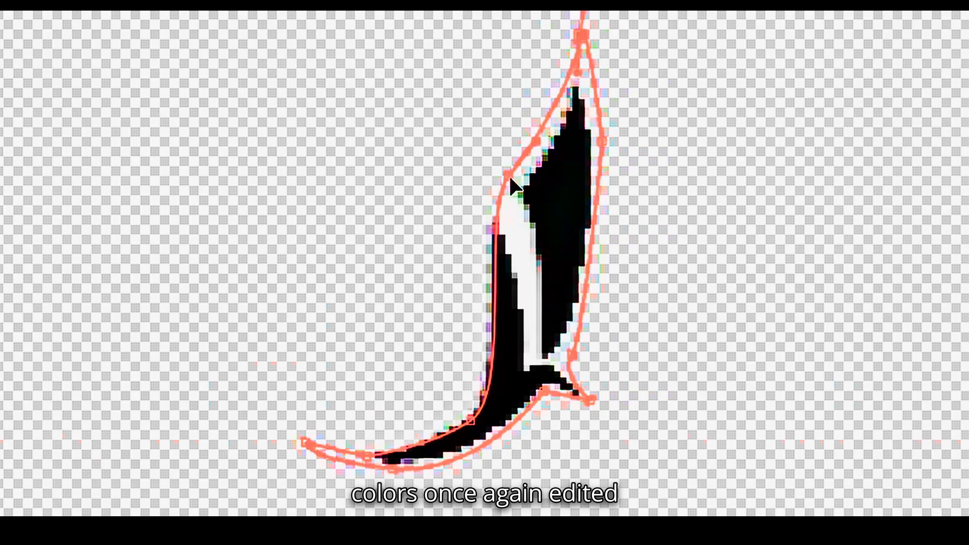
mouse_move(509, 175)
left_mouse_down()
mouse_move(549, 264)
mouse_move(555, 336)
mouse_move(568, 212)
mouse_move(559, 328)
left_mouse_up()
key("space")
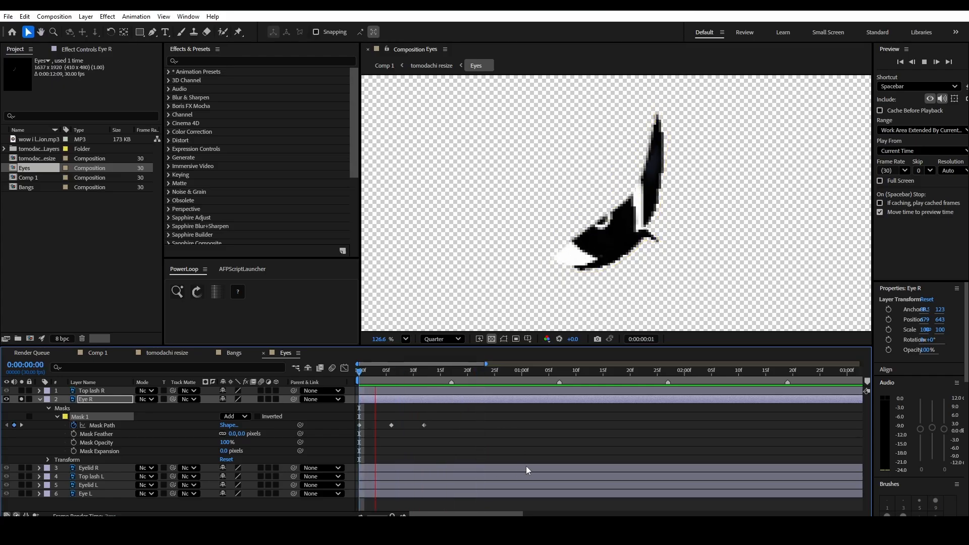
key("space")
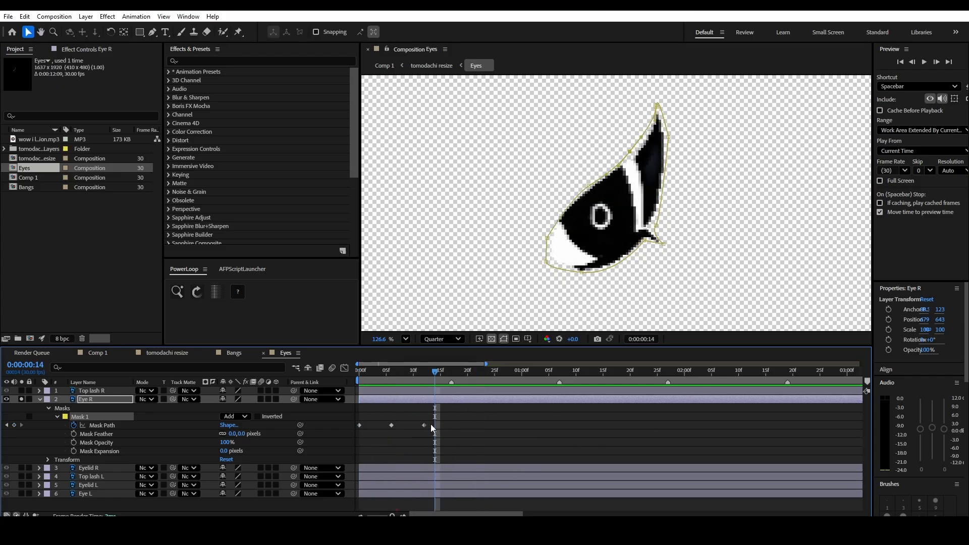
- Add another Mask Path keyframe on Eye R at 0:00:01:02 to hold the open-eye shape before the next blink
left_click_drag(428, 374, 425, 389)
left_click(483, 427)
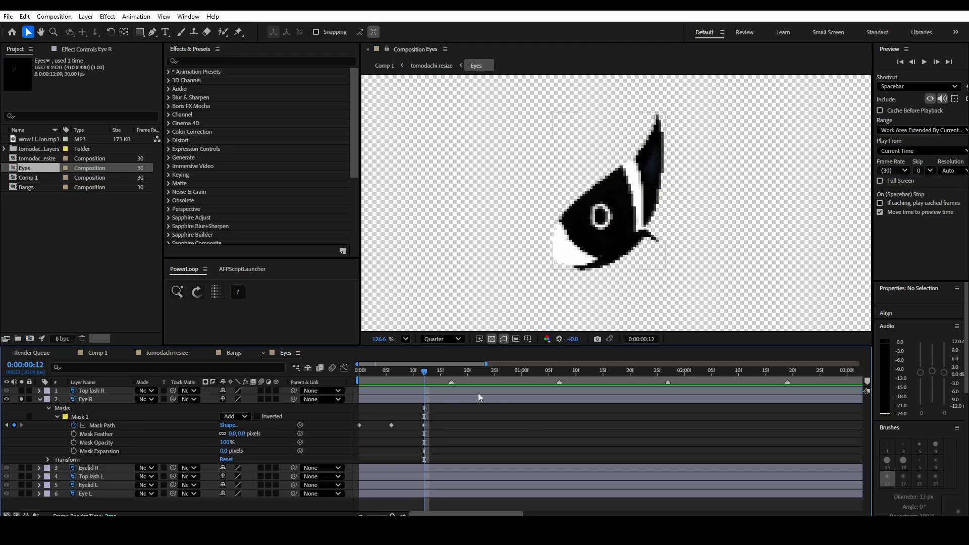
left_click_drag(425, 376, 401, 385)
scroll(476, 409, "down", 5)
scroll(388, 416, "up", 7)
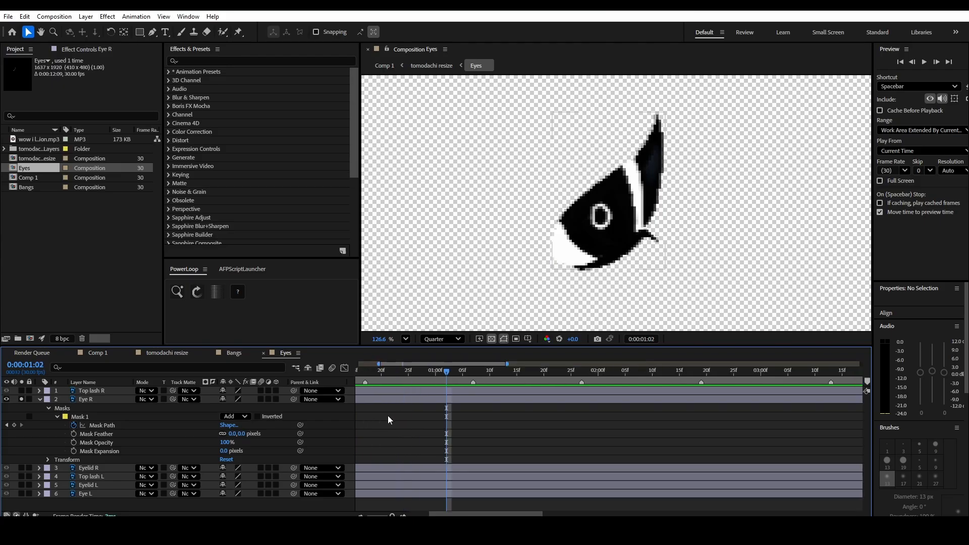
scroll(388, 415, "down", 5)
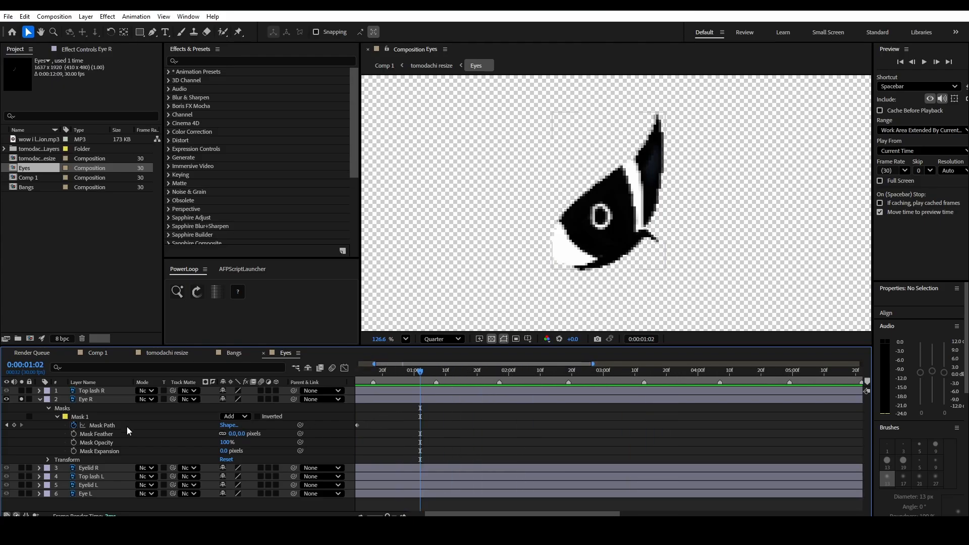
left_click(14, 426)
left_click_drag(439, 513, 424, 513)
left_click(425, 365)
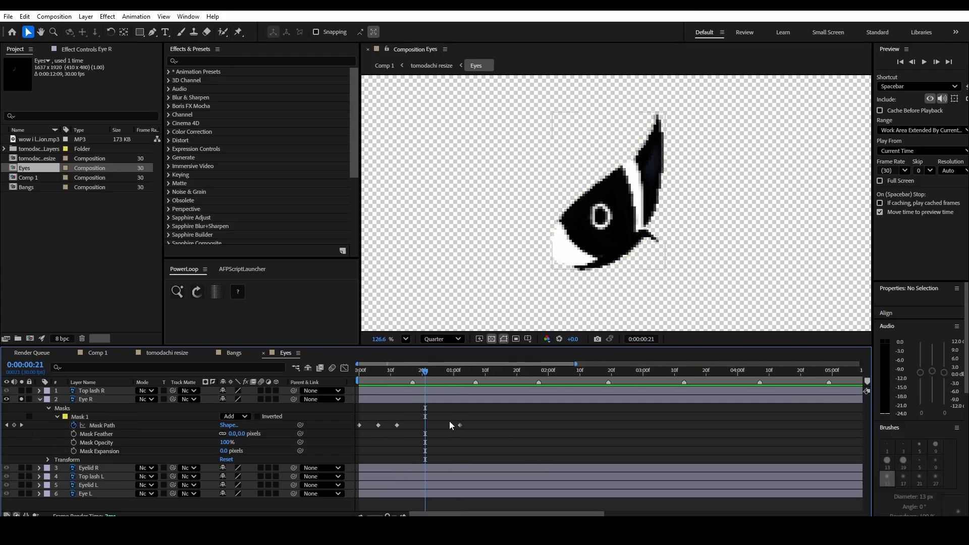
- Apply Easy Ease to Eye R's Mask Path keyframes at frames 0, 6 and 12 and show them in the Graph Editor
left_click_drag(426, 372, 403, 374)
left_click_drag(405, 428, 343, 432)
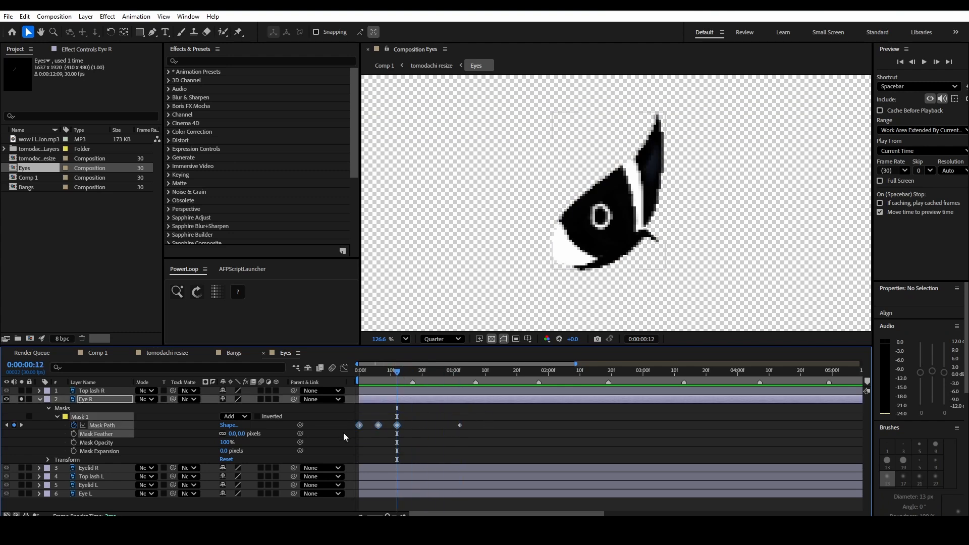
left_click(344, 368)
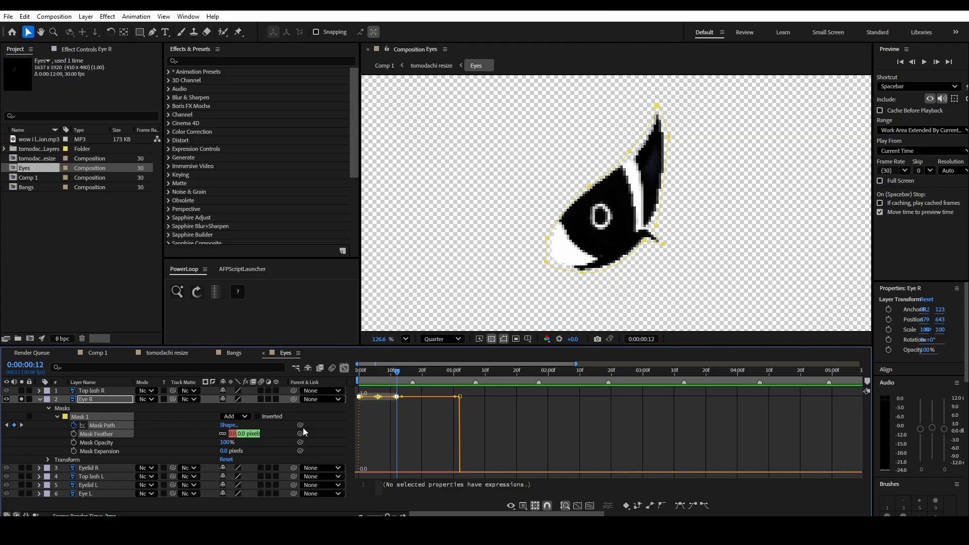
left_click(404, 410)
left_click_drag(350, 395, 352, 392)
key("F9")
left_click(423, 439)
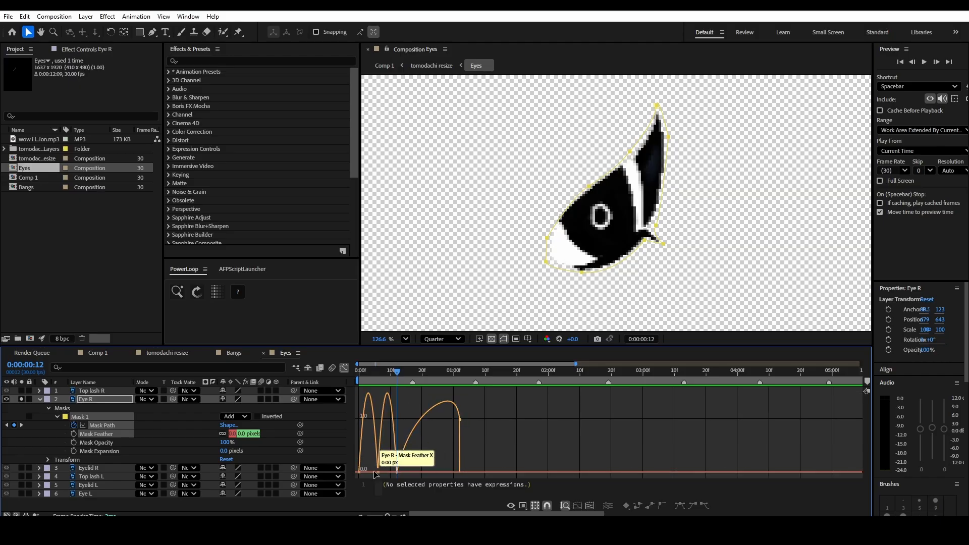
- Extend the speed handles of the frame 0 and frame 12 mask keyframes toward frame 6 so the blink speed peaks sharply there
scroll(373, 471, "up", 2)
scroll(526, 465, "left", 2)
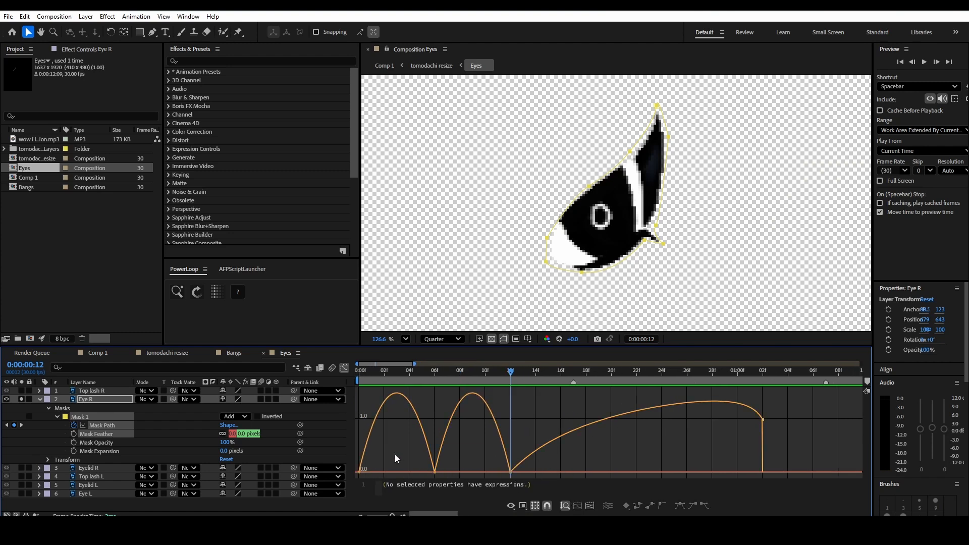
left_click(359, 472)
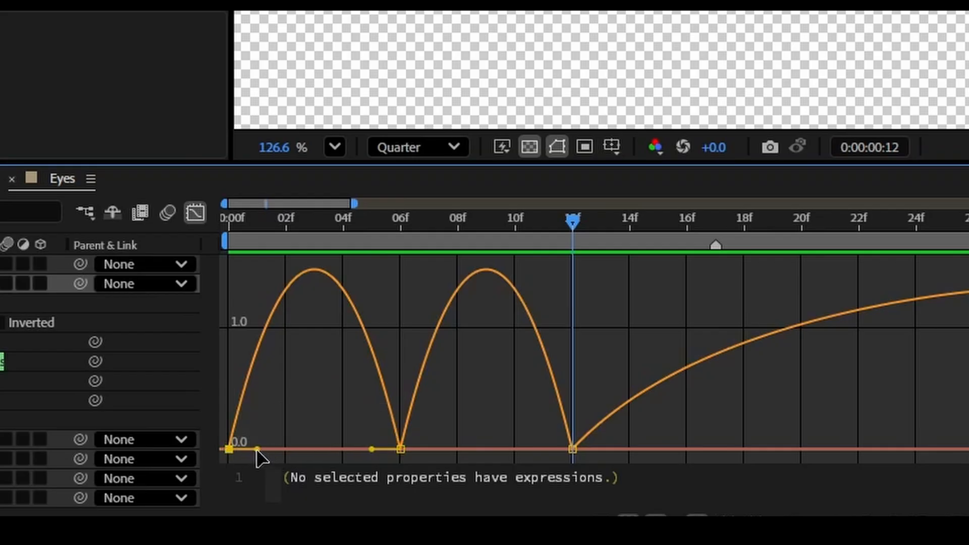
left_click_drag(371, 472, 428, 472)
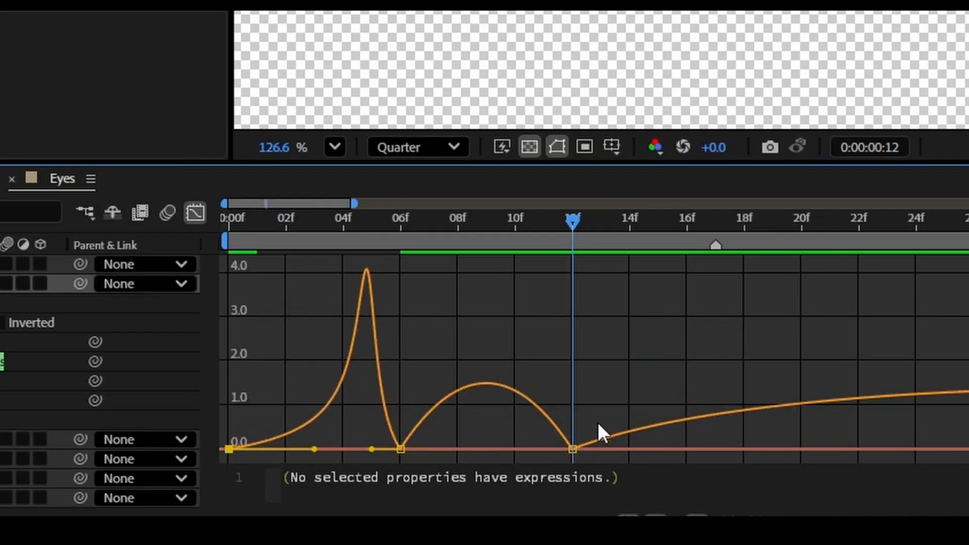
left_click(549, 449)
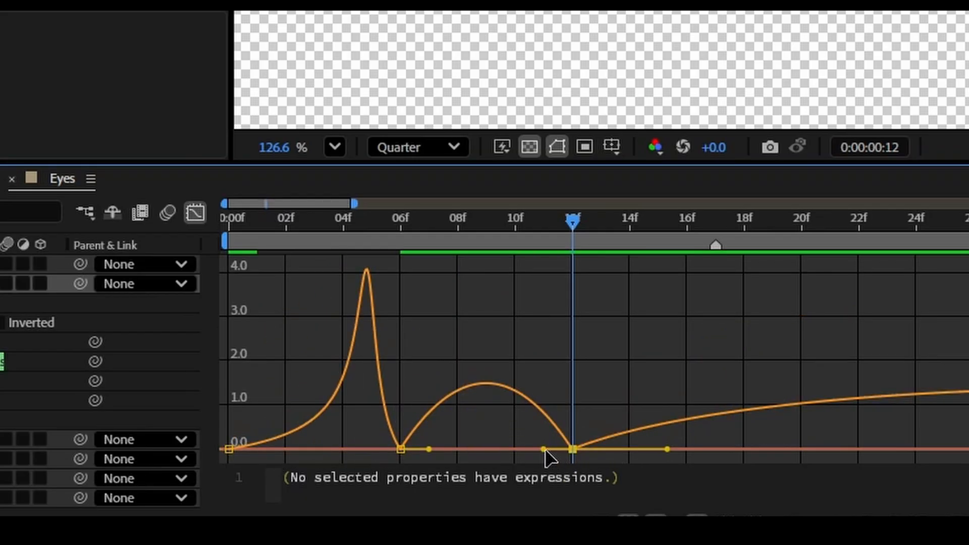
left_click_drag(545, 449, 387, 452)
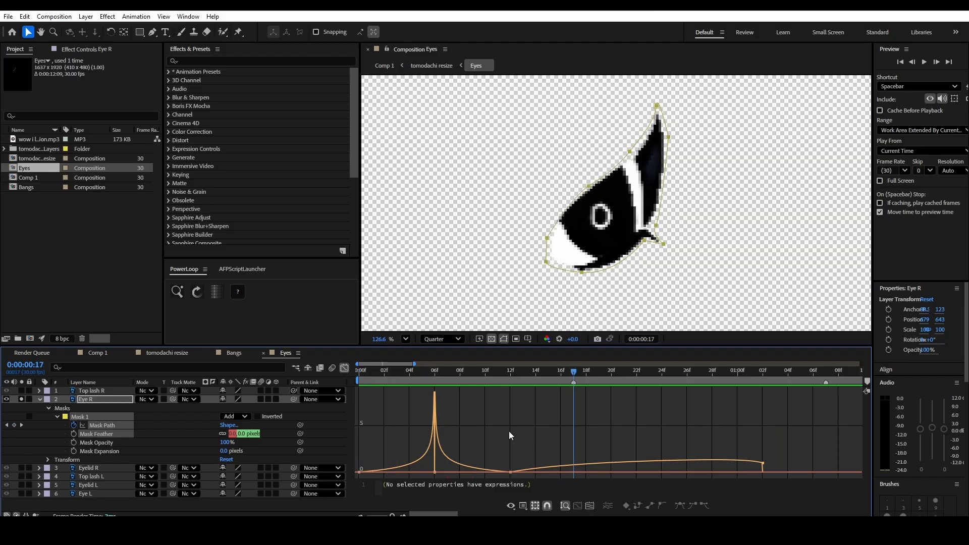
- Turn off Eye R's solo and start keyframing Position on the Top lash R layer at frame 0
key("Home")
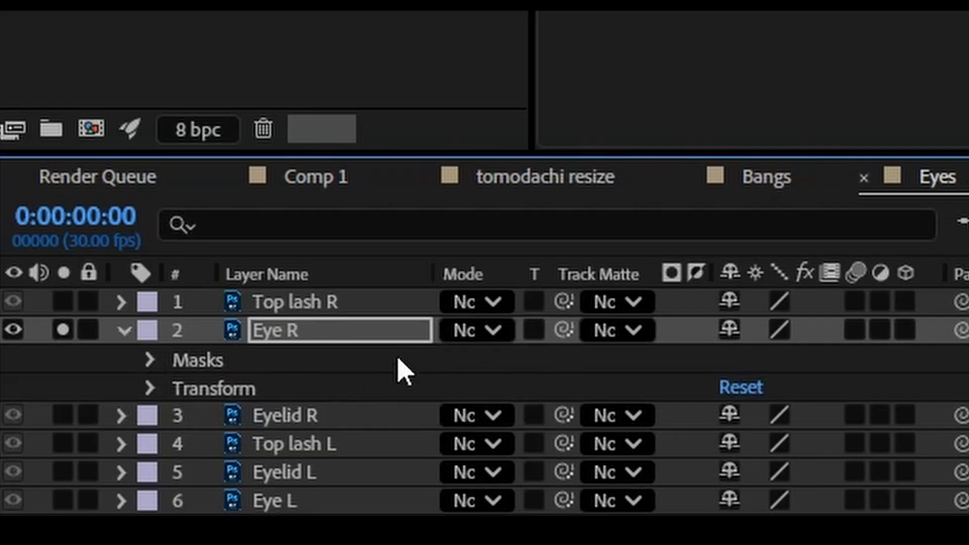
left_click(93, 392)
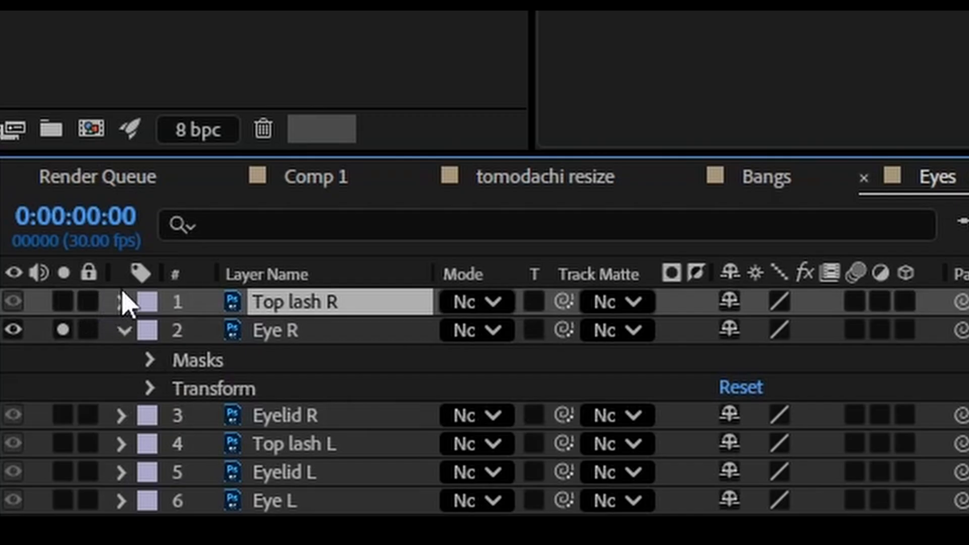
left_click(63, 329)
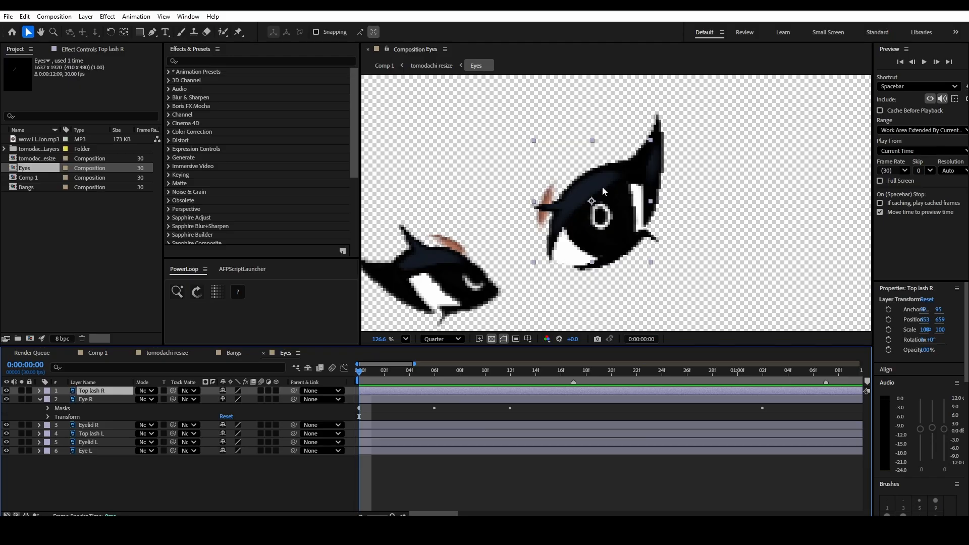
key("p")
key("p")
key("p")
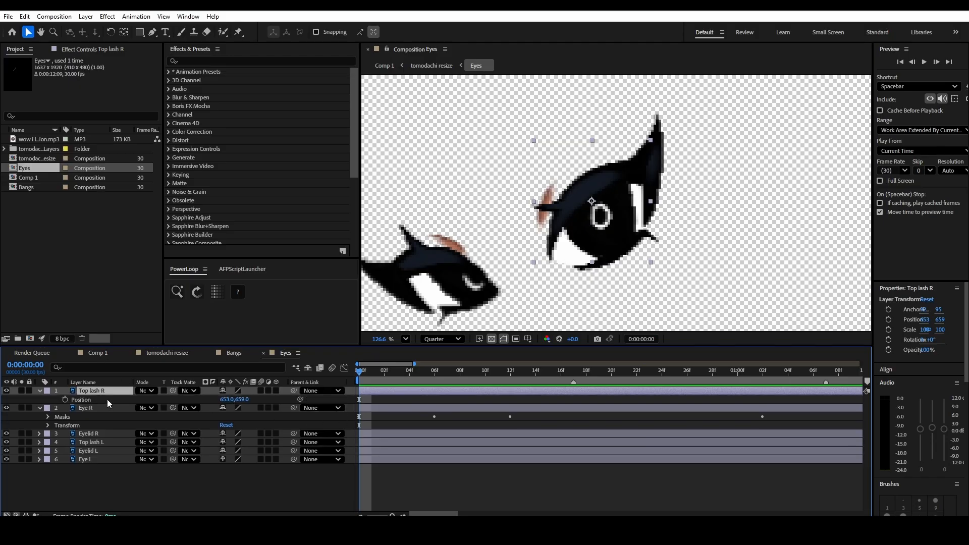
left_click(65, 399)
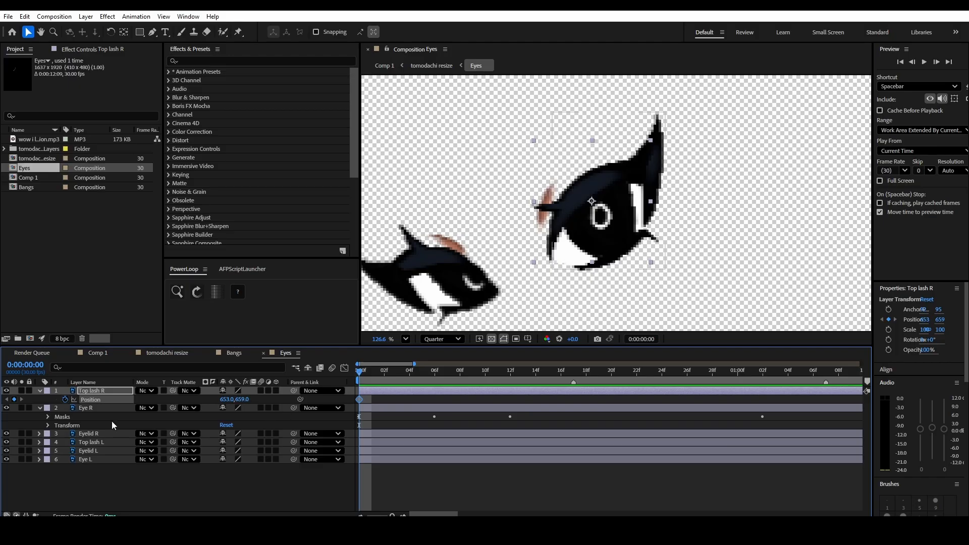
- Show Eye R's Mask Path keyframes as a timing reference and add a Top lash R Position keyframe at frame 6
left_click(90, 409)
key("m")
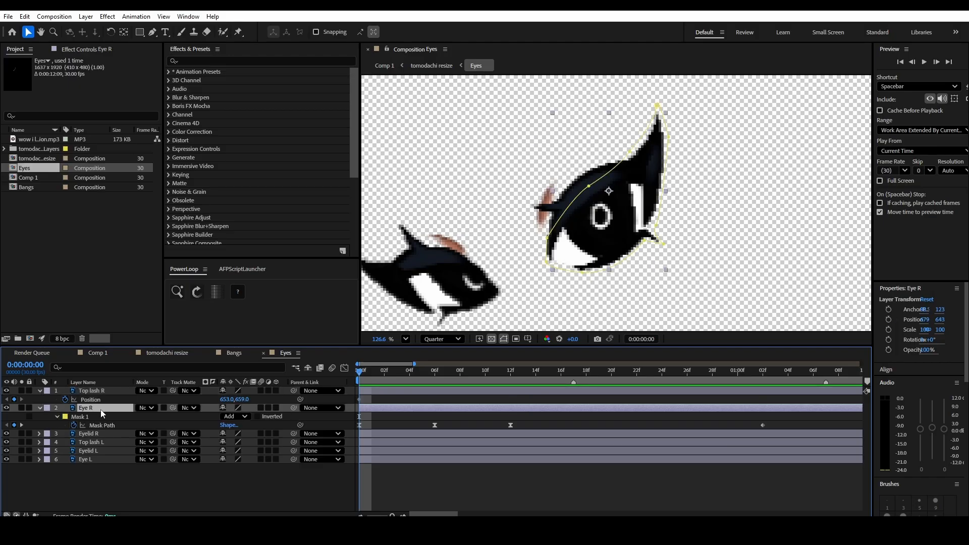
left_click_drag(415, 373, 511, 373)
left_click(14, 400)
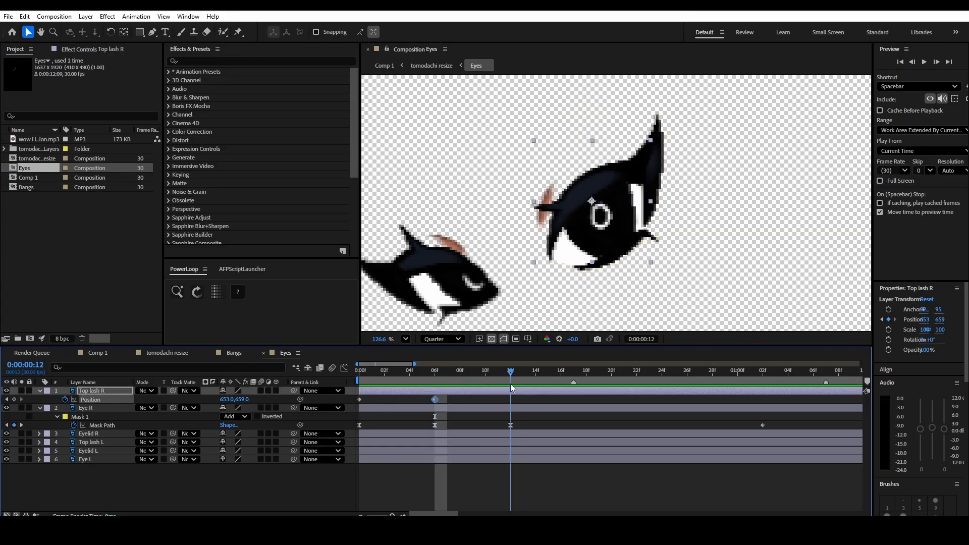
- Add a Top lash R Position keyframe at frame 12 and lower the lash at frame 6 to about 682.2, 695.3
left_click(14, 399)
left_click(439, 374)
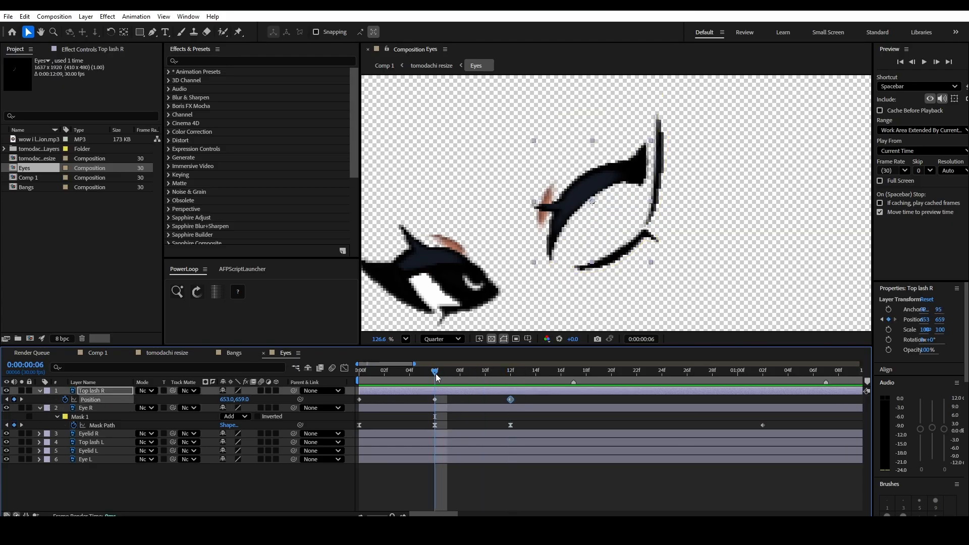
left_click_drag(585, 193, 603, 217)
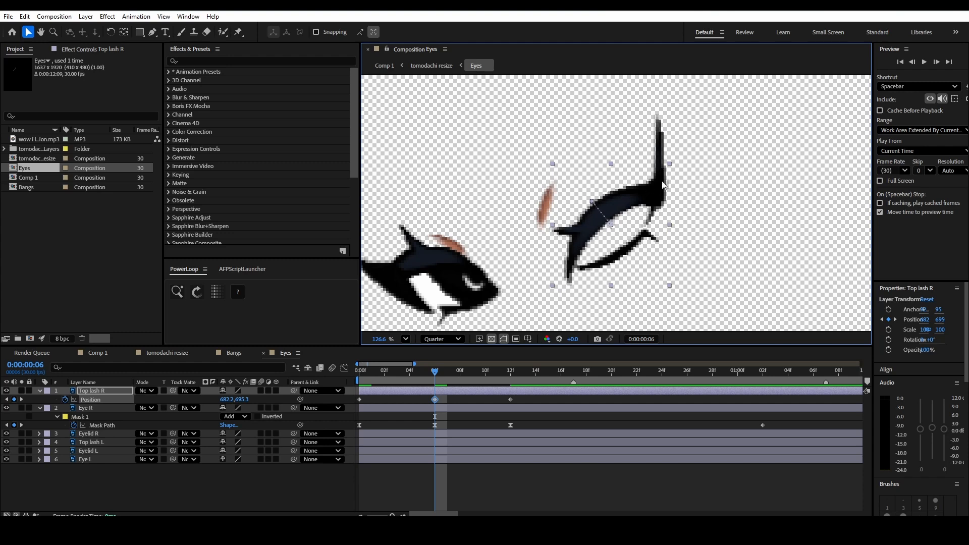
- Reshape Eye R's mask at frame 6 by pulling its top, bottom and right-side points so the eye is fully hidden when closed
left_click(96, 407)
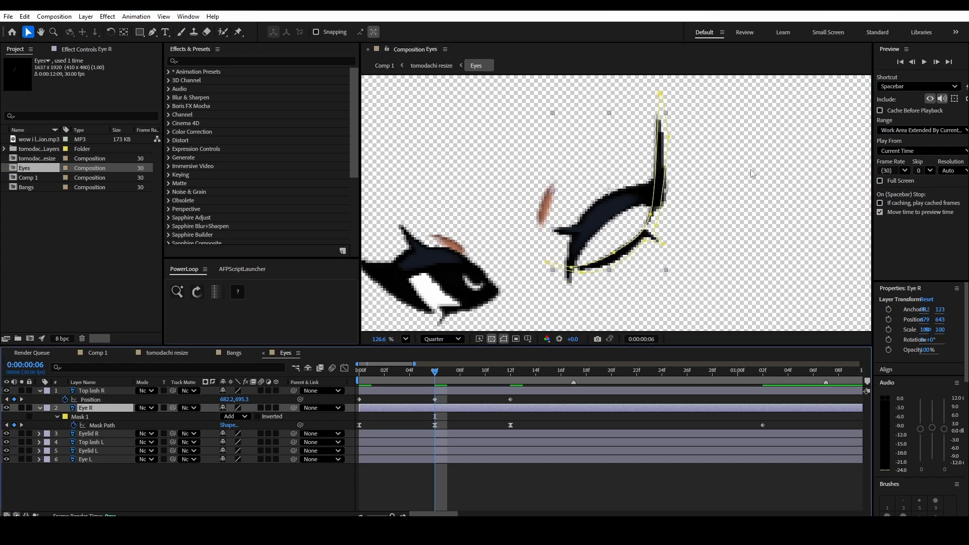
left_click_drag(659, 93, 668, 136)
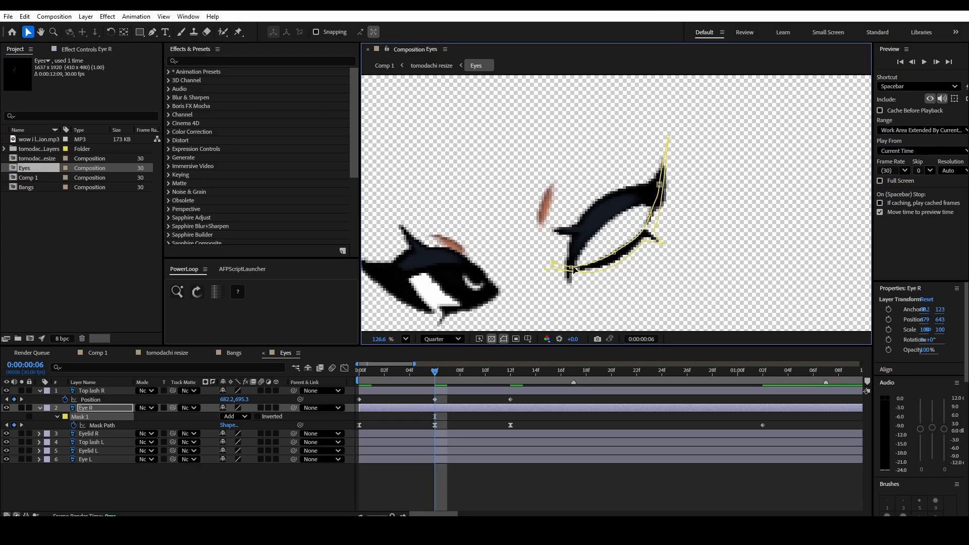
left_click_drag(574, 269, 622, 260)
left_click_drag(651, 214, 648, 235)
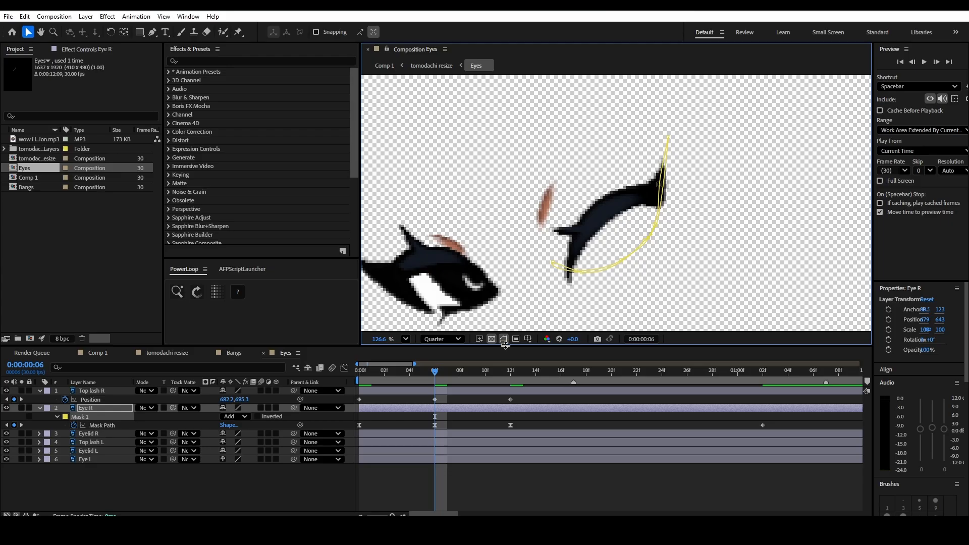
- Play the right eye's blink from frame 0 and scrub to the closed pose at frame 6
left_click(359, 373)
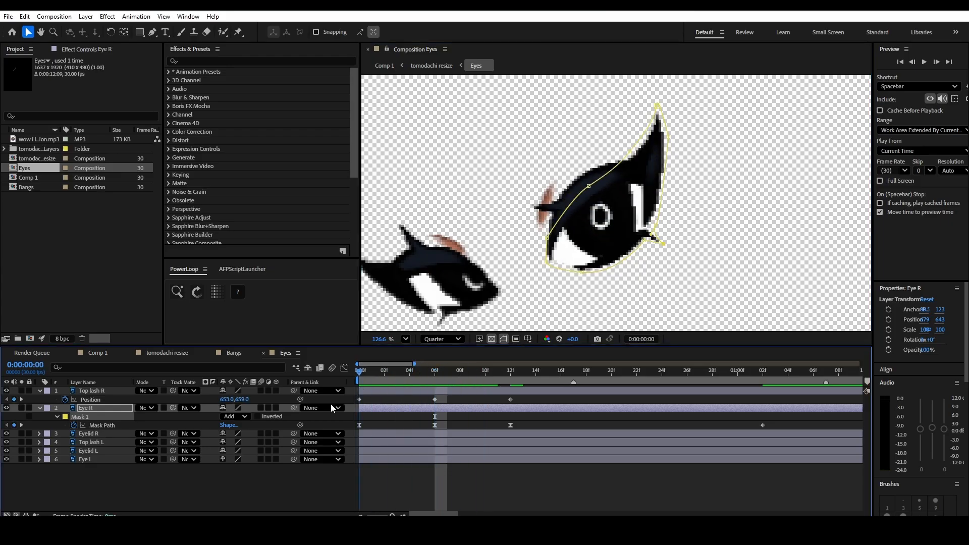
left_click(445, 465)
key("space")
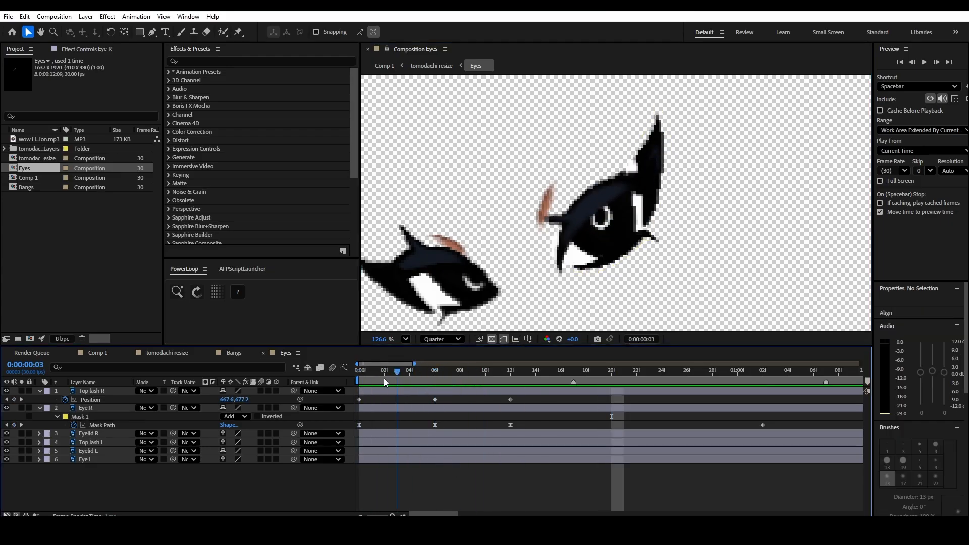
key("space")
left_click_drag(390, 380, 440, 381)
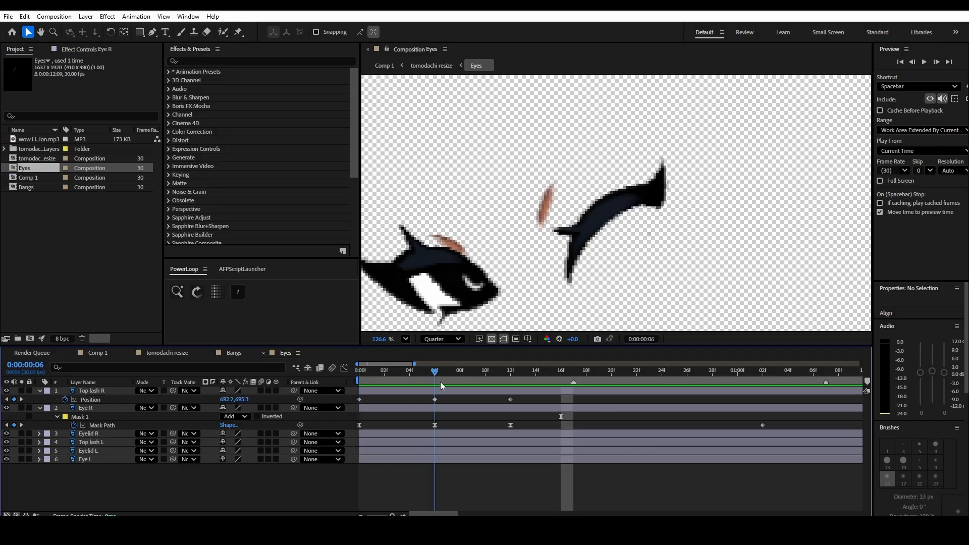
- Add a Top lash R Position keyframe at 0:00:01:02, matching Eye R's last Mask Path keyframe
left_click(521, 407)
left_click_drag(527, 396, 348, 423)
left_click(405, 396)
mouse_move(763, 381)
left_mouse_down()
mouse_move(506, 390)
mouse_move(774, 384)
mouse_move(759, 383)
left_mouse_up()
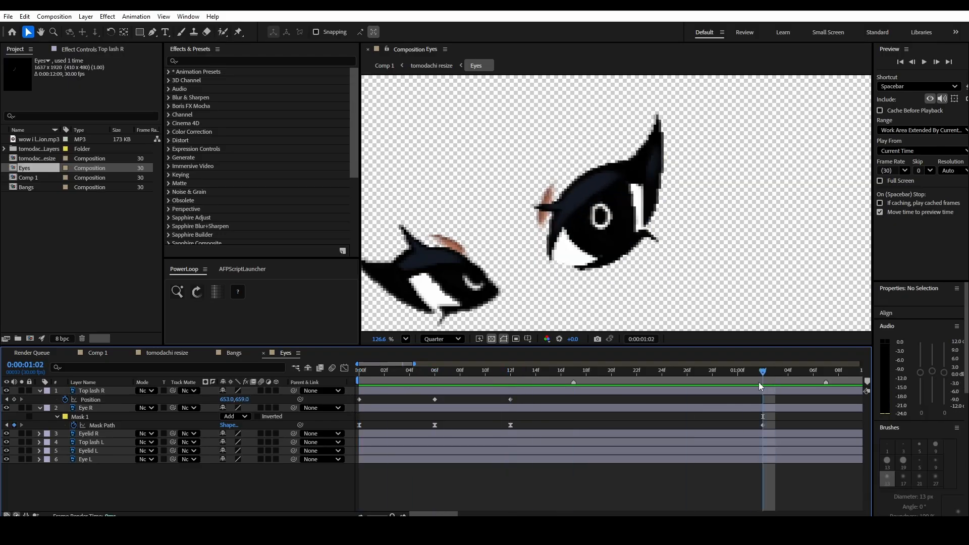
left_click(15, 400)
key("j")
- Apply Easy Ease to Top lash R's Position keyframes at frames 0, 6 and 12 and show their speed graph in the Graph Editor
left_click_drag(536, 389, 340, 401)
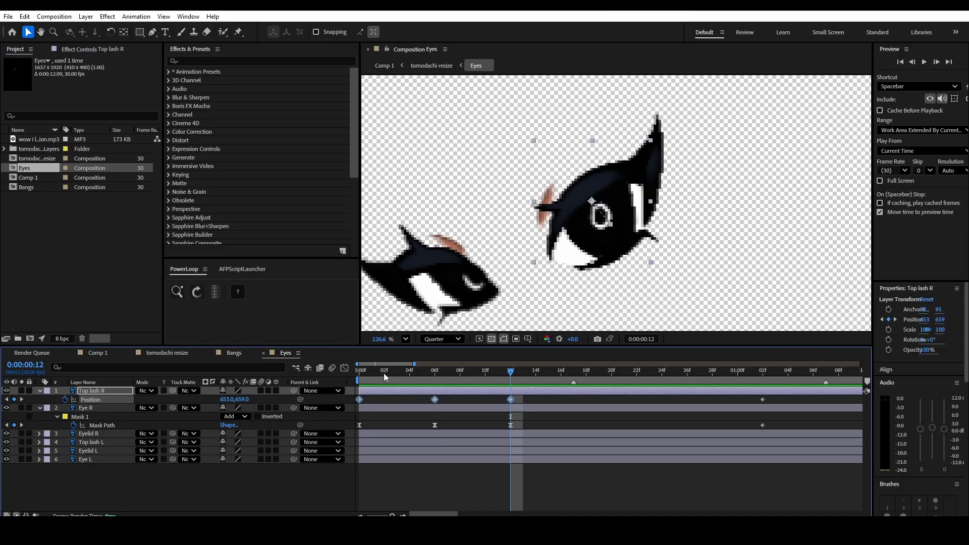
left_click(344, 368)
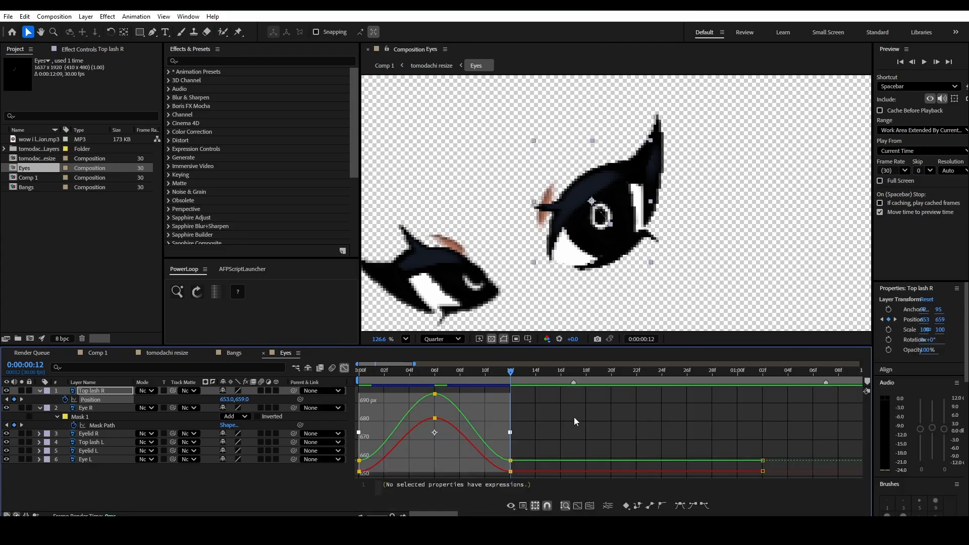
right_click(531, 418)
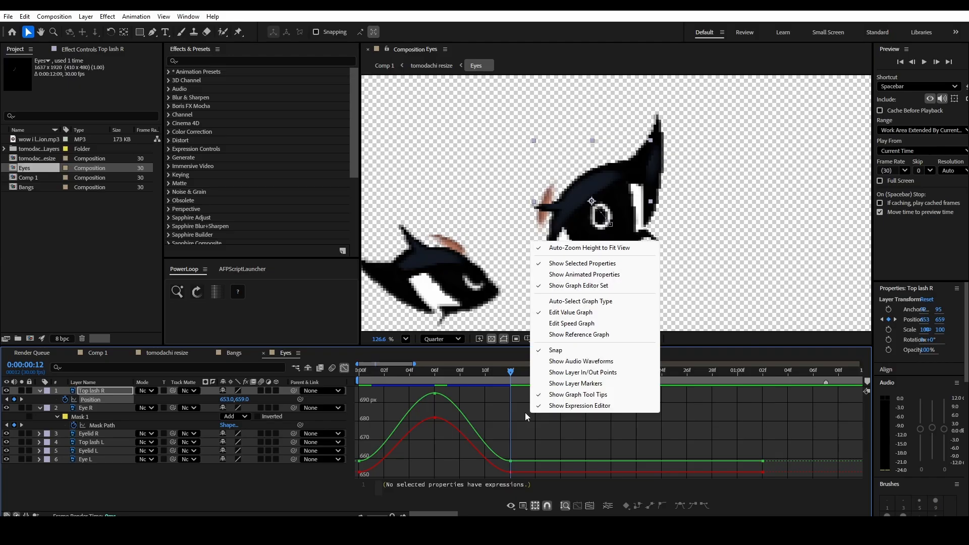
right_click(657, 440)
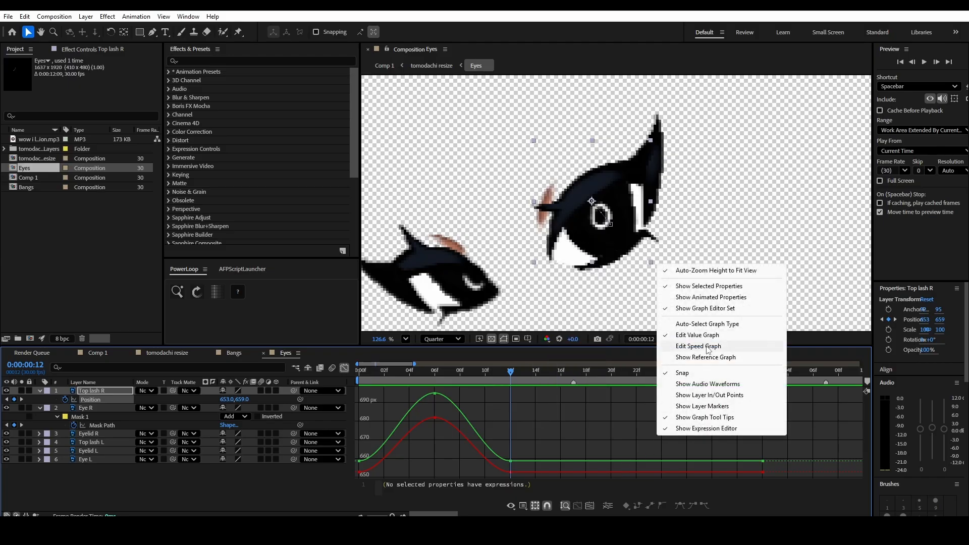
left_click(708, 347)
- Extend the Position speed handles at frames 0 and 12 toward frame 6, shorten frame 6's own handle, and preview the lash movement
left_click_drag(528, 455, 357, 473)
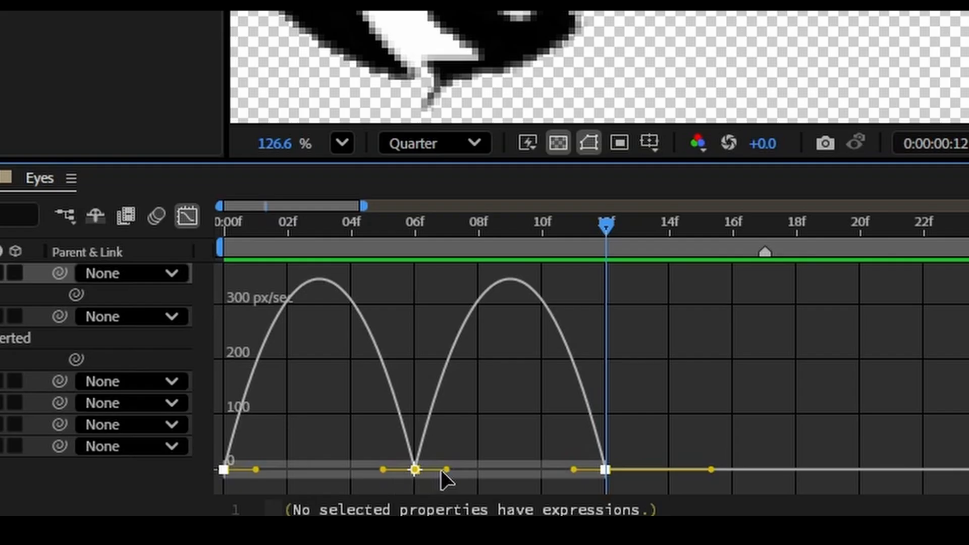
left_click_drag(442, 470, 469, 472)
key("ctrl+z")
left_click(605, 469)
left_click_drag(573, 471, 429, 491)
left_click(224, 478)
left_click_drag(256, 479, 408, 478)
left_click_drag(446, 478, 422, 478)
key("space")
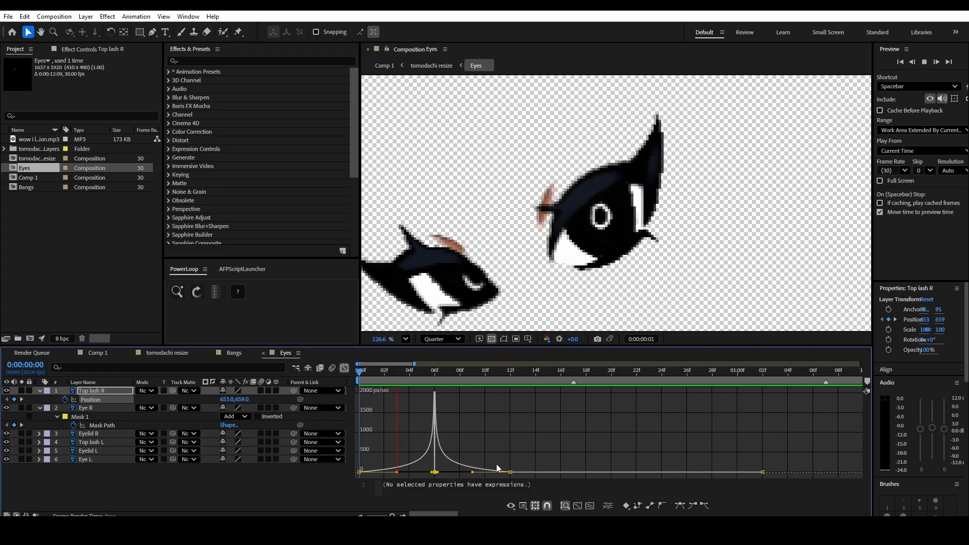
key("space")
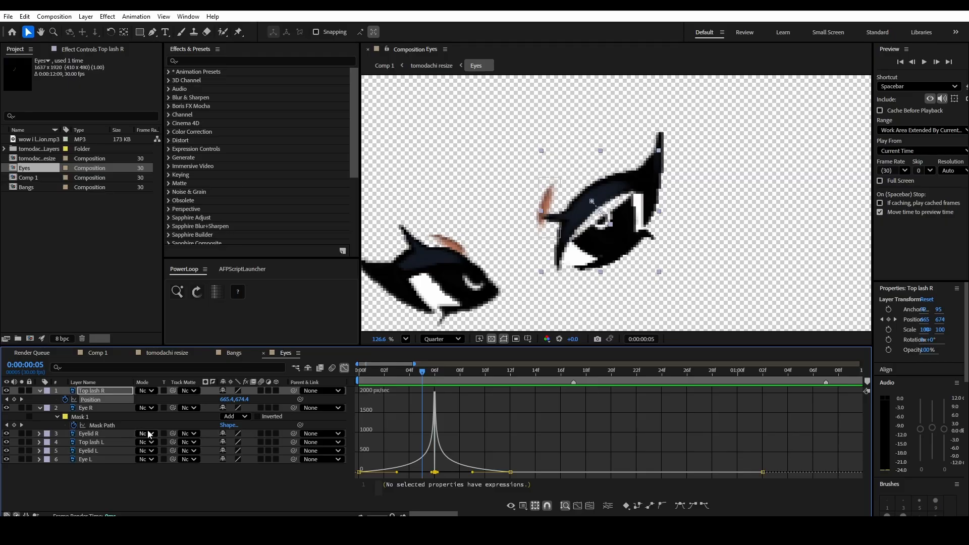
- Show Eye R's Mask Path speed graph and shorten the outgoing speed handle of the frame 0 keyframe
left_click(101, 425)
key("shift+F3")
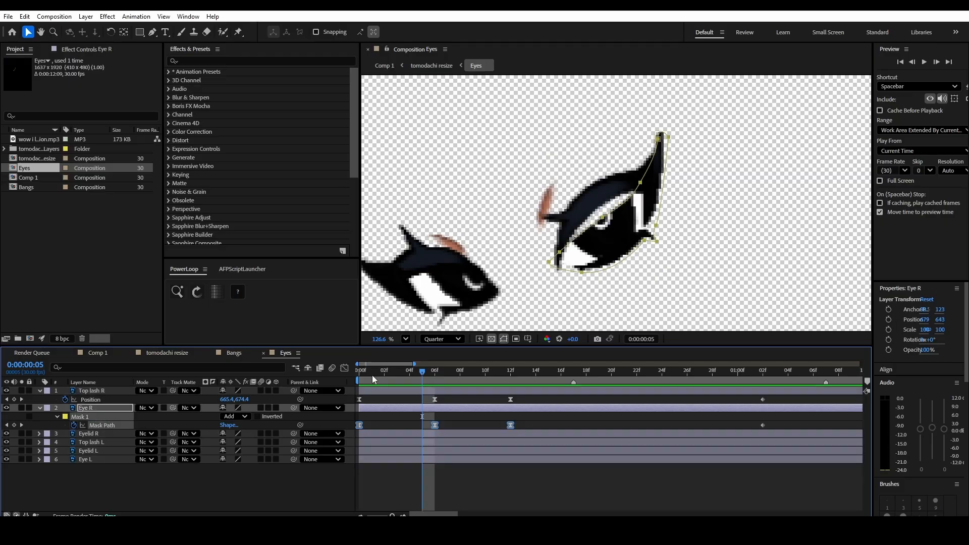
key("shift+F3")
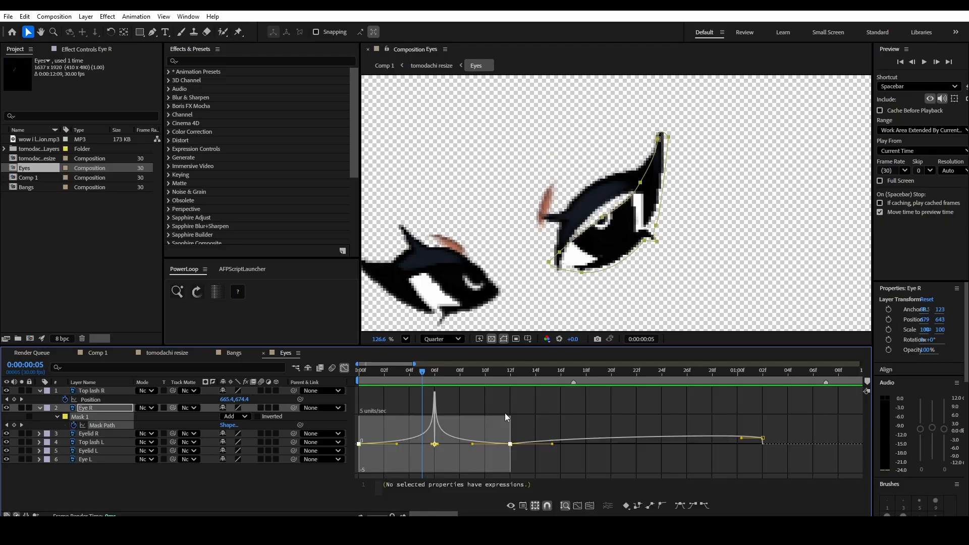
left_click_drag(504, 413, 502, 414)
left_click_drag(375, 473, 383, 472)
- Play back the blink in Eyes, check it in the tomodachi resize composition, and return to Eyes at frame 0
key("space")
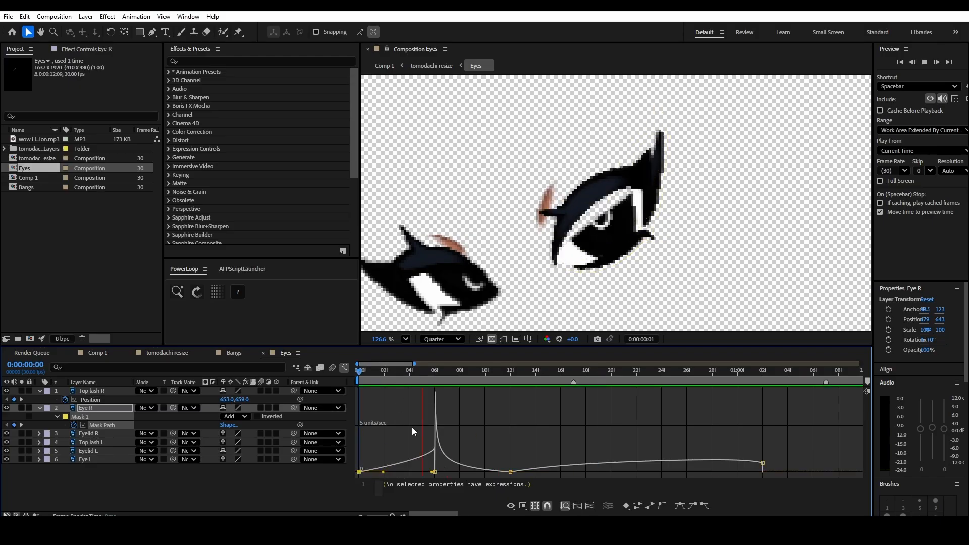
key("space")
left_click(250, 417)
left_click(371, 372)
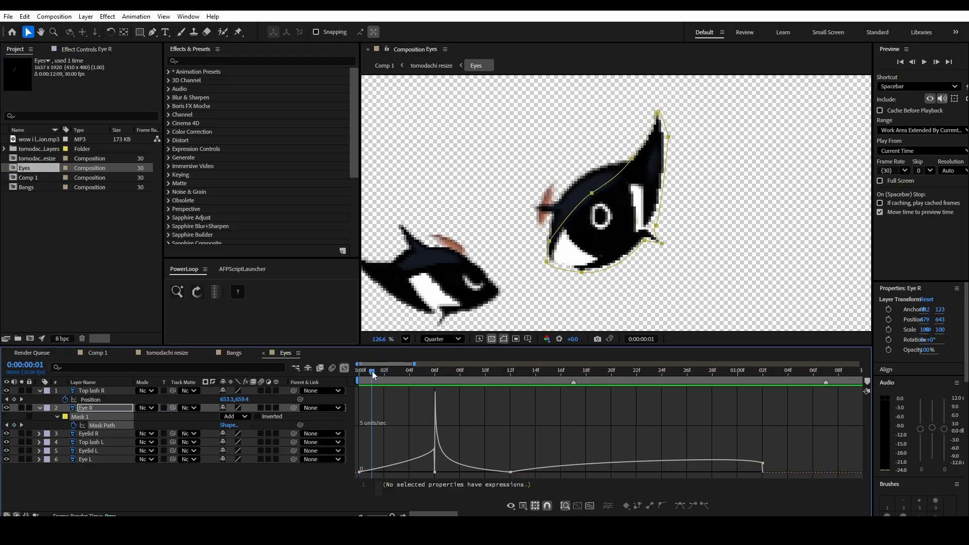
key("space")
key("space")
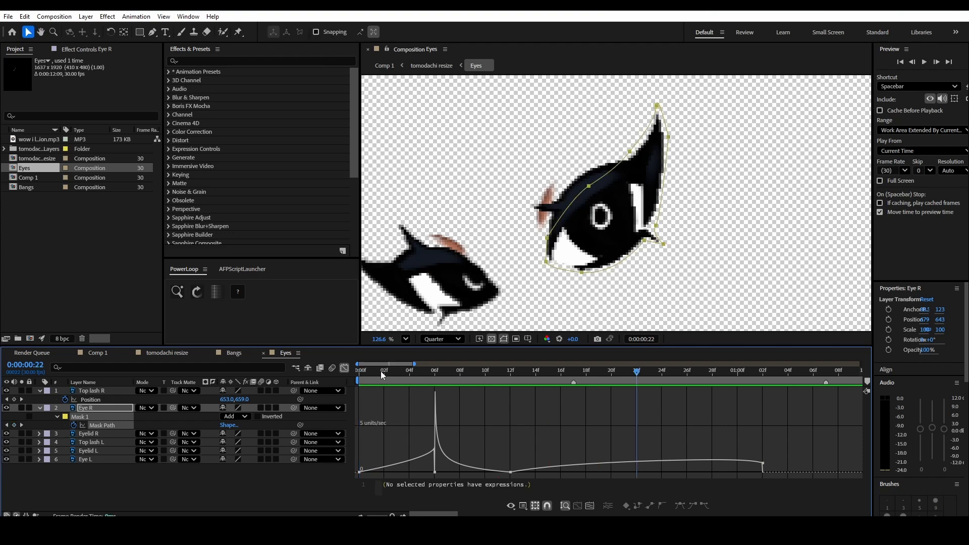
key("space")
key("space")
left_click(160, 353)
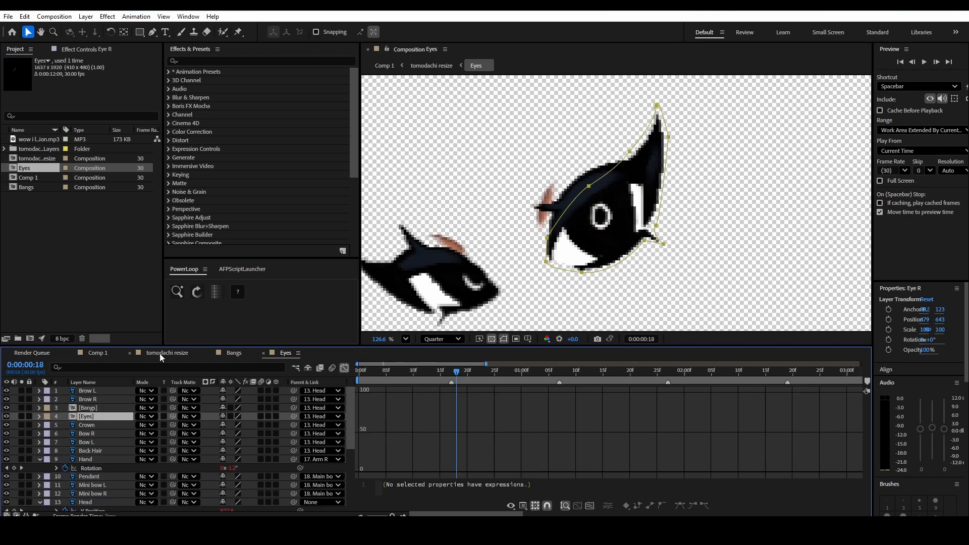
key("space")
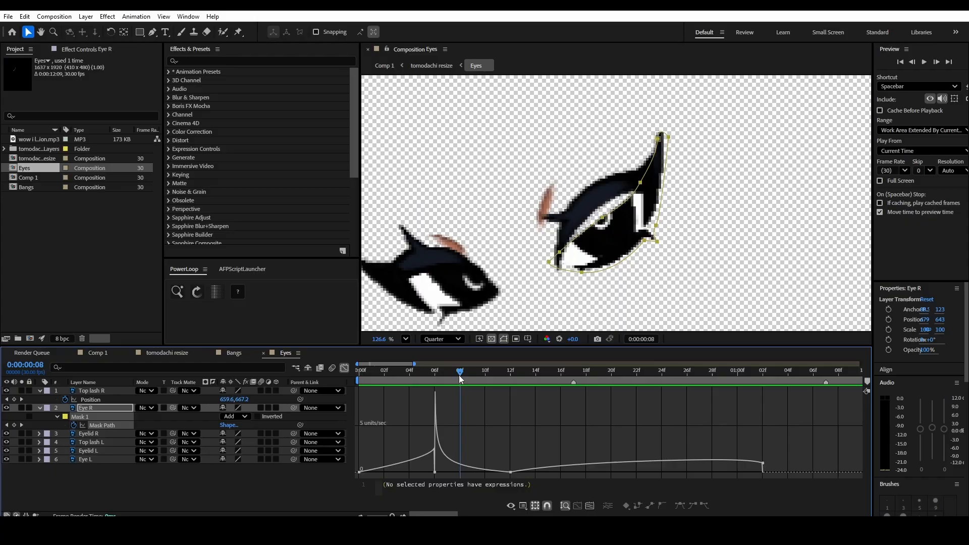
left_click_drag(460, 378, 359, 388)
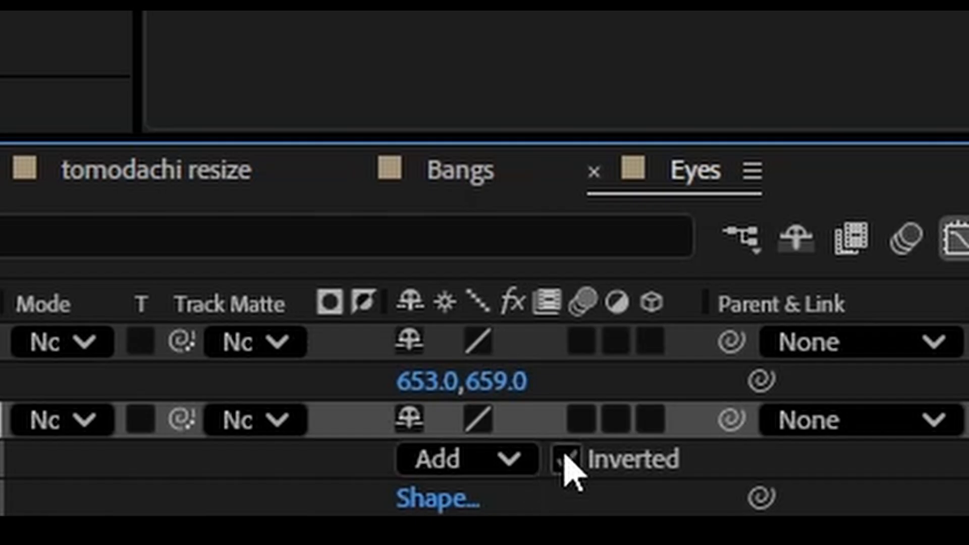
- Turn on motion blur for the Eye R and Top lash R layers and check the blink at frame 6
left_click(260, 407)
left_click(260, 391)
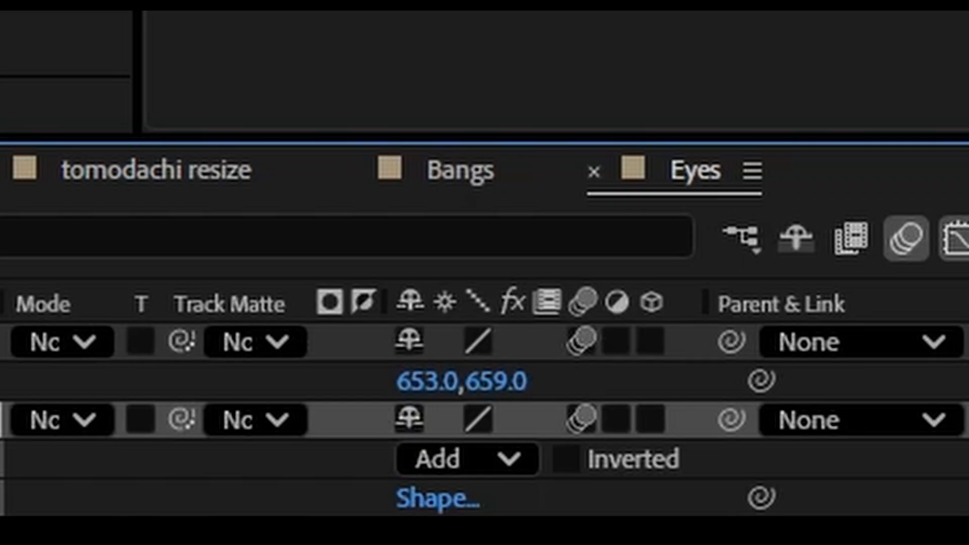
left_click_drag(411, 376, 433, 384)
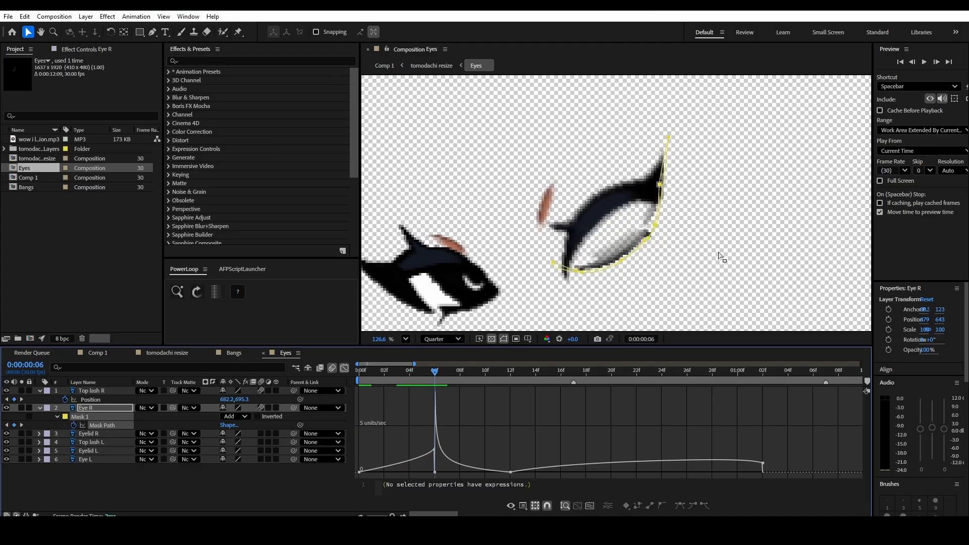
- Play the blink on the full character in Comp 1 from the start and return to the Eyes composition
left_click(44, 355)
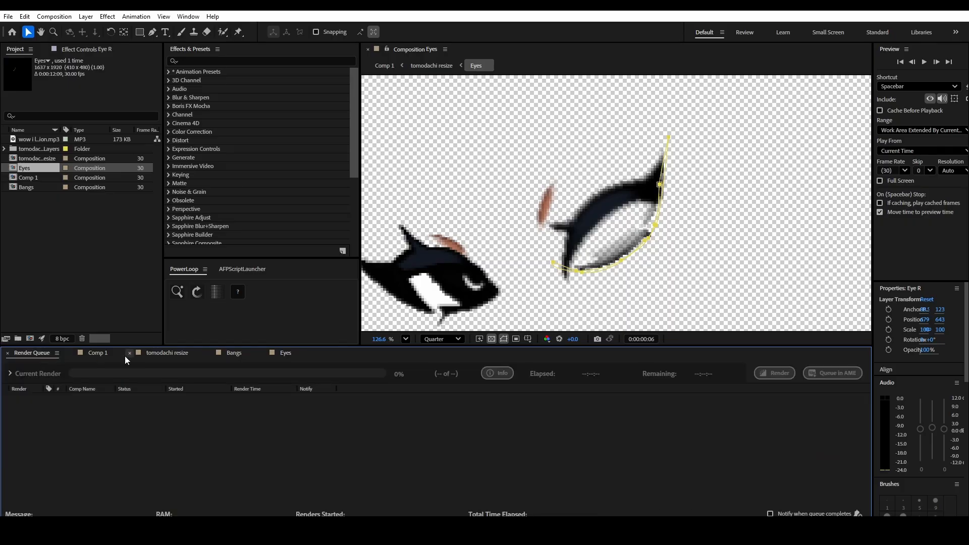
left_click(101, 353)
key("space")
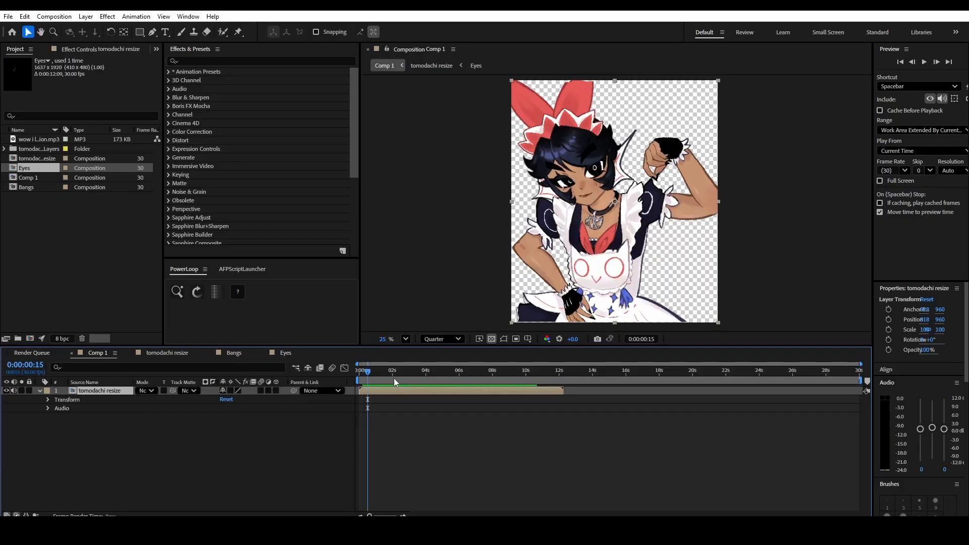
left_click_drag(368, 372, 356, 373)
key("space")
left_click(285, 353)
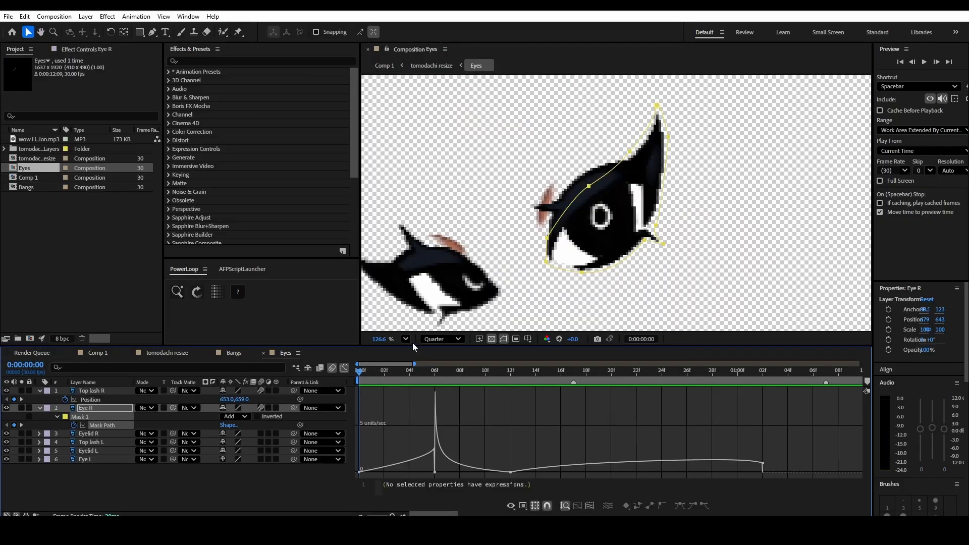
- Return to the keyframe view and add Position keyframes to Eye R at frames 0, 6, 12 and 0:00:01:02
left_click(344, 369)
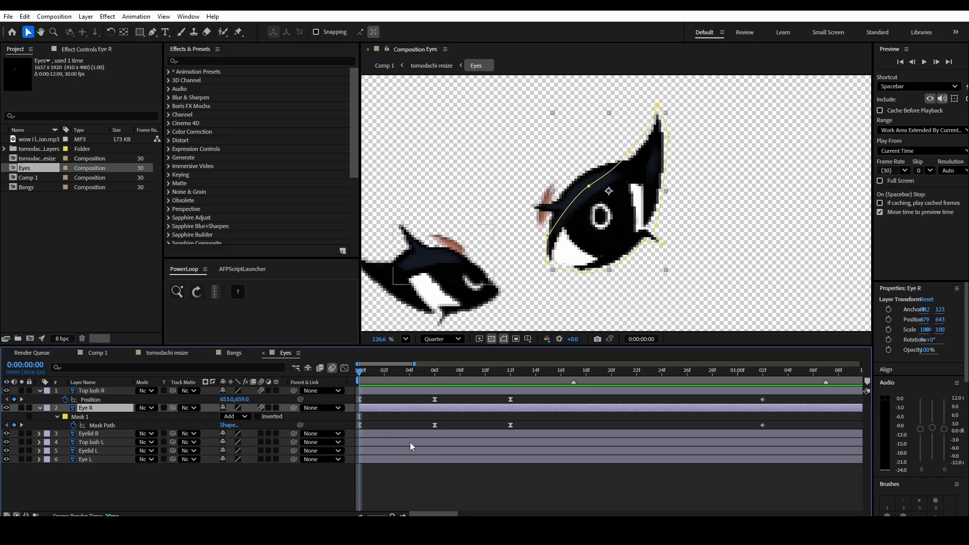
key("p")
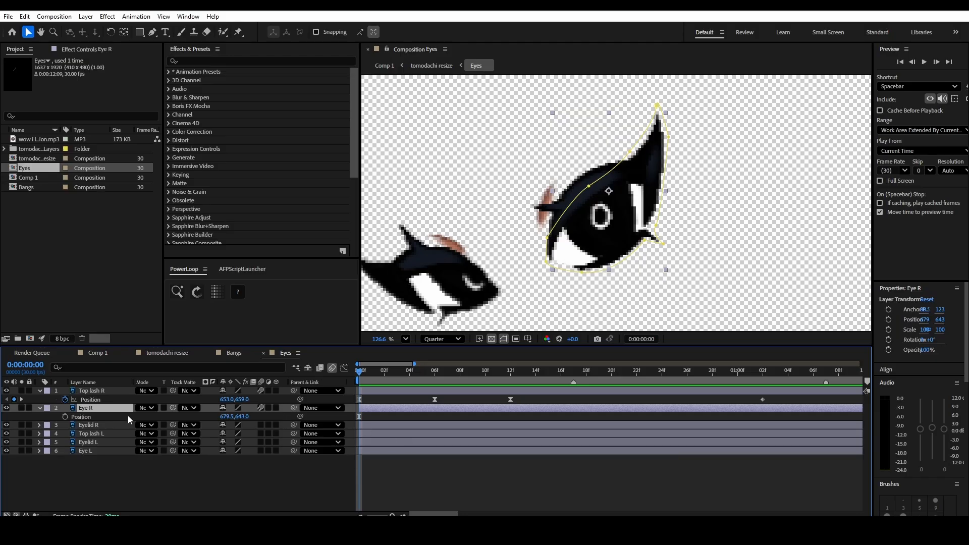
left_click(65, 416)
left_click(434, 371)
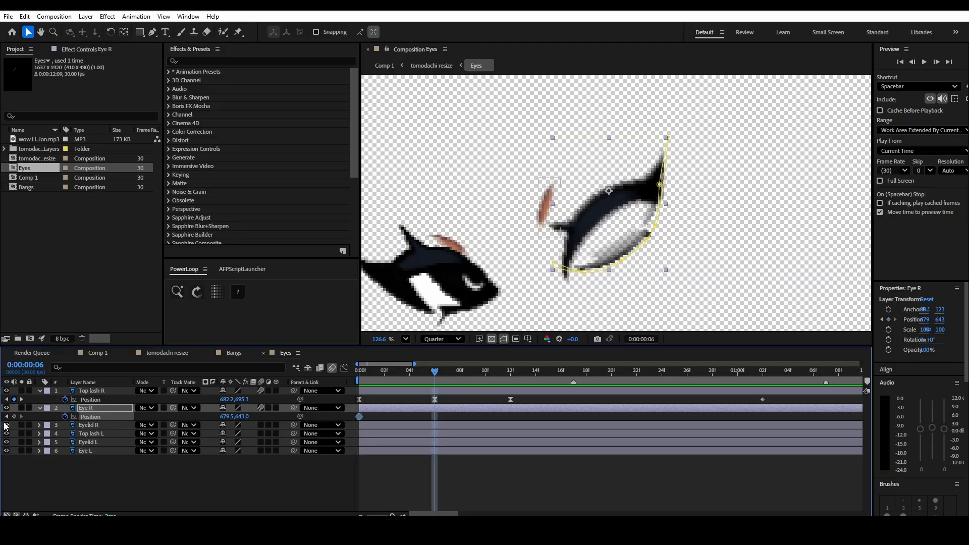
left_click(14, 416)
left_click(517, 375)
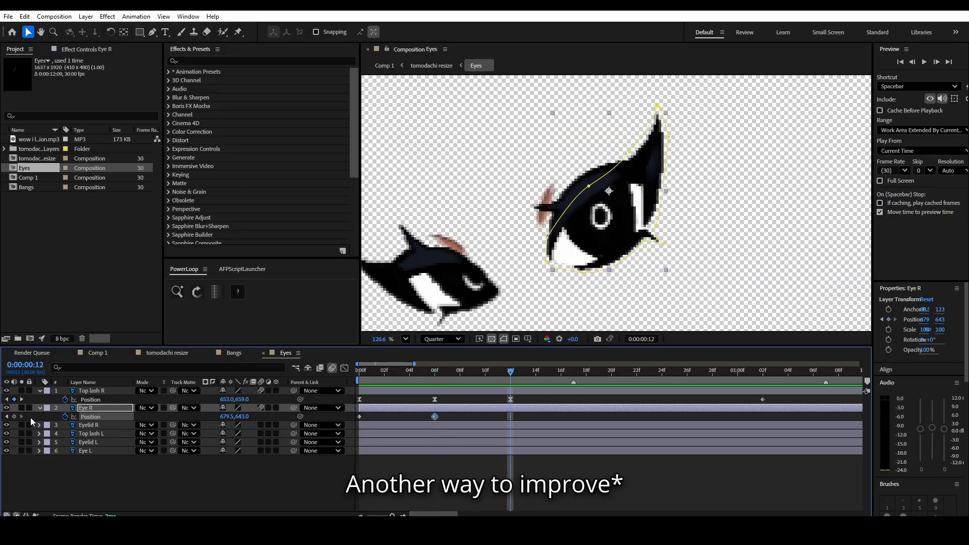
left_click(14, 417)
left_click_drag(511, 371, 763, 390)
left_click(14, 416)
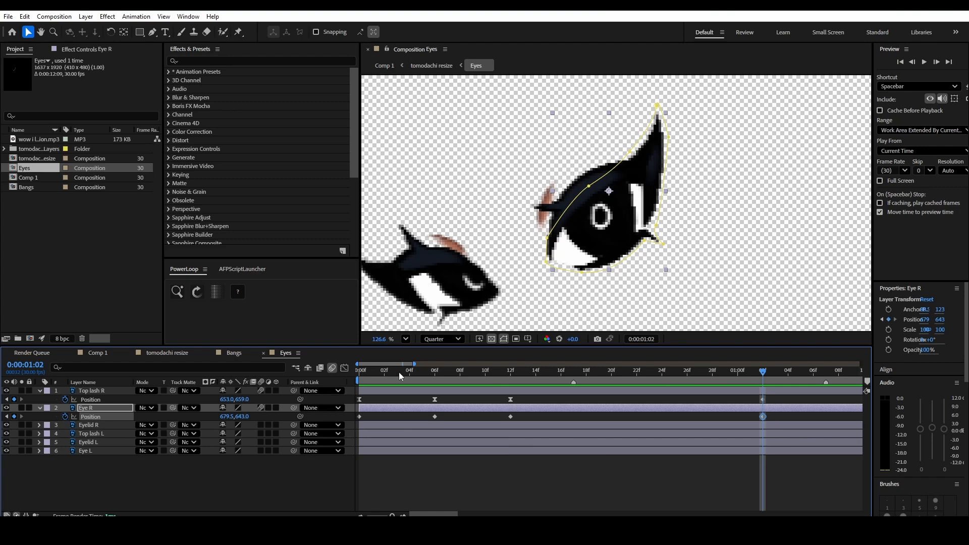
- Raise Eye R at frame 6 to about 674.8, 615.3 and apply Easy Ease to its Position keyframes at frames 0, 6 and 12
left_click(434, 371)
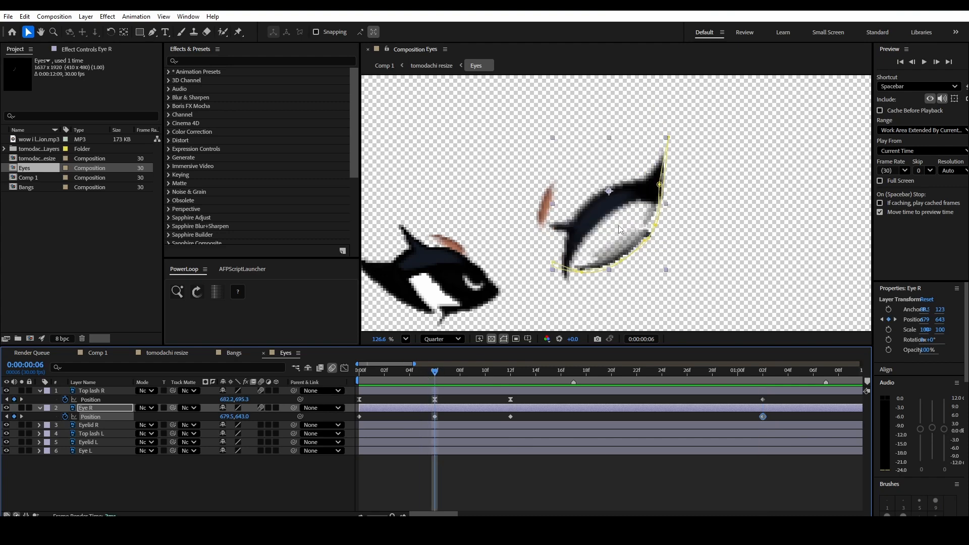
left_click_drag(621, 230, 617, 210)
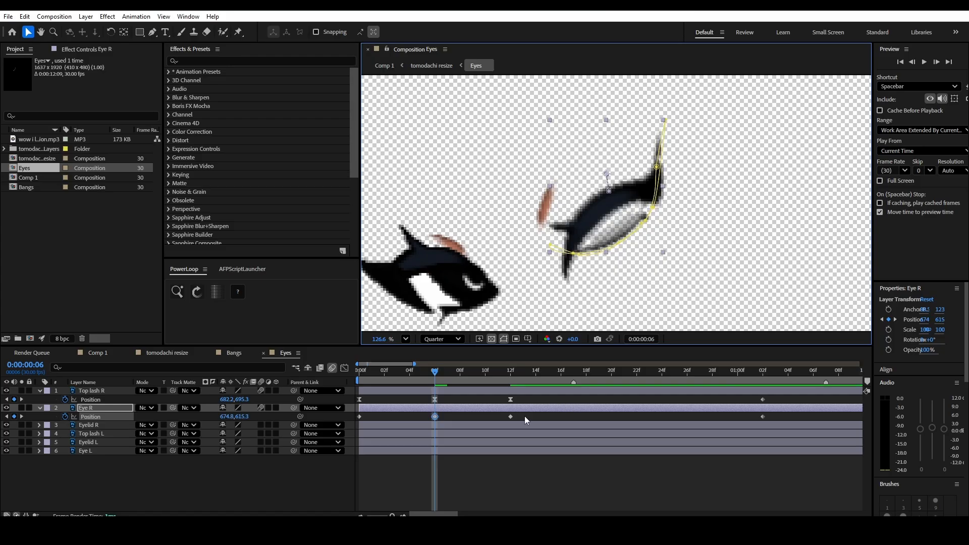
left_click_drag(525, 416, 326, 421)
key("F9")
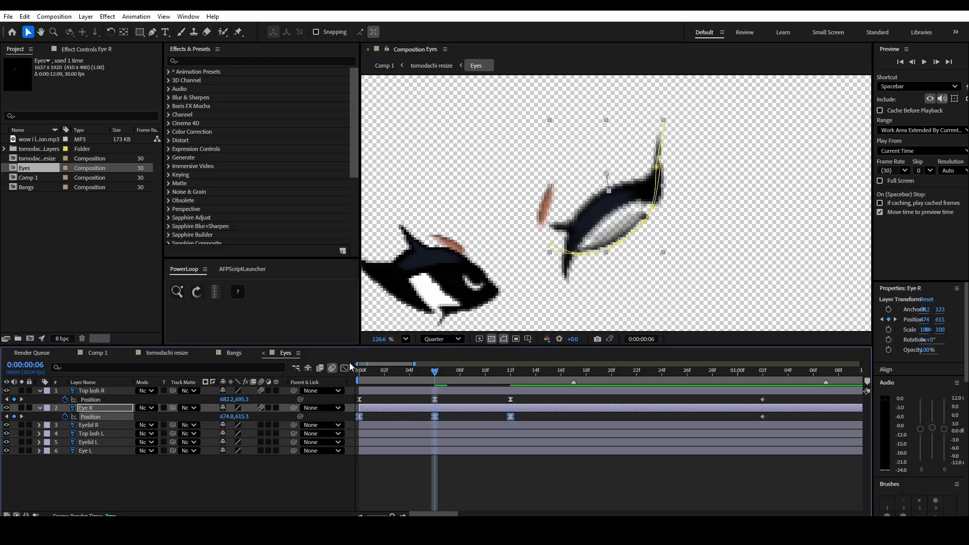
- Reshape the Eye R Position speed graph so speed peaks sharply at frame 6 and play the blink from the start
left_click(346, 367)
left_click(509, 473)
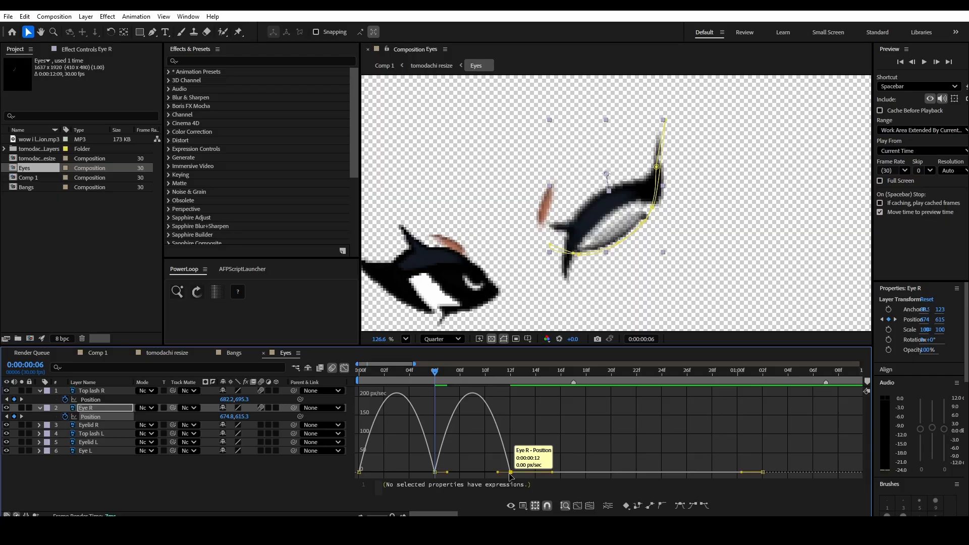
left_click_drag(497, 472, 436, 475)
mouse_move(373, 473)
left_mouse_down()
mouse_move(394, 475)
mouse_move(371, 473)
left_mouse_up()
left_click_drag(397, 374, 323, 402)
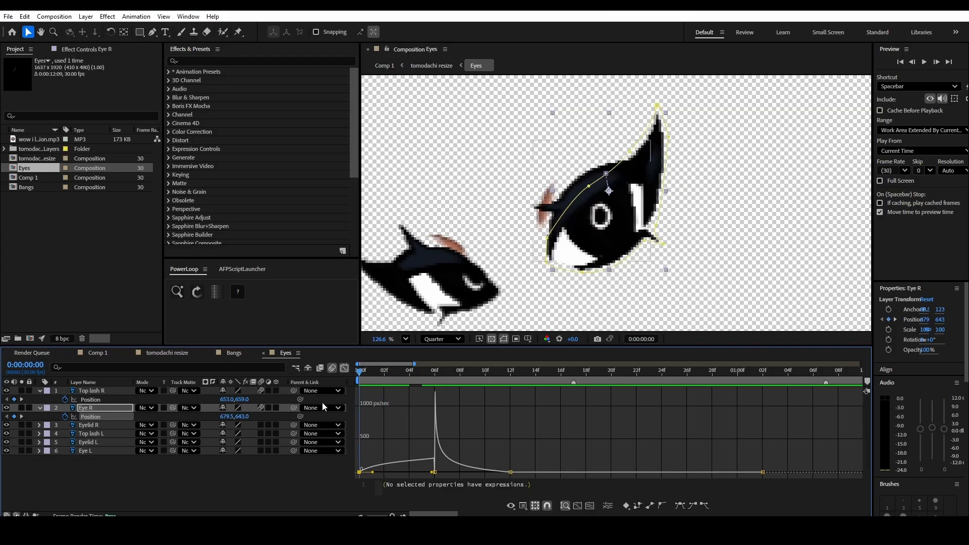
key("space")
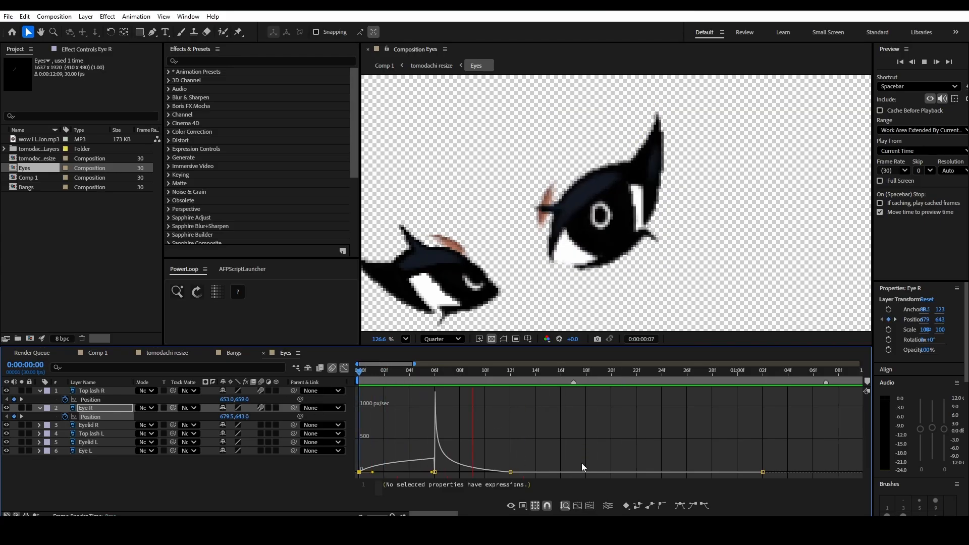
key("space")
key("space")
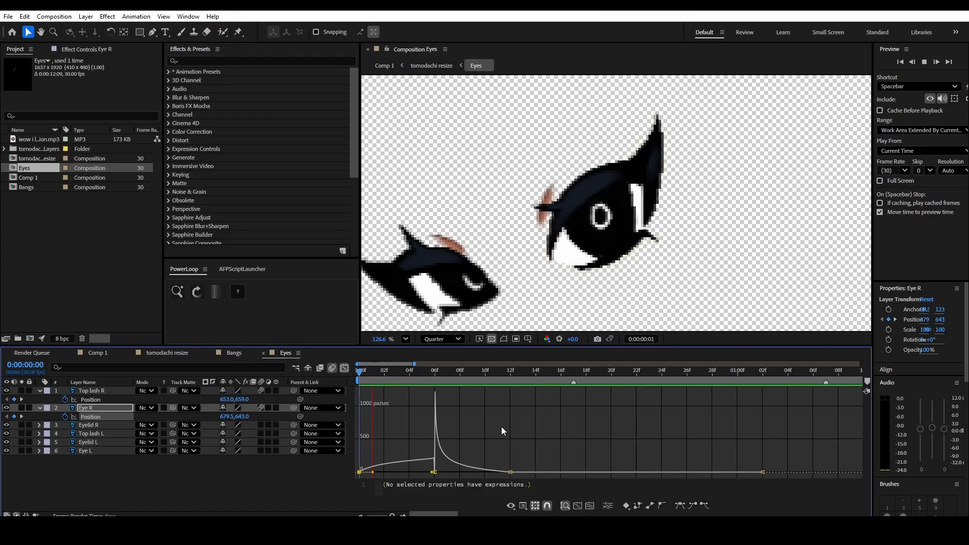
key("space")
- Apply PowerLoop's LoopOut cycle expression to Top lash R Position and to Eye R Mask Path and Position
left_click(98, 402)
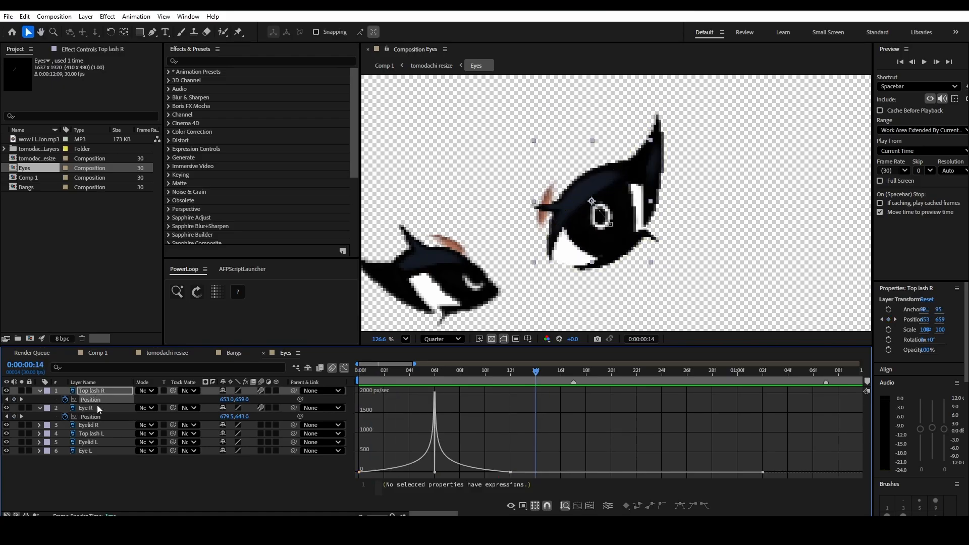
left_click(98, 408, "ctrl")
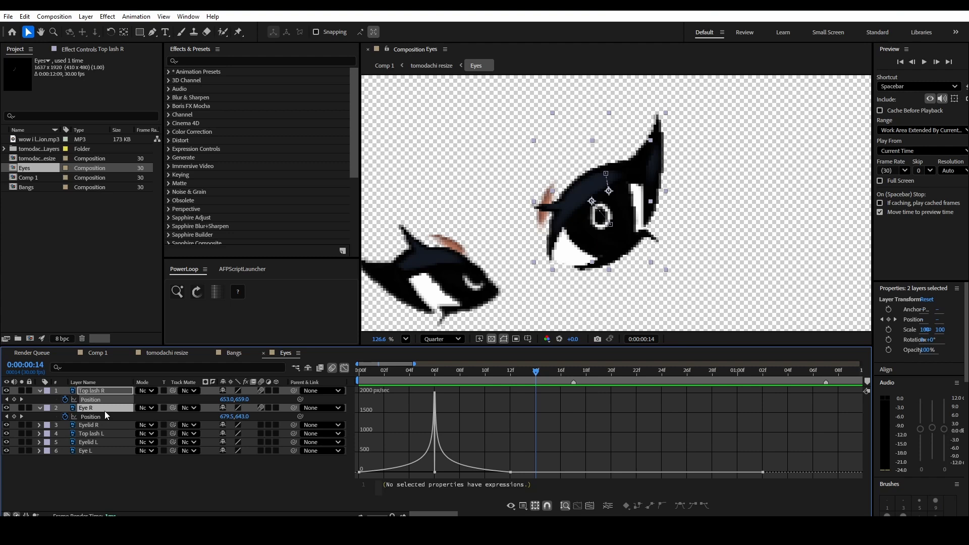
key("u")
left_click(130, 451)
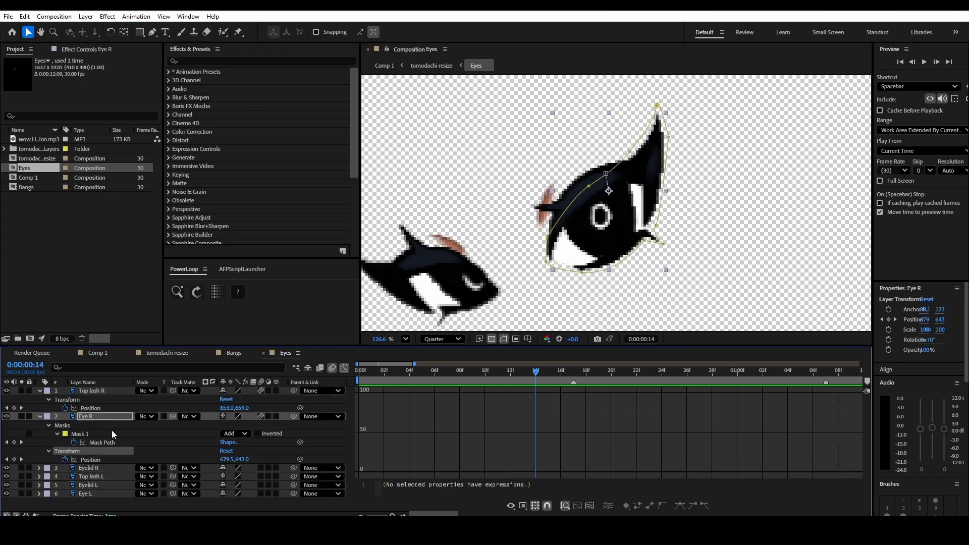
left_click(94, 408)
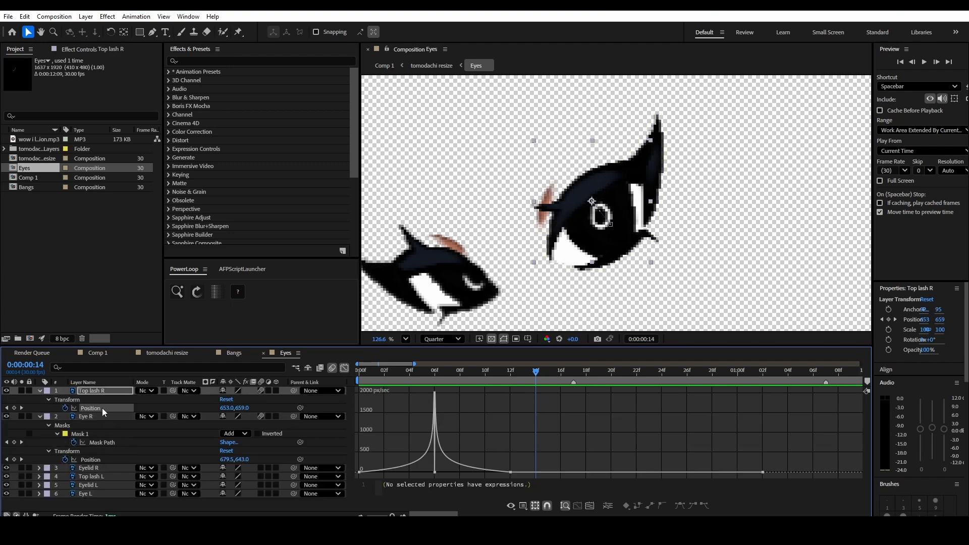
left_click(198, 291)
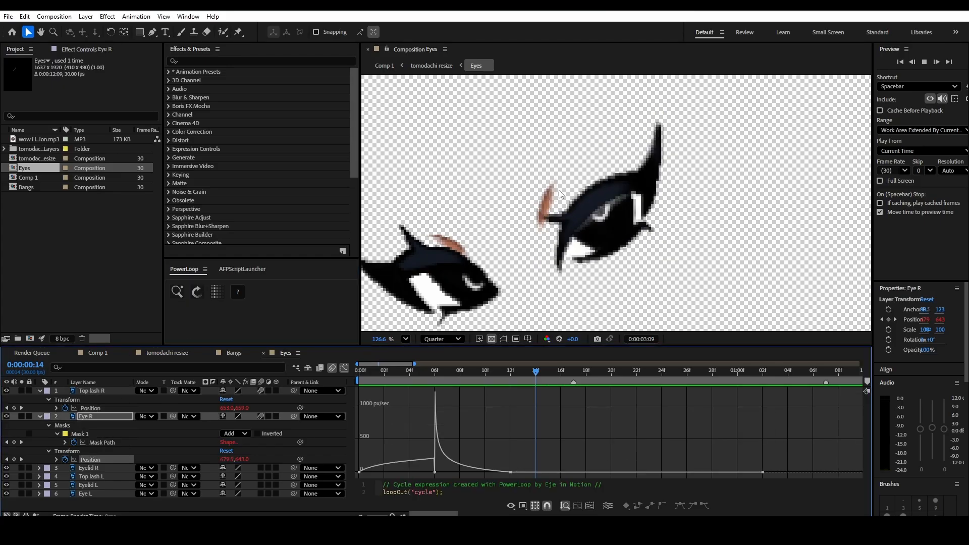
- Play the looping blink in the Eyes composition from the start and on the full character in the tomodachi resize composition
left_click(345, 368)
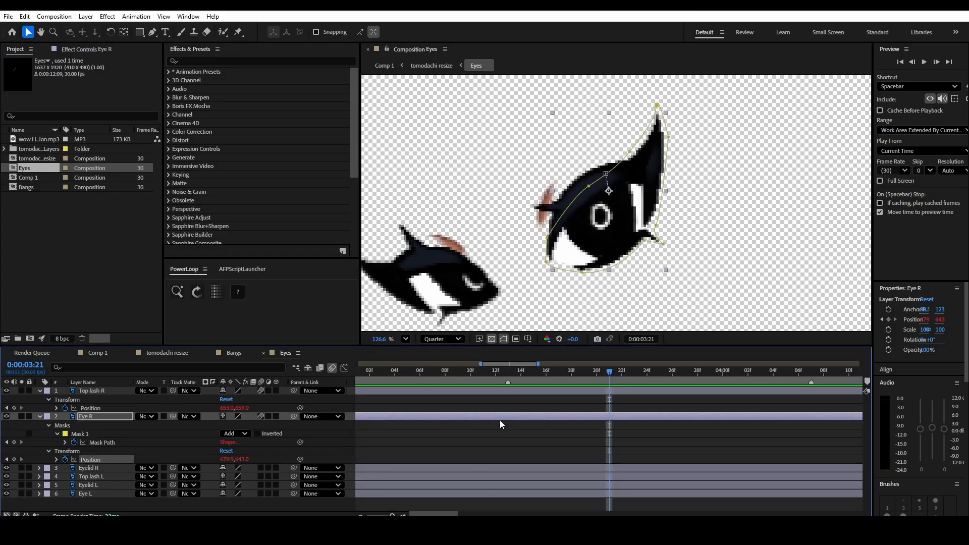
key("semicolon")
left_click_drag(398, 371, 357, 373)
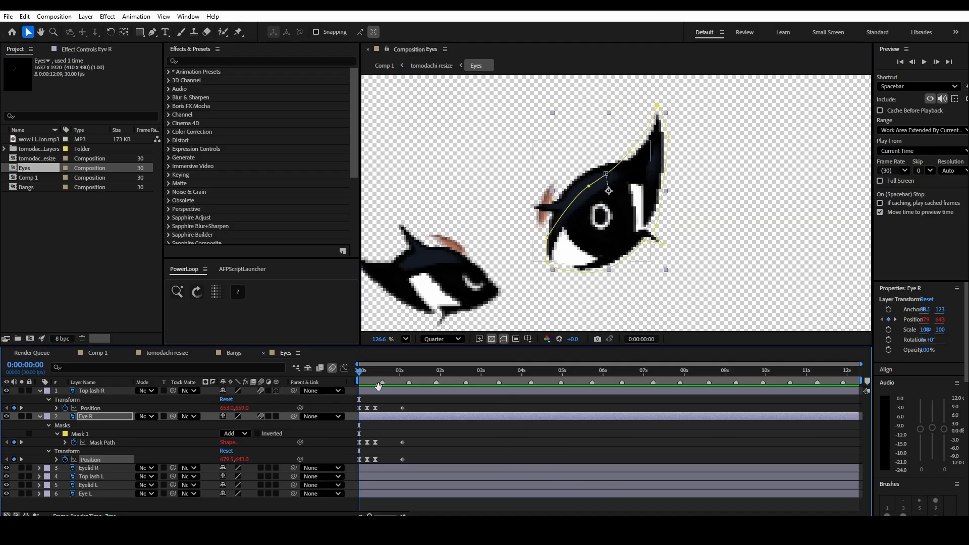
key("space")
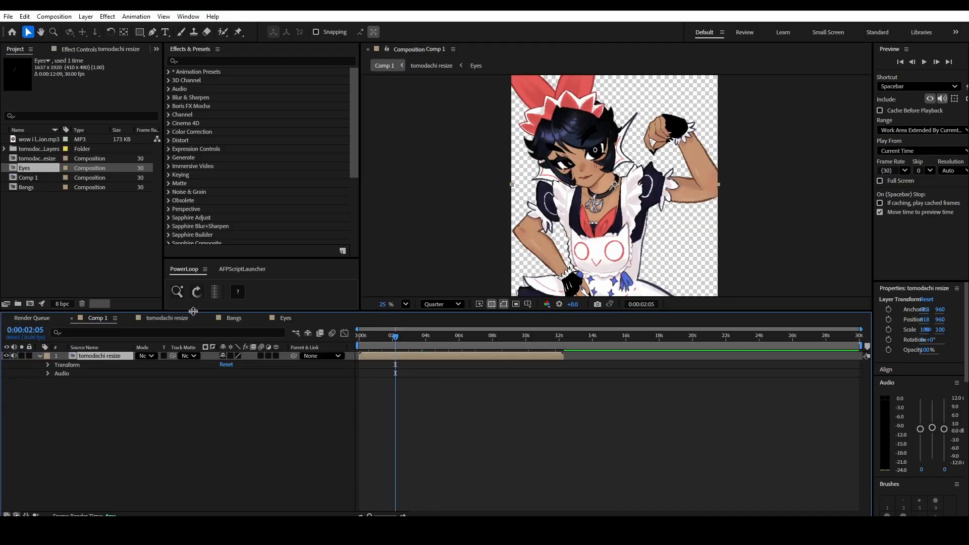
left_click(157, 318)
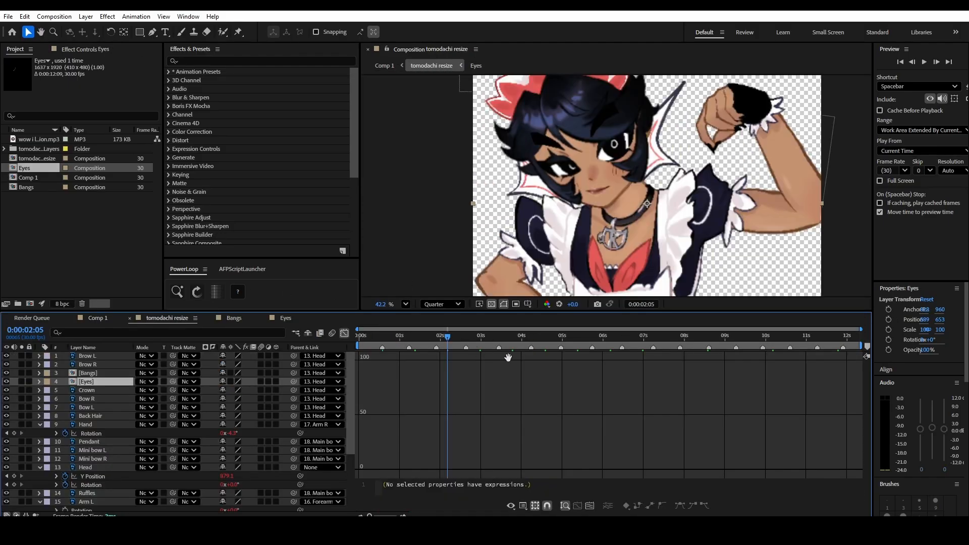
key("space")
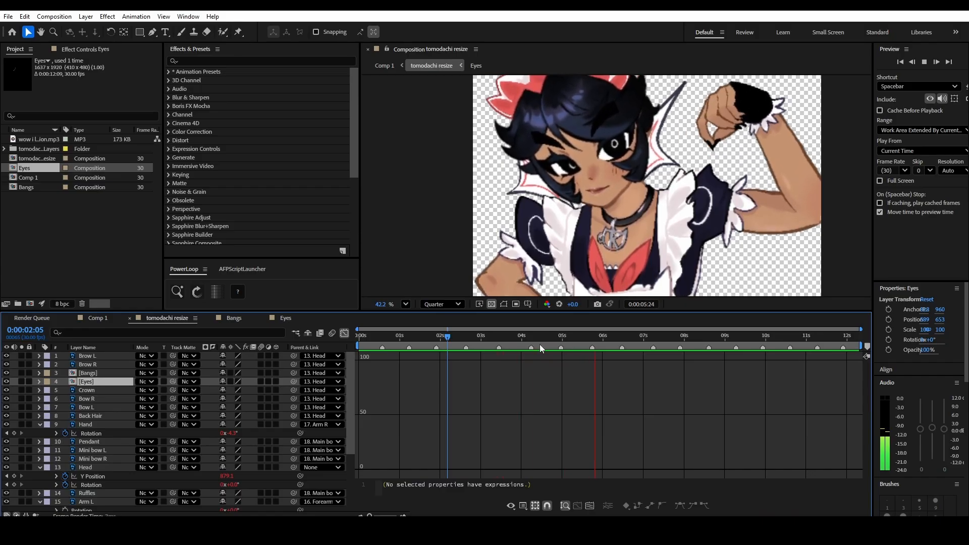
scroll(593, 213, "down", 5)
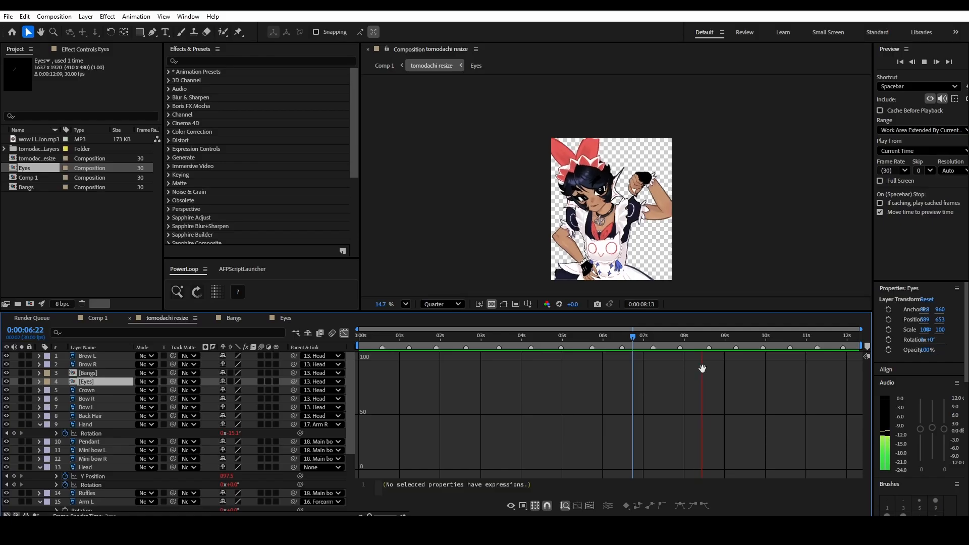
key("space")
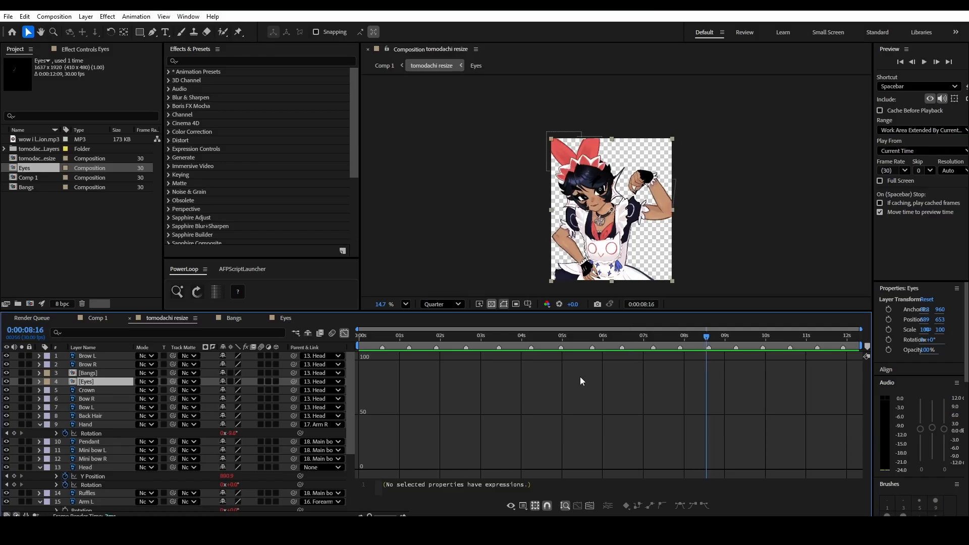
- Open the Bangs composition and select the Sideburn R layer
scroll(114, 420, "down", 4)
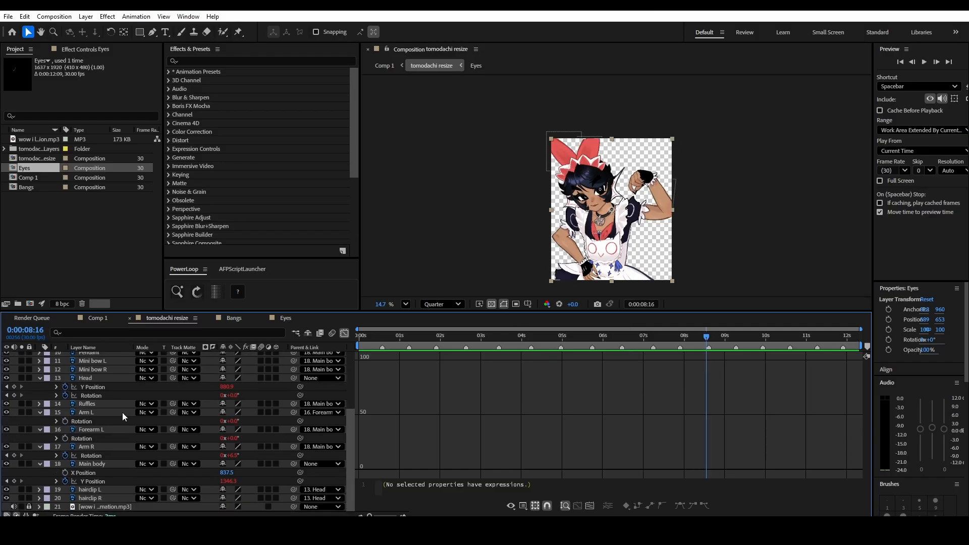
scroll(599, 273, "up", 2)
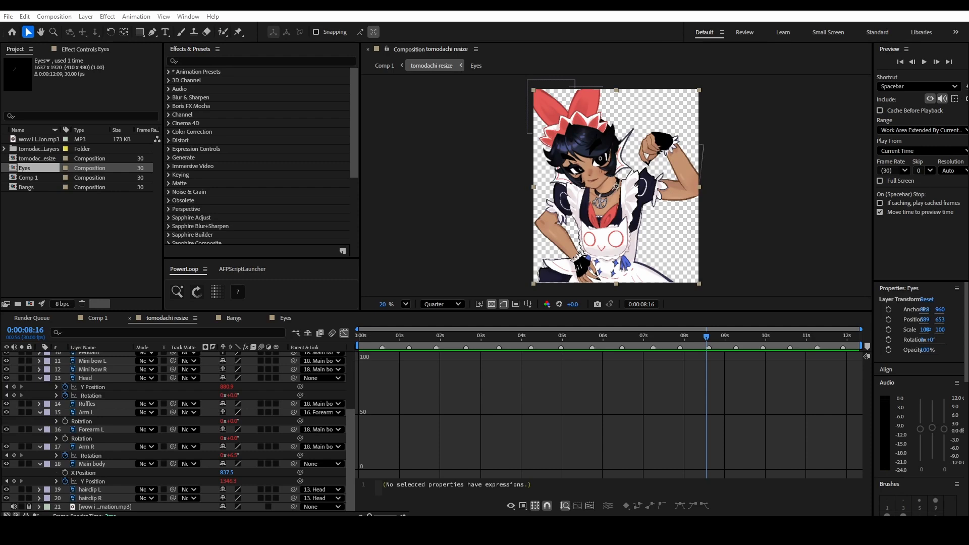
scroll(87, 442, "up", 4)
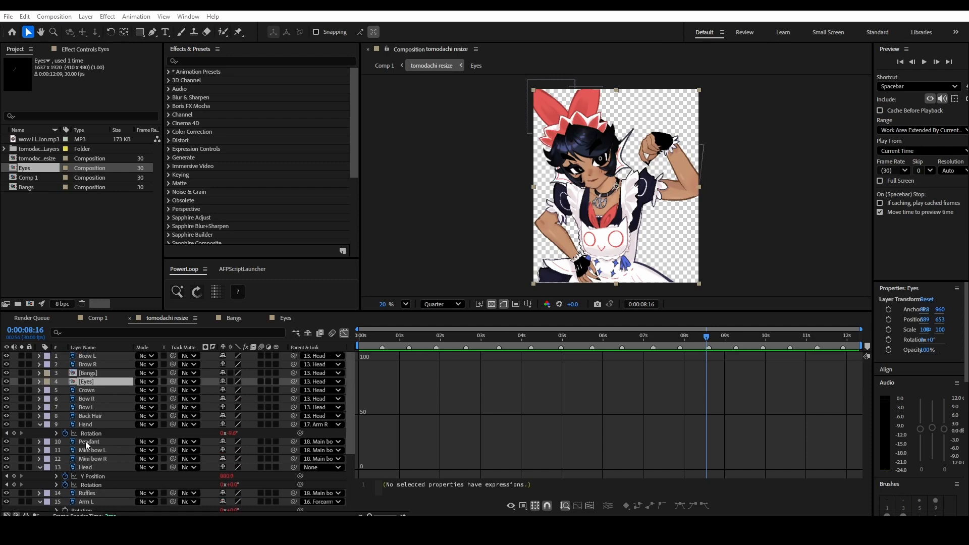
double_click(91, 371)
left_click(119, 382)
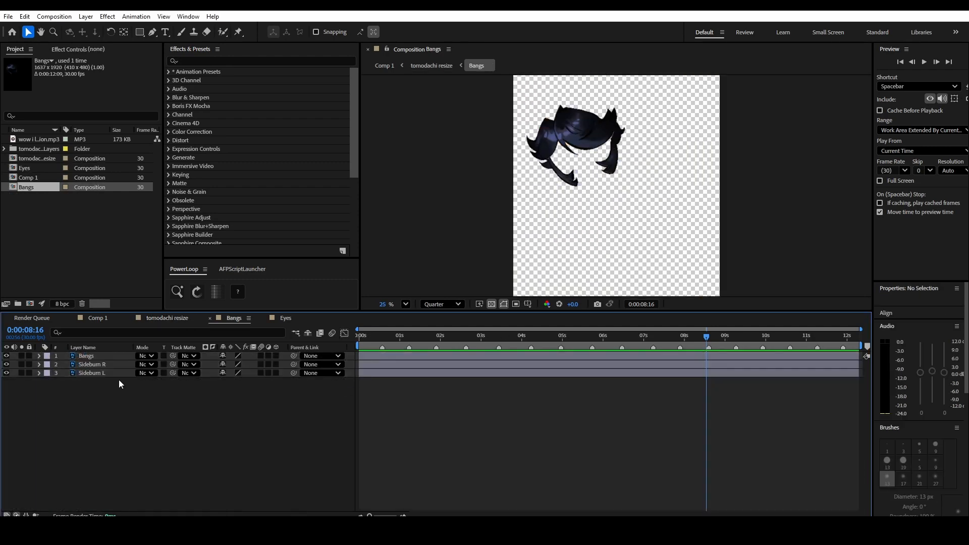
scroll(628, 226, "up", 5)
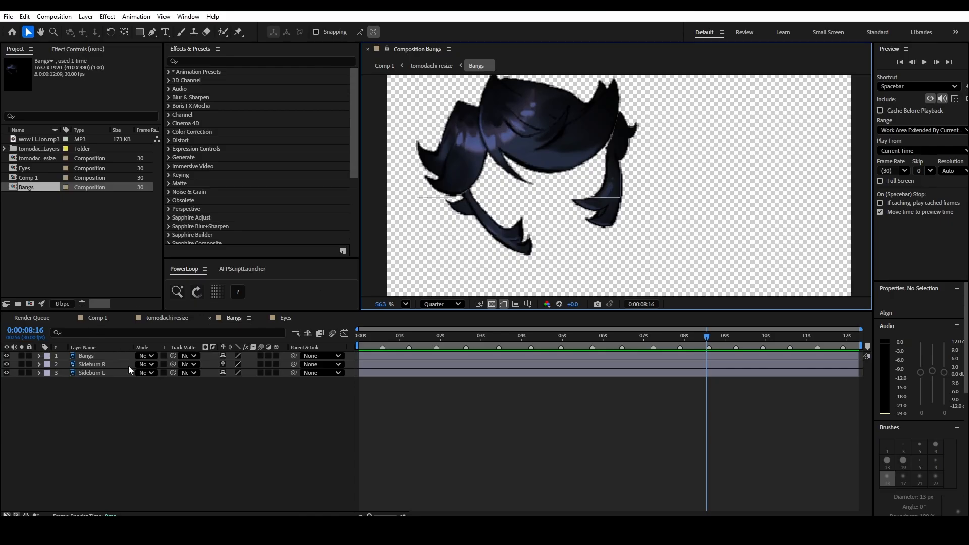
left_click(84, 367)
left_click(92, 374)
left_click(93, 367)
scroll(616, 186, "up", 2)
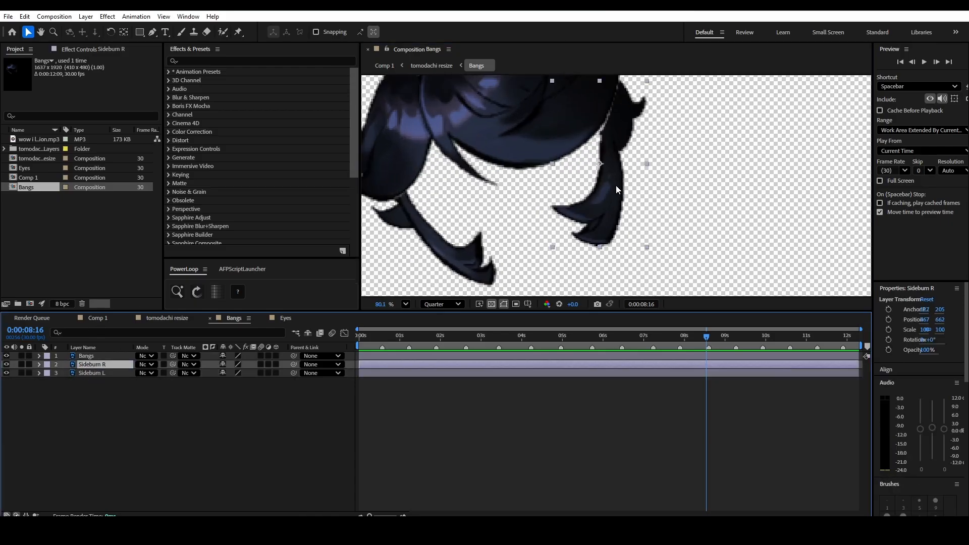
mouse_move(699, 163)
left_mouse_down()
mouse_move(648, 208)
mouse_move(691, 178)
left_mouse_up()
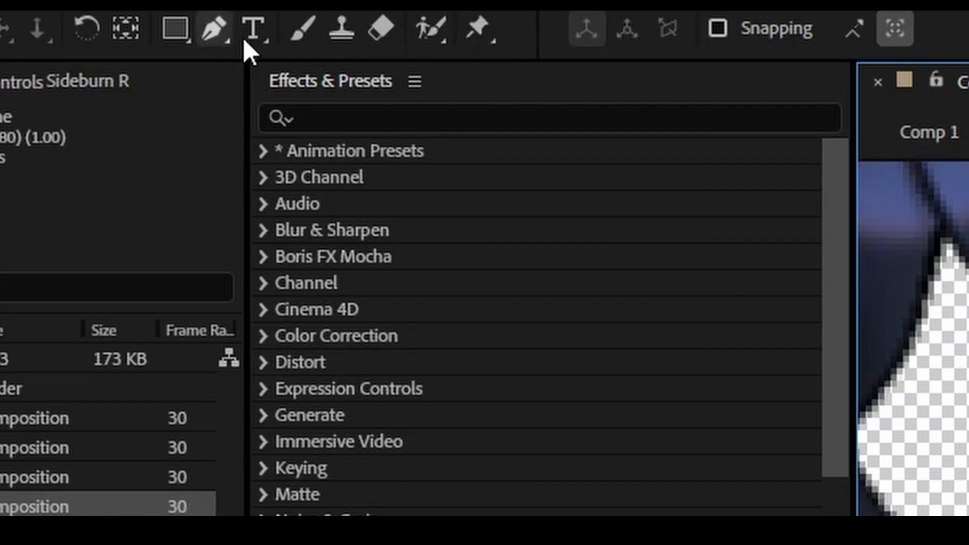
- Place seven Puppet pins along Sideburn R, from its root beneath the bangs to its lowest tip
left_click(239, 31)
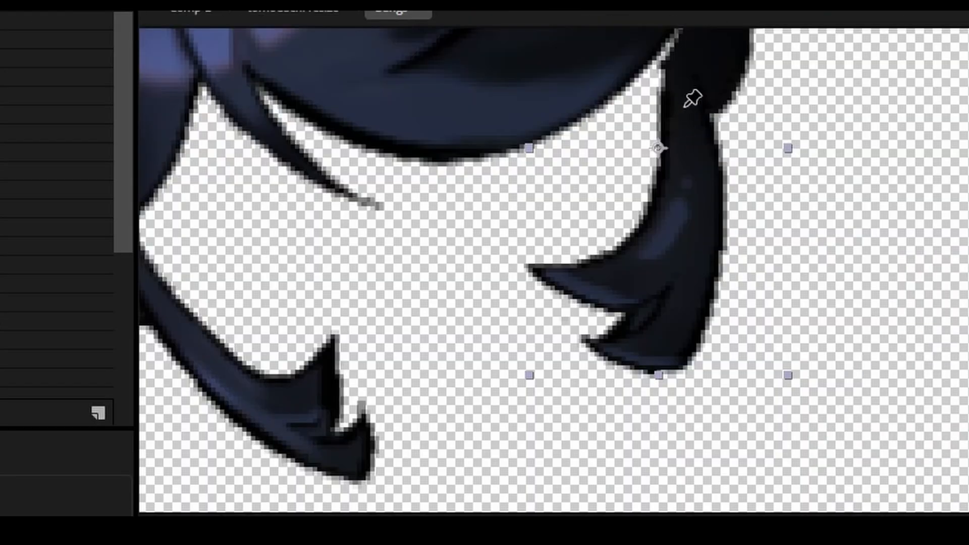
left_click(675, 100)
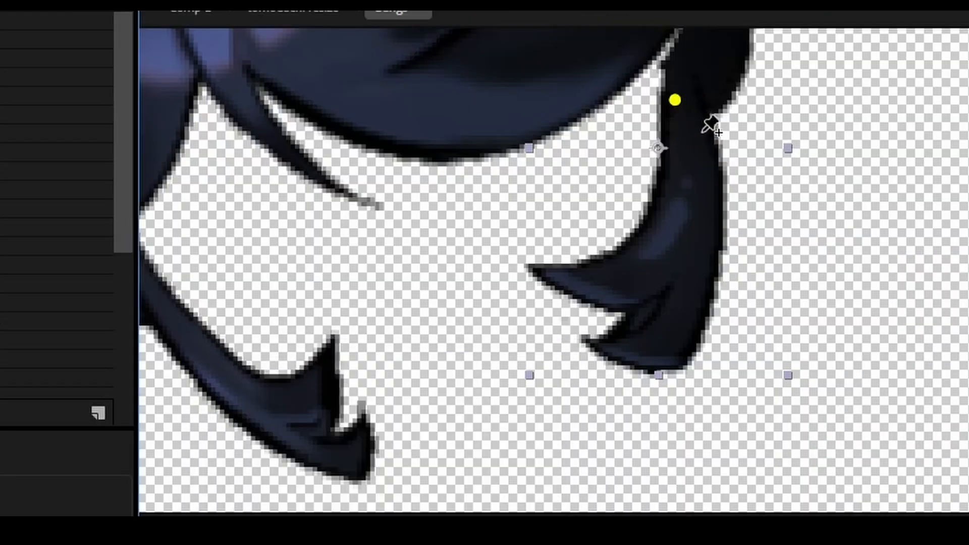
left_click(696, 117)
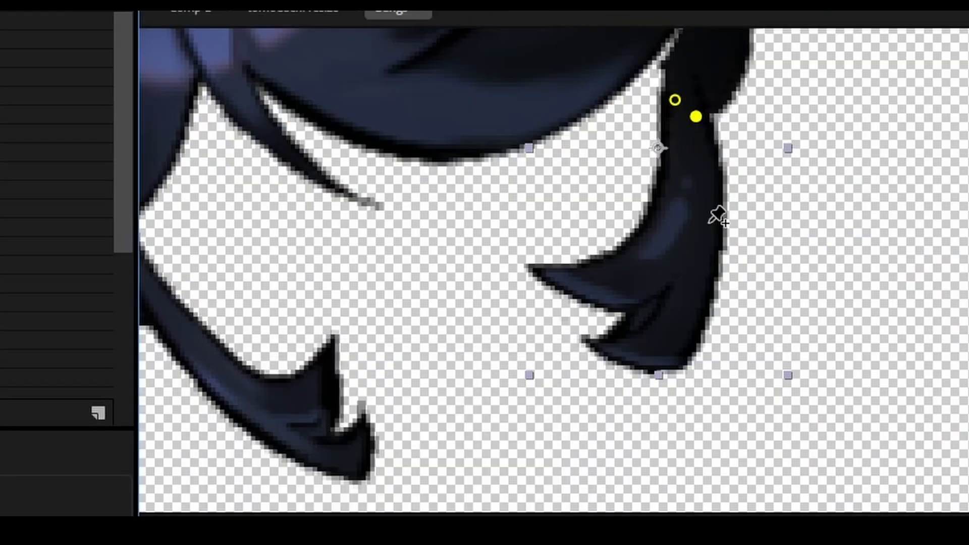
left_click(692, 146)
left_click(696, 198)
left_click(686, 260)
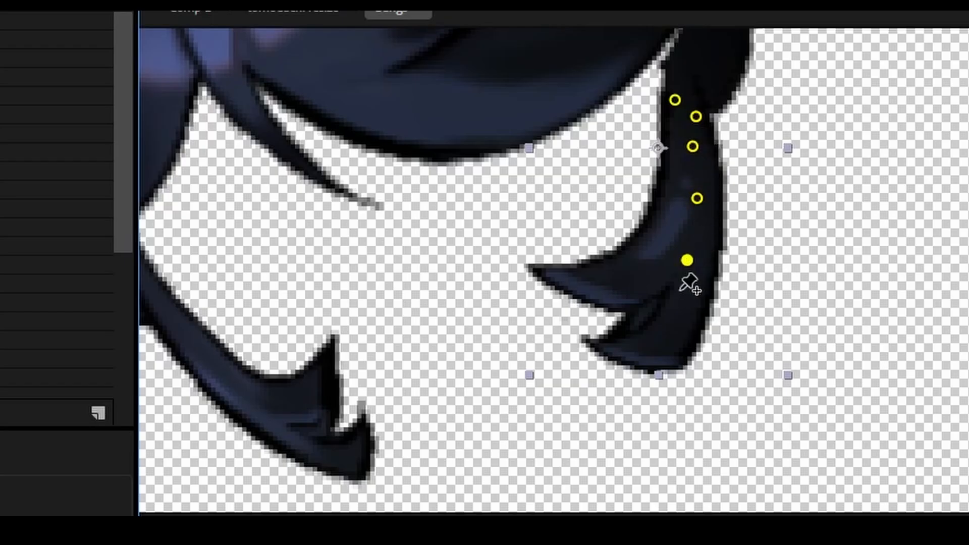
left_click(658, 306)
left_click(605, 347)
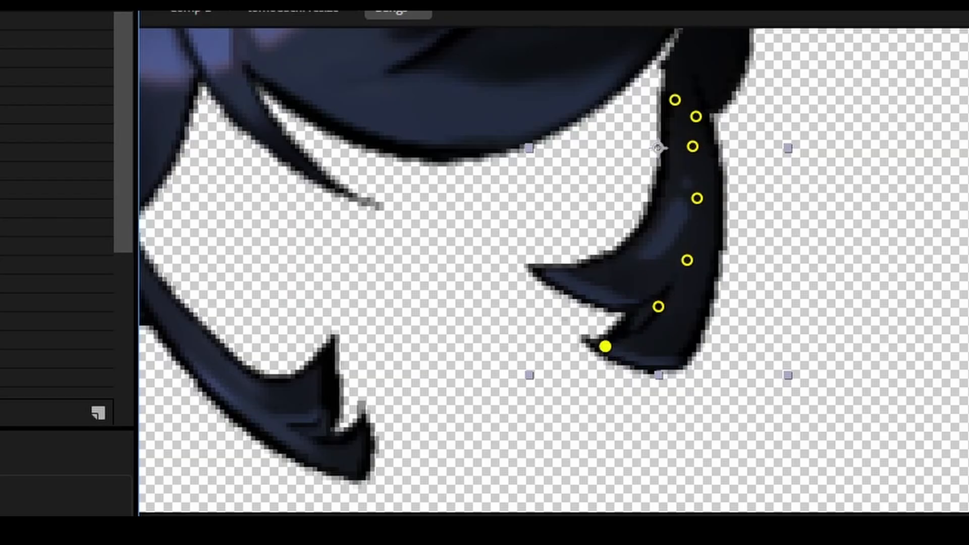
- Reveal Sideburn R's keyframed pin properties and turn off Position keyframing for Puppet Pin 1 and Puppet Pin 2
left_click(174, 154)
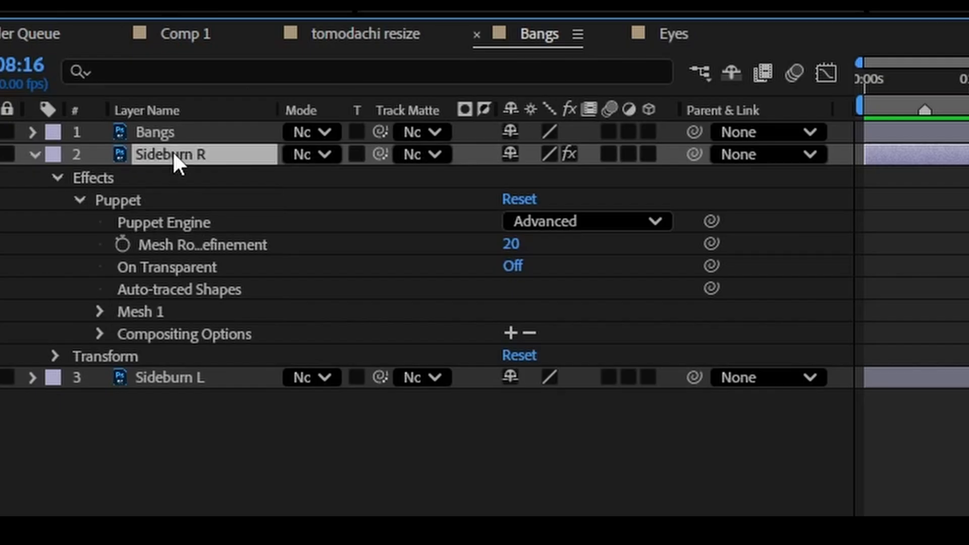
key("u")
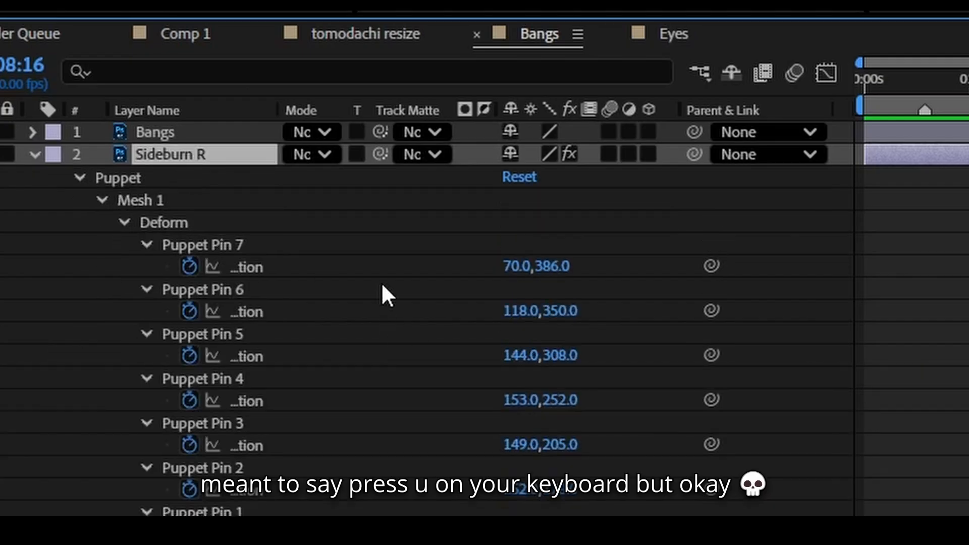
scroll(330, 331, "down", 2)
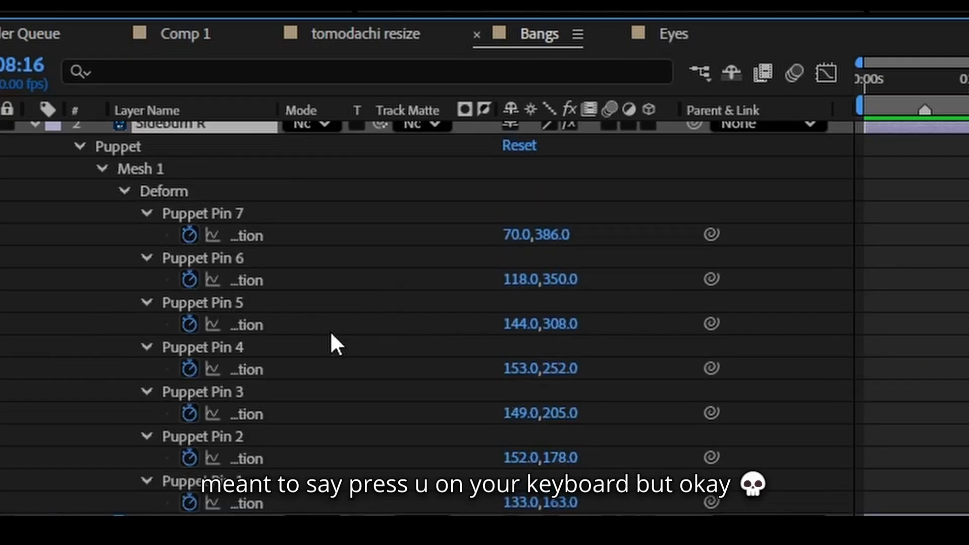
left_click(238, 462)
left_click(235, 480)
left_click(188, 456)
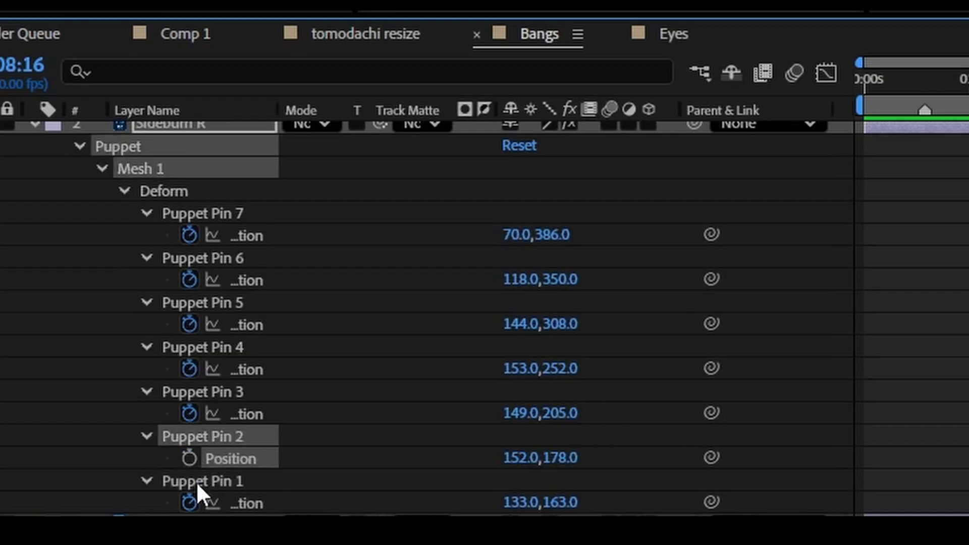
left_click(188, 500)
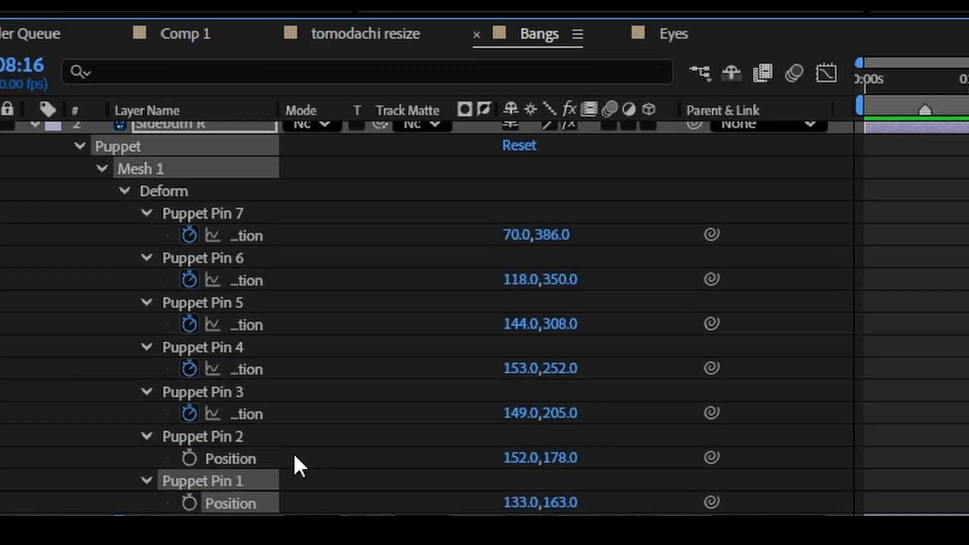
- Run the AFPHairRig script on Sideburn R with the PuppetPins option and layer renaming off
left_click(278, 458)
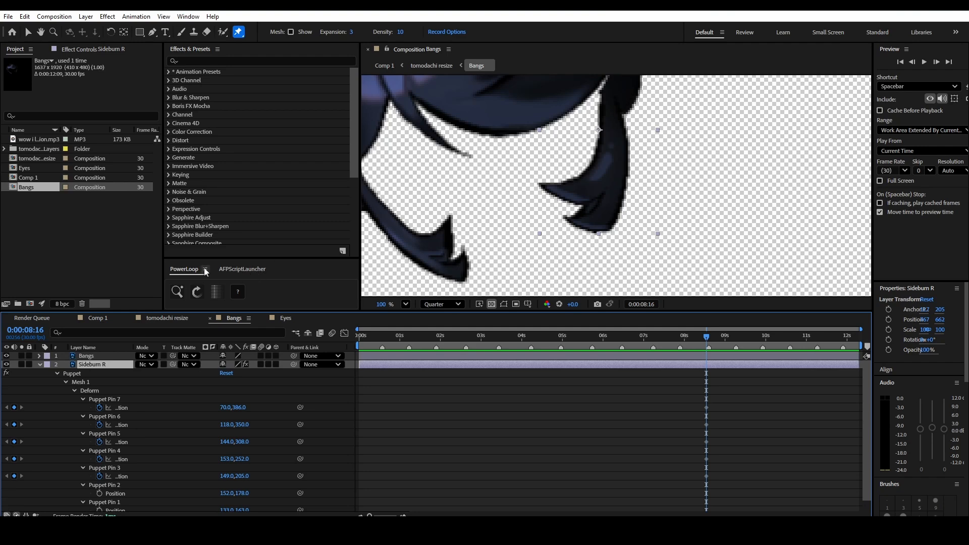
left_click(256, 270)
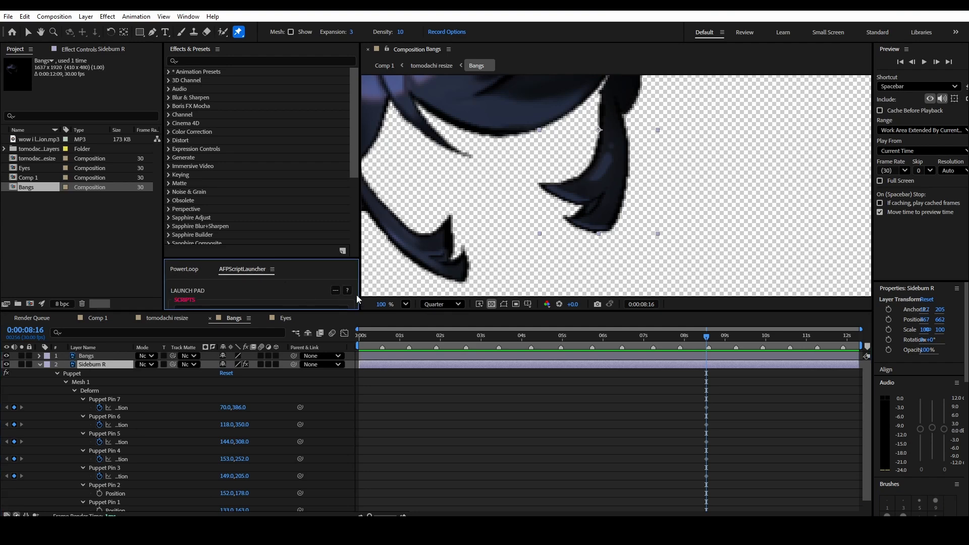
left_click_drag(306, 257, 311, 233)
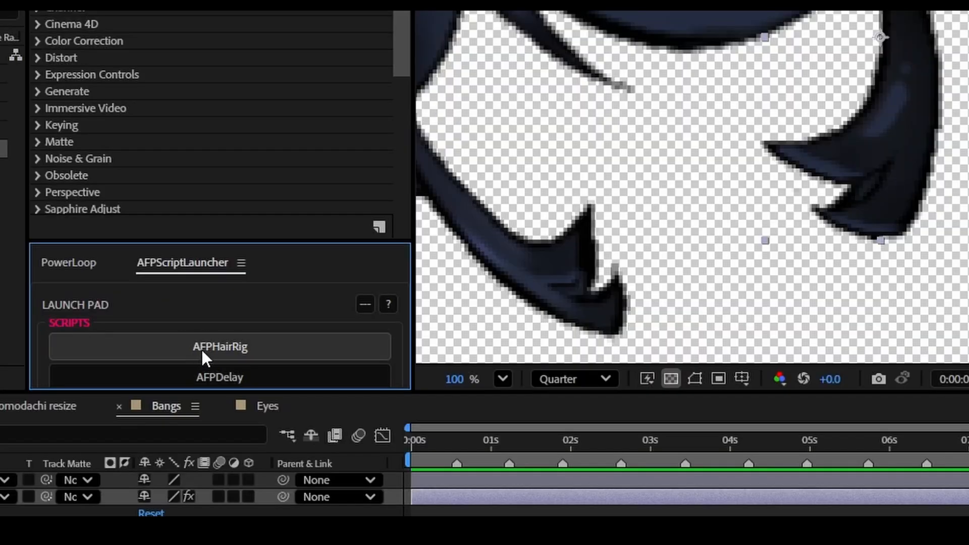
left_click(211, 347)
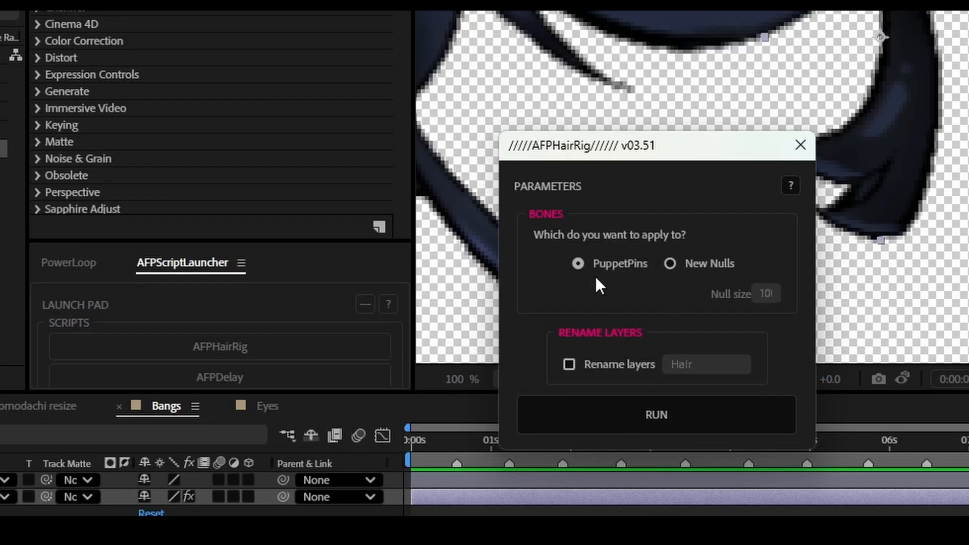
left_click(661, 408)
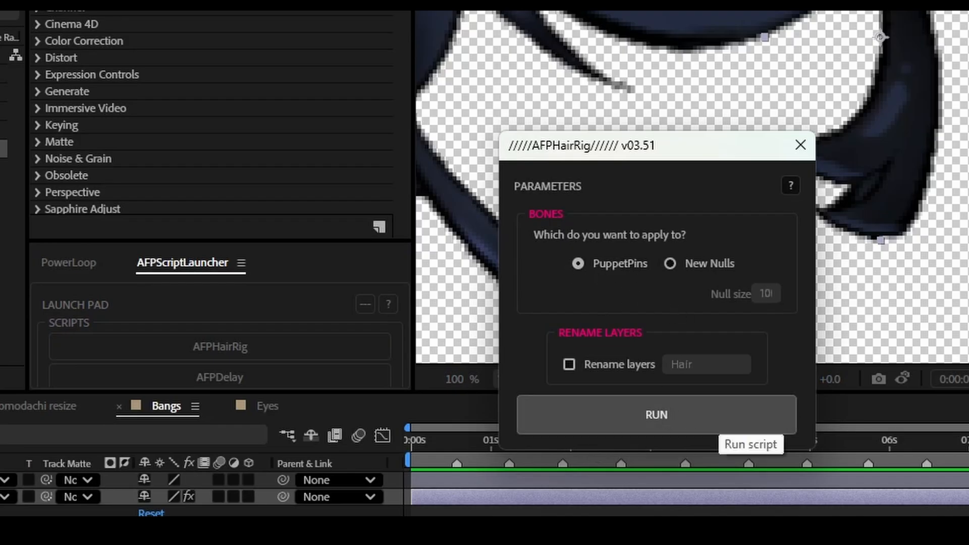
- Play the rigged Sideburn R's swaying motion in the Bangs composition from the start
key("space")
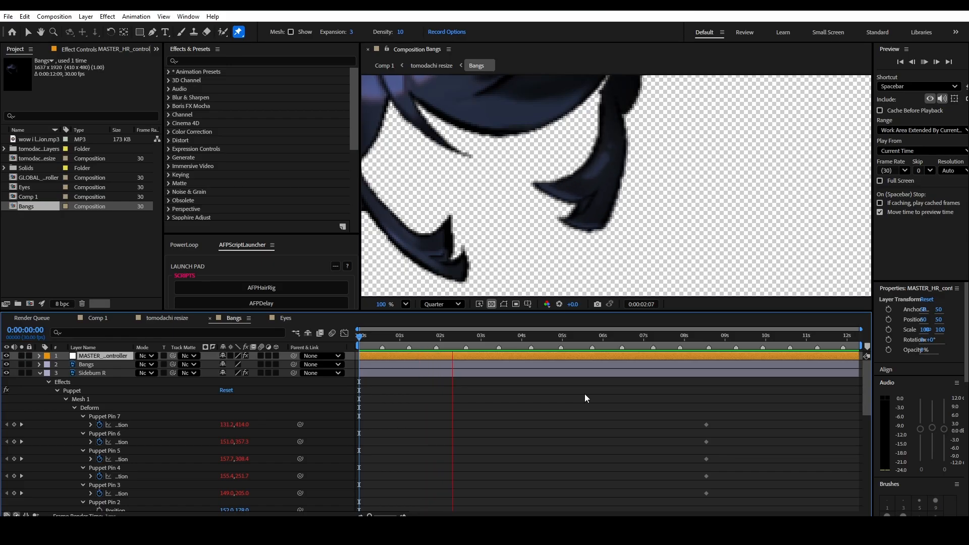
key("space")
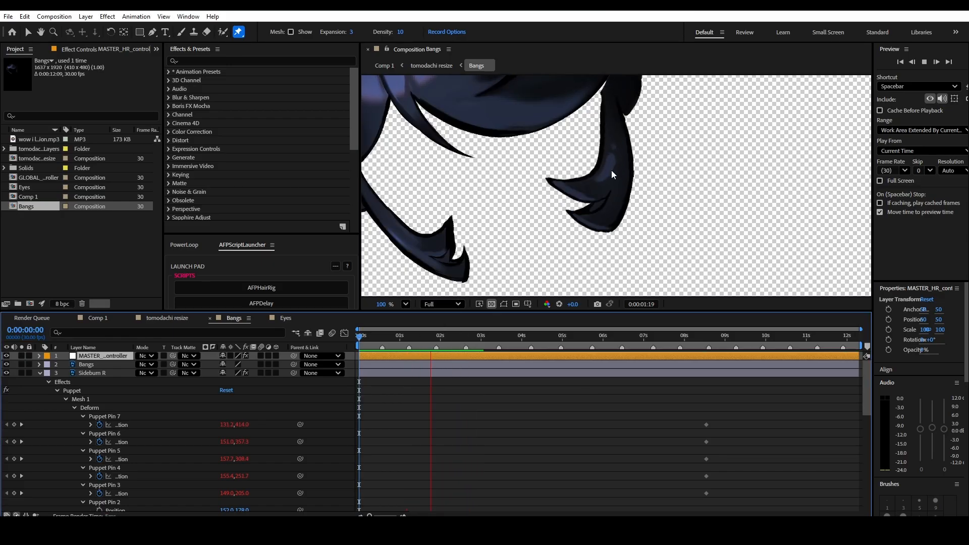
key("space")
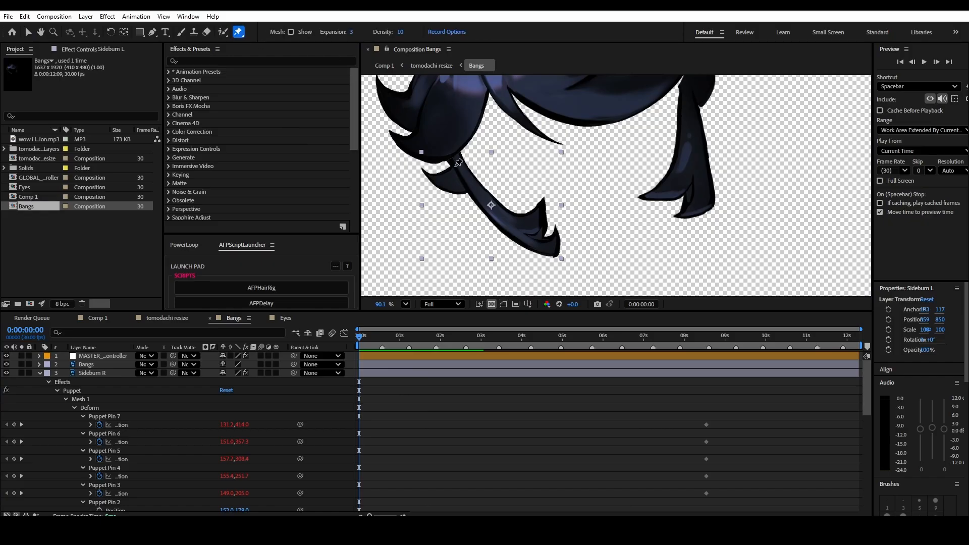
- Place eight Puppet pins along Sideburn L from its root to its tip, and turn off Position keyframing for the two root pins
left_click(454, 162)
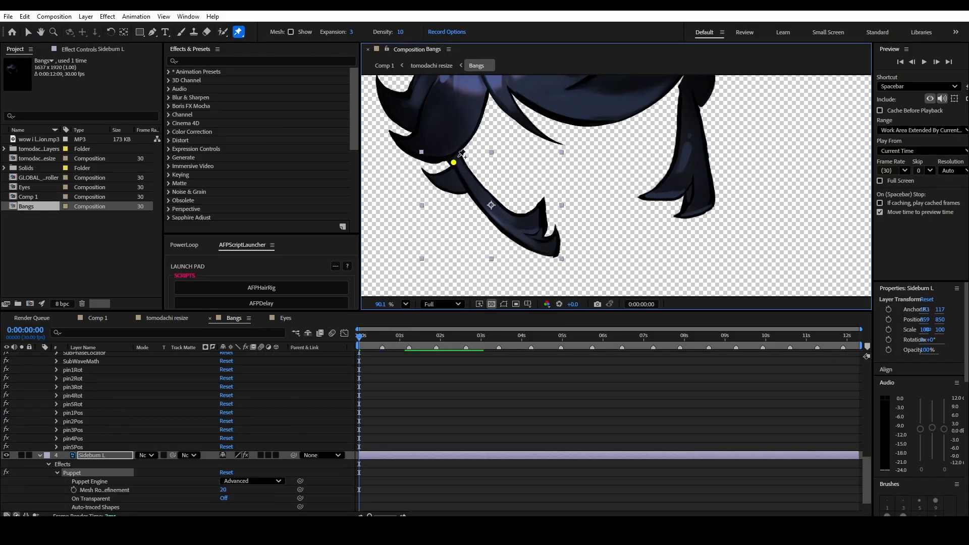
left_click(458, 156)
left_click(464, 173)
left_click(477, 191)
left_click(495, 210)
left_click(512, 227)
left_click(534, 237)
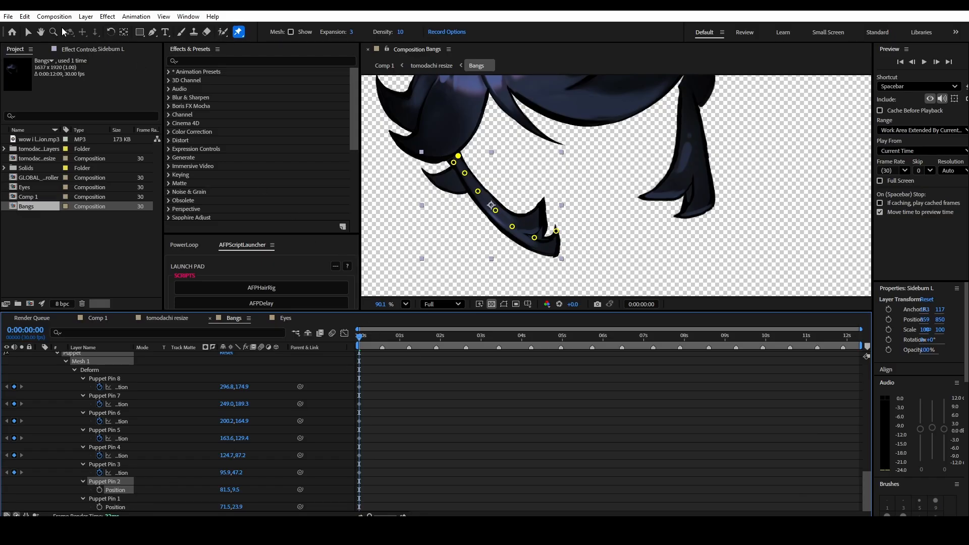
- Run the AFPHairRig script on Sideburn L's puppet pins with the PuppetPins option
left_click(28, 33)
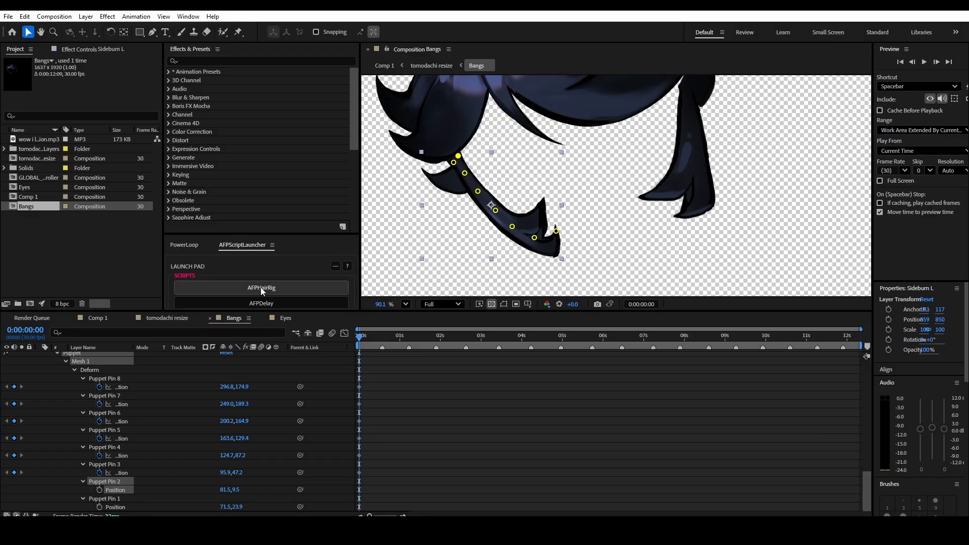
left_click(261, 287)
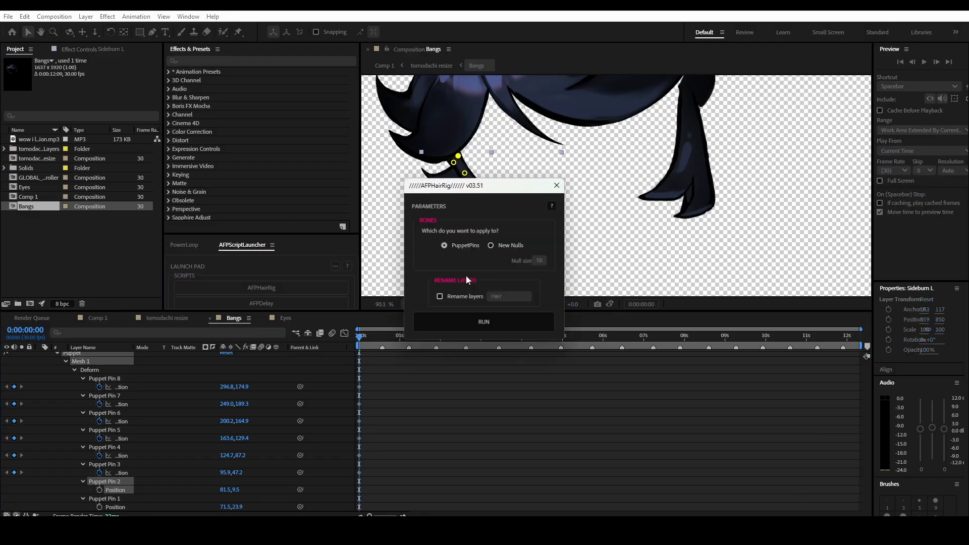
left_click(501, 325)
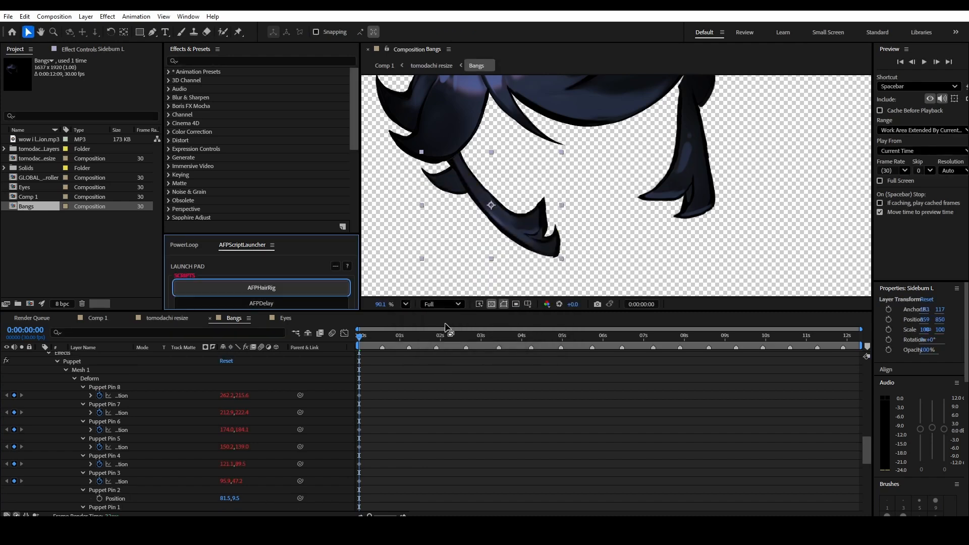
- Play both sideburns' swaying motion and return the playhead to the start of the composition
key("space")
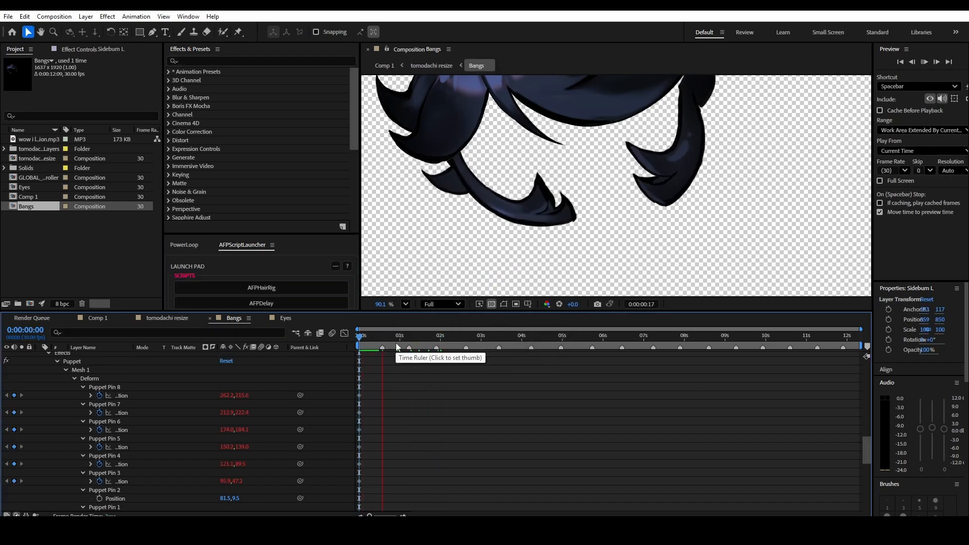
key("space")
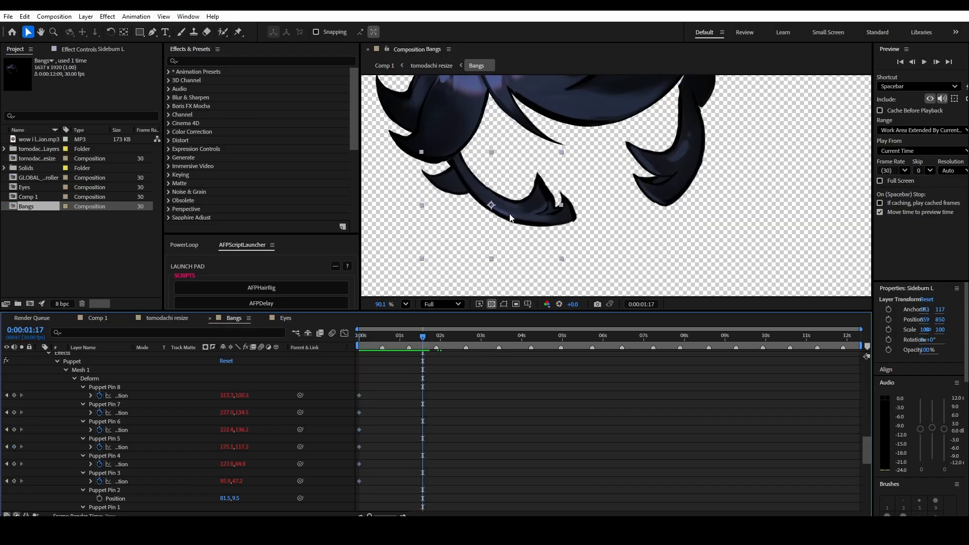
left_click_drag(435, 330, 329, 341)
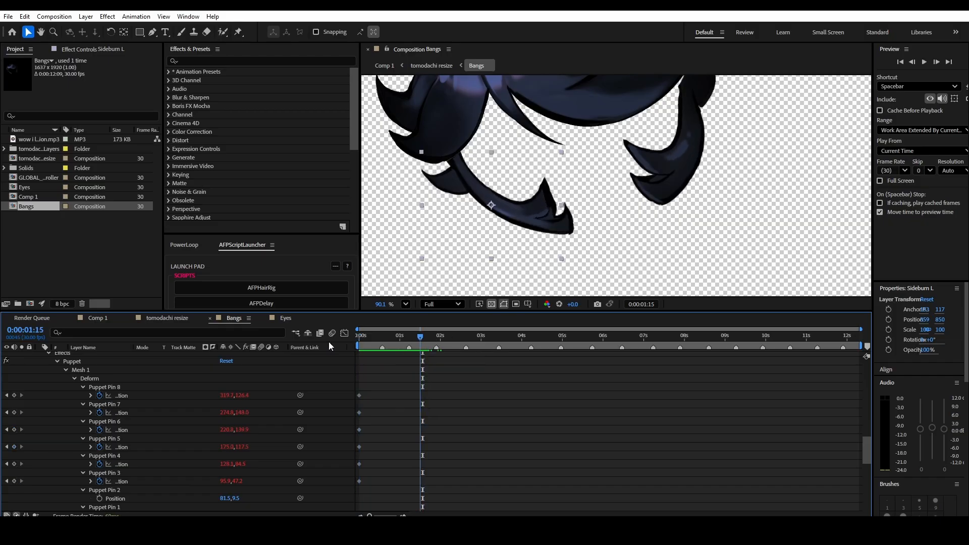
- Select the Bangs layer and place three Puppet pins along the upper edge of its character-right side: two at the side lock's top, one at the peak
scroll(519, 234, "down", 3)
left_click(504, 168)
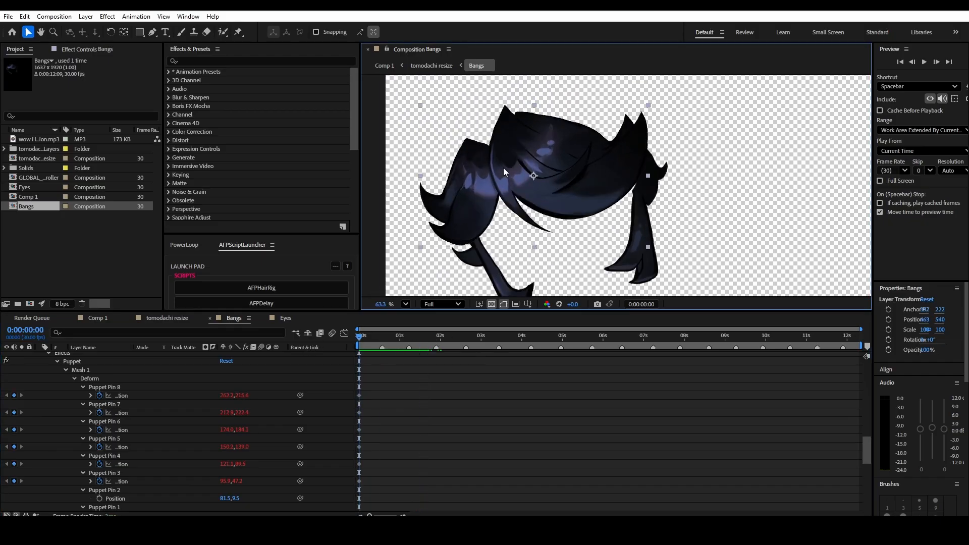
scroll(119, 417, "up", 4)
scroll(121, 418, "up", 5)
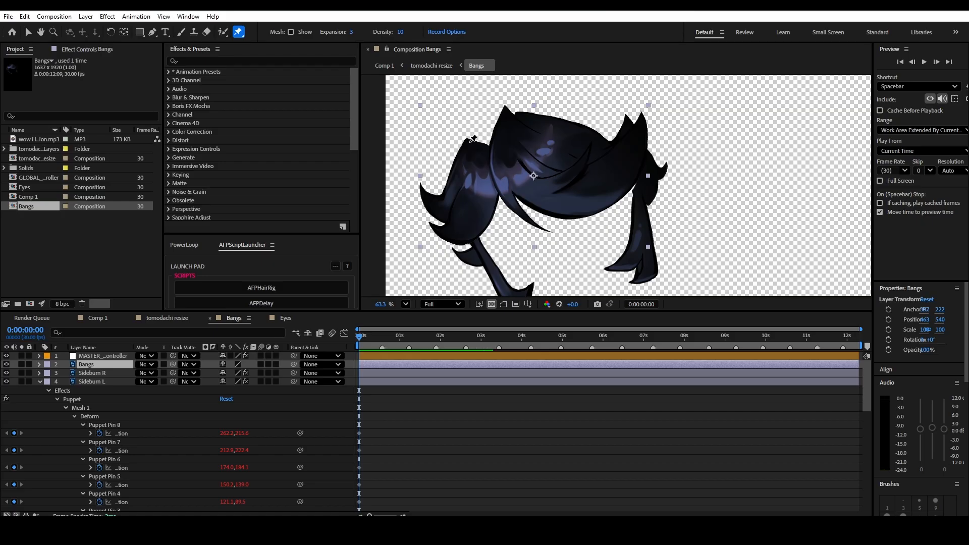
left_click(468, 142)
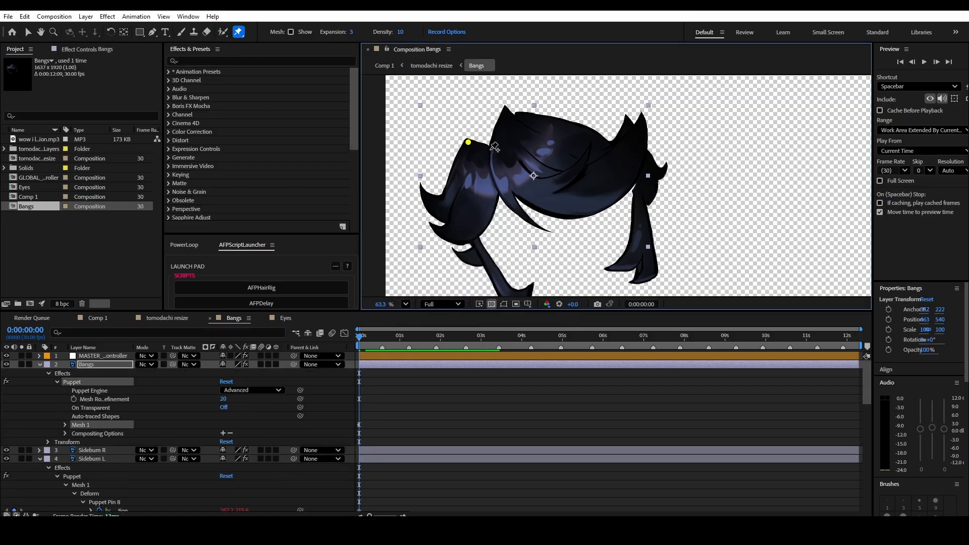
left_click(490, 149)
left_click(505, 110)
- Reveal the Bangs layer's keyframed pin properties and turn off Position keyframing for Puppet Pins 1, 2 and 3
left_click(66, 425)
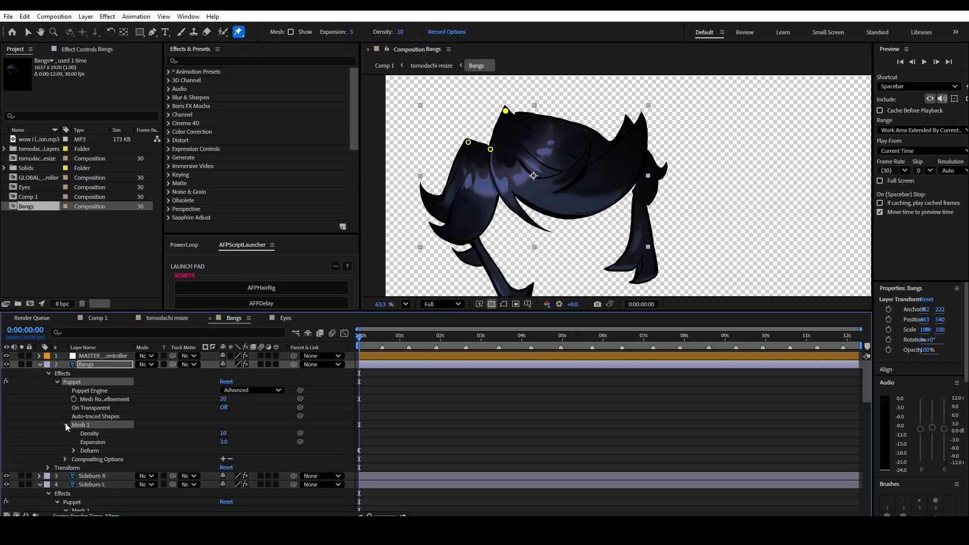
left_click(108, 365)
key("u")
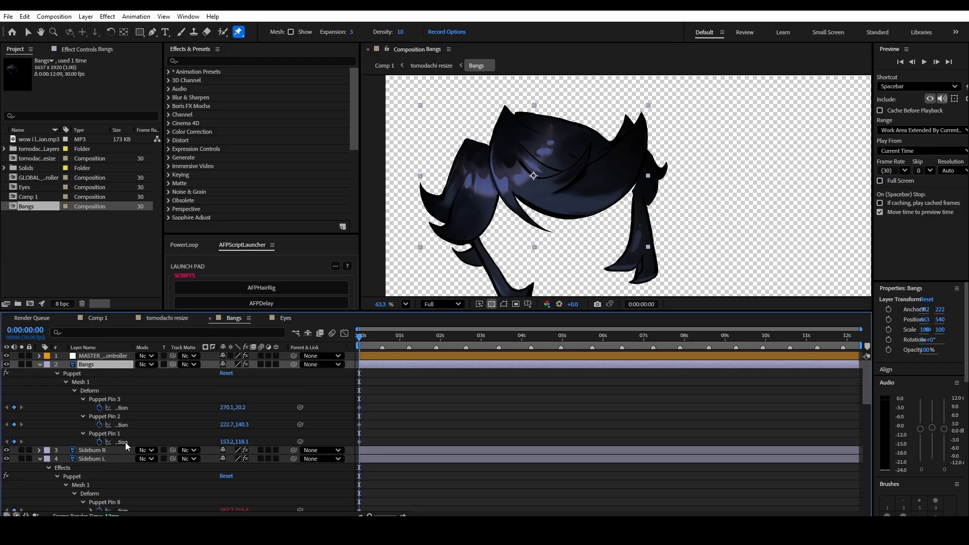
left_click(99, 442)
left_click(100, 424)
left_click(99, 407)
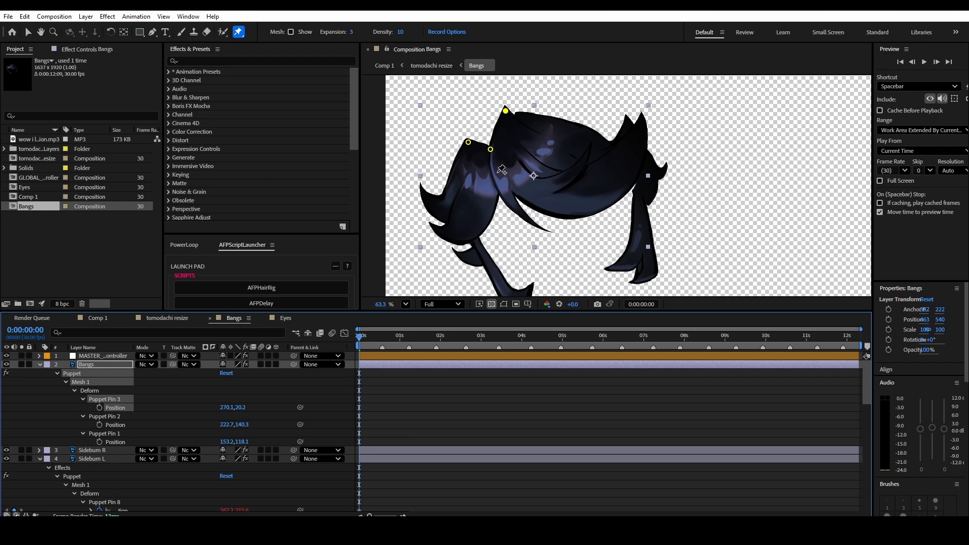
- Place five more Puppet pins on the Bangs layer, following the main fringe's curve down and along its lower edge
left_click(495, 172)
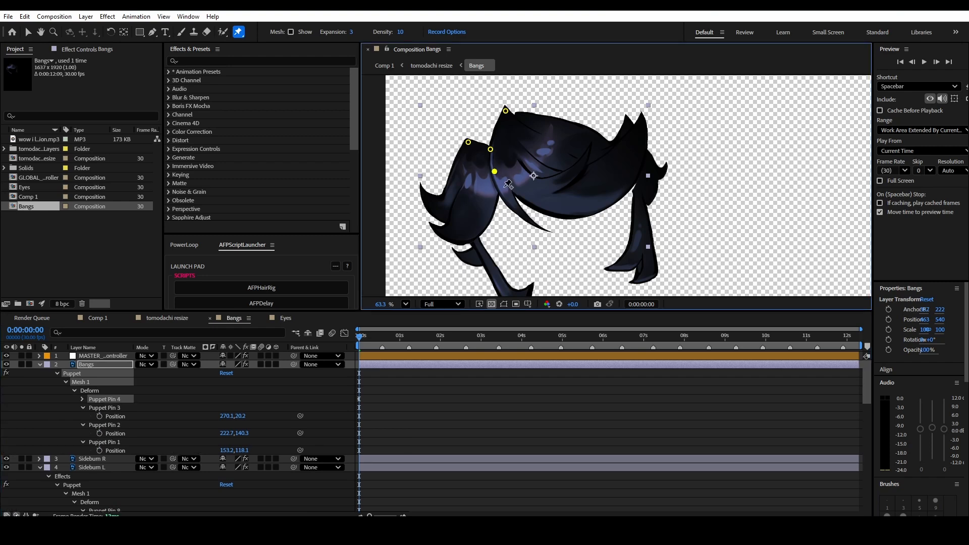
left_click(512, 191)
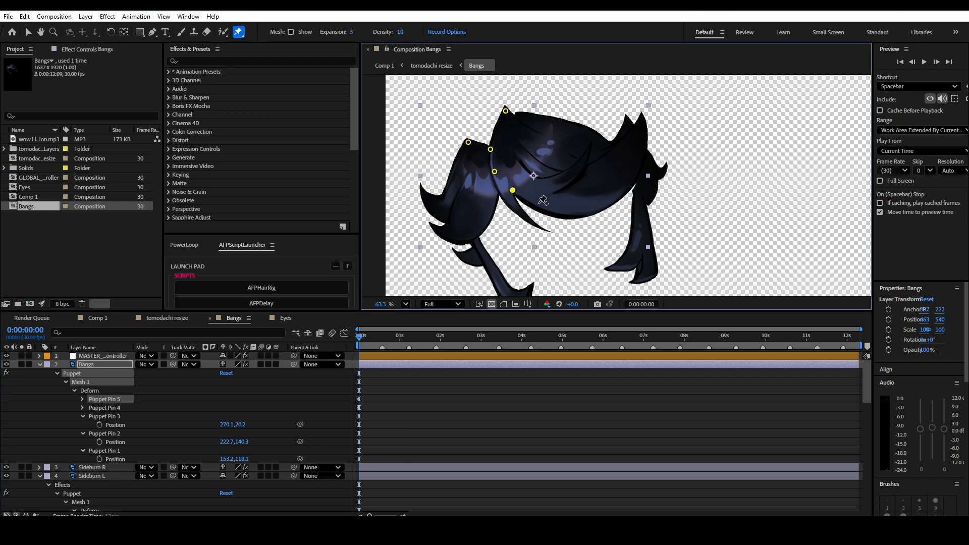
left_click(534, 204)
left_click(560, 211)
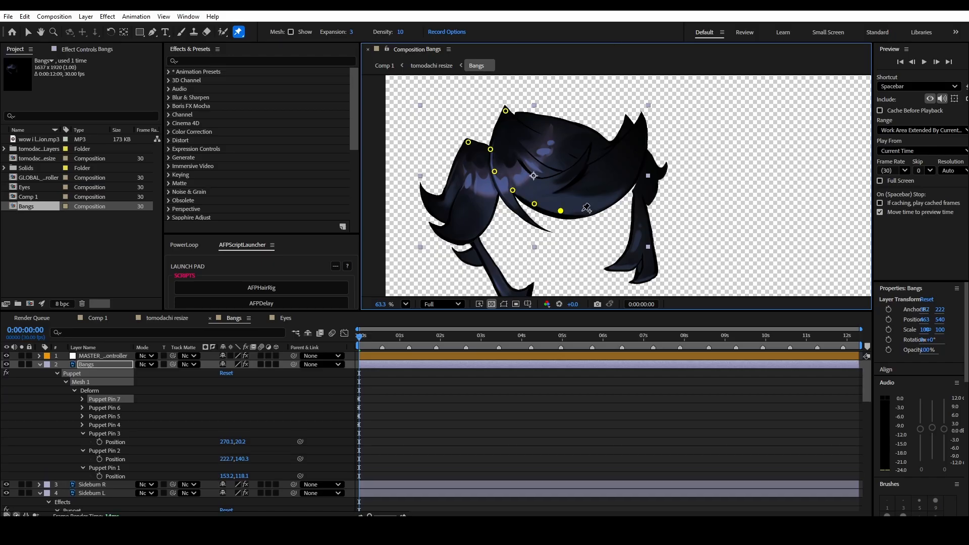
left_click(586, 210)
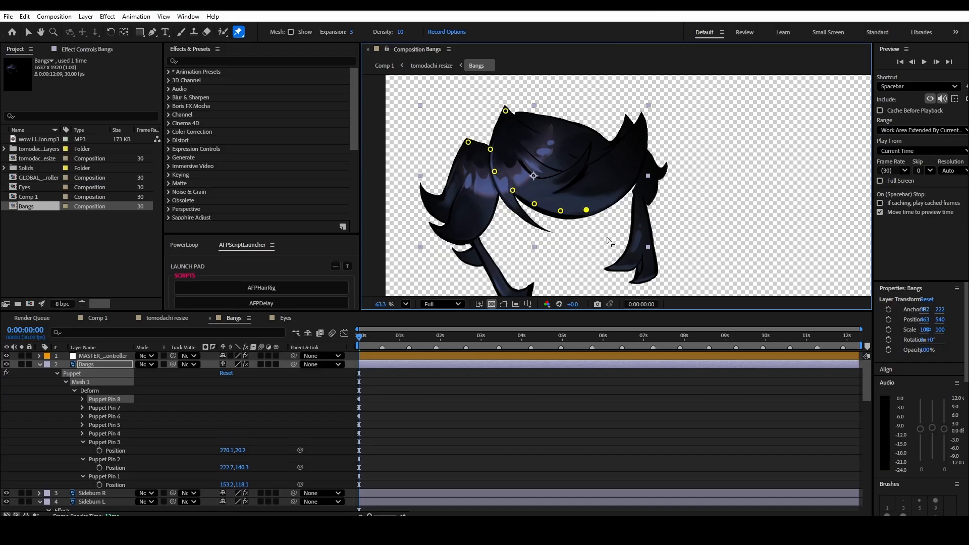
- Run the AFPHairRig script on the Bangs layer's puppet pins and play the combined hair motion from the start
left_click(285, 286)
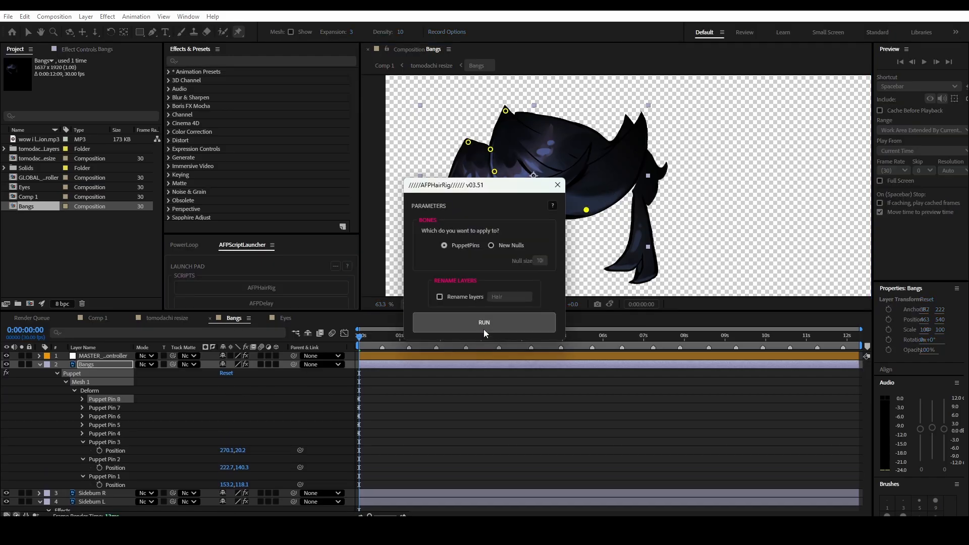
left_click_drag(362, 338, 359, 361)
key("space")
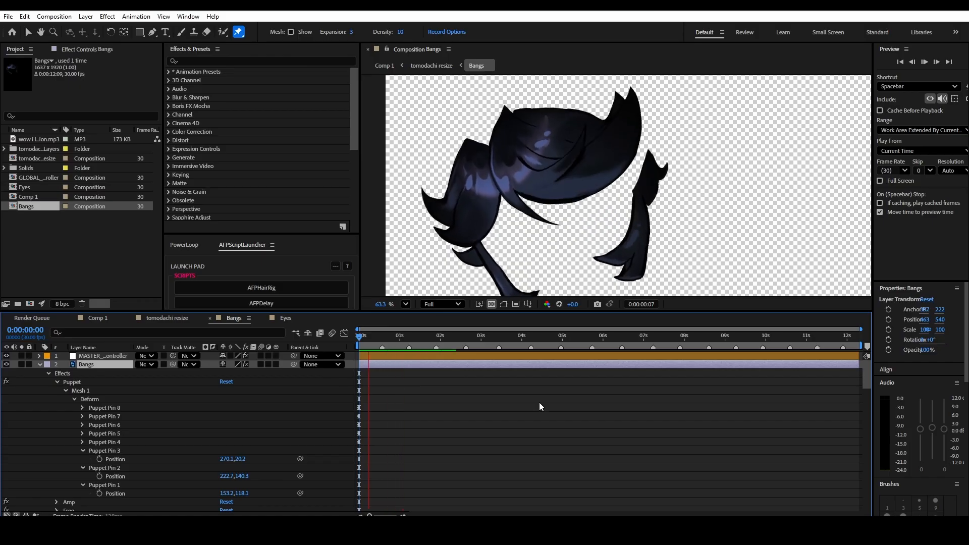
key("space")
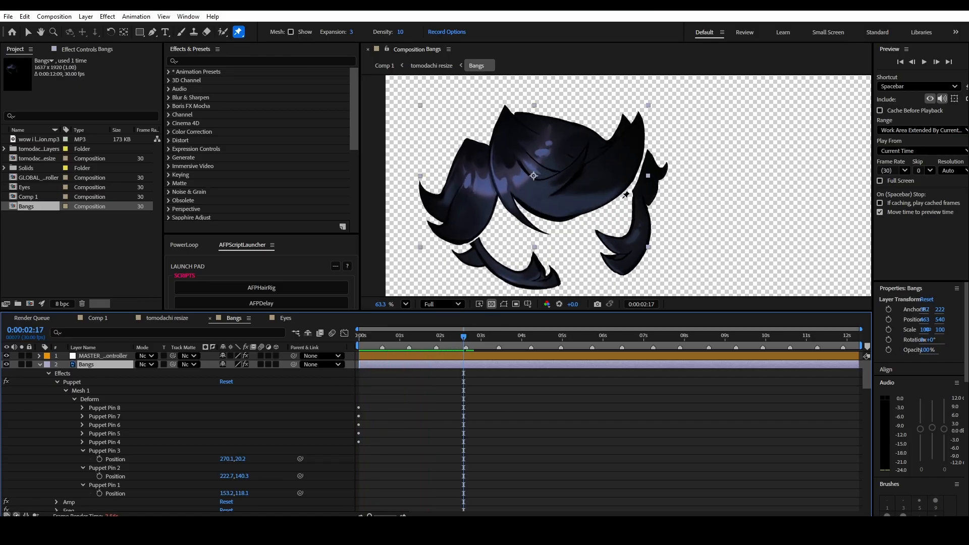
key("Home")
- On the MASTER_HR_controller layer, enable Use windStartPoint and place windStartPoint outside the canvas beside the hair at about -137, 414
scroll(744, 89, "down", 5)
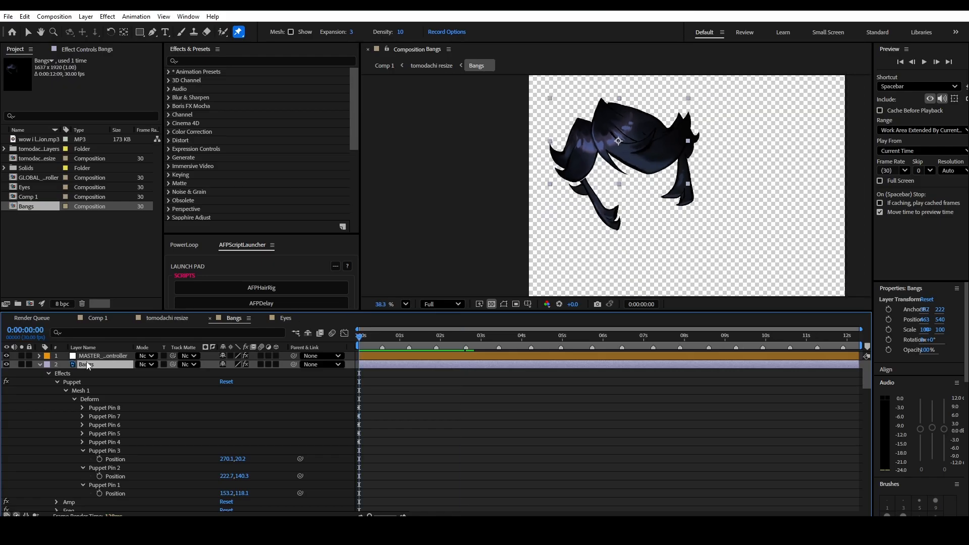
left_click(93, 357)
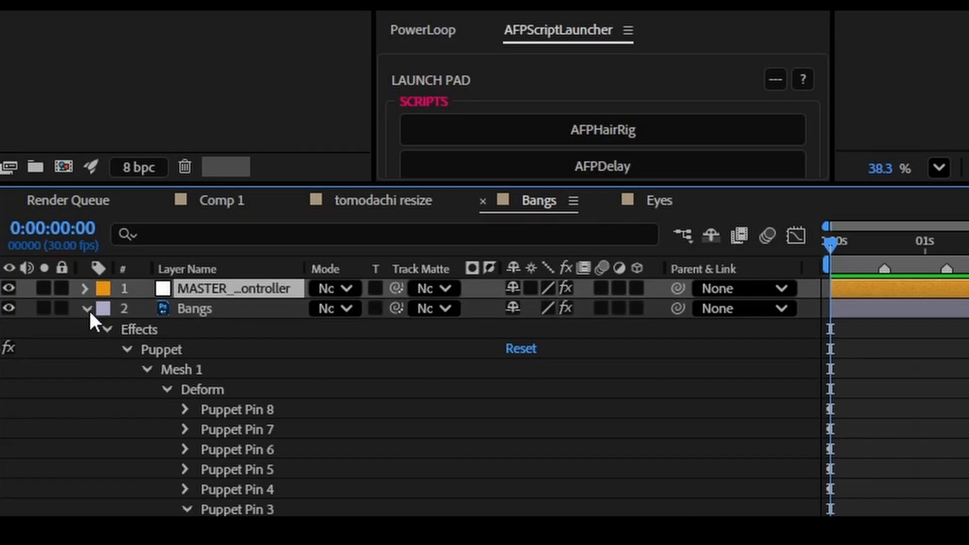
left_click(87, 309)
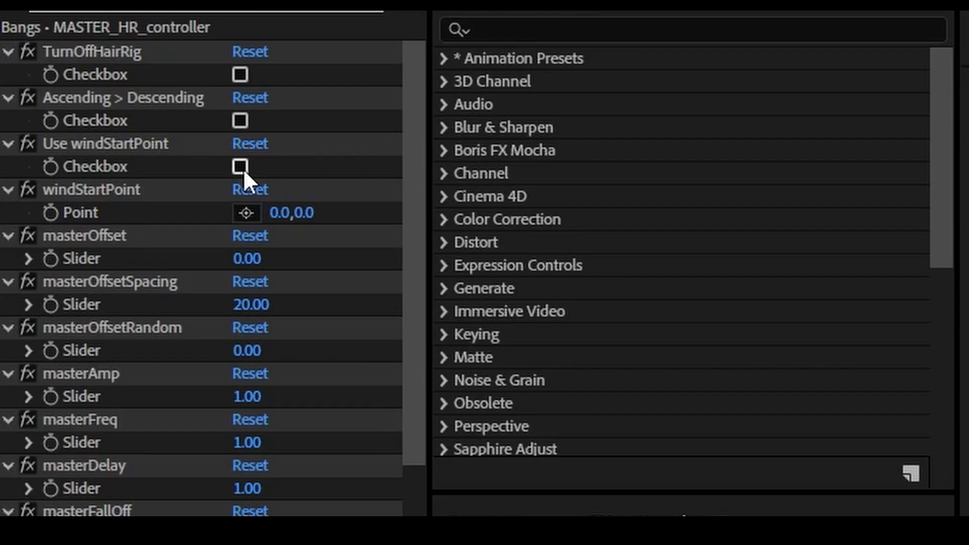
left_click(92, 112)
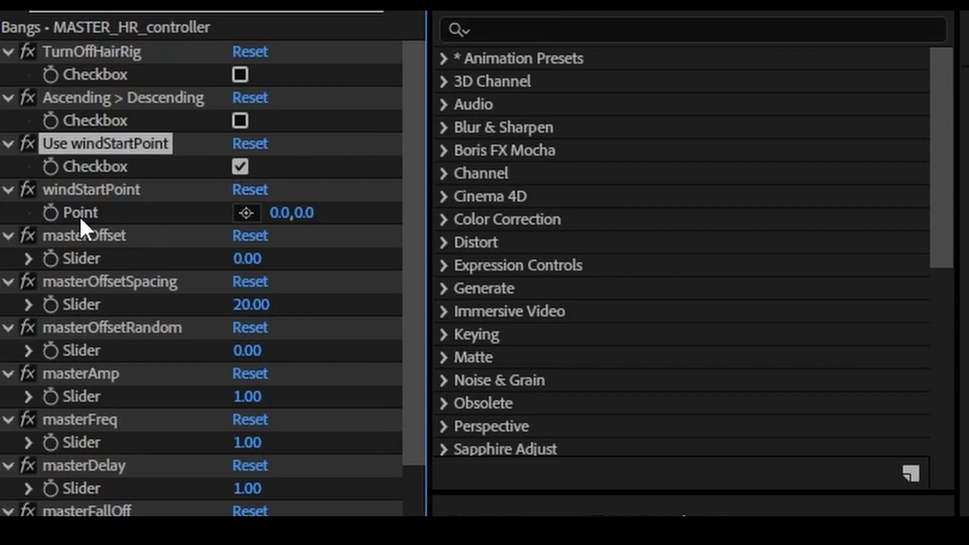
left_click(239, 215)
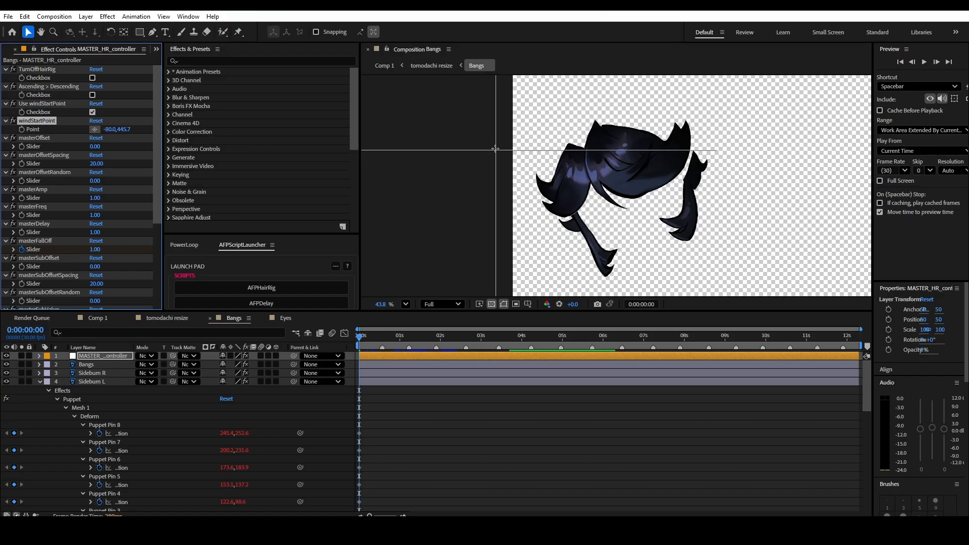
left_click(483, 141)
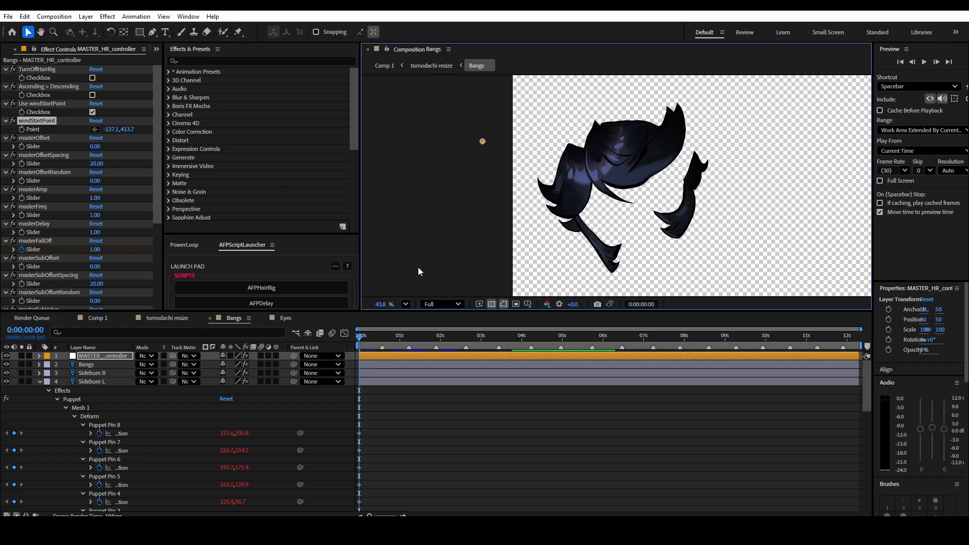
- Set the MASTER_HR_controller's masterAmp to 0.30 and preview the hair sway from the start
left_click(41, 190)
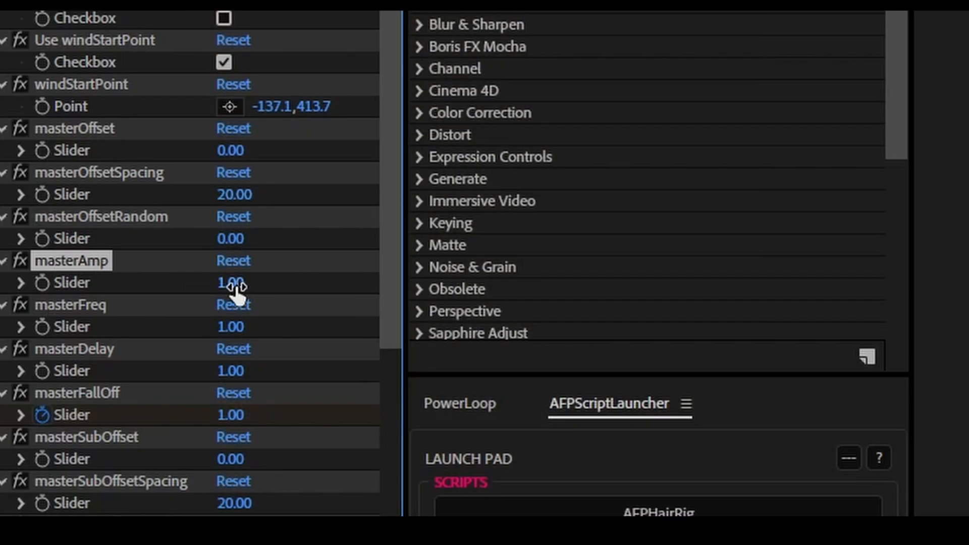
left_click_drag(233, 283, 250, 288)
key("ctrl+z")
left_click_drag(228, 284, 226, 286)
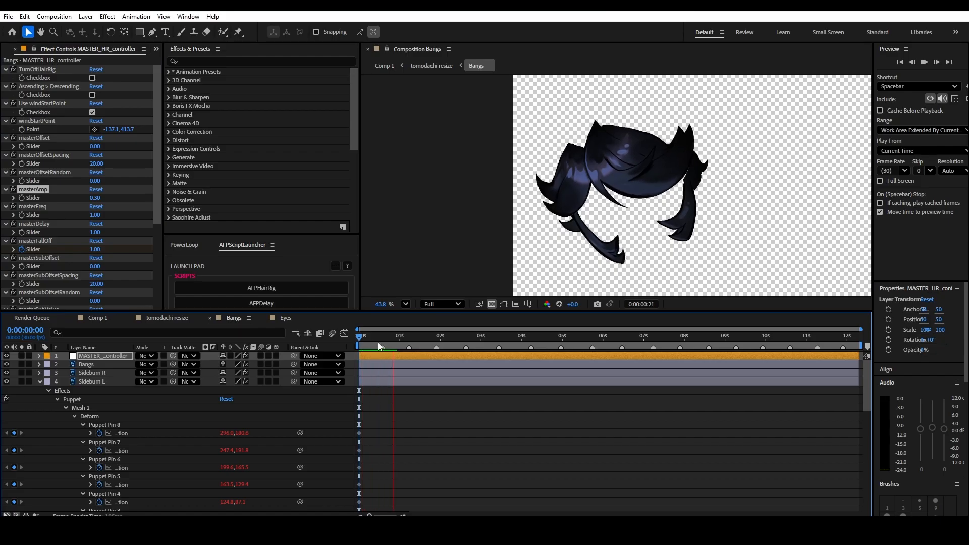
key("space")
left_click_drag(369, 337, 357, 335)
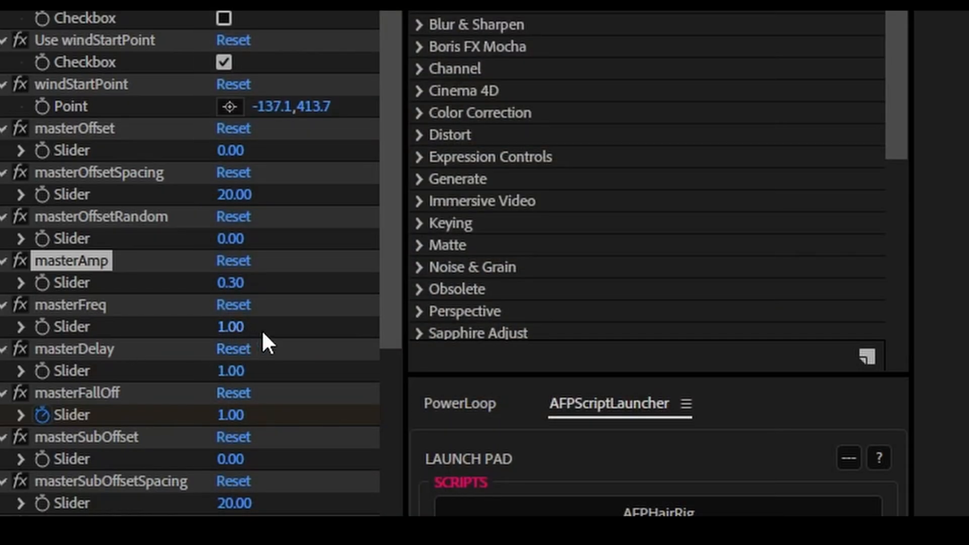
- Set masterFreq to 1.60 on the MASTER_HR_controller and preview the faster hair motion
mouse_move(238, 332)
left_mouse_down()
mouse_move(253, 326)
mouse_move(244, 327)
left_mouse_up()
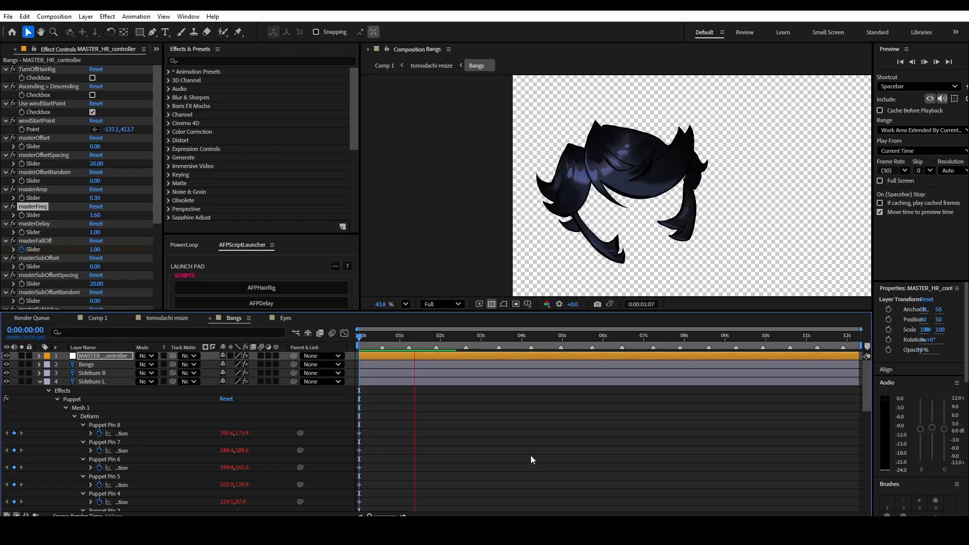
key("space")
key("Home")
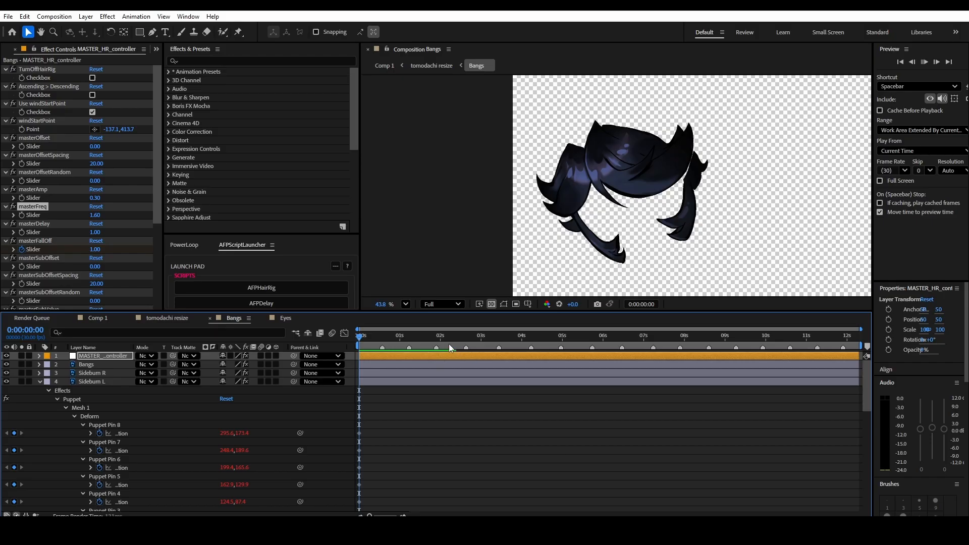
left_click_drag(367, 337, 348, 346)
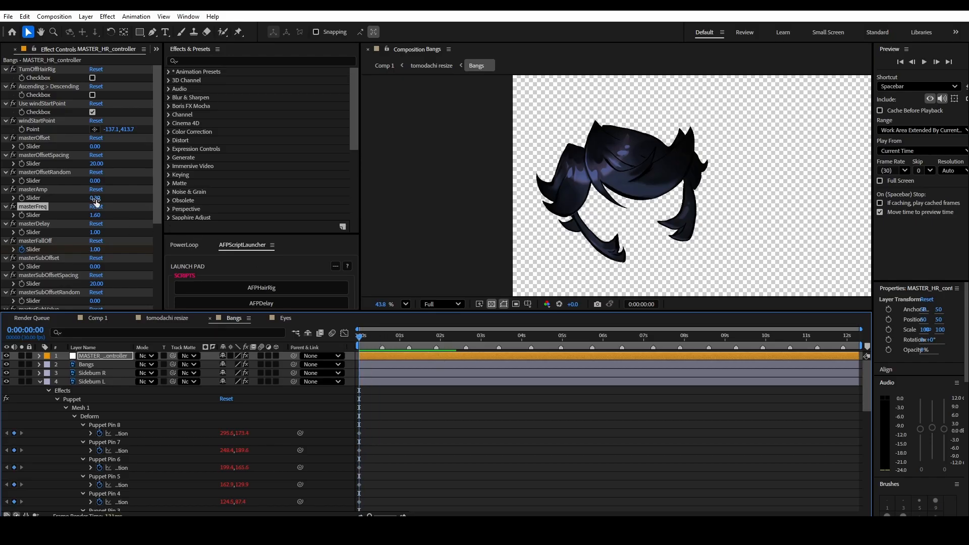
- Try masterAmp at -0.30 on the MASTER_HR_controller and preview the hair motion
left_click_drag(98, 198, 97, 198)
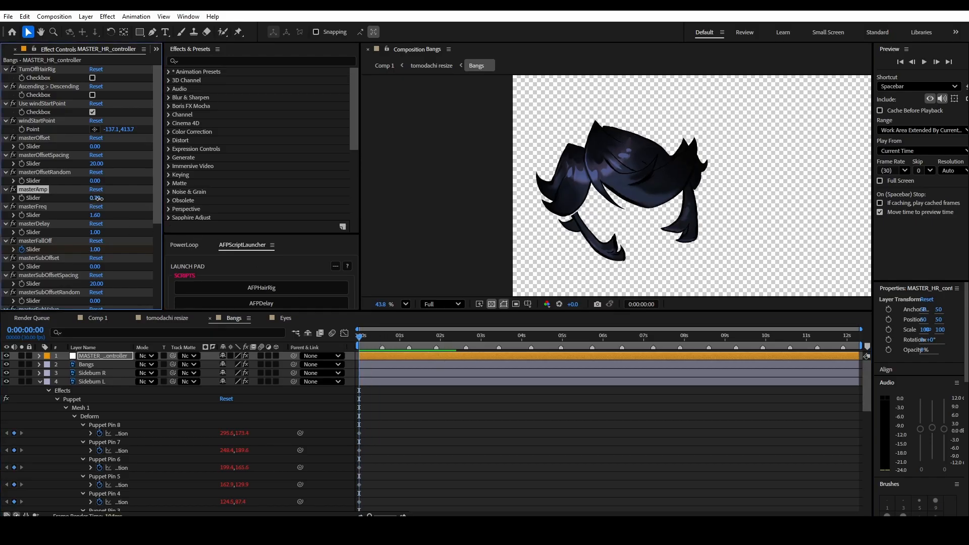
key("space")
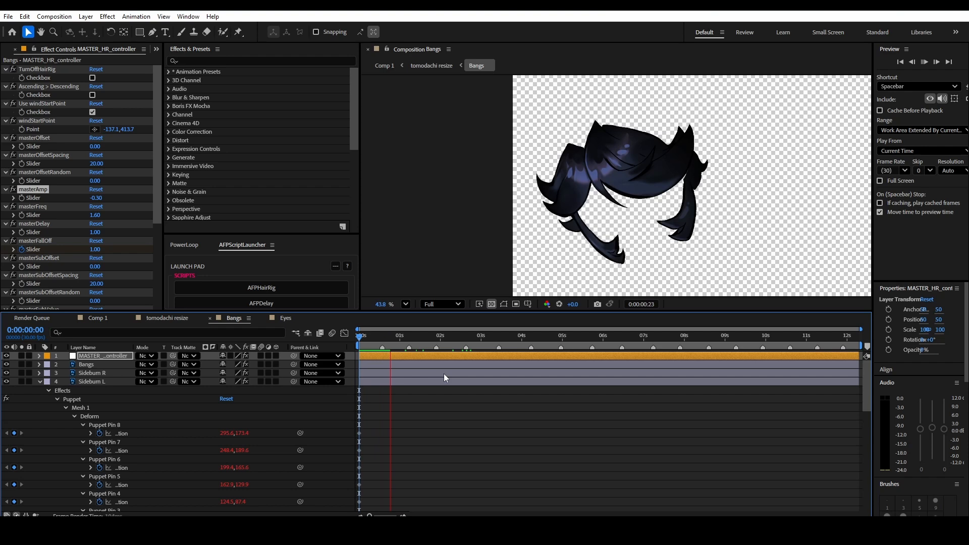
key("space")
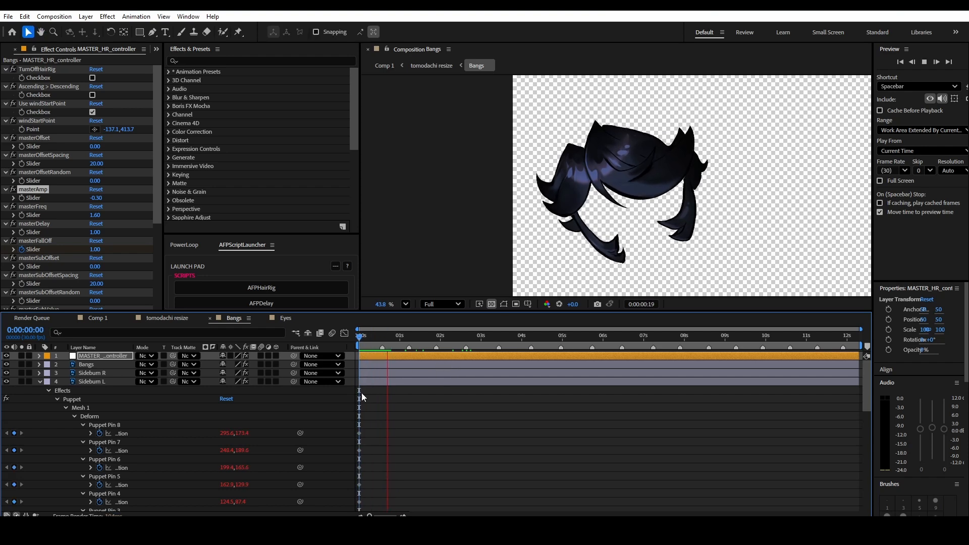
key("space")
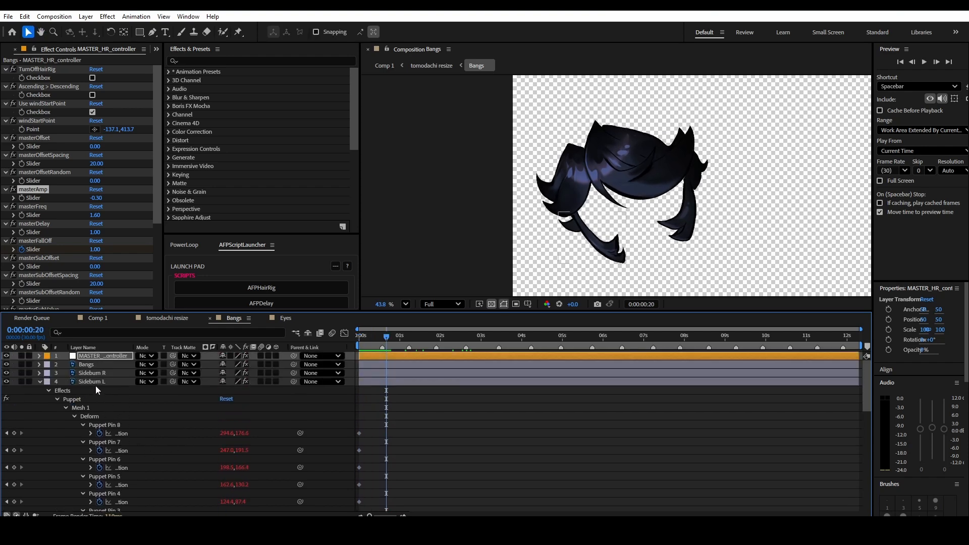
- Compare the hair rig effect settings of the Bangs, Sideburn R and Sideburn L layers
left_click(95, 382)
left_click(102, 373)
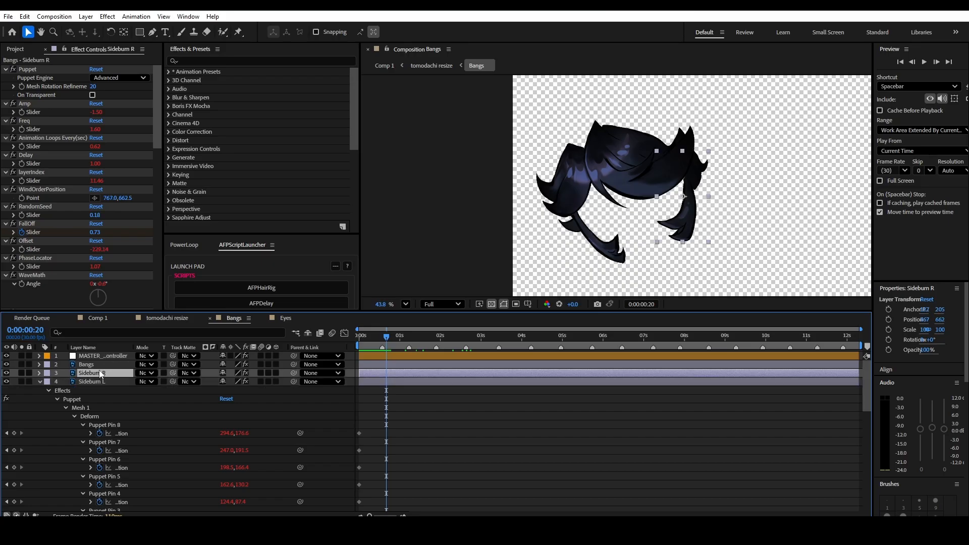
left_click(99, 365)
left_click(96, 383)
left_click(96, 374)
left_click(95, 384)
left_click(96, 375)
left_click(95, 384)
- Open the tomodachi resize composition and play the whole character's motion from the start
left_click(163, 318)
key("Home")
key("space")
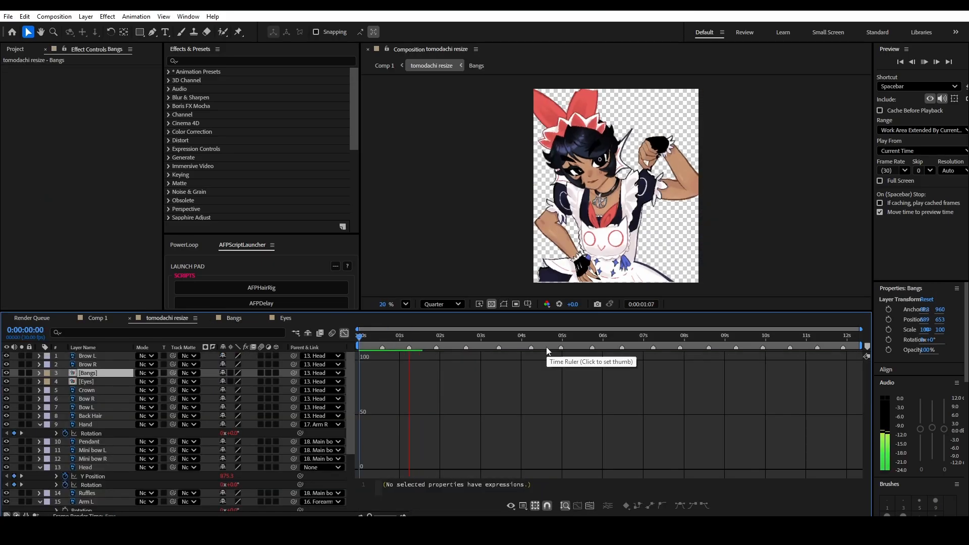
key("space")
- Place Puppet pins on the Mini bow L layer, two across its base and the rest along the ribbon toward its tip
scroll(548, 268, "up", 3)
left_click_drag(497, 227, 417, 291)
scroll(87, 440, "down", 4)
scroll(87, 440, "up", 3)
left_click(101, 438)
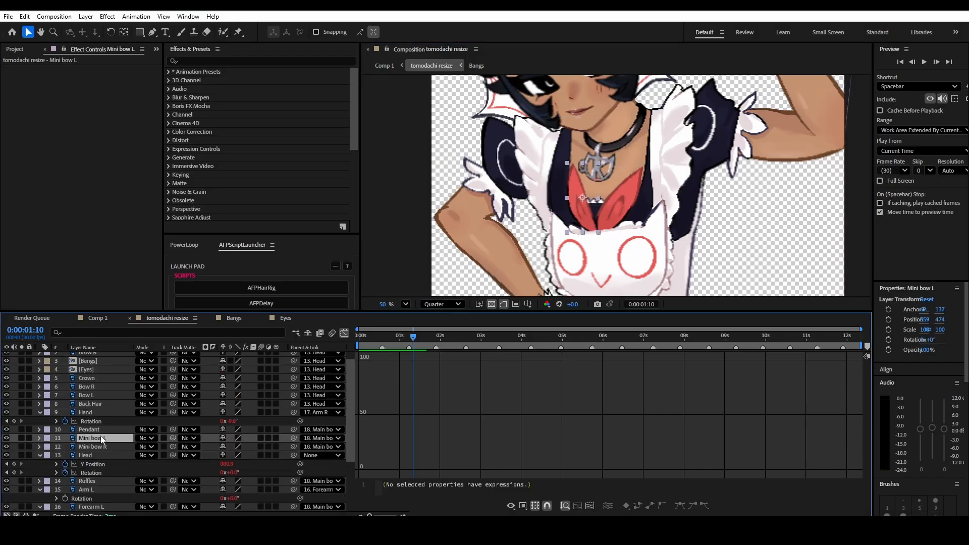
scroll(535, 217, "up", 1)
left_click(238, 32)
scroll(601, 204, "up", 1)
left_click(622, 254)
left_click(631, 251)
left_click(619, 237)
left_click(608, 218)
left_click(597, 197)
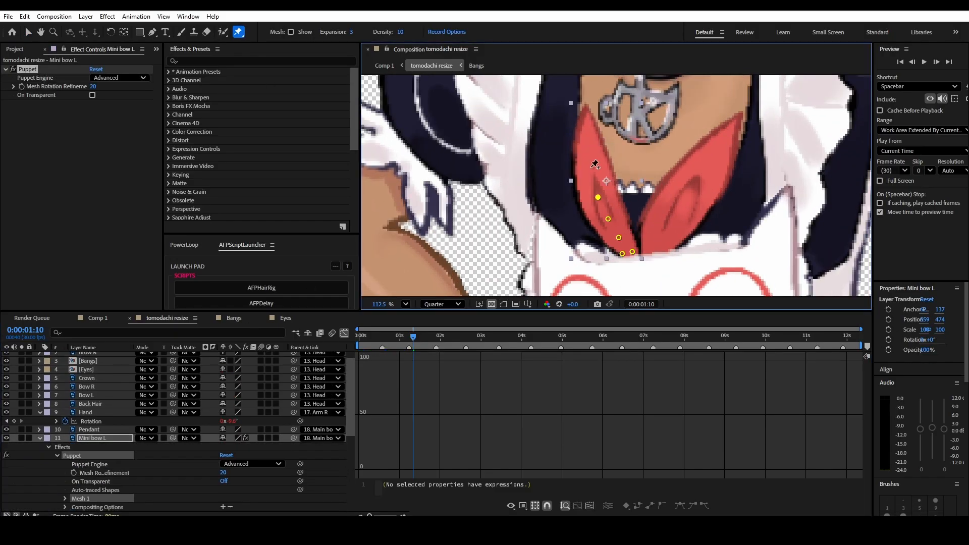
- Turn off Position keyframing for Mini bow L's base pins and run the AFPHairRig script on the layer
key("u")
scroll(104, 458, "down", 5)
left_click(99, 454)
left_click(99, 437)
scroll(119, 445, "up", 4)
left_click(95, 412)
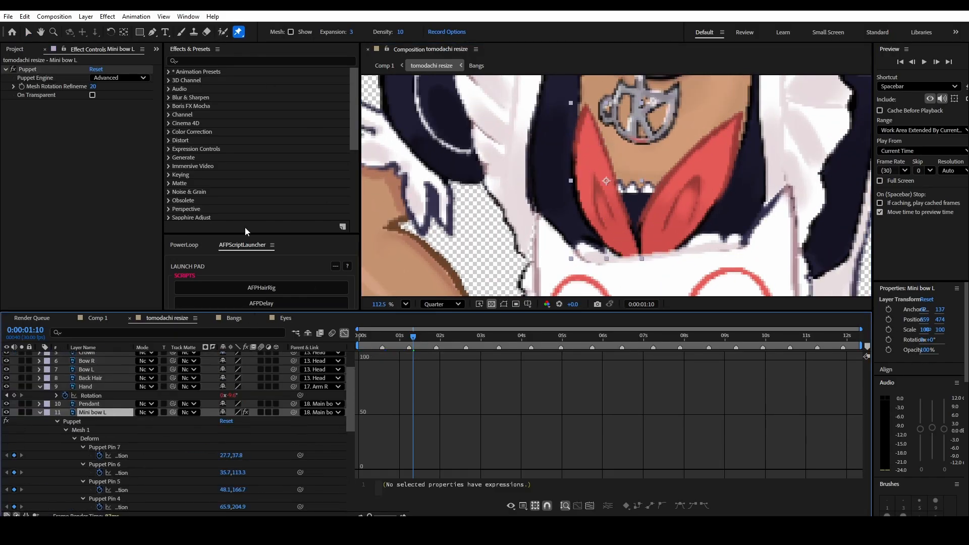
left_click(261, 287)
left_click(40, 421)
- Place six Puppet pins on the Mini bow R layer, two across its base and four along the ribbon to its tip
left_click(99, 429)
left_click(647, 251)
left_click(668, 250)
left_click(671, 228)
left_click(685, 196)
left_click(703, 170)
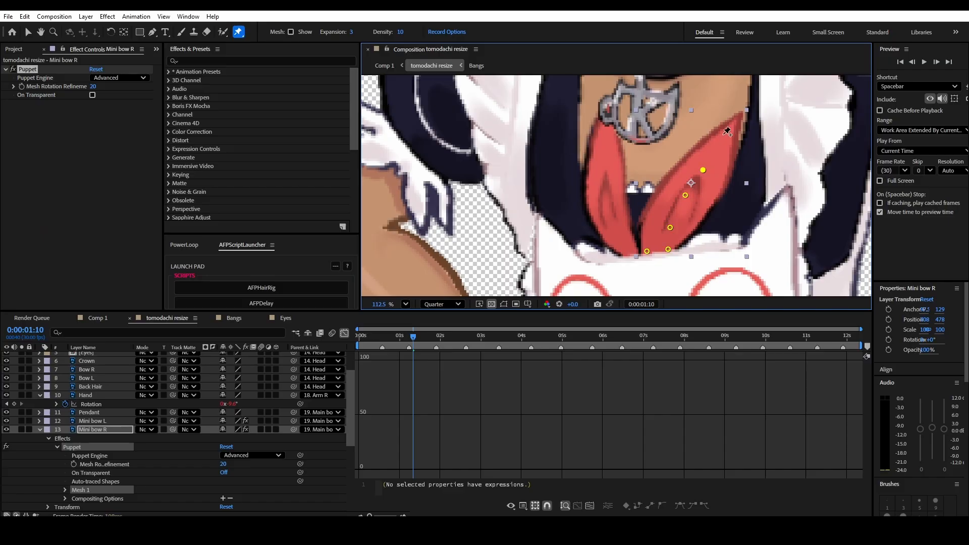
left_click(725, 133)
- Run AFPHairRig on Mini bow R, and enable MASTER_HR_controller's windStartPoint outside the canvas beside the head at about -319, 490
left_click(100, 455)
left_click(261, 288)
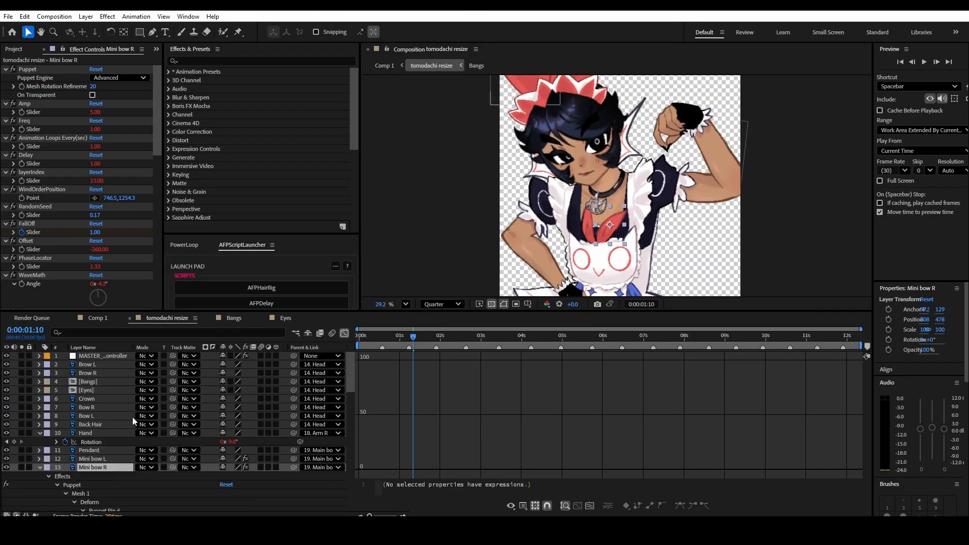
left_click(92, 112)
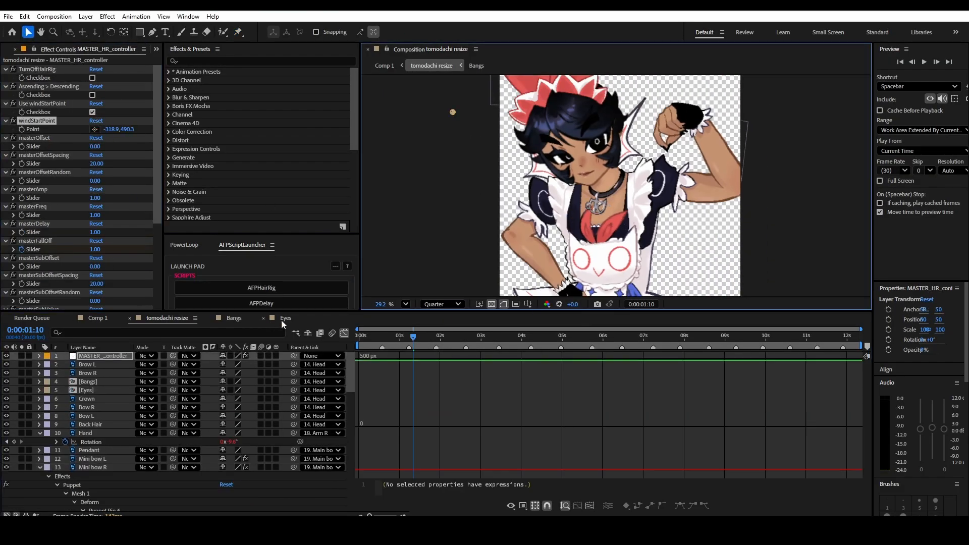
- Return to the Bangs composition and set the MASTER_HR_controller's masterAmp to 0.40
left_click(233, 318)
scroll(103, 404, "up", 15)
left_click(103, 355)
left_click(119, 200)
left_click(104, 319)
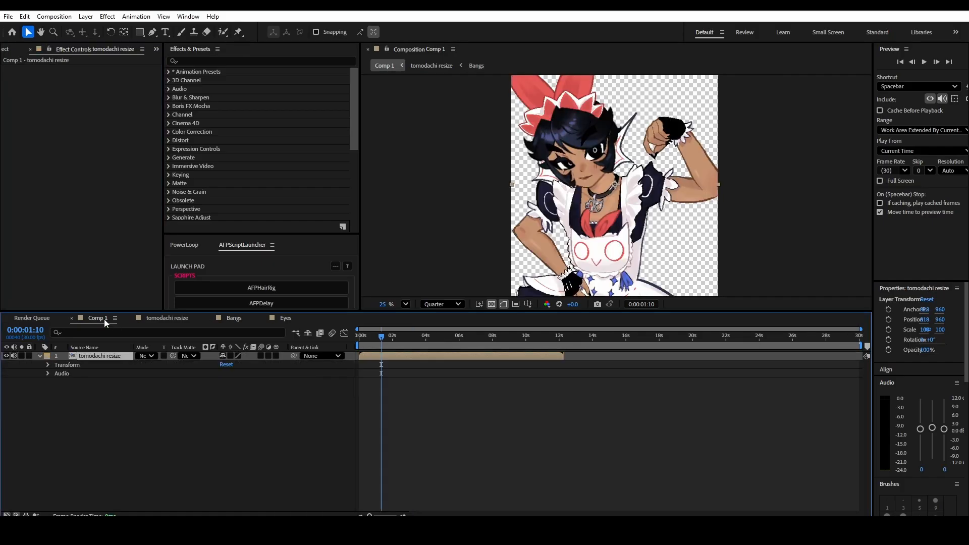
left_click(136, 318)
left_click(233, 317)
left_click(95, 198)
type("0.4")
key("Return")
- Play the hair motion from the start and examine the Bangs layer's sway up close
left_click(359, 337)
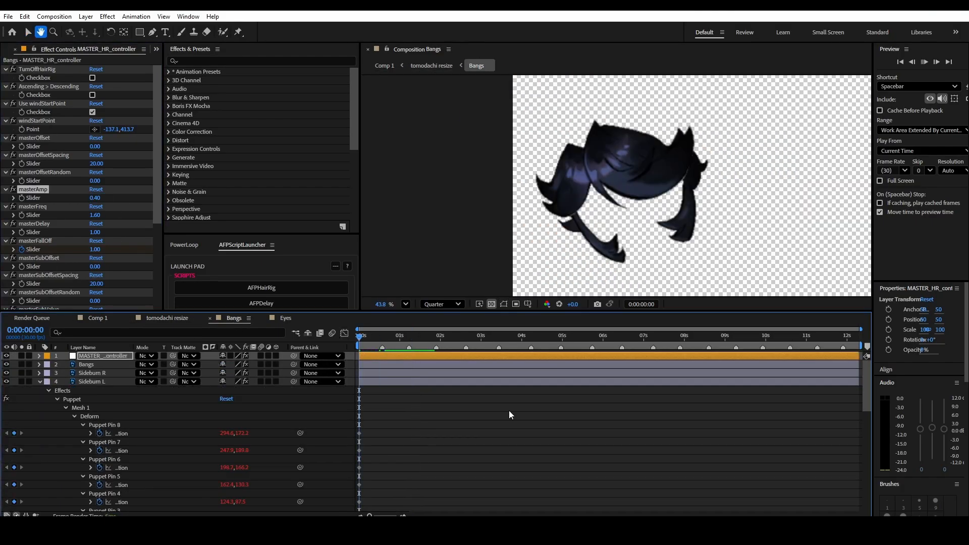
key("space")
key("space")
mouse_move(408, 336)
left_mouse_down()
mouse_move(385, 336)
mouse_move(395, 336)
left_mouse_up()
scroll(661, 258, "up", 2)
left_click(674, 142)
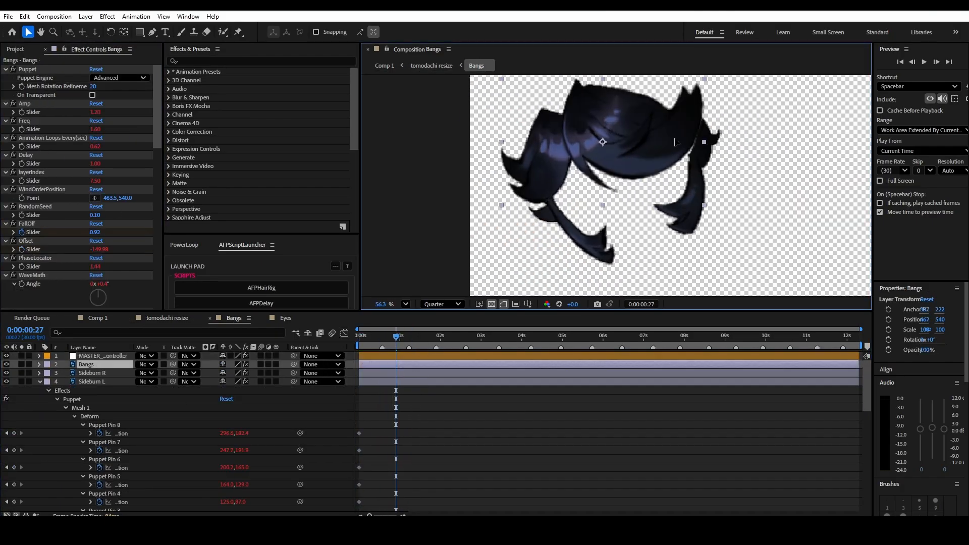
left_click(359, 336)
- Set Sideburn R's FallOff to 0.20, move the layer slightly toward the bangs, and preview it from the start
key("space")
key("space")
left_click(96, 373)
left_click(445, 303)
left_click(359, 336)
- Go back to the tomodachi resize composition and play the updated hair and bow motion from the start
key("space")
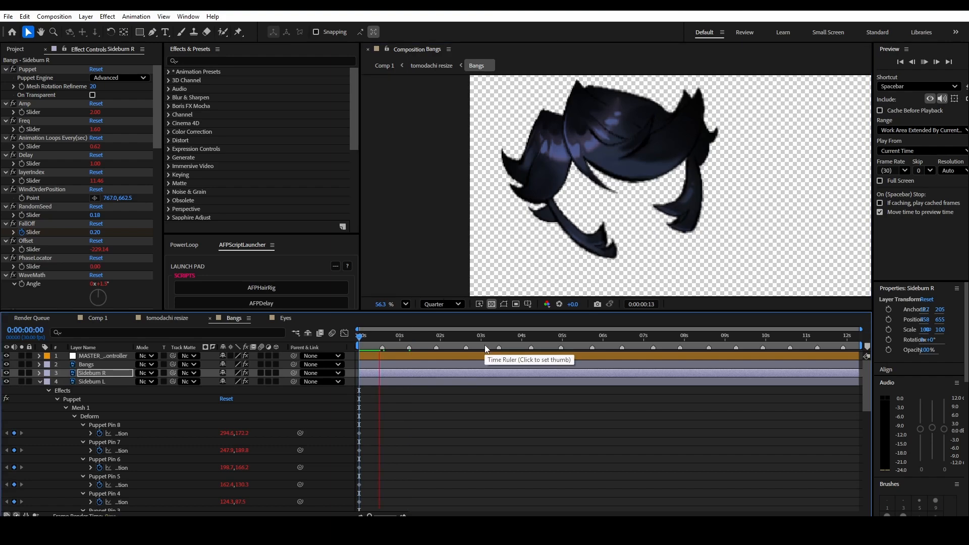
key("space")
left_click(98, 318)
left_click(162, 319)
left_click(358, 336)
key("space")
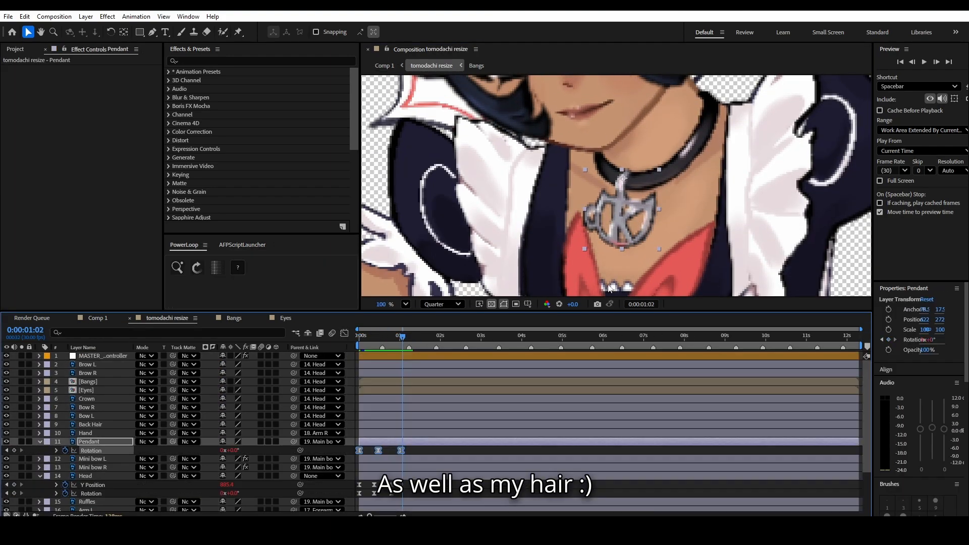